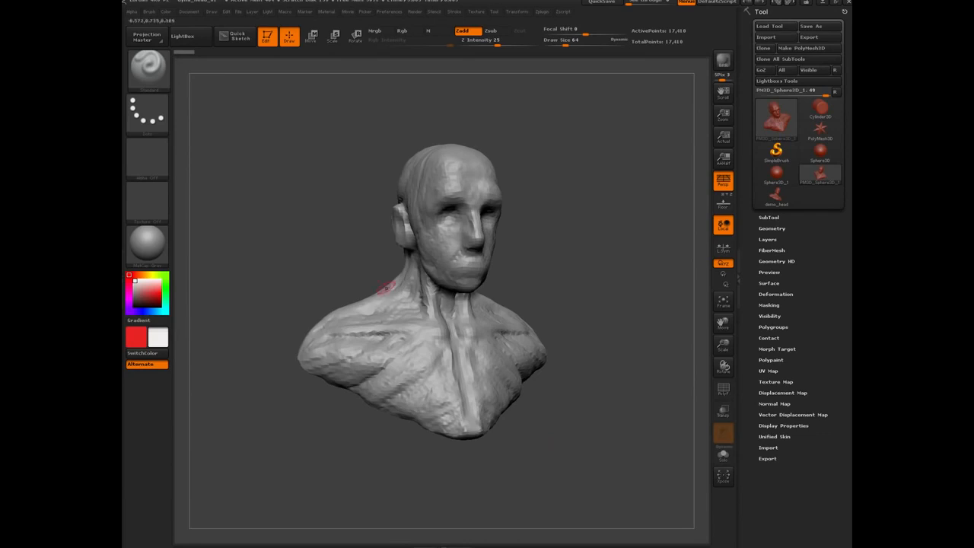
Set the Standard brush to paint colour only, with Rgb on and Zadd off, and choose red as the colour.
mouse_move(295, 265)
left_mouse_down()
mouse_move(419, 285)
mouse_move(326, 312)
mouse_move(381, 261)
left_mouse_up()
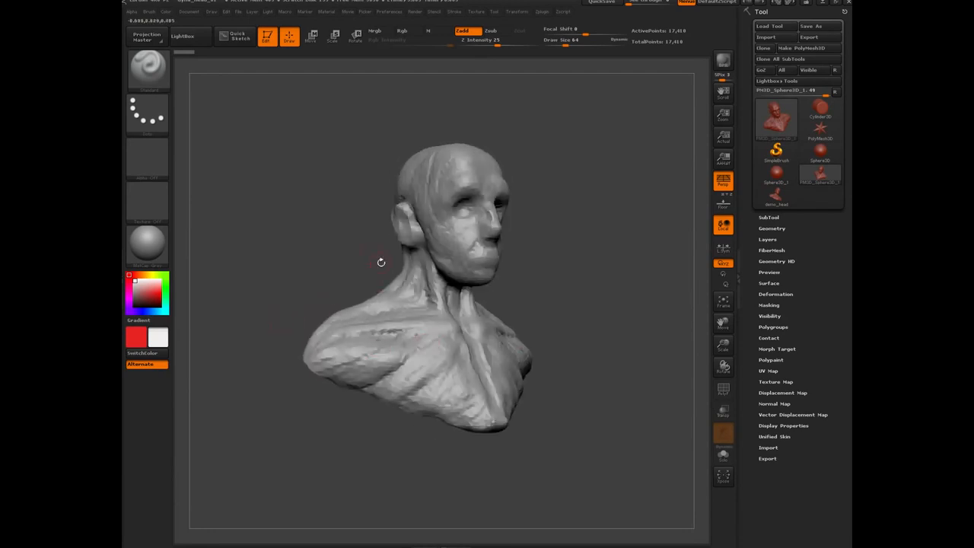
left_click(403, 31)
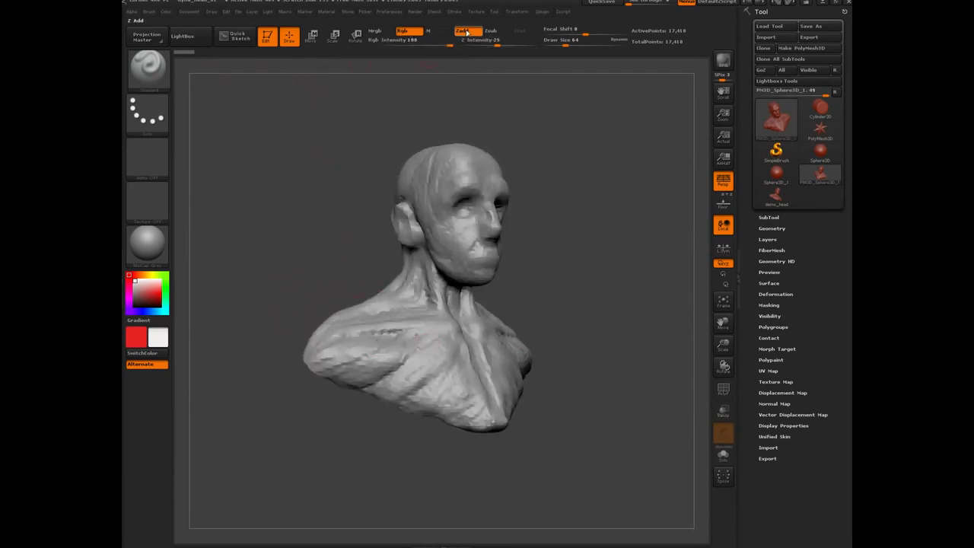
left_click(466, 32)
left_click(171, 12)
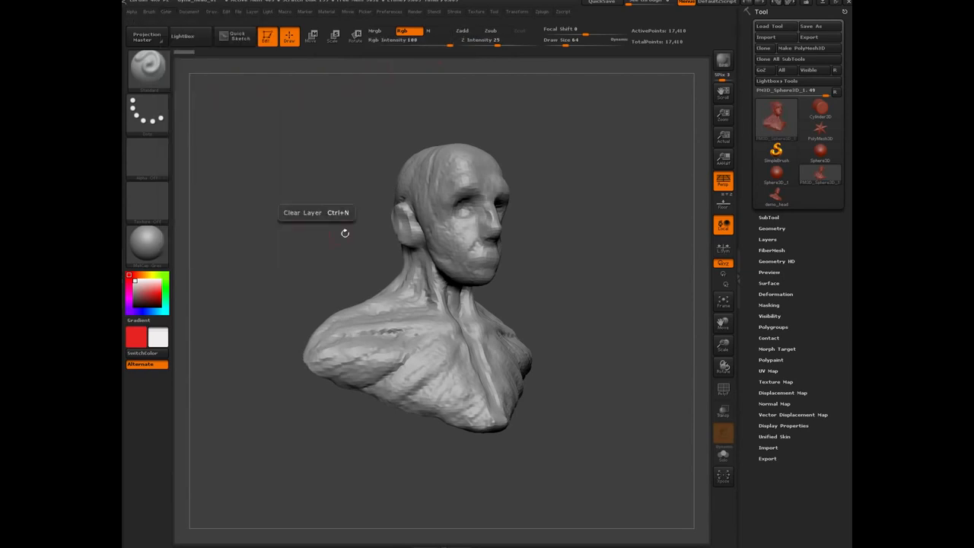
left_click(153, 292)
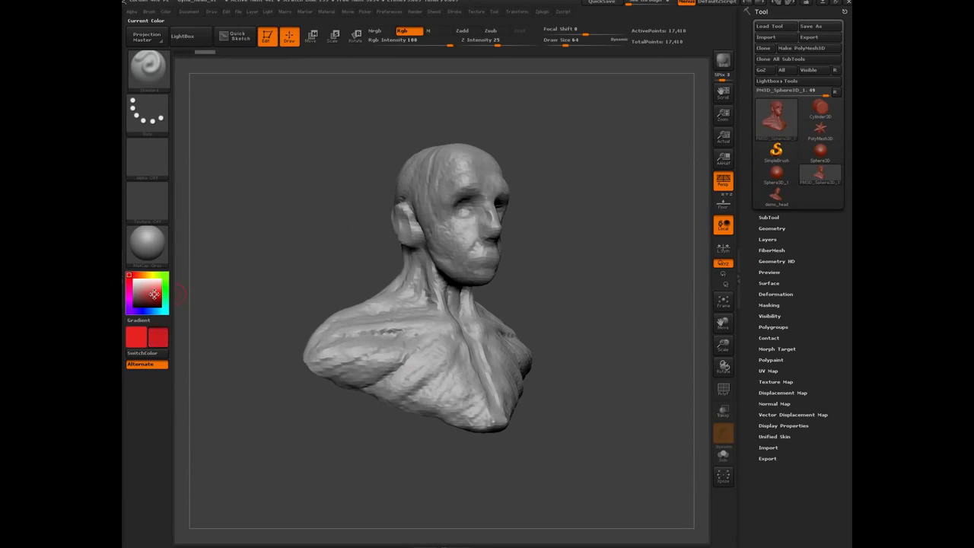
Paint the bust's chest muscles red with strokes following the direction of the muscle fibres.
mouse_move(300, 317)
left_mouse_down()
mouse_move(398, 369)
mouse_move(376, 381)
mouse_move(419, 354)
mouse_move(369, 380)
mouse_move(422, 346)
mouse_move(384, 388)
mouse_move(407, 381)
mouse_move(422, 411)
left_mouse_up()
mouse_move(384, 334)
left_mouse_down()
mouse_move(306, 373)
mouse_move(347, 339)
mouse_move(319, 350)
left_mouse_up()
mouse_move(263, 385)
left_mouse_down()
mouse_move(318, 421)
mouse_move(255, 417)
left_mouse_up()
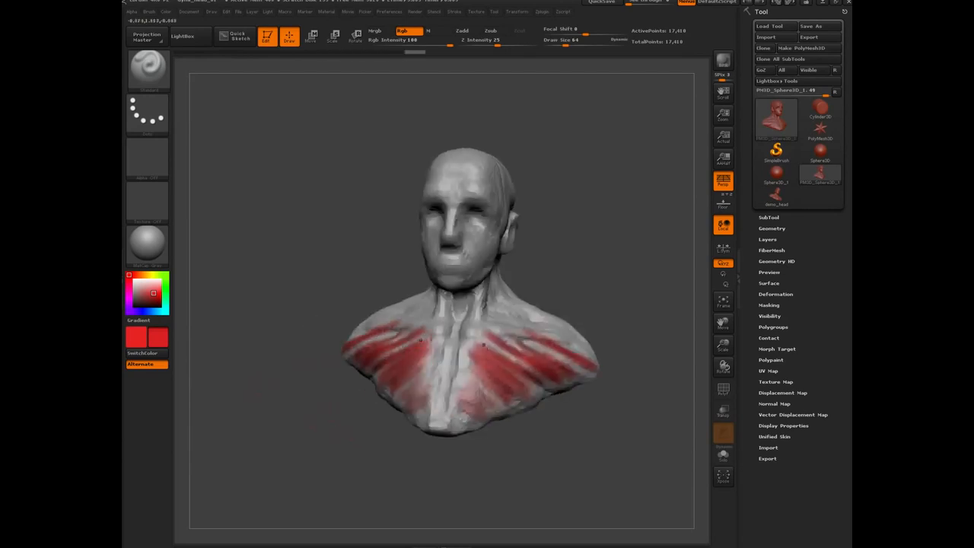
mouse_move(380, 371)
left_mouse_down()
mouse_move(434, 344)
mouse_move(402, 378)
left_mouse_up()
left_click_drag(354, 416, 392, 423)
left_click_drag(432, 358, 407, 400)
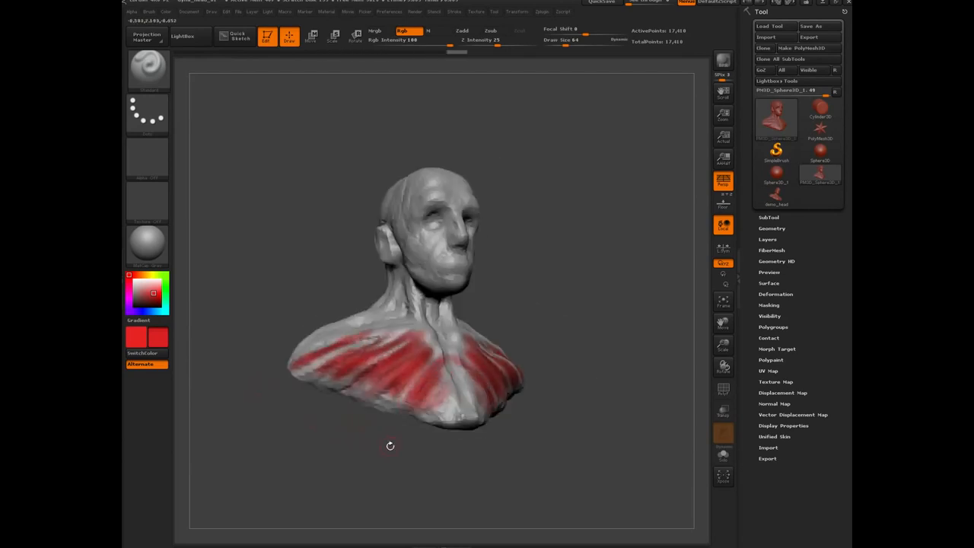
Paint red strokes along the tops of the shoulders up to the base of the neck.
left_click_drag(389, 446, 382, 302)
mouse_move(315, 281)
left_mouse_down()
mouse_move(395, 293)
mouse_move(388, 256)
mouse_move(335, 285)
mouse_move(381, 237)
mouse_move(374, 263)
mouse_move(385, 290)
left_mouse_up()
left_click_drag(534, 354, 366, 219)
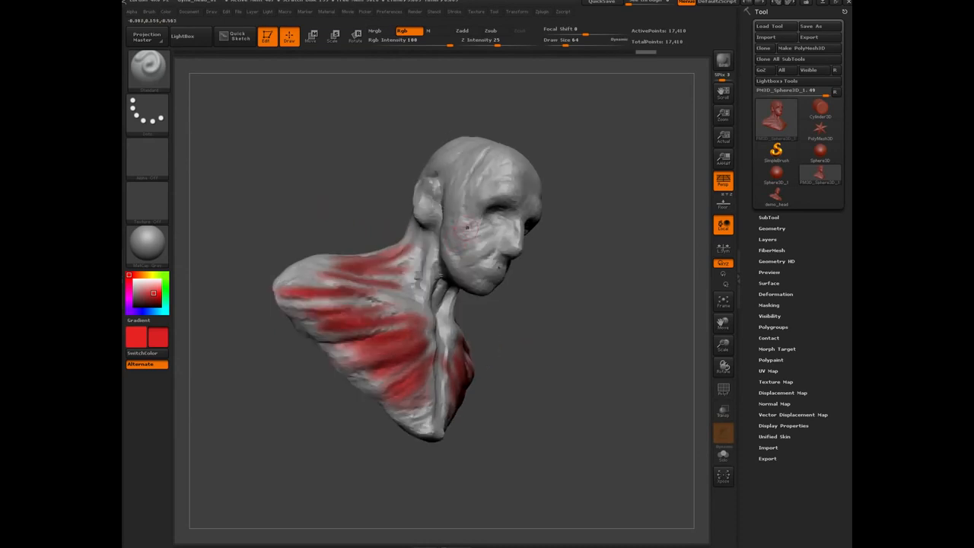
Paint red patches on the bust's cheeks and above the eyebrows.
left_click_drag(464, 227, 458, 260)
left_click_drag(484, 239, 467, 274)
mouse_move(350, 458)
left_mouse_down()
mouse_move(297, 274)
mouse_move(236, 269)
mouse_move(274, 267)
left_mouse_up()
left_click_drag(516, 187, 490, 188)
left_click_drag(398, 215, 483, 218)
left_click_drag(495, 181, 461, 182)
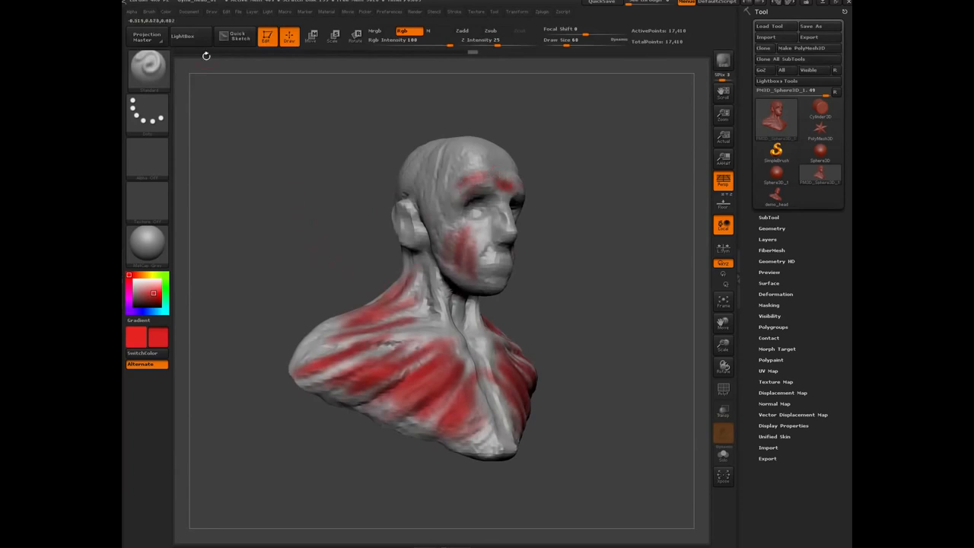
Choose white and fill the whole bust with it, then return the brush to sculpting with Rgb off and Zadd on.
left_click(164, 12)
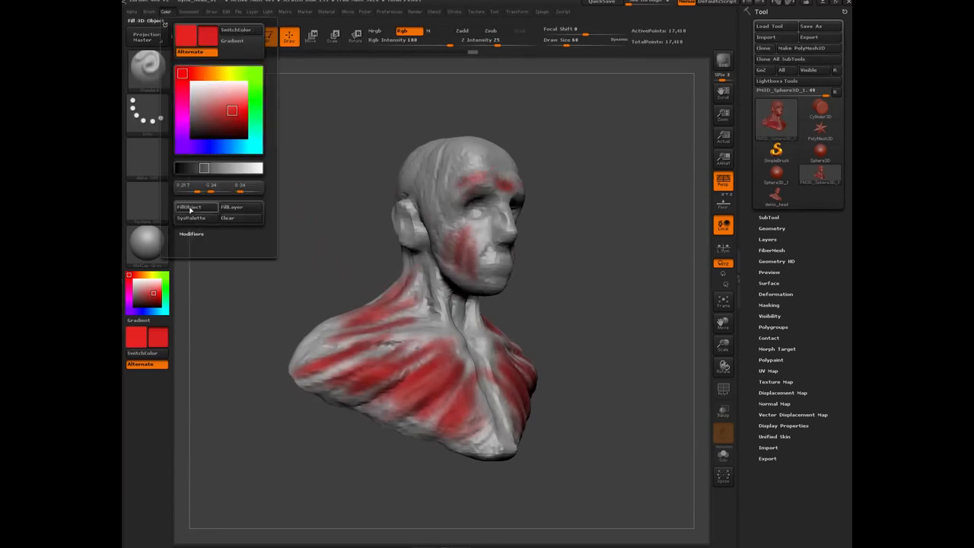
left_click_drag(150, 293, 130, 276)
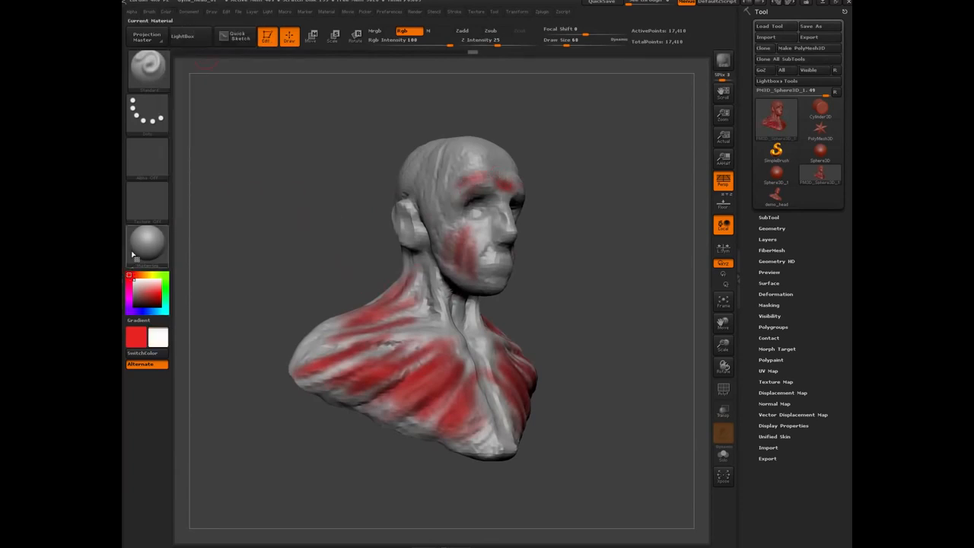
left_click(165, 13)
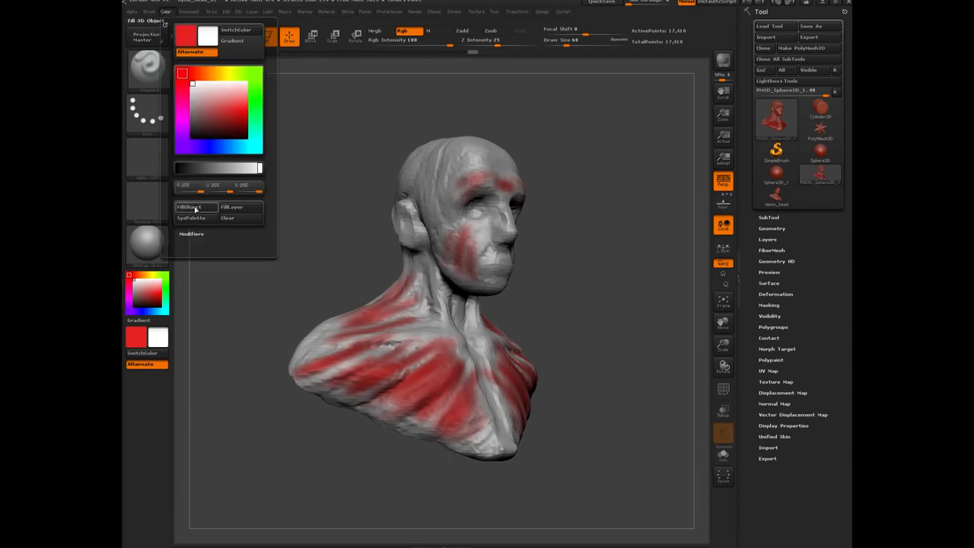
left_click(232, 207)
left_click(402, 30)
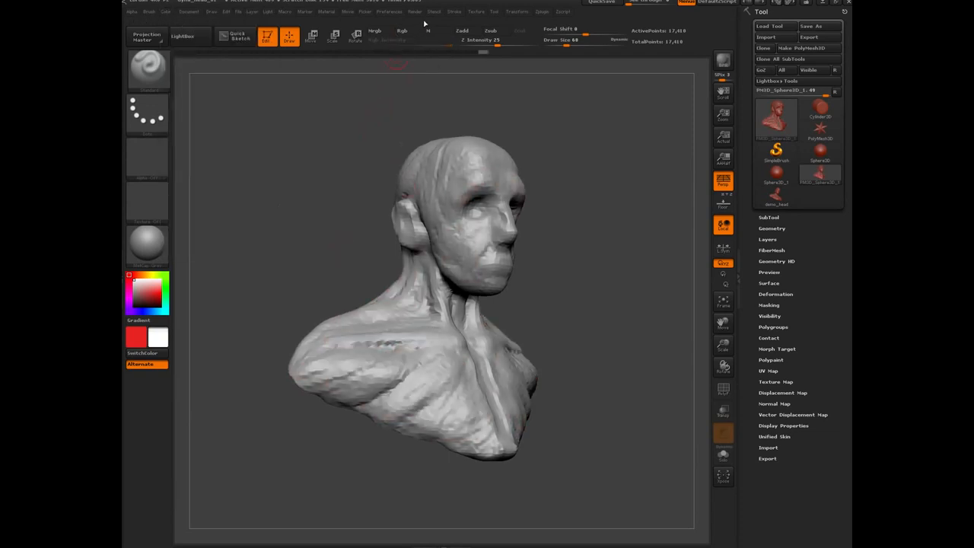
left_click(462, 32)
Turn the bust to a straight front view and select the ClayBuildup brush.
left_click_drag(304, 220, 349, 246, "shift")
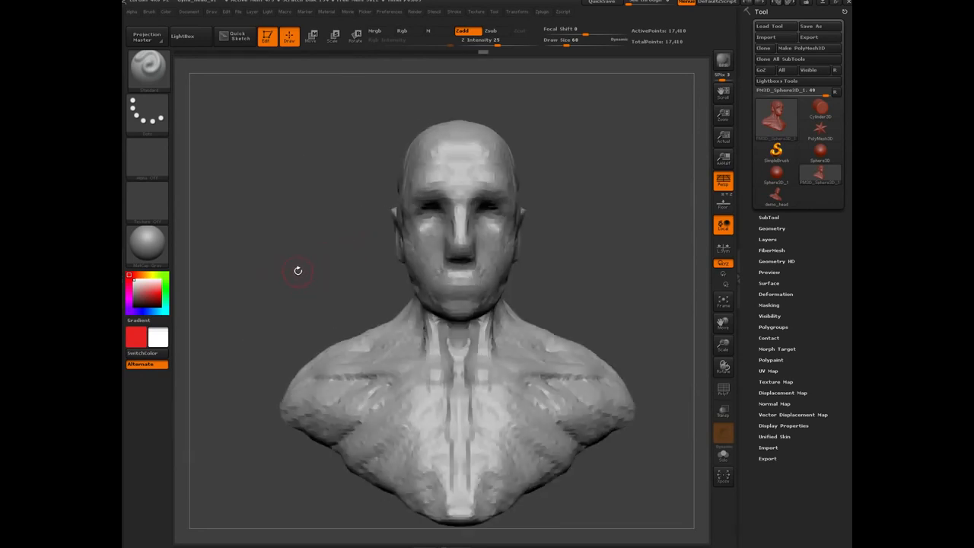
key("b")
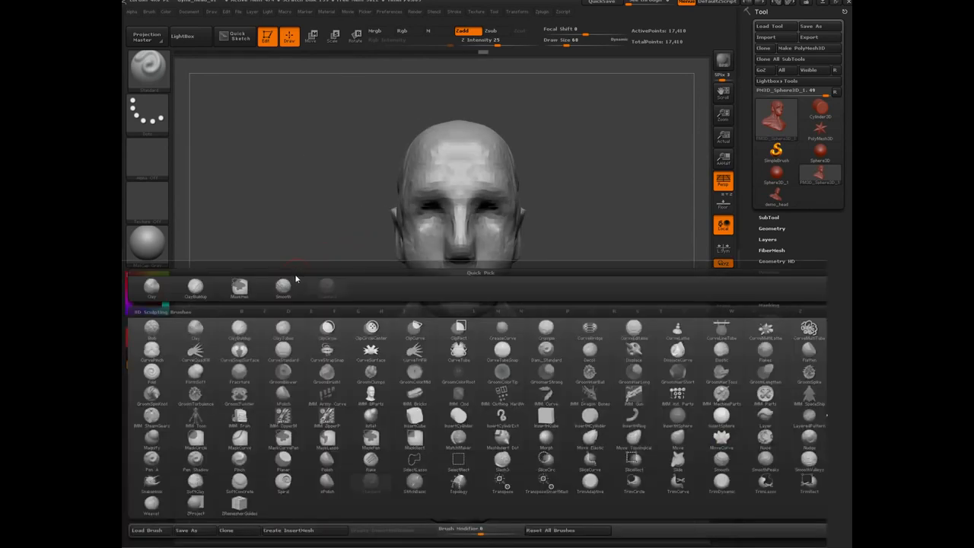
key("c")
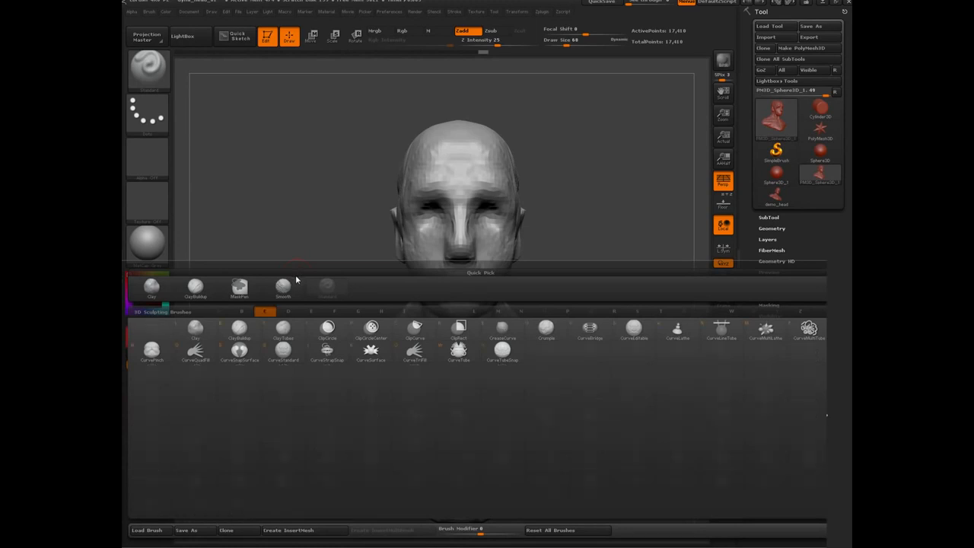
key("b")
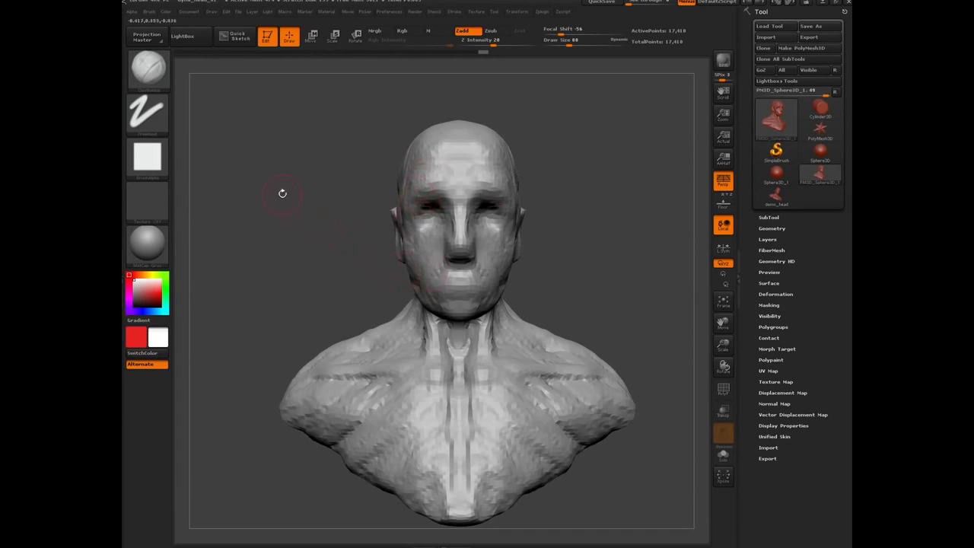
Look over the Preview Shadows settings in the render options.
left_click_drag(284, 198, 255, 113, "shift")
left_click(414, 13)
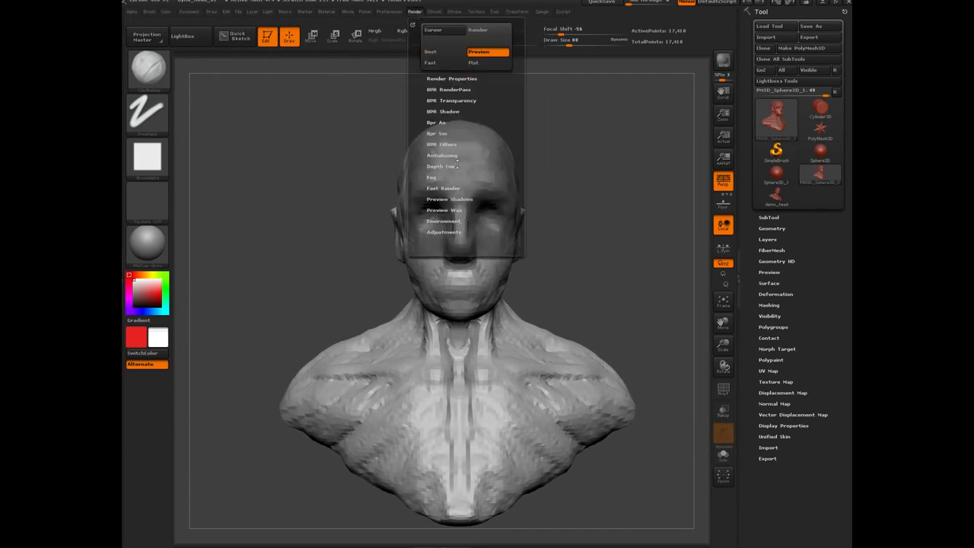
left_click(445, 198)
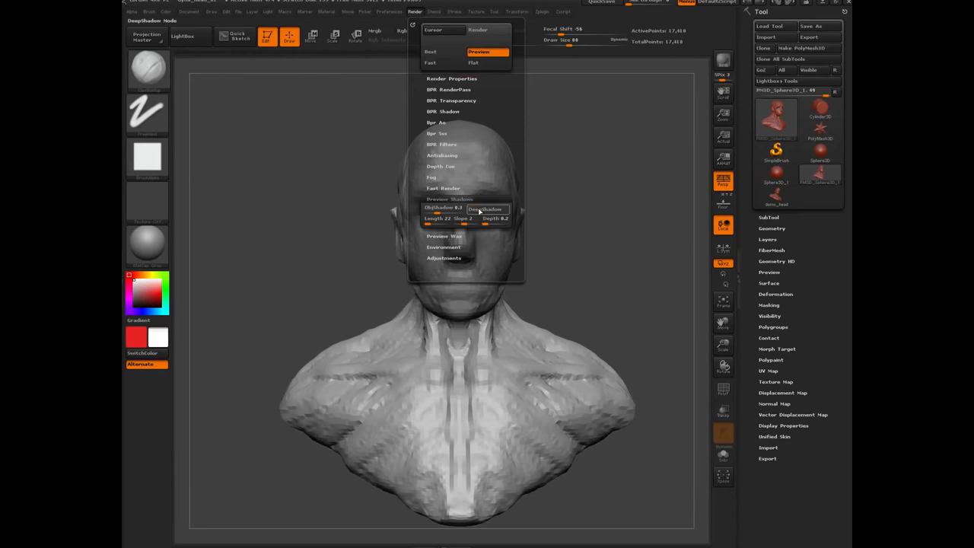
left_click_drag(291, 279, 259, 251)
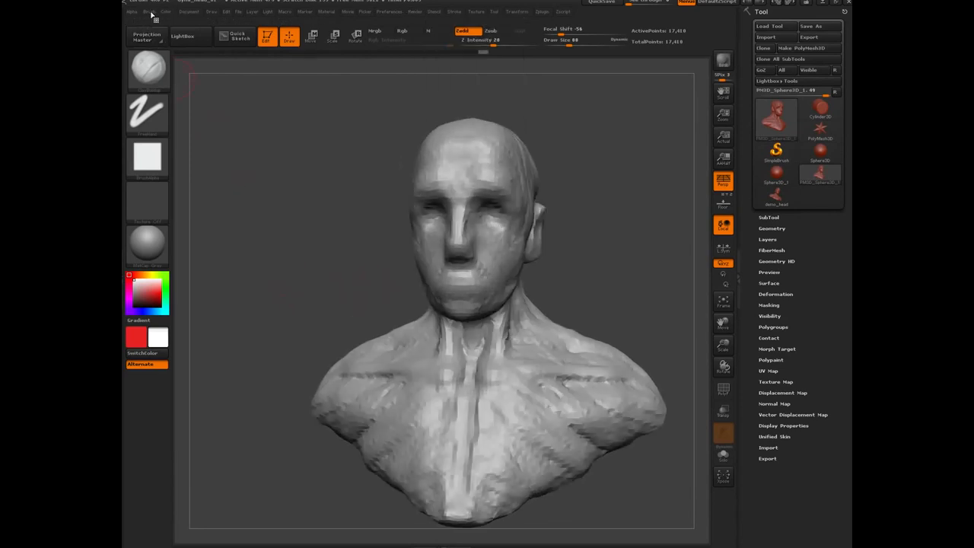
Review the Auto Masking options of the ClayBuildup brush.
left_click(150, 12)
left_click(186, 286)
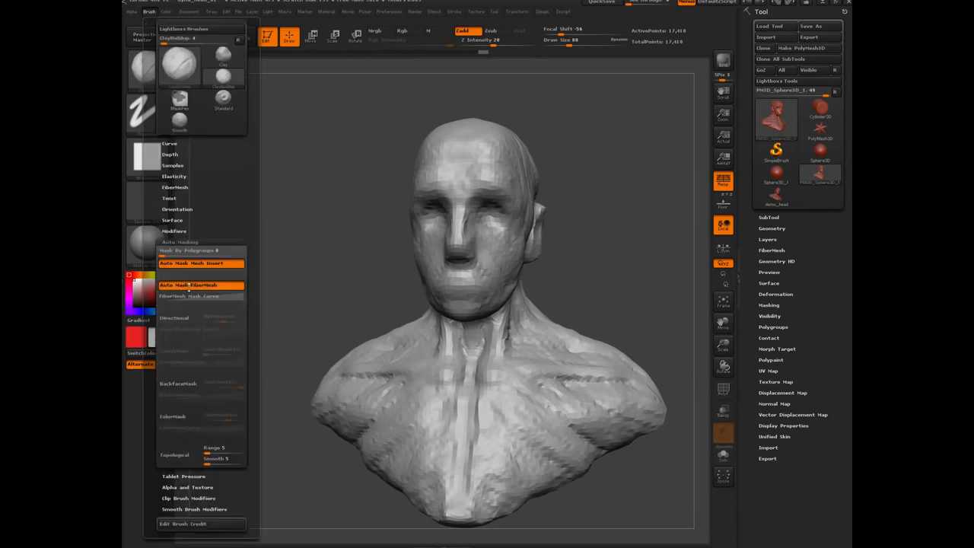
left_click(178, 290)
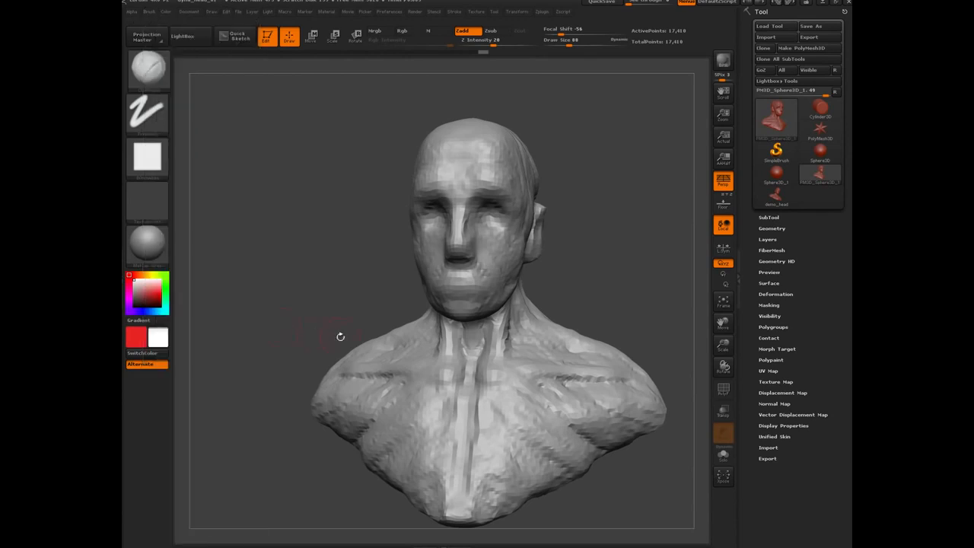
left_click(155, 15)
Open the DynaMesh settings in the bust's geometry options.
mouse_move(300, 268)
left_mouse_down()
mouse_move(342, 286)
mouse_move(294, 285)
mouse_move(296, 296)
mouse_move(284, 267)
mouse_move(299, 278)
left_mouse_up()
left_click(771, 228)
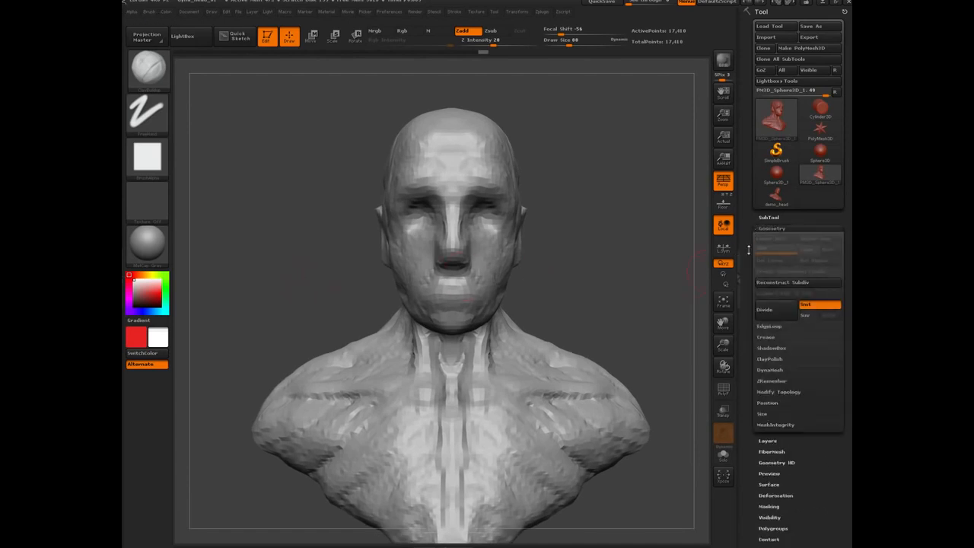
left_click(770, 370)
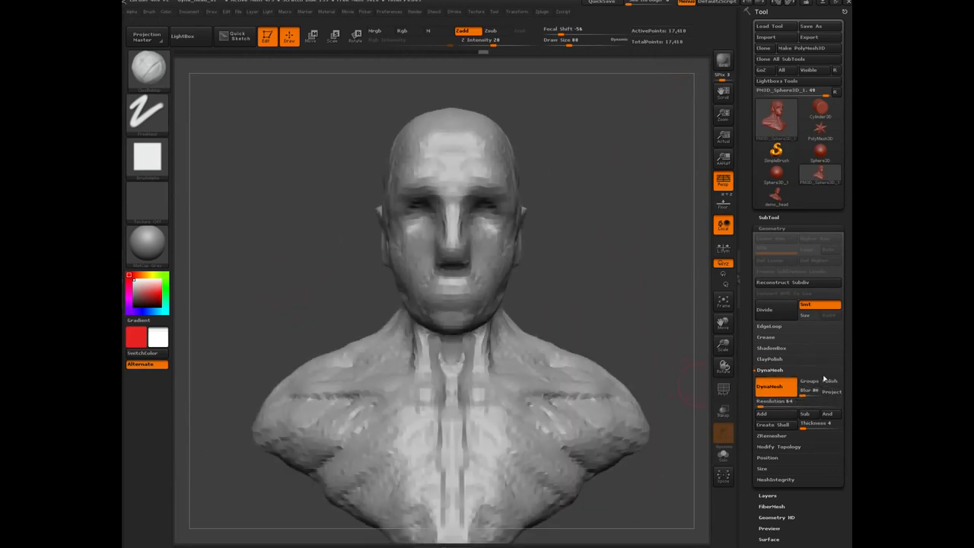
Show the bust in side profile with perspective off and the floor grid's reference images on.
left_click_drag(299, 292, 312, 338, "alt")
left_click_drag(439, 307, 283, 261)
key("shift")
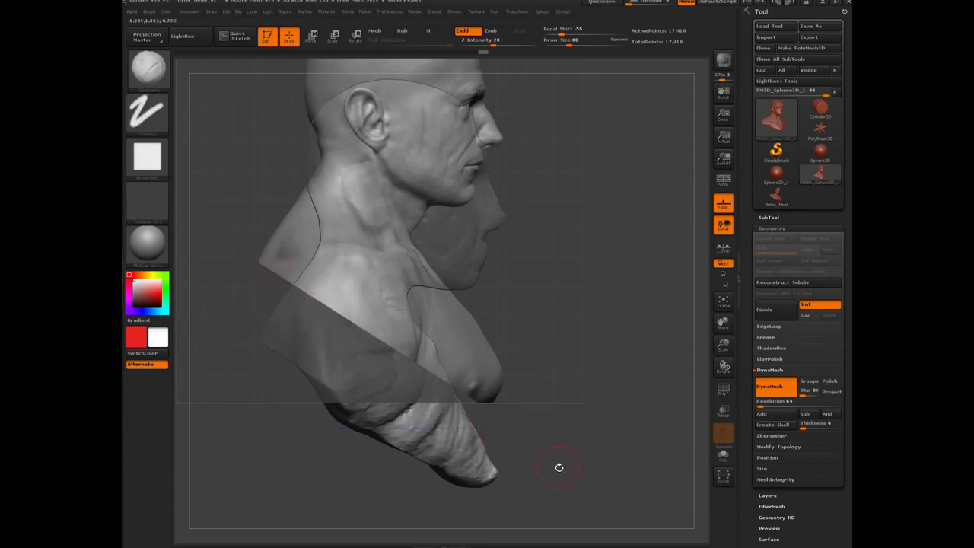
left_click_drag(562, 470, 376, 453, "alt")
left_click_drag(324, 404, 310, 426)
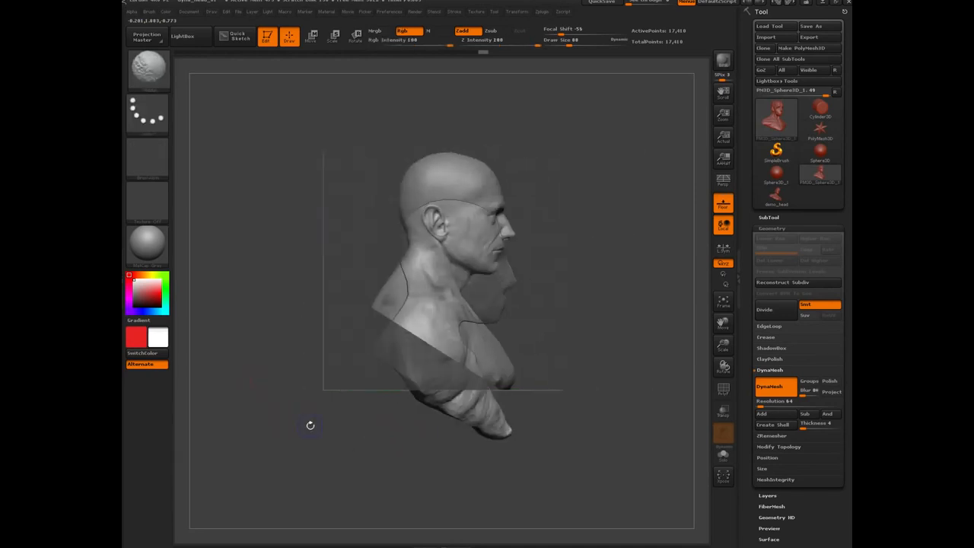
Dock the Draw palette in the side tray and use its Snap options to align the reference grid with the bust.
left_click(124, 276)
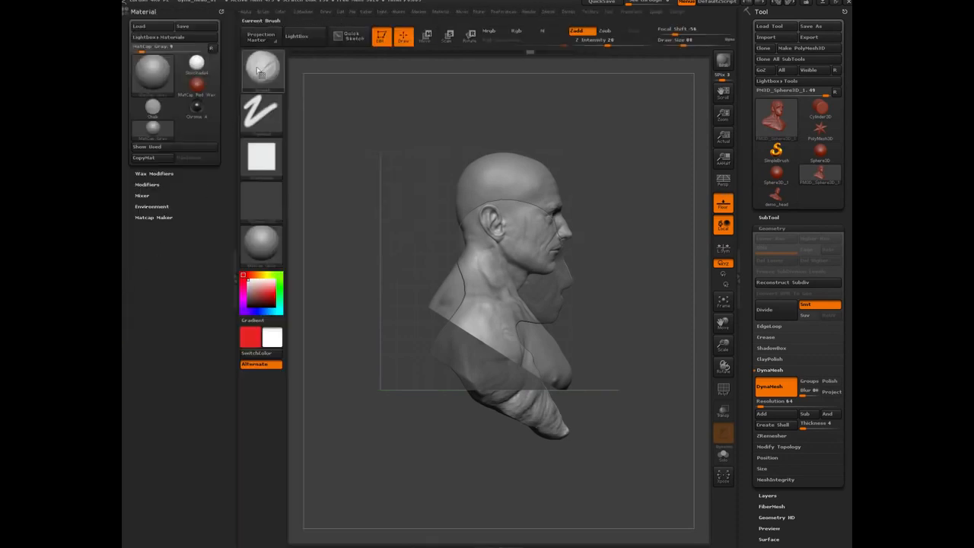
left_click(328, 12)
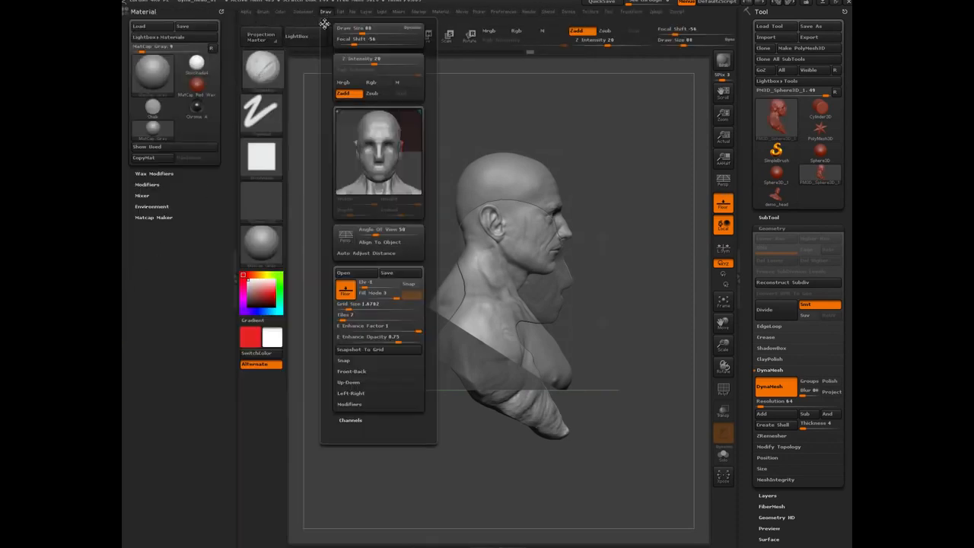
mouse_move(324, 25)
left_mouse_down()
mouse_move(221, 36)
mouse_move(136, 30)
left_mouse_up()
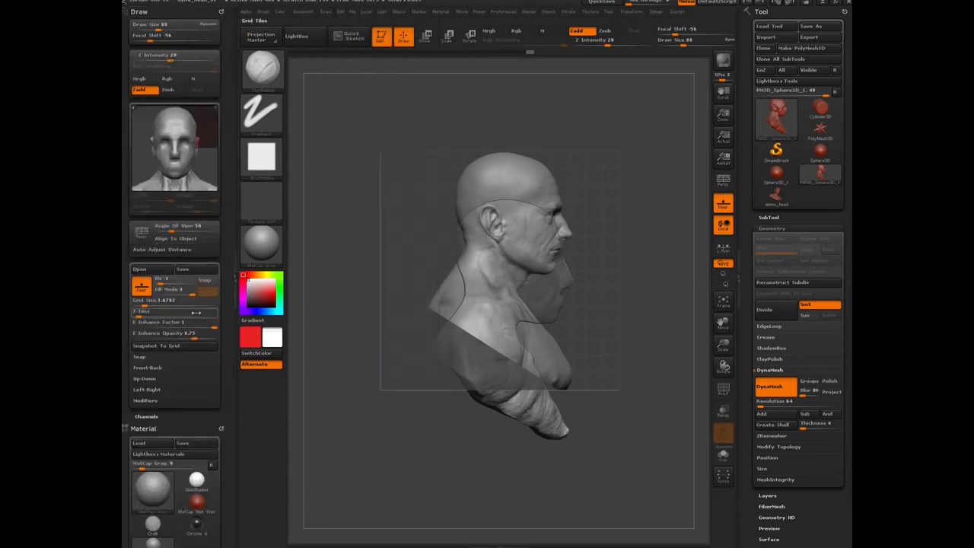
left_click(141, 357)
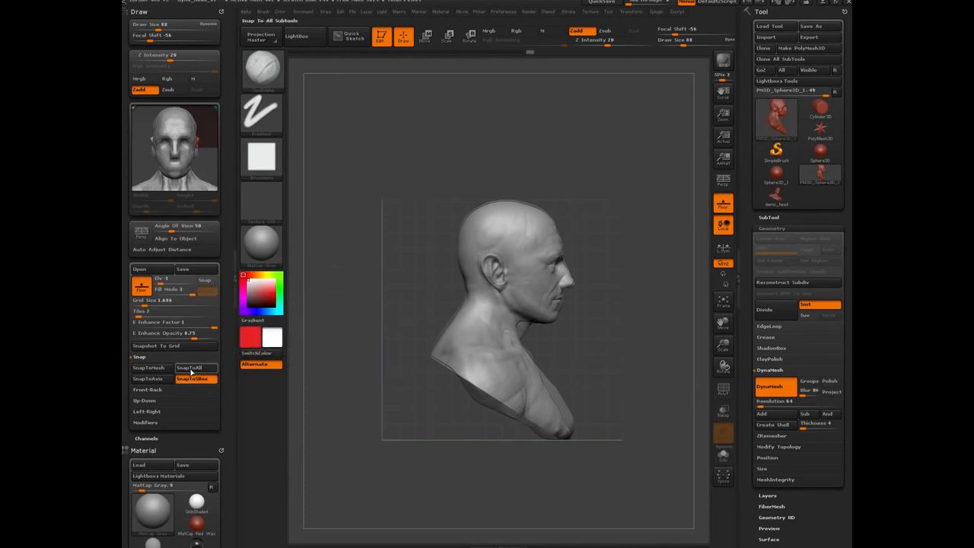
left_click(235, 278)
With an enlarged Move brush, reshape the throat contour below the chin to match the side reference image.
mouse_move(257, 360)
left_mouse_down()
mouse_move(228, 360)
mouse_move(259, 371)
mouse_move(253, 357)
mouse_move(282, 379)
mouse_move(273, 324)
mouse_move(310, 395)
left_mouse_up()
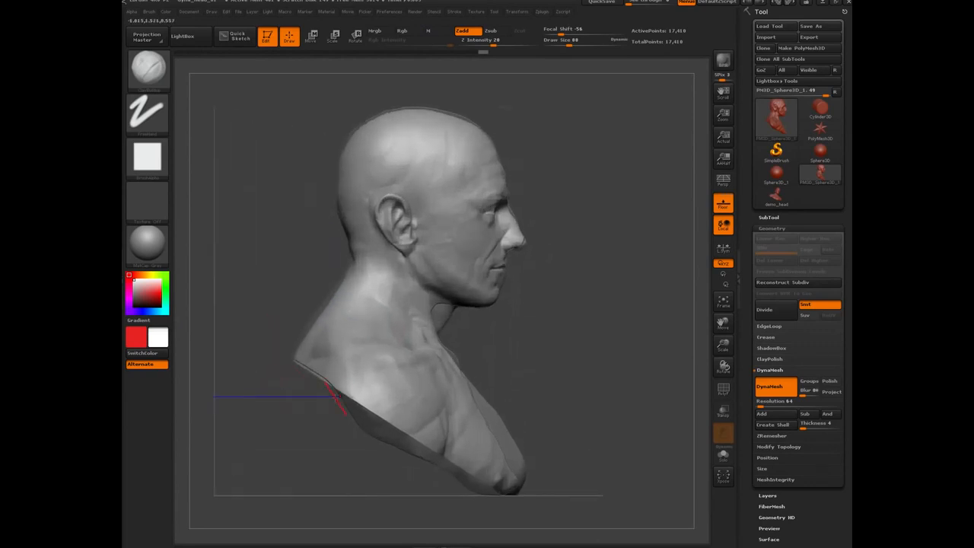
key("b")
key("m")
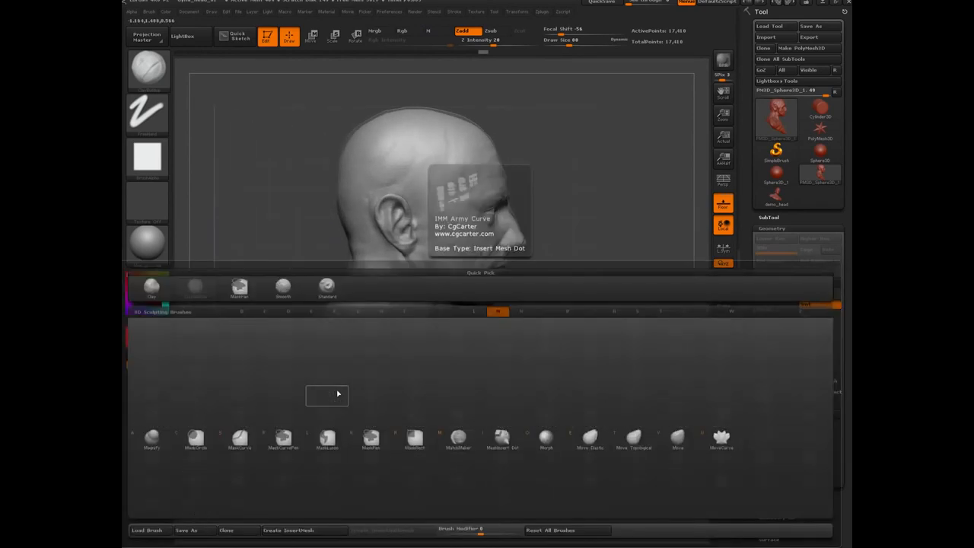
key("i")
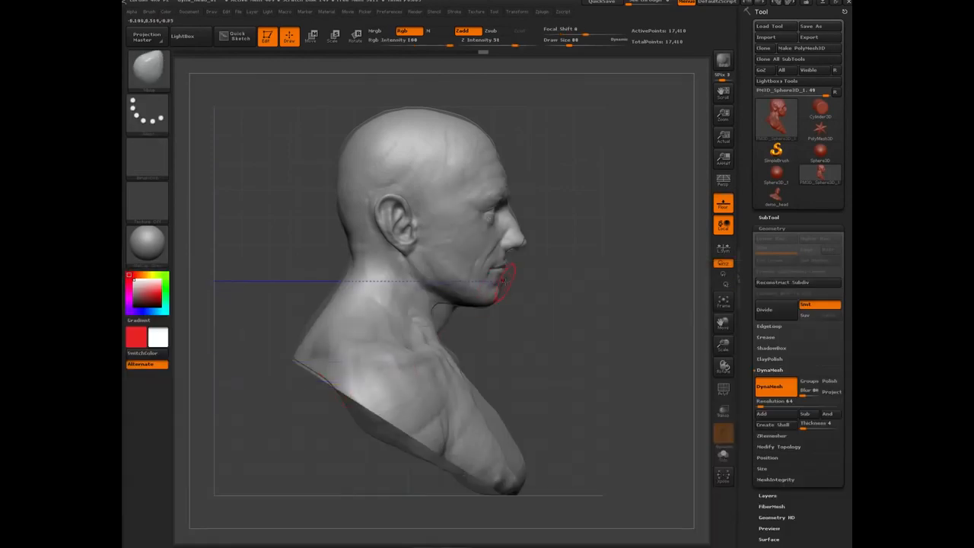
left_click_drag(617, 356, 615, 426, "alt")
key("bracketright")
key("bracketright")
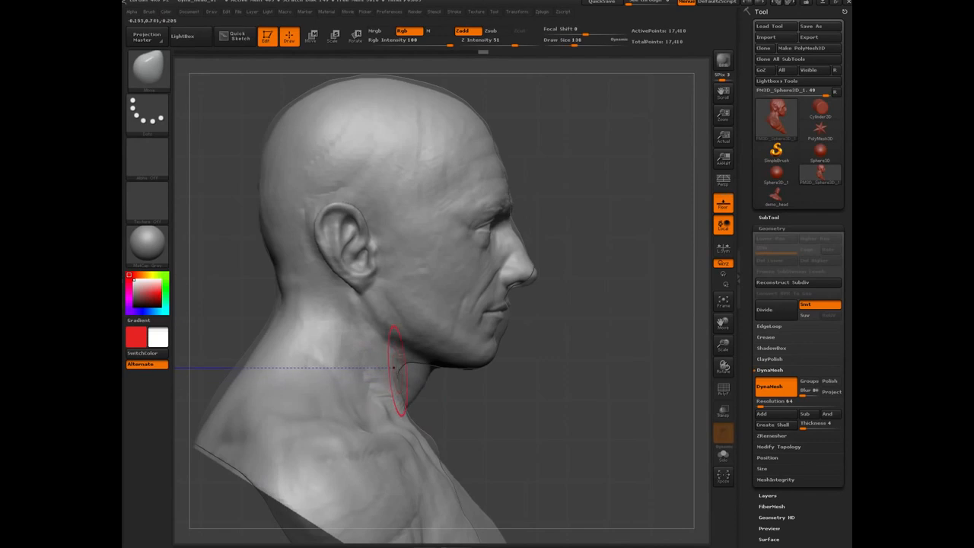
mouse_move(395, 367)
left_mouse_down()
mouse_move(424, 377)
mouse_move(406, 405)
left_mouse_up()
left_click_drag(414, 450, 418, 449)
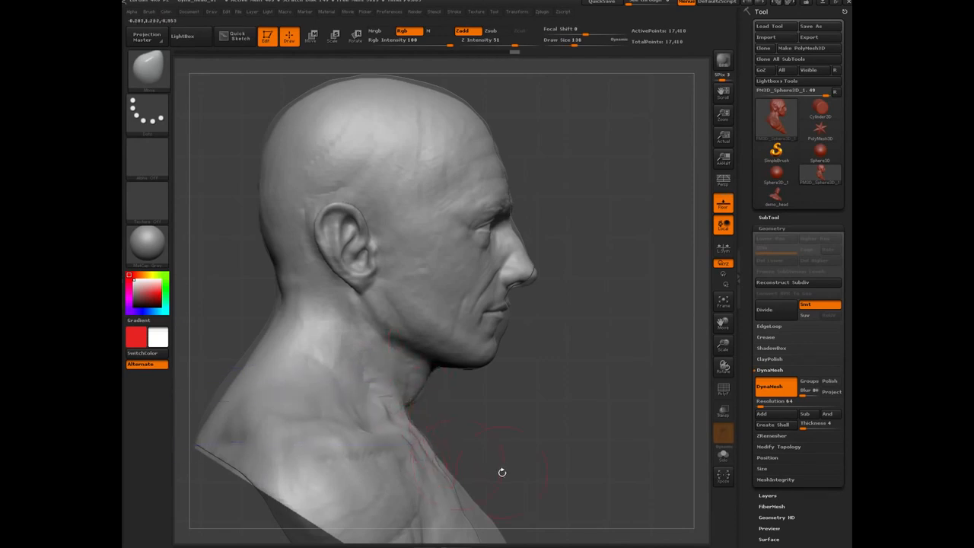
With an enlarged Move brush, reshape the chest and front neck contour in side profile to match the reference image.
left_click_drag(543, 479, 531, 373, "alt")
key("bracketright")
key("bracketright")
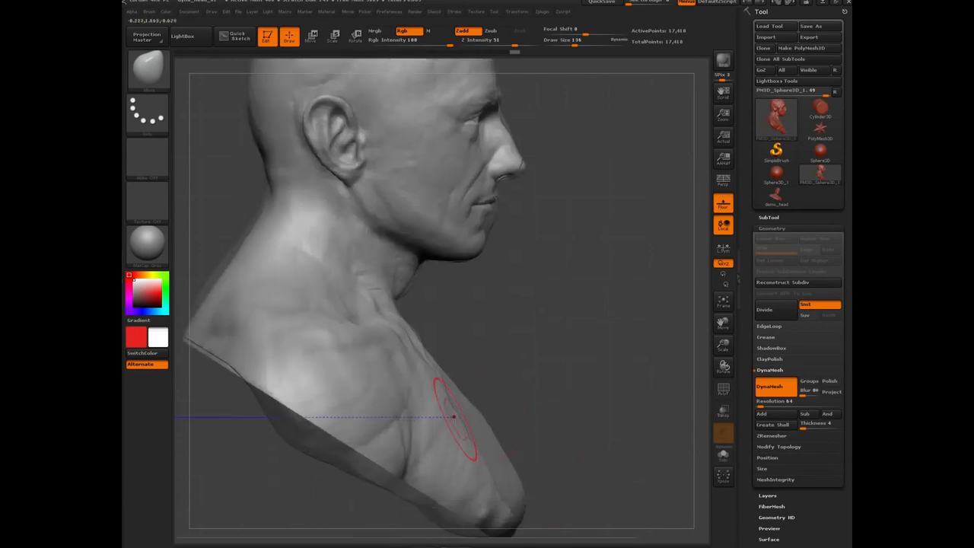
left_click_drag(458, 409, 466, 404)
left_click_drag(484, 438, 498, 433)
mouse_move(499, 467)
left_mouse_down()
mouse_move(516, 464)
mouse_move(540, 496)
mouse_move(505, 459)
left_mouse_up()
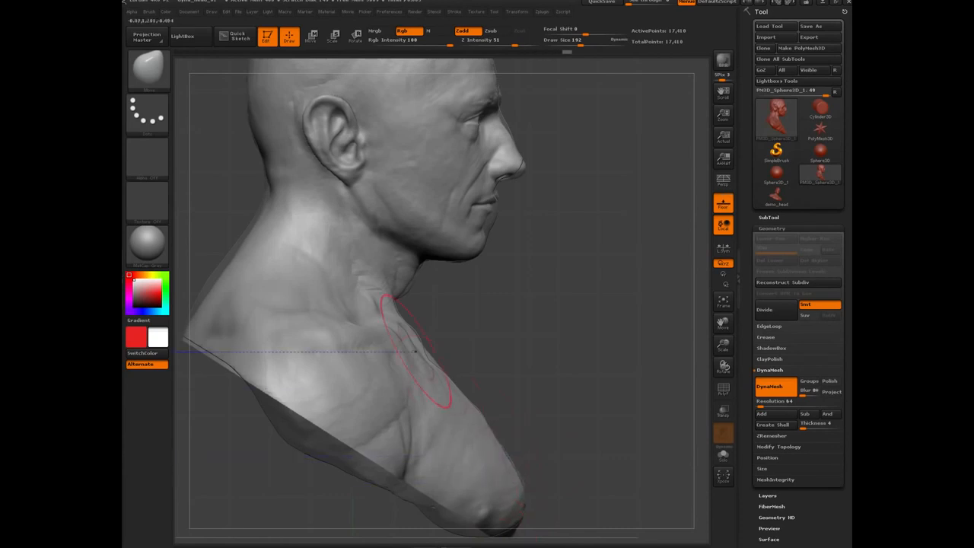
left_click_drag(413, 352, 409, 346)
left_click_drag(408, 283, 404, 283)
Reshape the nape and upper back contour in side profile to match the reference image.
key("]")
left_click_drag(262, 244, 250, 237)
left_click_drag(215, 286, 218, 282)
left_click_drag(258, 201, 268, 198)
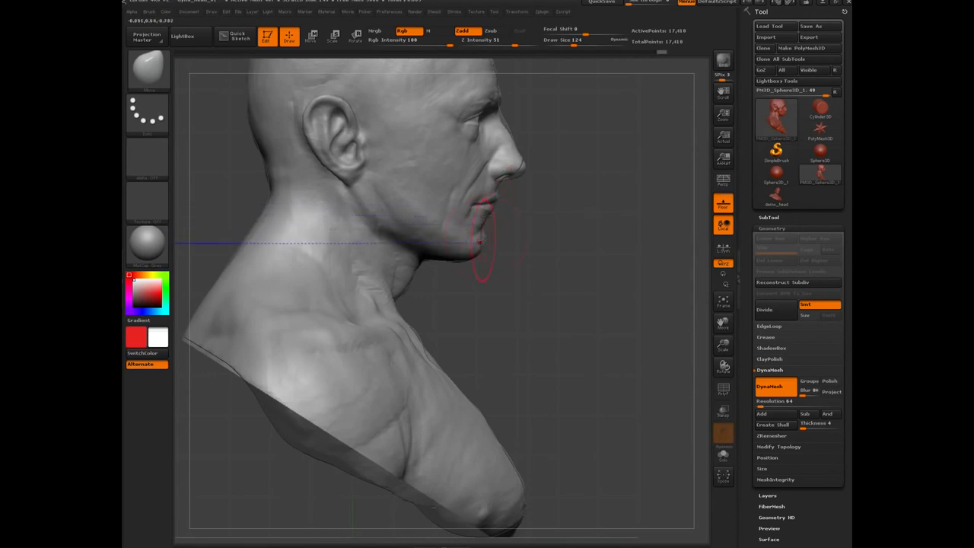
With a smaller Move brush, refine the chin, nose tip, nose bridge and skull contour to match the side reference.
left_click_drag(487, 236, 488, 234)
key("[")
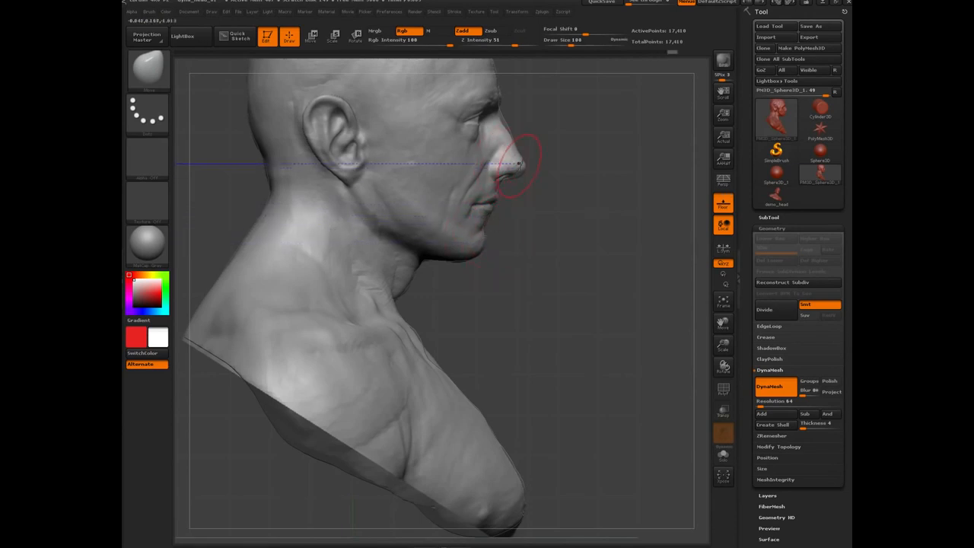
left_click_drag(517, 165, 523, 172)
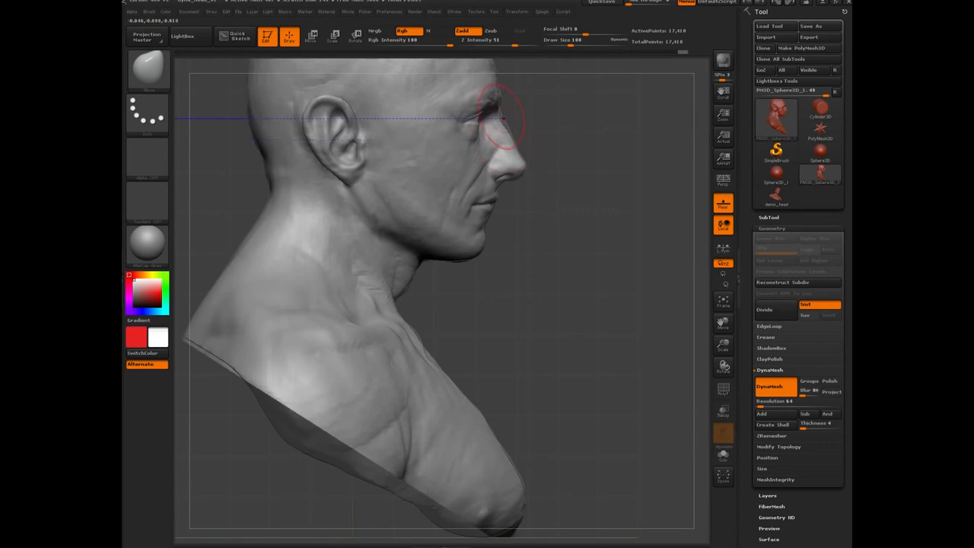
left_click_drag(500, 123, 495, 125)
left_click_drag(587, 316, 541, 402, "alt")
left_click_drag(541, 348, 541, 384, "alt")
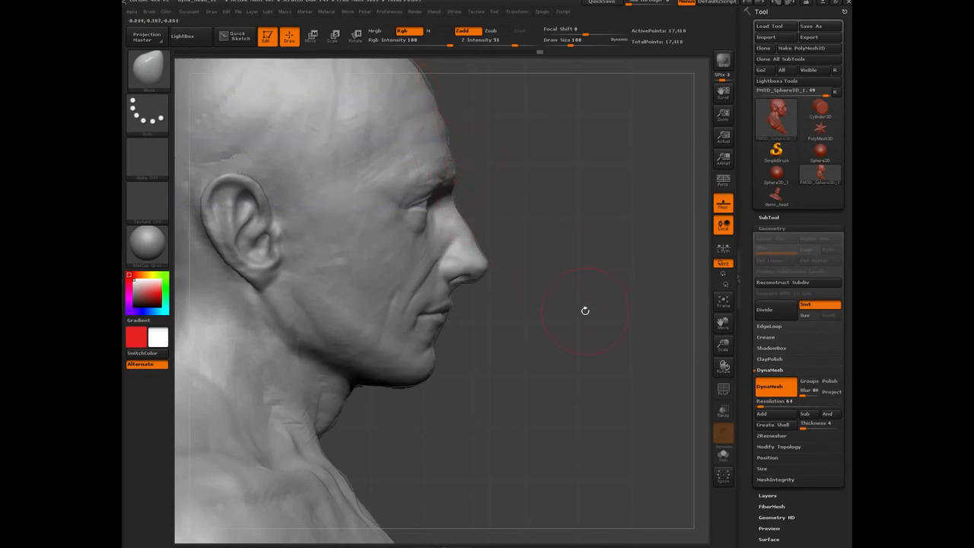
left_click_drag(582, 280, 586, 424, "alt")
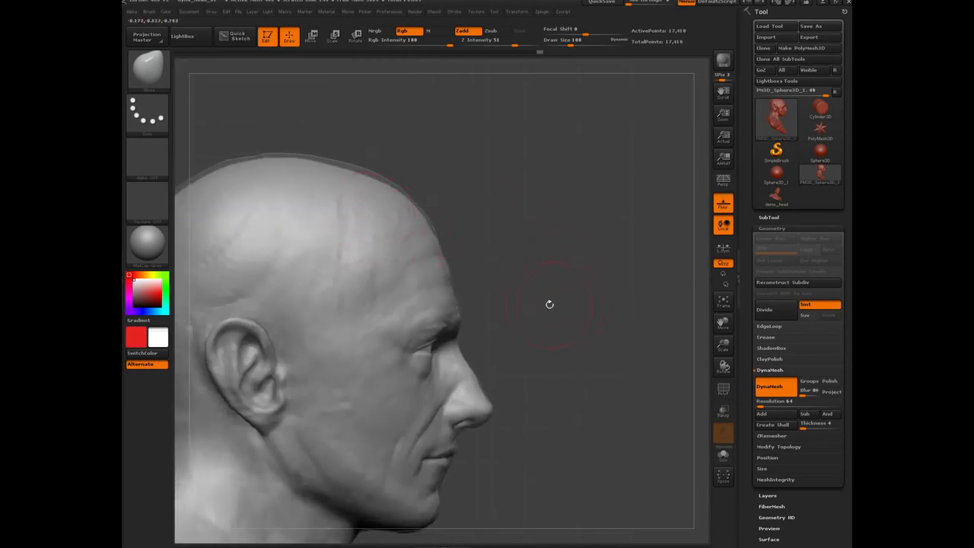
left_click_drag(549, 305, 610, 303, "alt")
key("f")
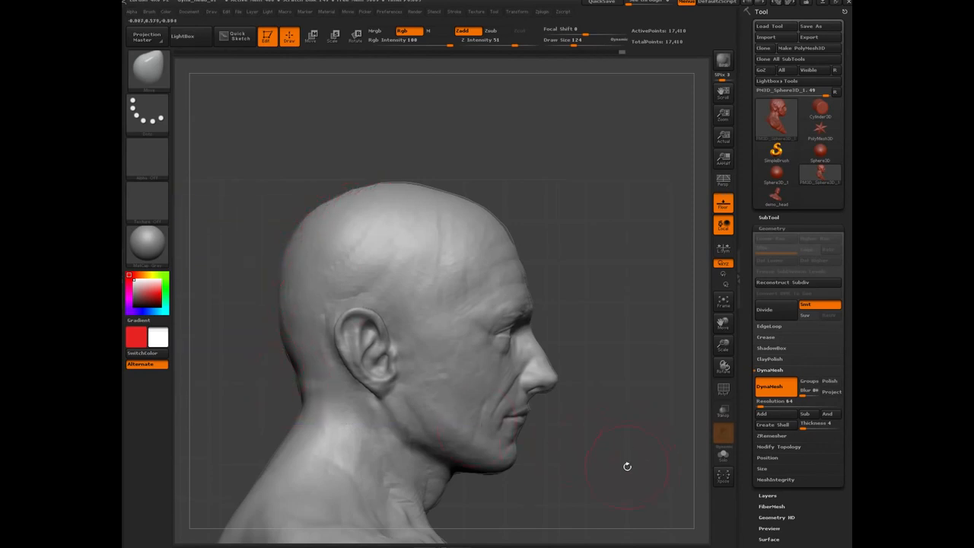
Turn the bust to the front view and reshape the lower chest edge with an enlarged Move brush to match the front reference.
left_click_drag(619, 473, 572, 402, "alt")
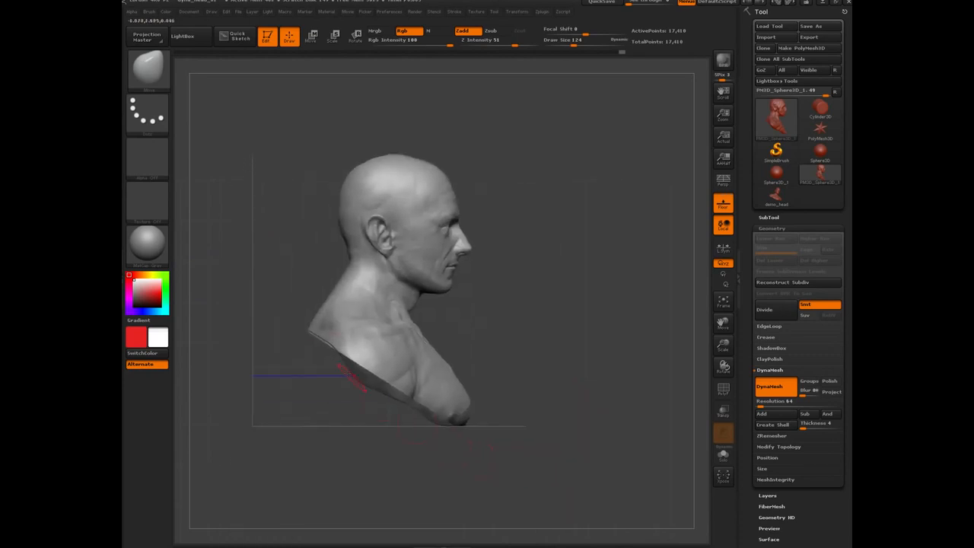
left_click_drag(331, 464, 373, 449)
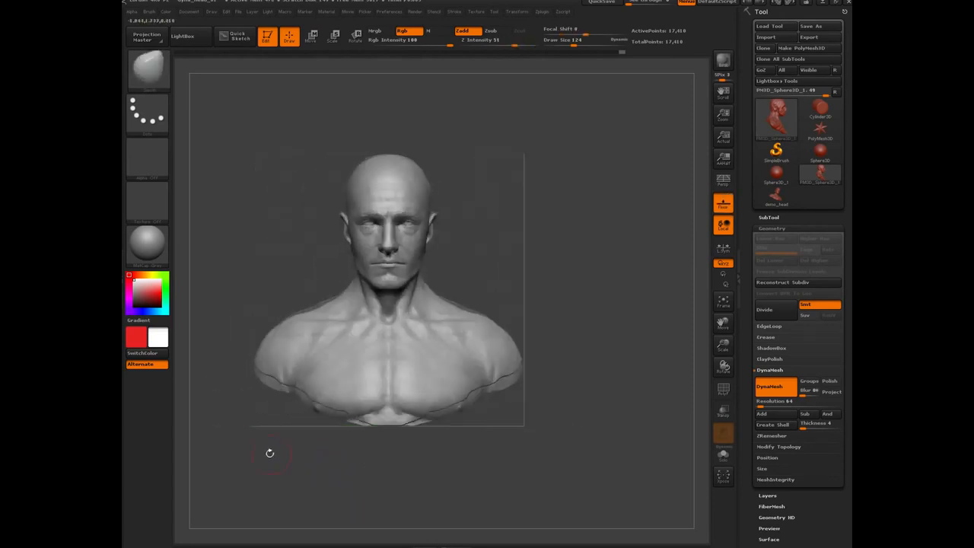
left_click_drag(268, 476, 383, 416, "alt")
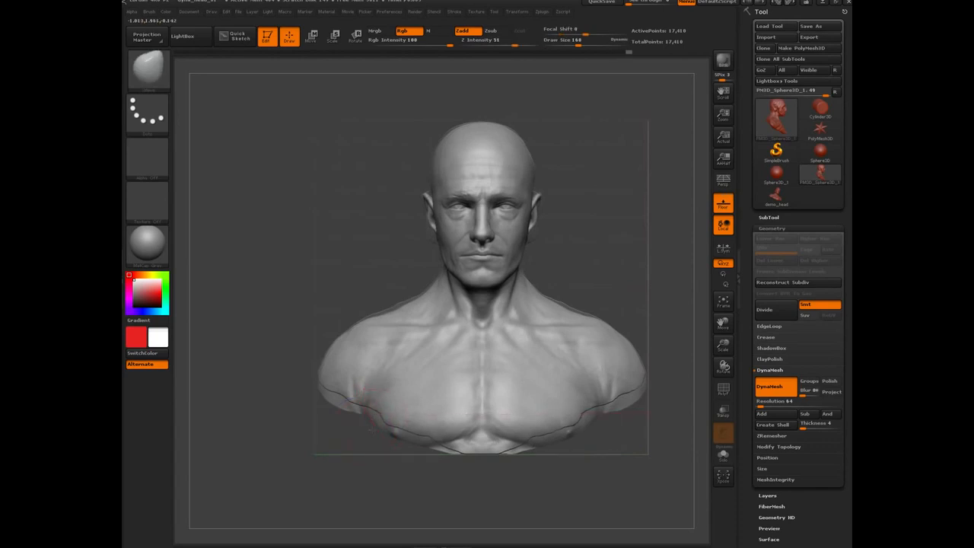
key("bracketright")
left_click_drag(417, 434, 414, 447)
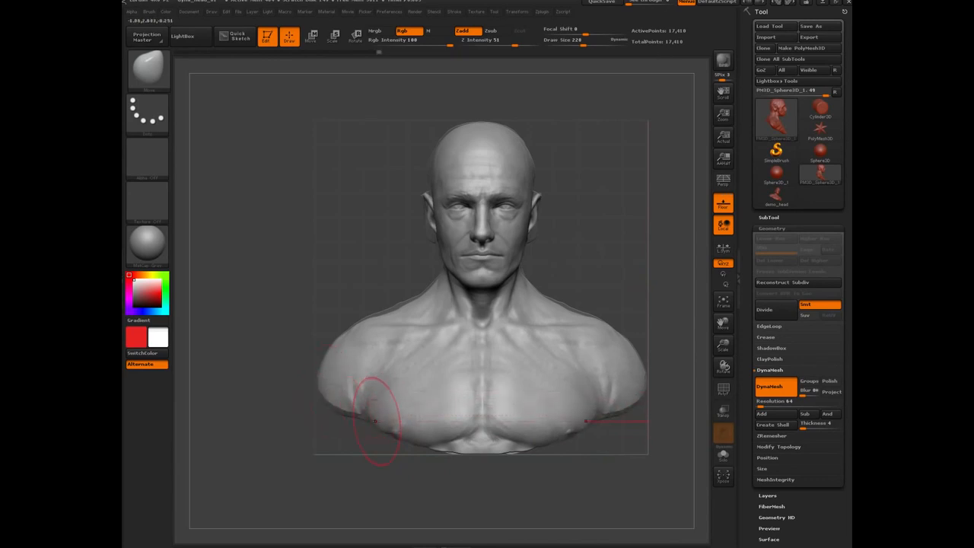
left_click_drag(402, 434, 450, 461)
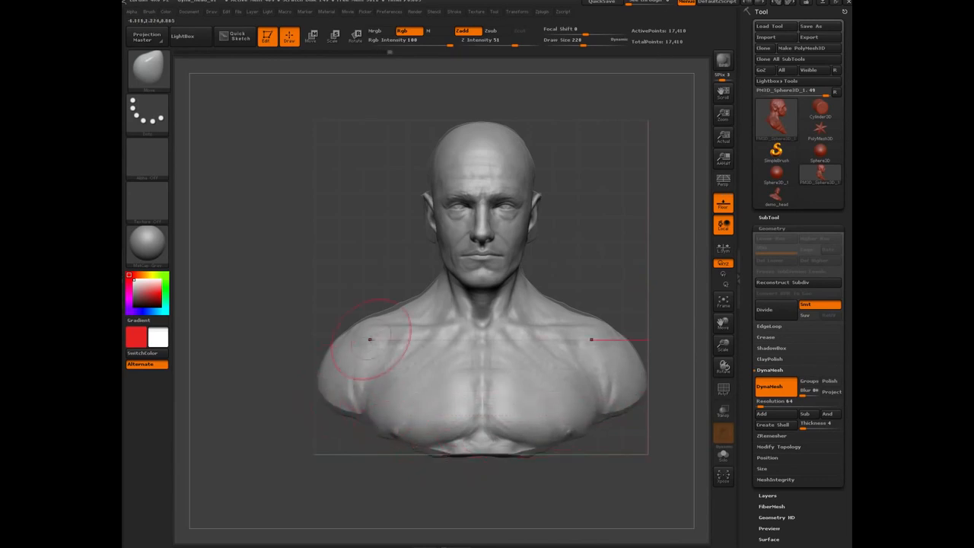
Reduce the Move brush size and adjust the slope between neck and shoulders to match the front reference.
key("bracketleft")
key("bracketleft")
key("bracketleft")
key("bracketleft")
key("bracketleft")
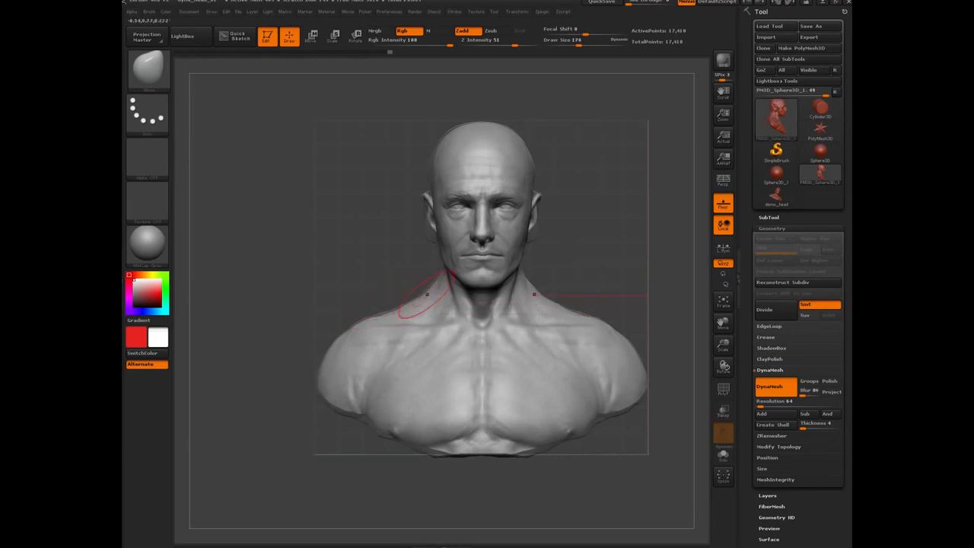
left_click_drag(427, 294, 433, 290)
With a small Move brush, reshape the ears symmetrically to match the front reference image.
mouse_move(271, 330)
left_mouse_down("alt")
mouse_move(335, 242)
mouse_move(281, 357)
left_mouse_up("alt")
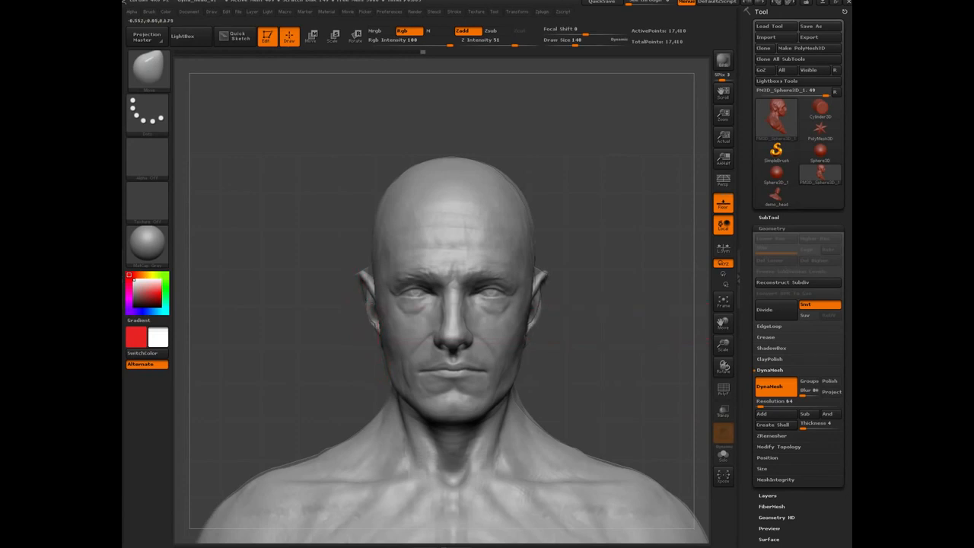
left_click_drag(375, 325, 371, 323)
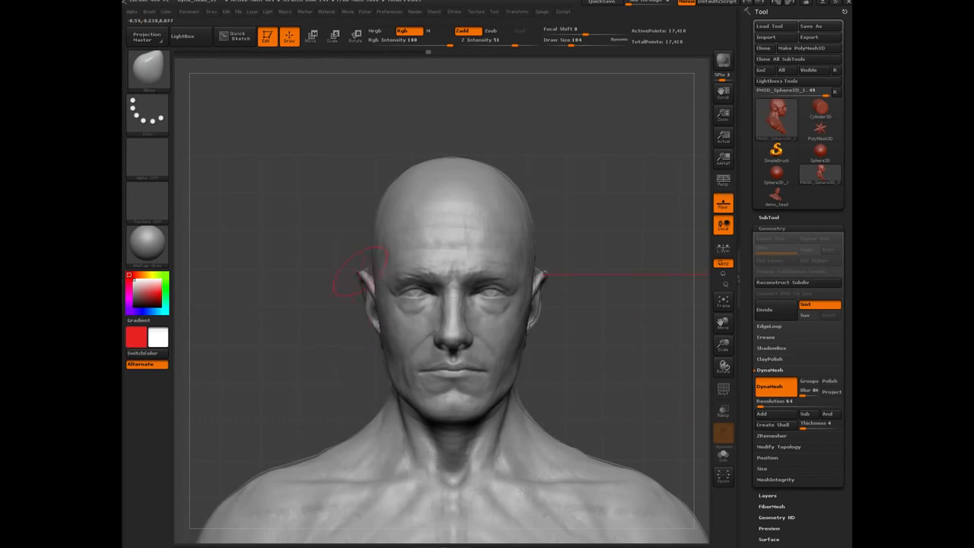
key("bracketleft")
key("bracketleft")
left_click_drag(379, 271, 371, 287)
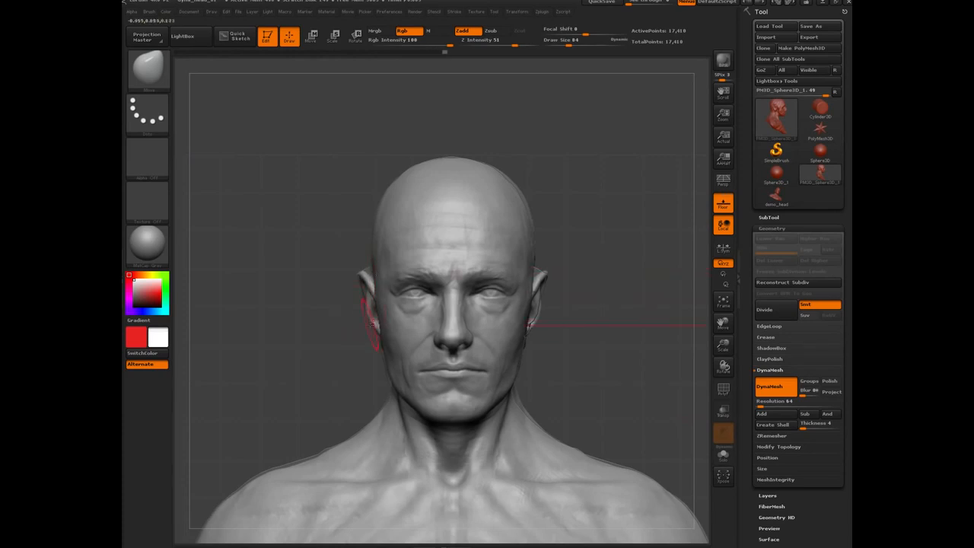
left_click_drag(372, 316, 374, 303)
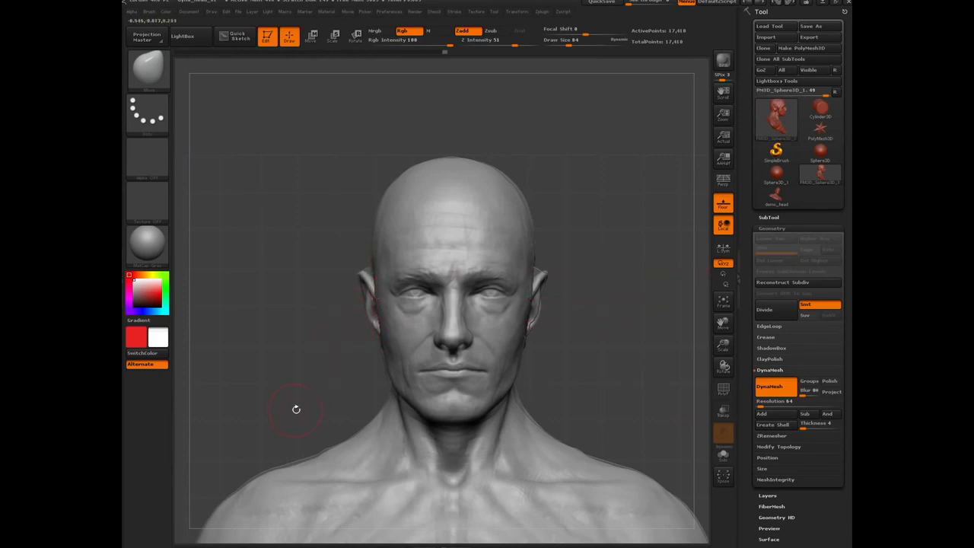
Show the whole bust in front view and turn off the floor grid with its reference images.
key("bracketright")
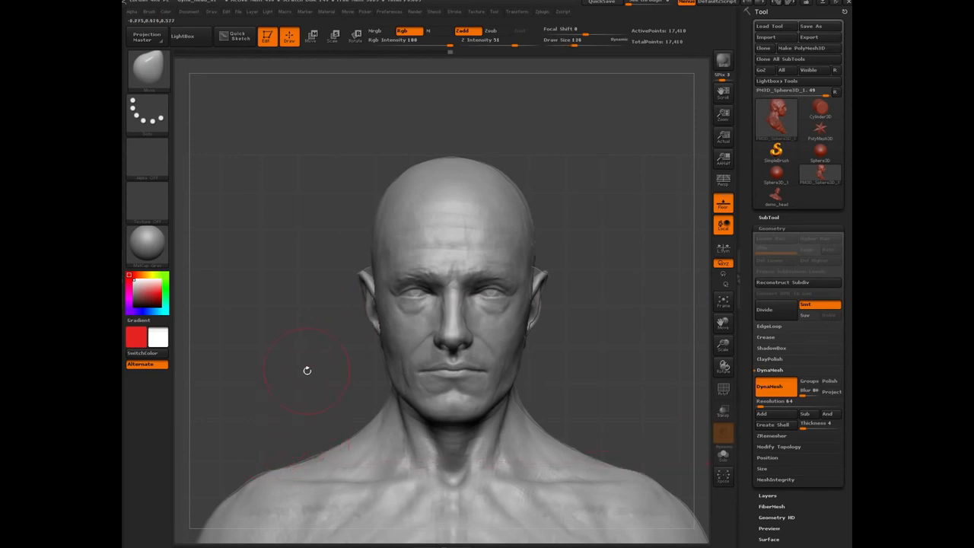
left_click_drag(297, 383, 266, 350, "alt")
left_click_drag(272, 398, 298, 261, "alt")
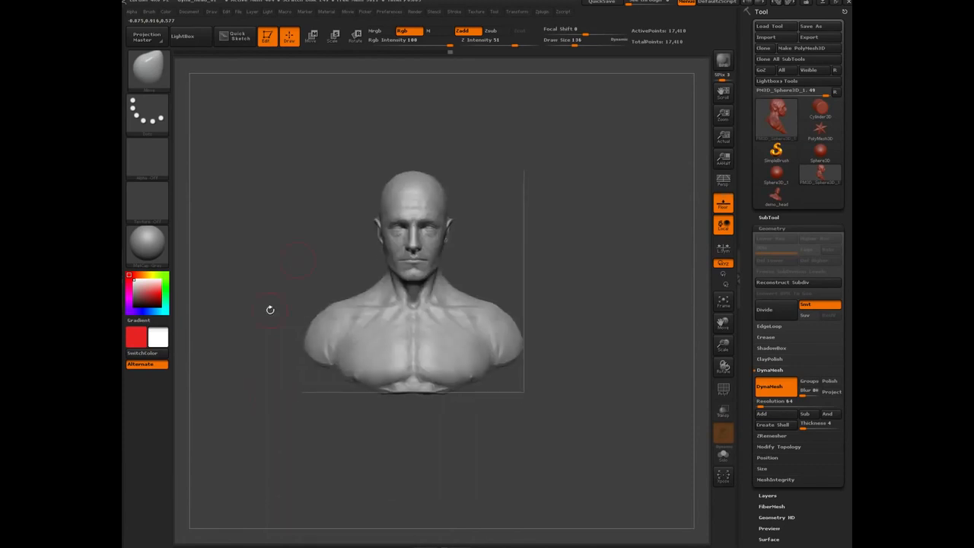
left_click_drag(254, 333, 251, 339, "alt")
key("shift")
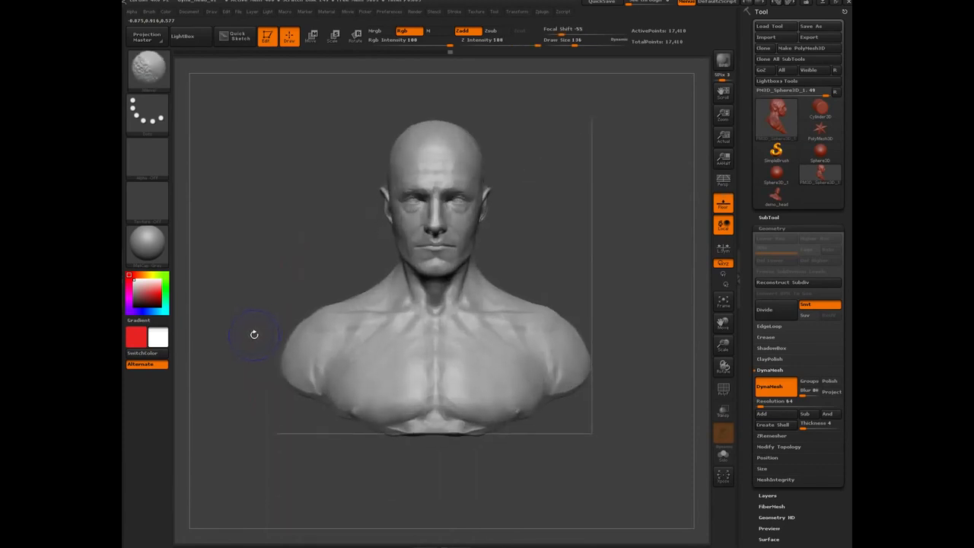
key("shift+p")
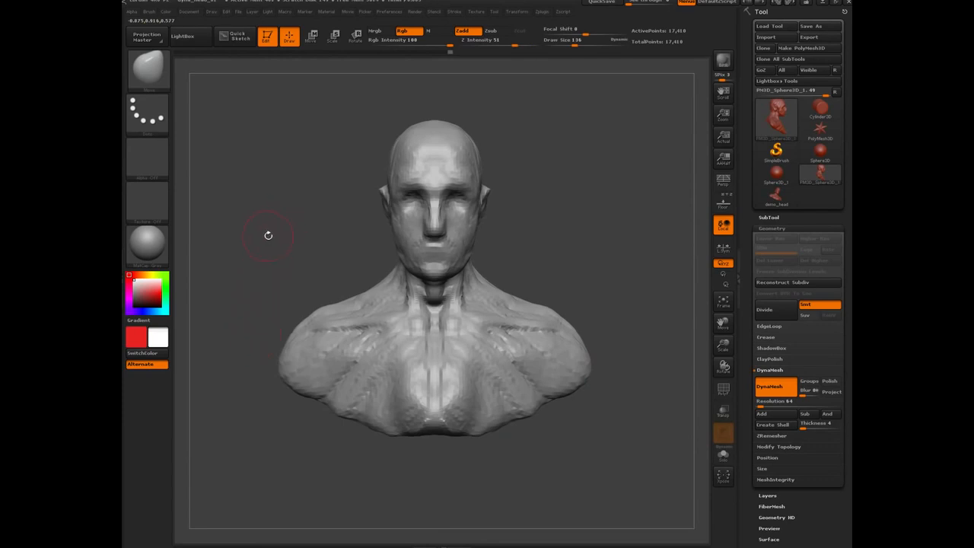
mouse_move(268, 236)
left_mouse_down()
mouse_move(305, 244)
mouse_move(275, 246)
left_mouse_up()
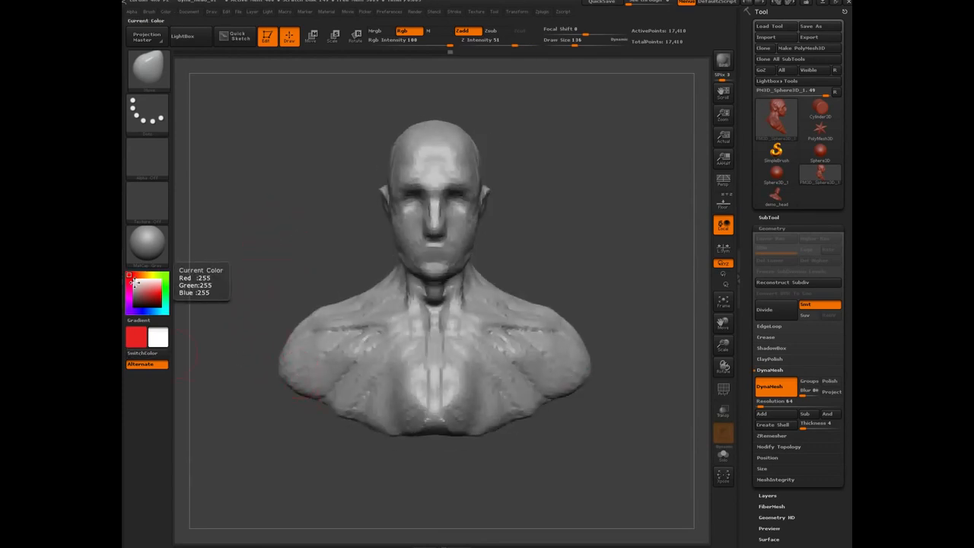
Change the red colour swatch to black and make white the active colour again.
key("v")
left_click(159, 302)
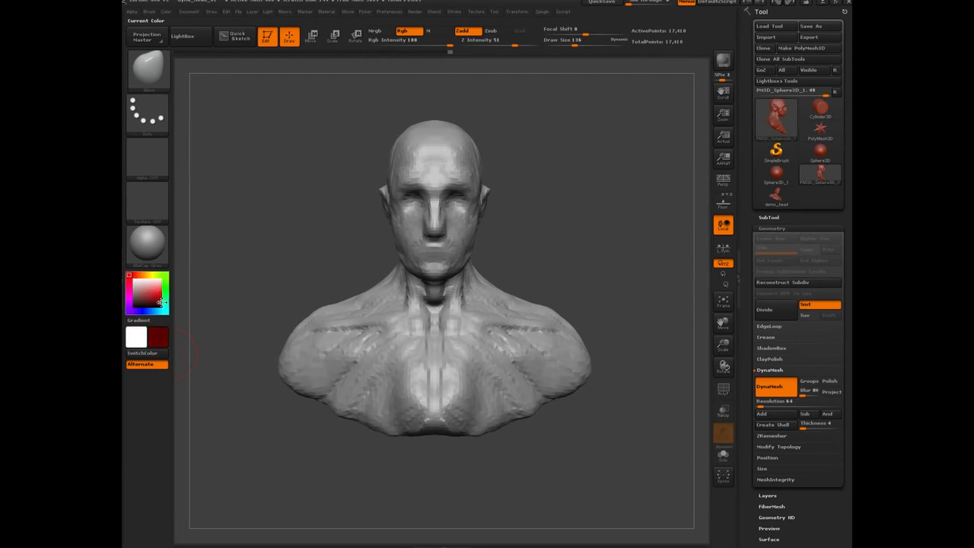
left_click(161, 309)
key("v")
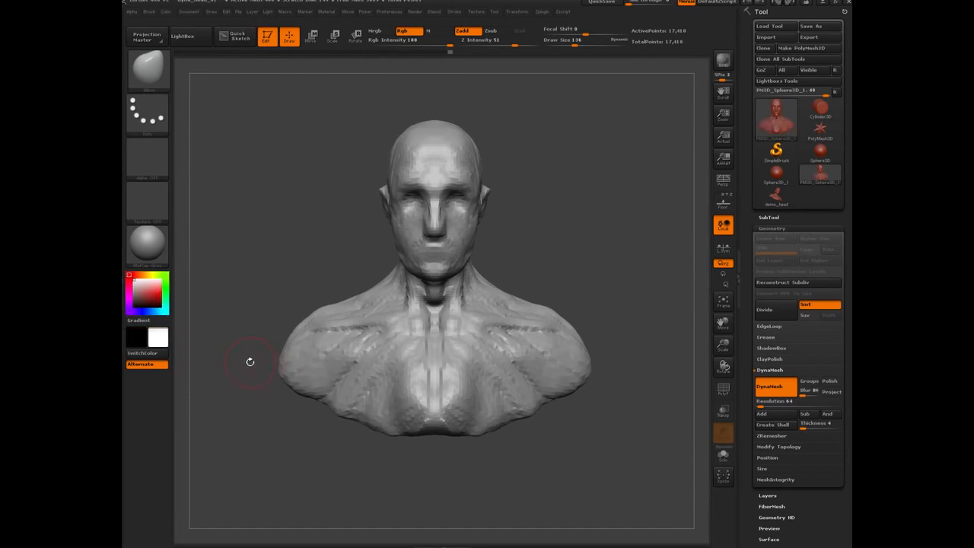
Switch to the black colour swatch and change it to white.
key("v")
left_click(135, 282)
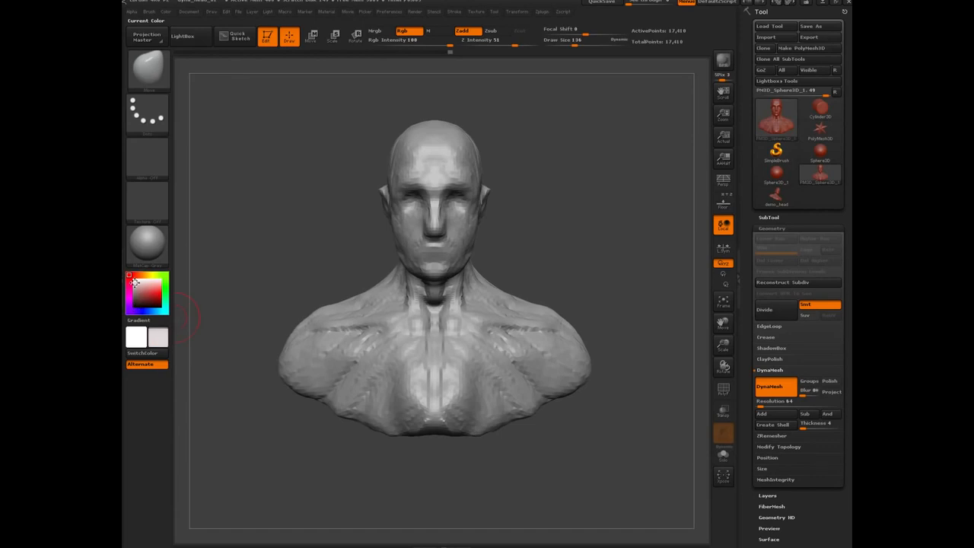
mouse_move(135, 283)
left_mouse_down()
mouse_move(133, 307)
mouse_move(134, 280)
left_mouse_up()
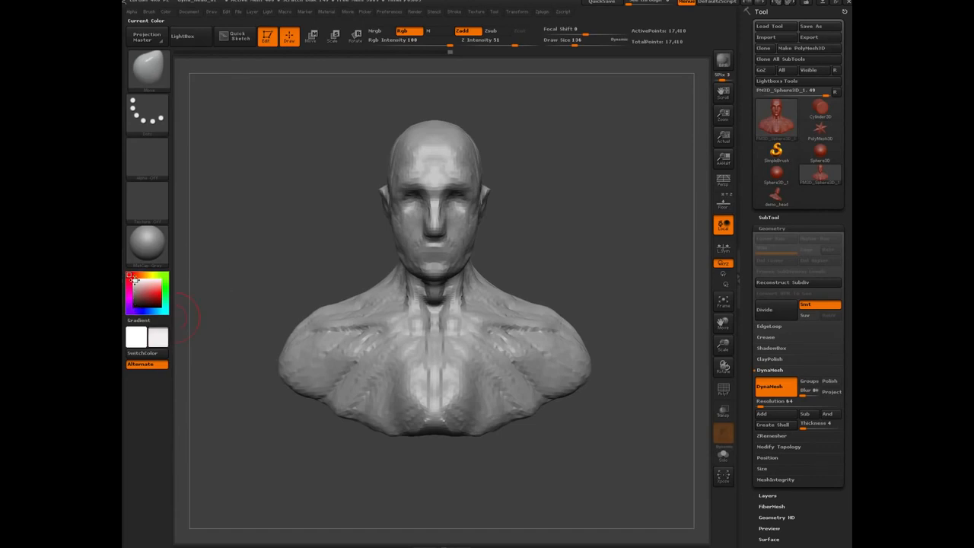
Choose the Flat Color material, restrict painting to material only, and fill the whole bust with it.
left_click(148, 242)
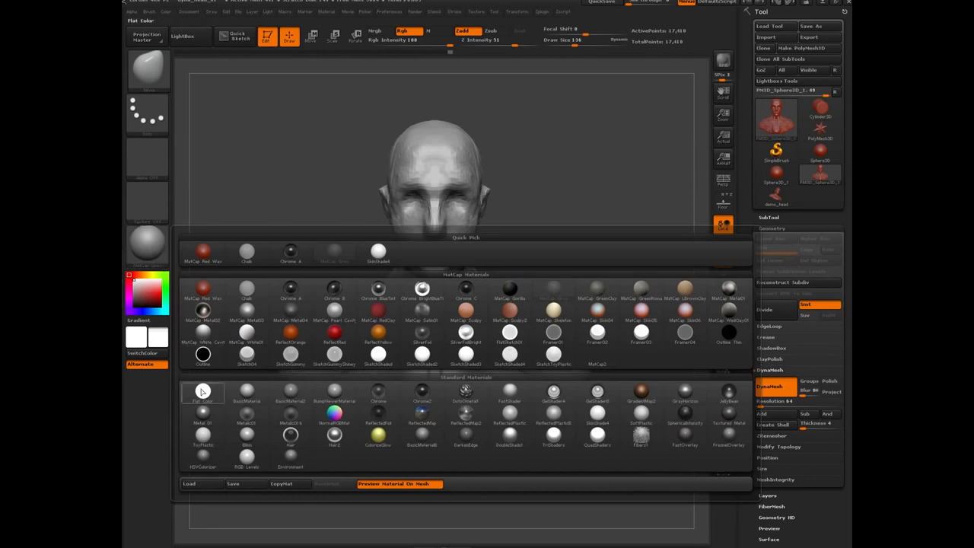
left_click(202, 391)
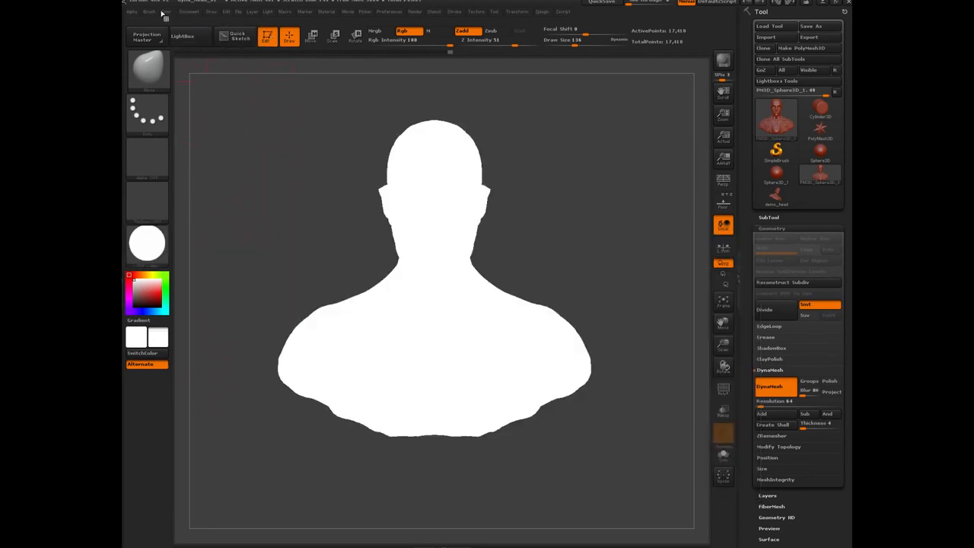
left_click(439, 31)
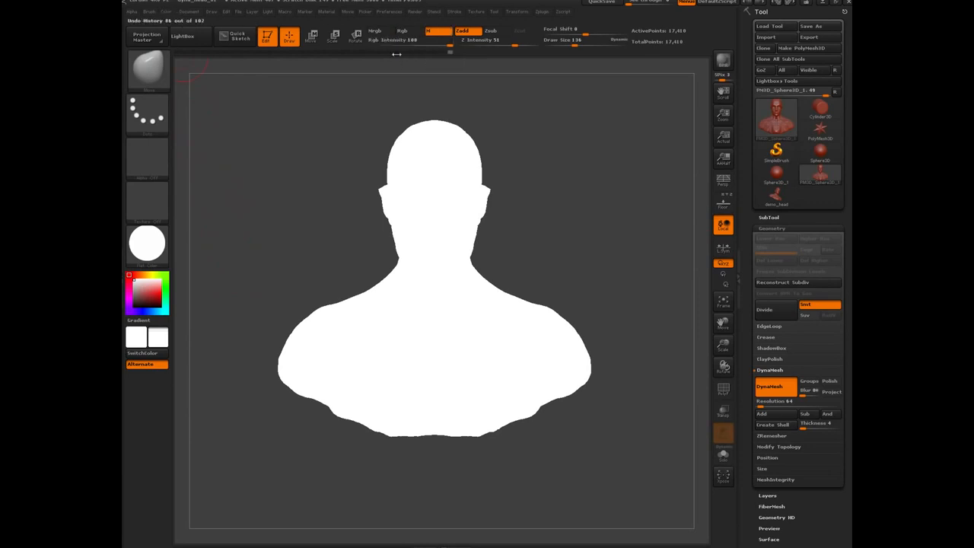
left_click(166, 12)
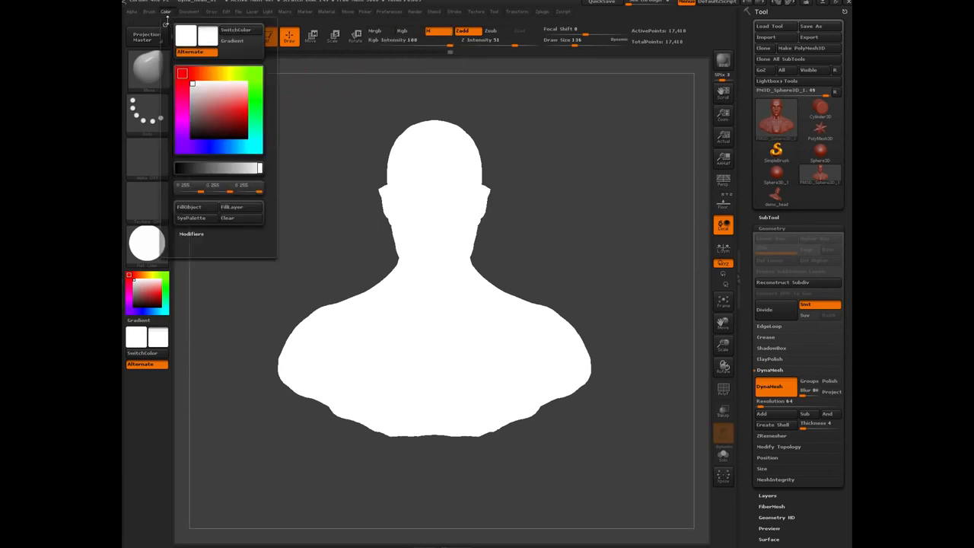
left_click(192, 210)
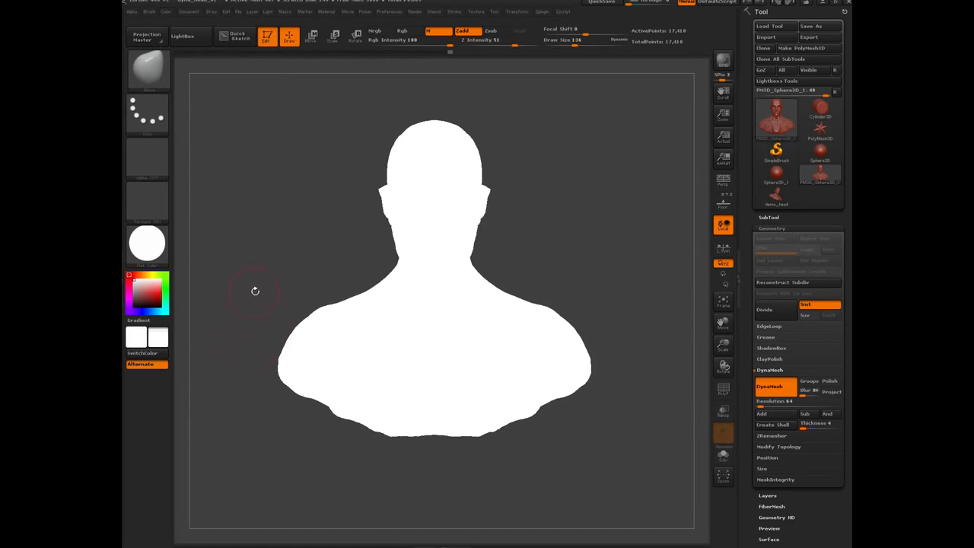
Set one colour swatch to near-black, keep white as the active colour, and choose the MatCap Gray material.
left_click_drag(135, 281, 157, 307)
key("v")
left_click(147, 244)
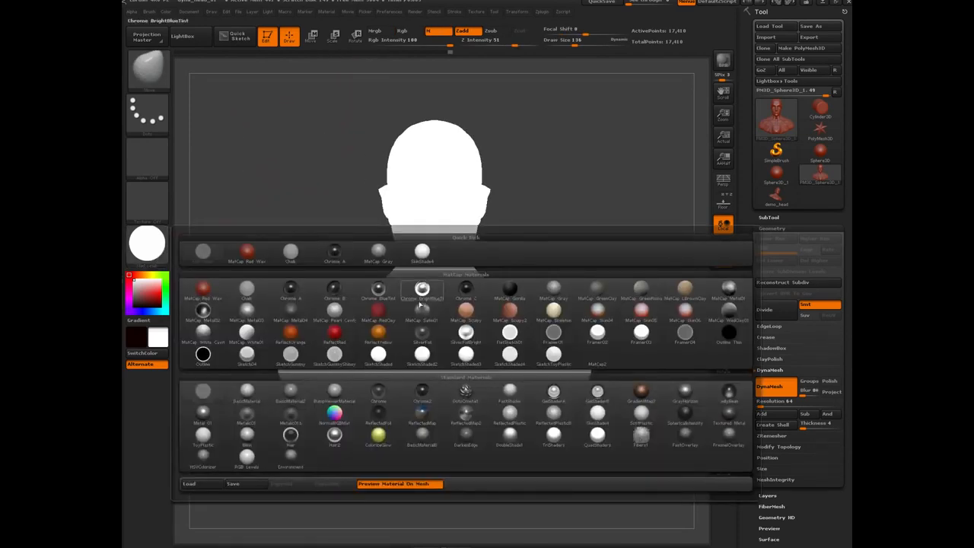
left_click(554, 293)
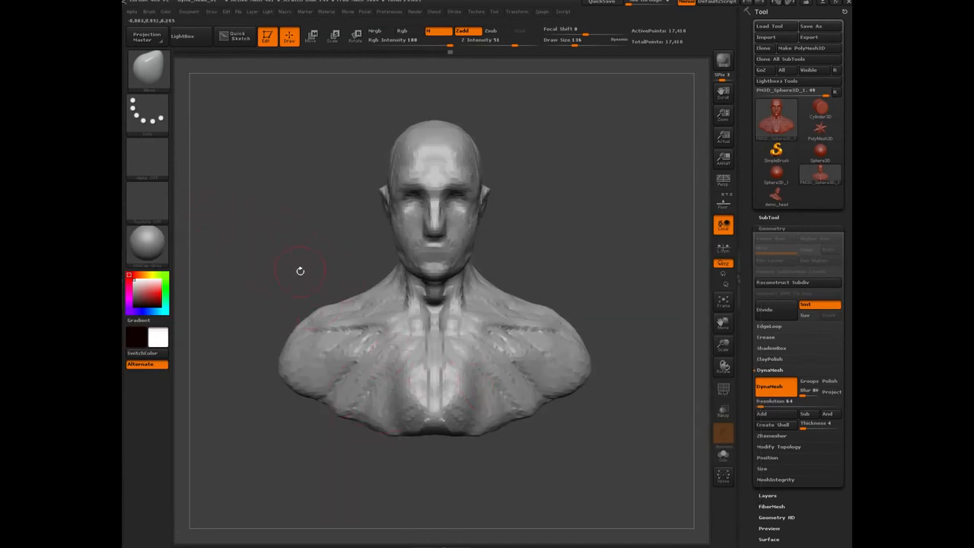
Swap the active colour swatch and fill the whole bust with the MatCap Gray material.
mouse_move(291, 240)
left_mouse_down()
mouse_move(327, 244)
mouse_move(288, 247)
left_mouse_up()
mouse_move(136, 283)
left_mouse_down()
mouse_move(134, 303)
mouse_move(132, 277)
left_mouse_up()
key("v")
left_click(165, 11)
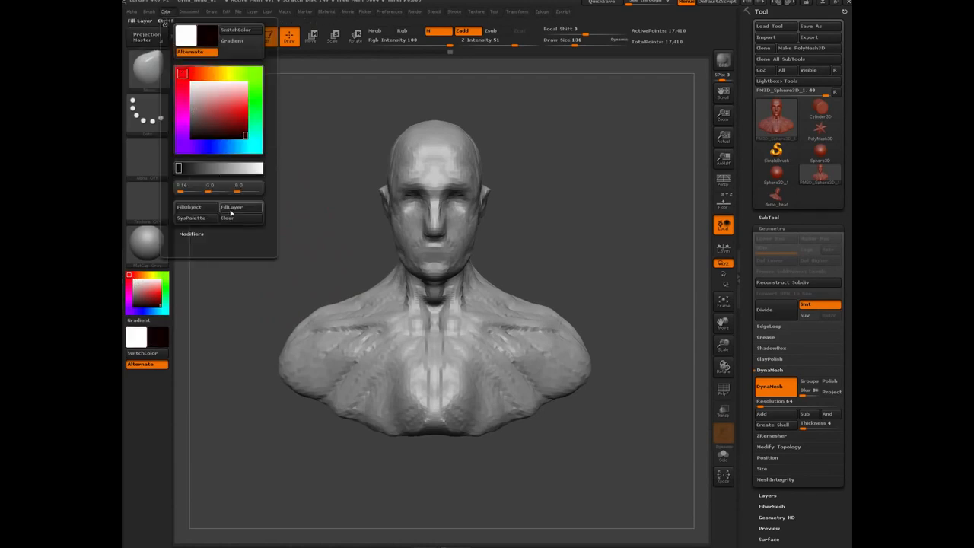
left_click(190, 209)
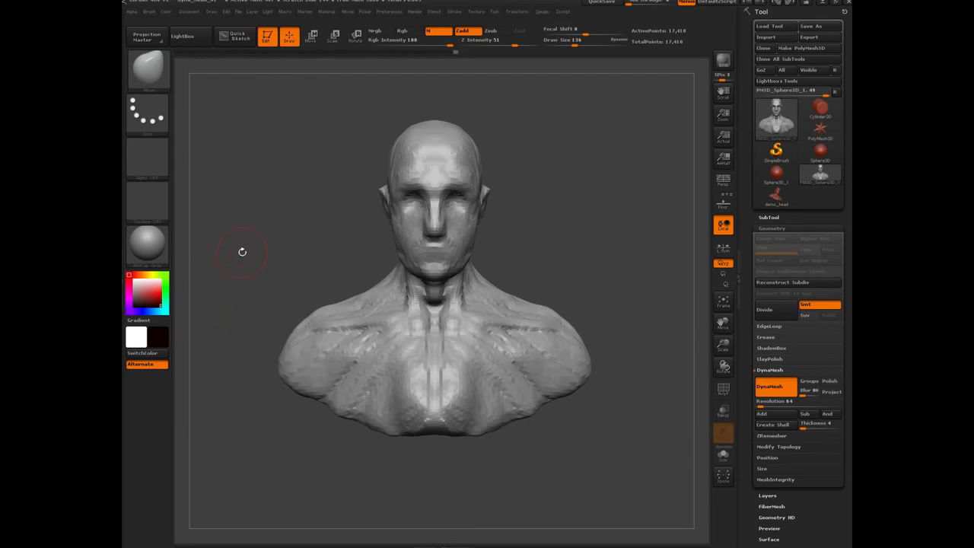
Make near-black the active colour, restrict painting to Rgb only, and fill the whole bust with it.
left_click_drag(242, 251, 259, 276)
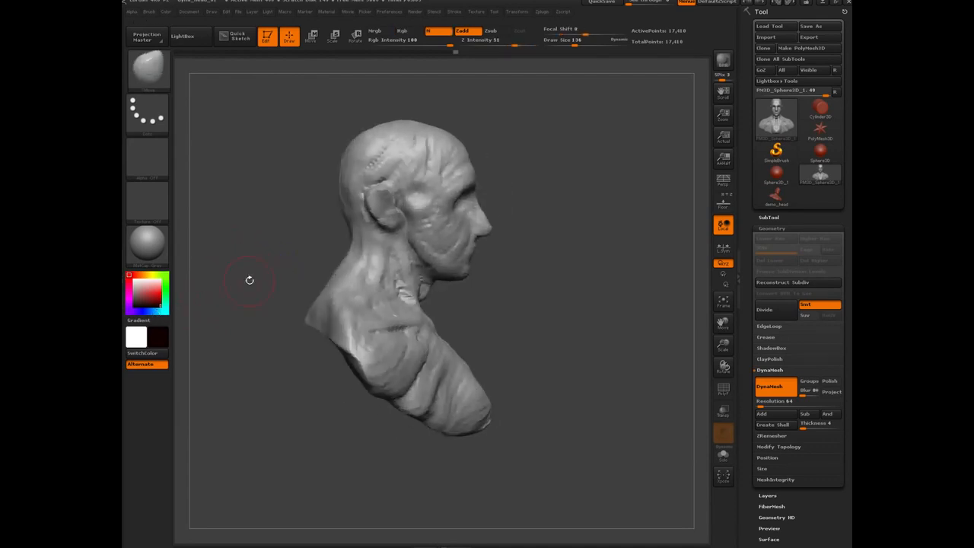
key("v")
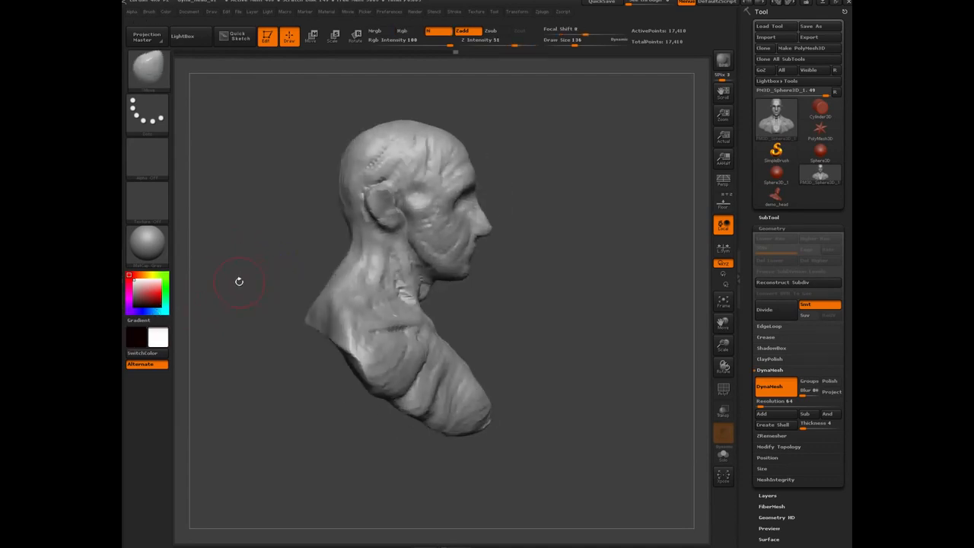
left_click(168, 13)
left_click(438, 32)
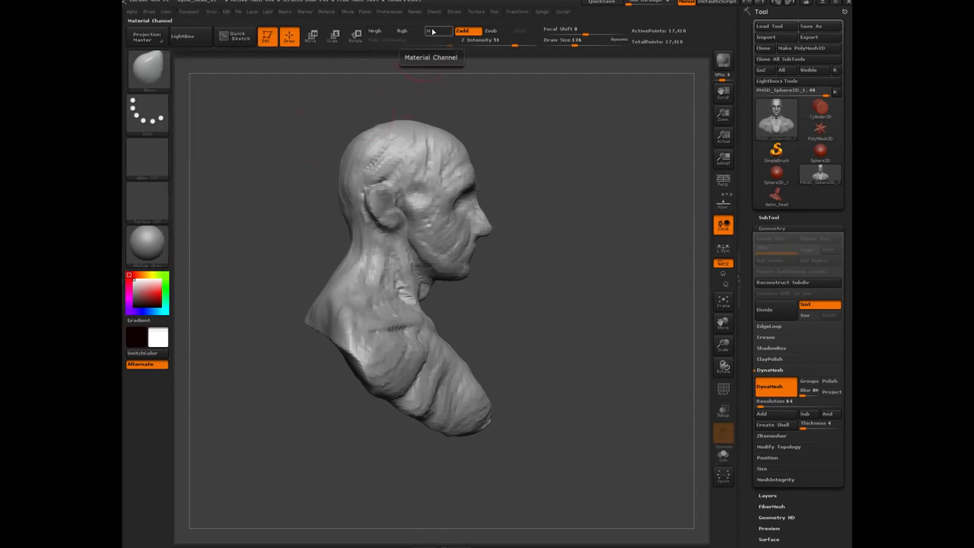
left_click(406, 32)
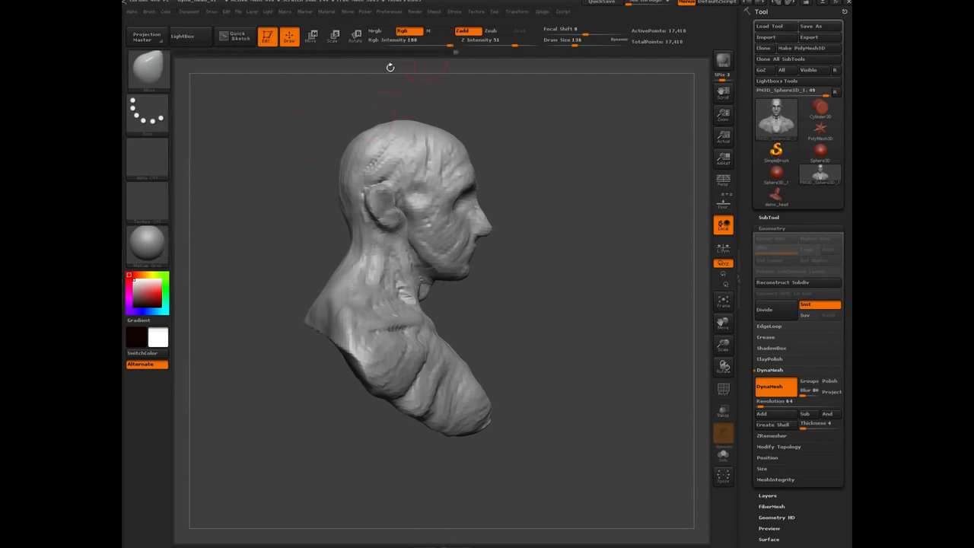
left_click(149, 11)
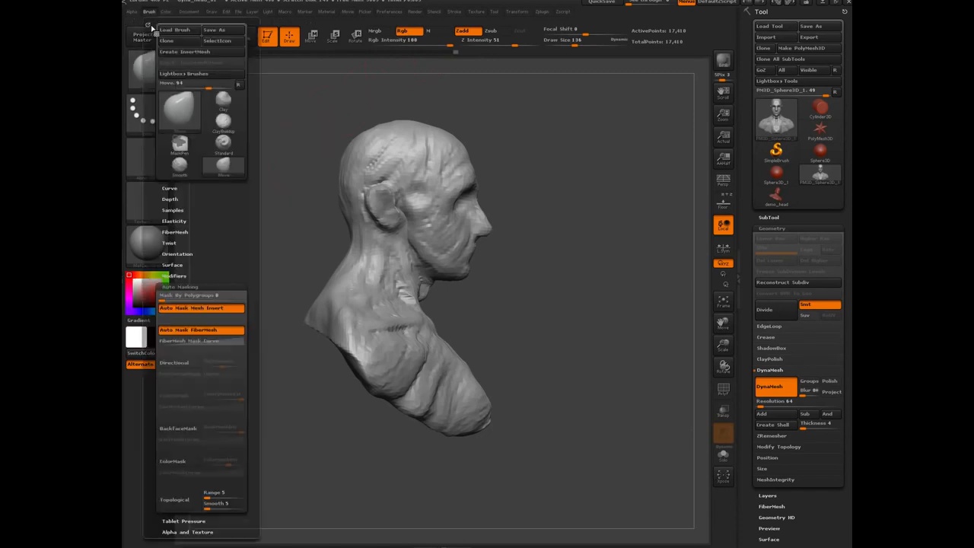
left_click(165, 11)
left_click(198, 207)
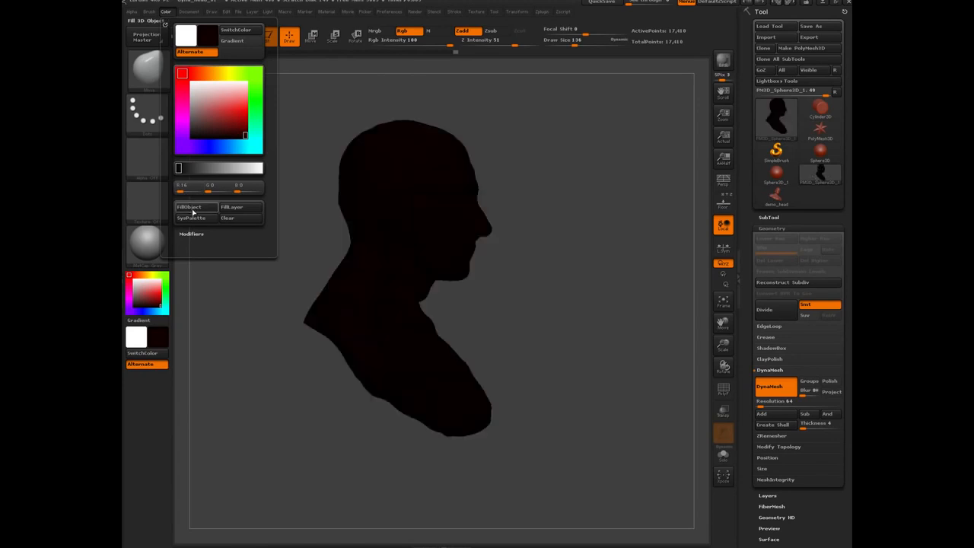
Examine the bust's black silhouette from both profiles and the front, comparing the side profile with the reference image.
mouse_move(334, 426)
left_mouse_down()
mouse_move(305, 327)
mouse_move(297, 225)
mouse_move(415, 245)
mouse_move(540, 245)
left_mouse_up()
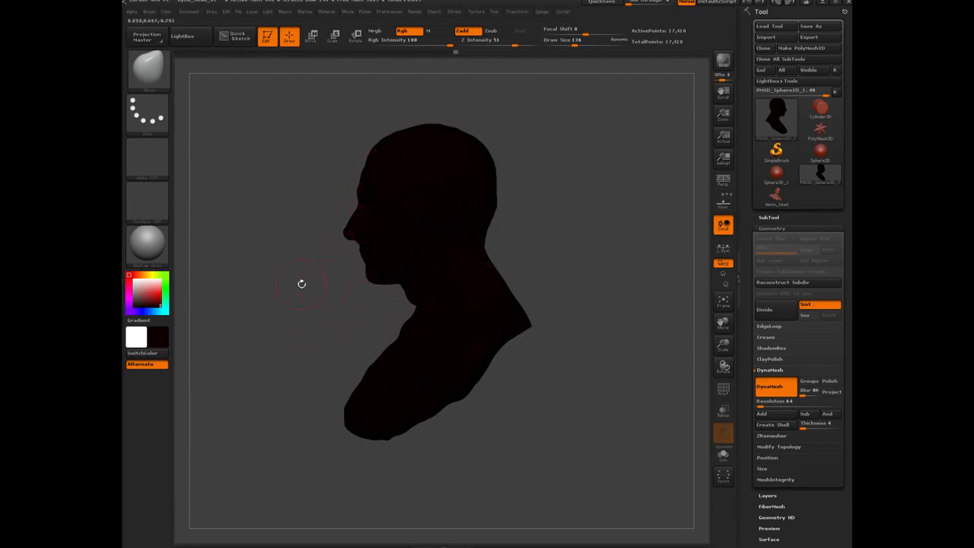
left_click_drag(287, 292, 278, 271, "shift")
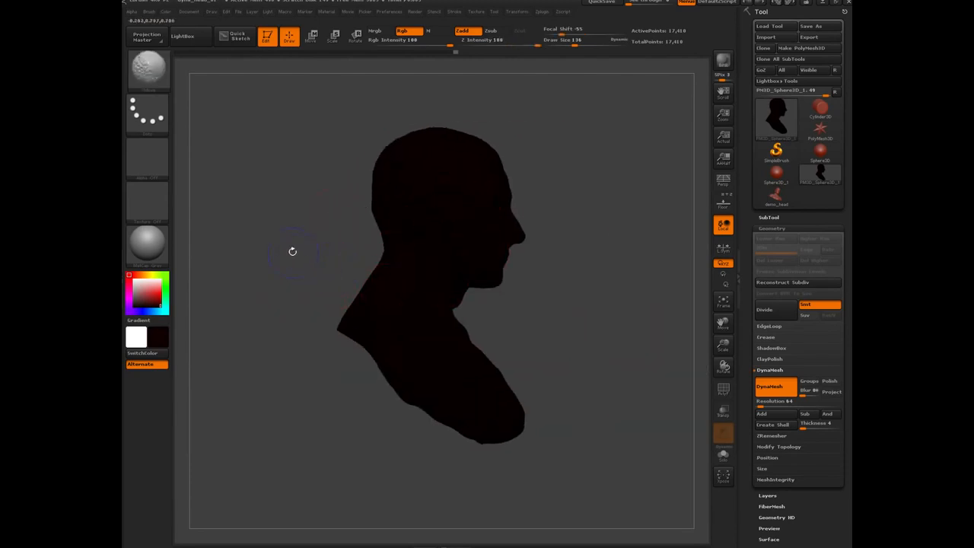
key("shift+p")
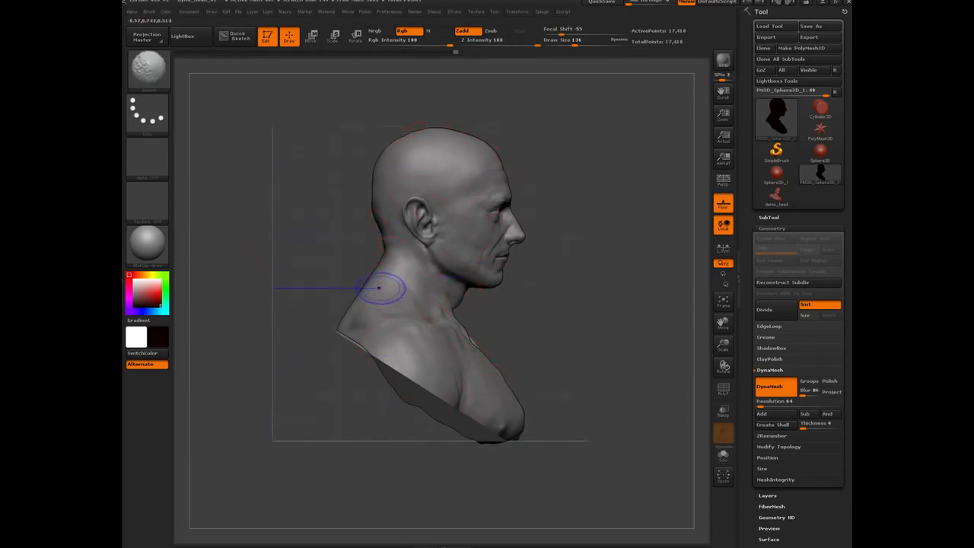
key("shift+p")
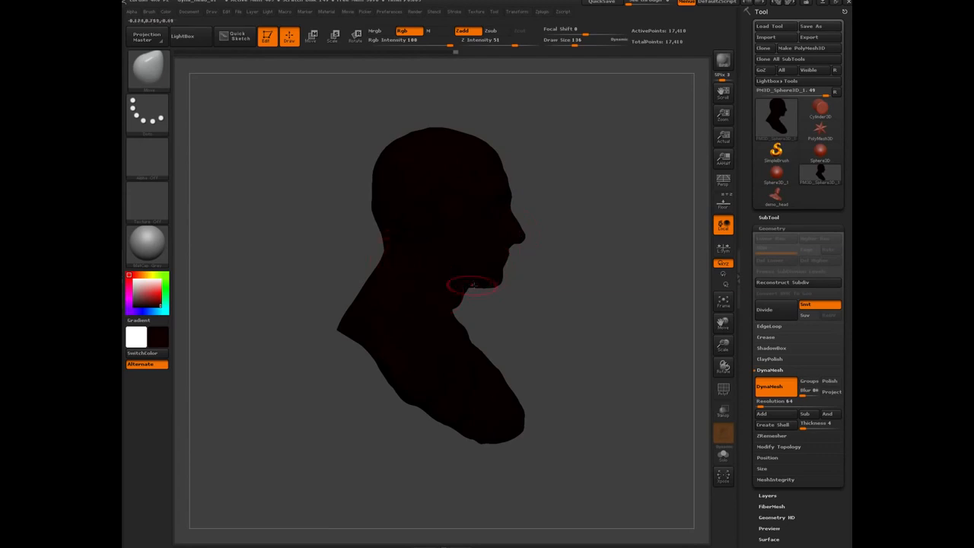
left_click_drag(327, 424, 445, 232)
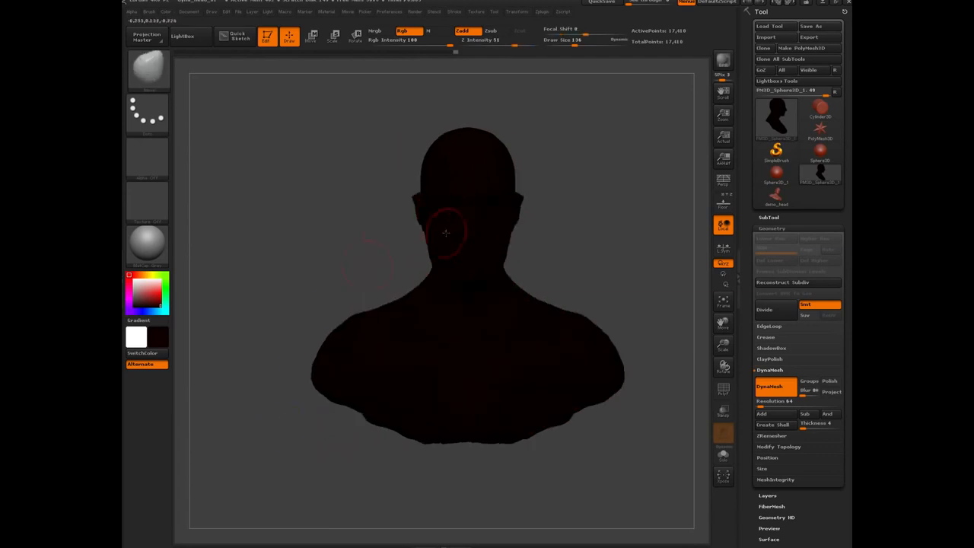
left_click_drag(300, 313, 359, 248)
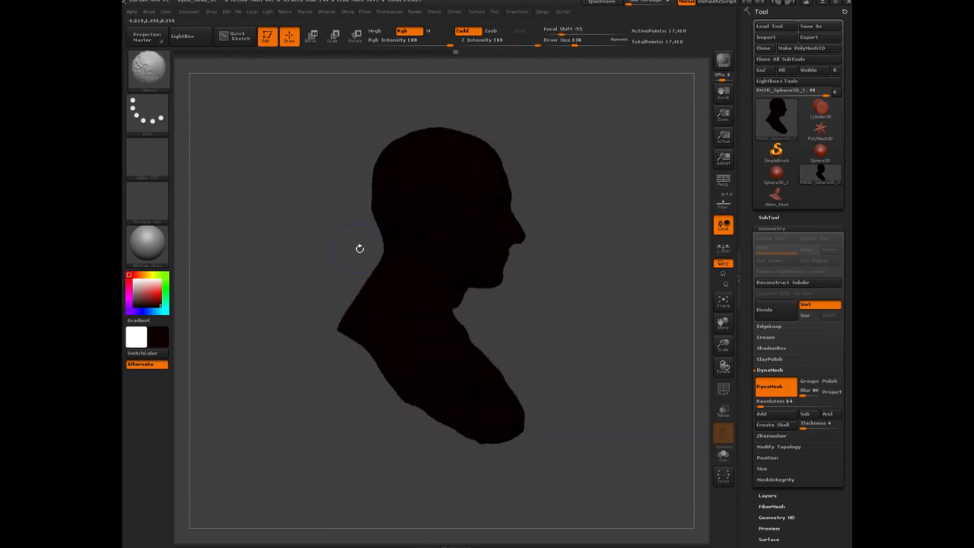
left_click_drag(302, 282, 256, 272)
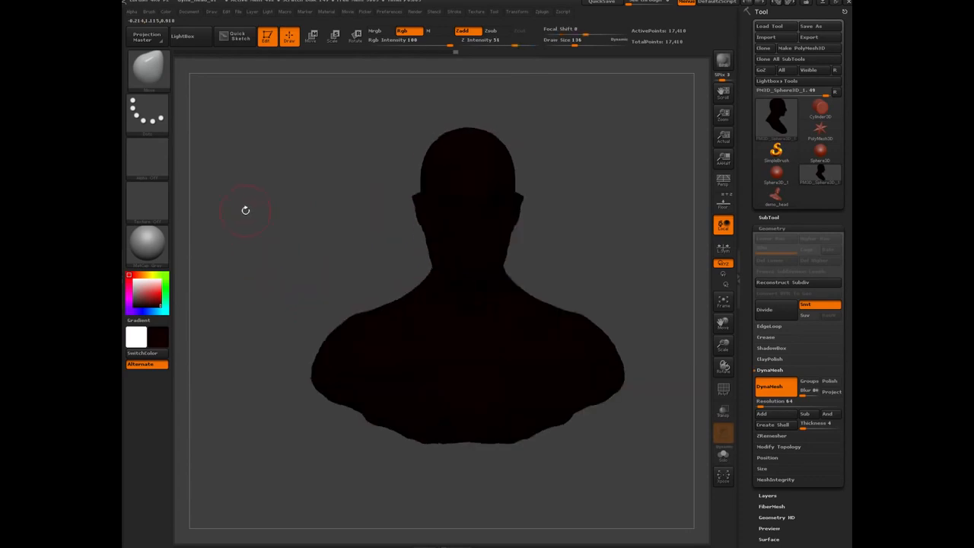
Make white the active colour, fill the whole bust with it, and turn off Rgb painting.
key("v")
left_click(166, 11)
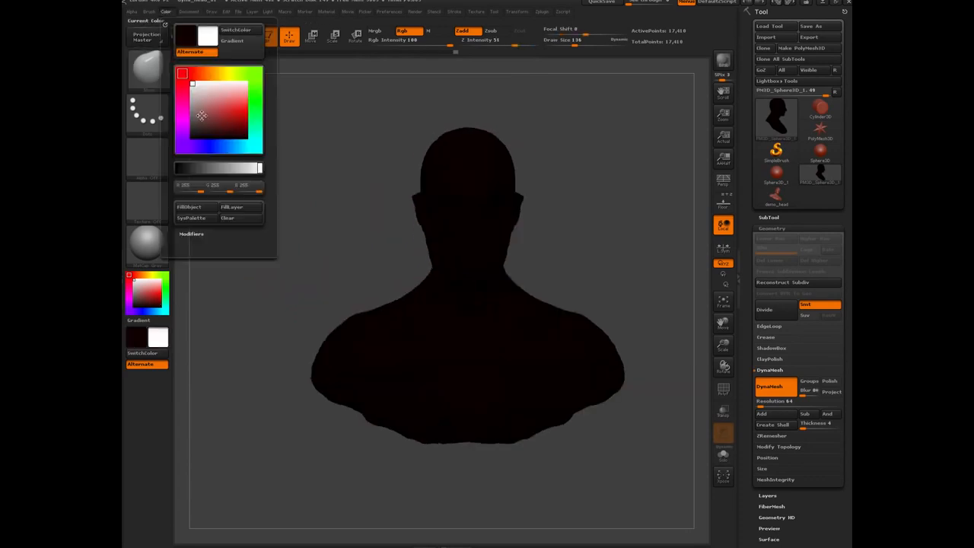
left_click(189, 207)
left_click_drag(258, 410, 255, 366)
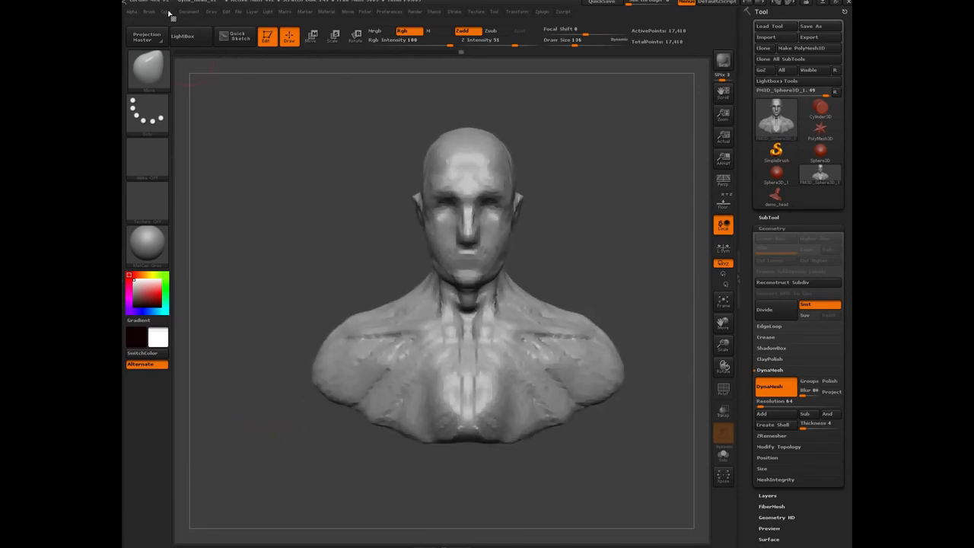
left_click(167, 12)
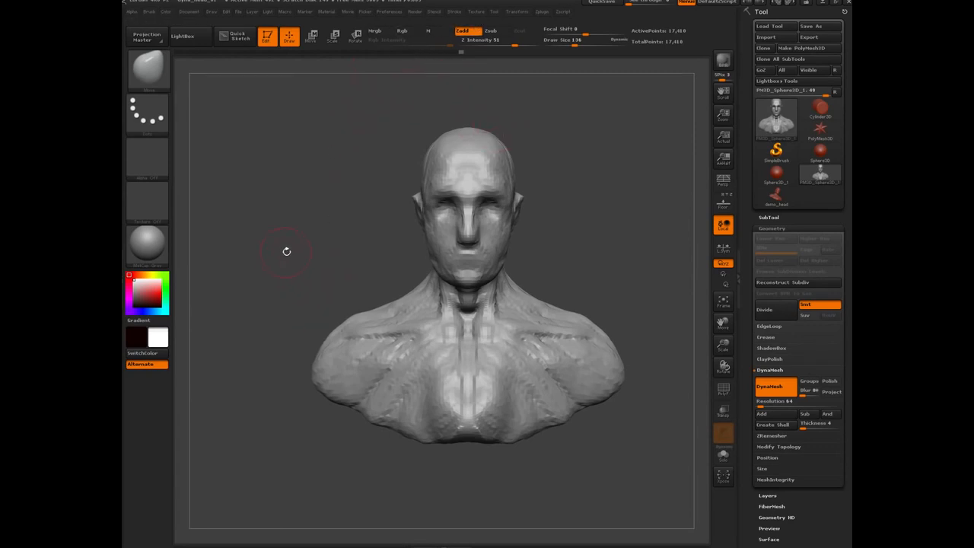
Choose the ClayBuildup brush and build up clay across the chest and shoulders at draw size 124.
mouse_move(287, 251)
left_mouse_down()
mouse_move(366, 258)
mouse_move(296, 257)
left_mouse_up()
key("b")
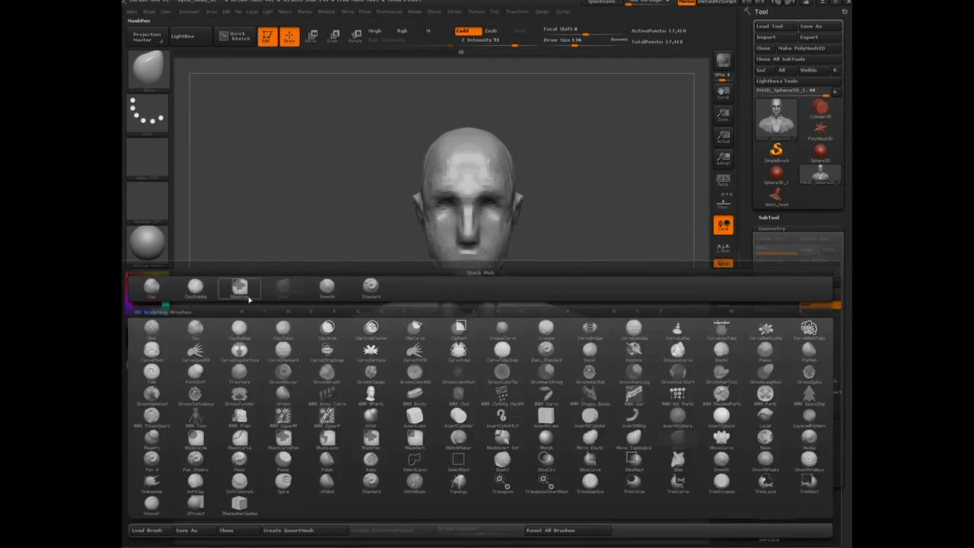
key("c")
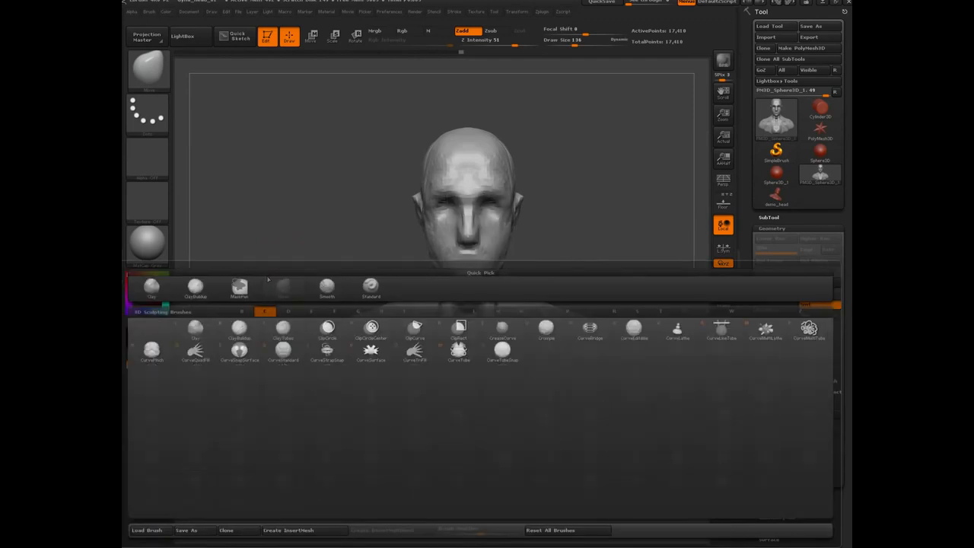
left_click(232, 335)
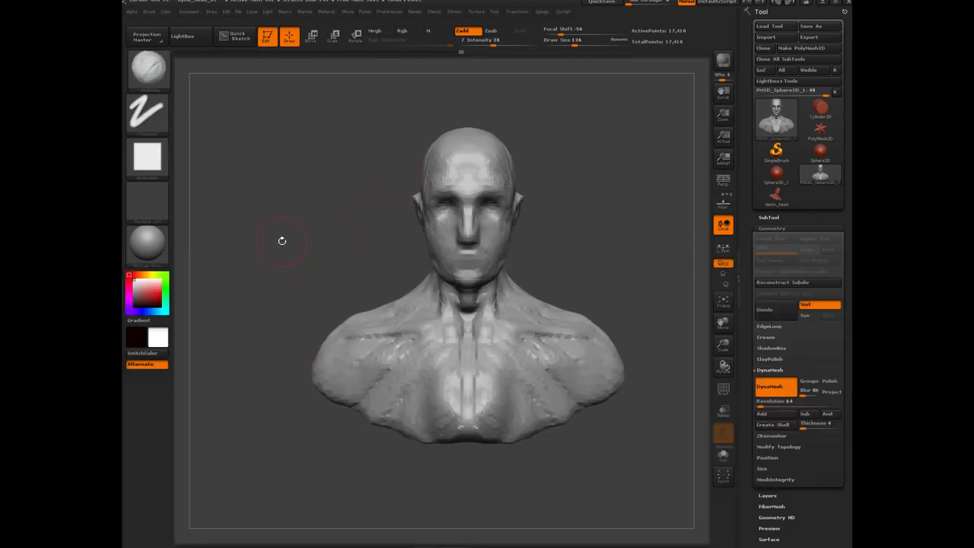
left_click_drag(274, 240, 296, 335, "alt")
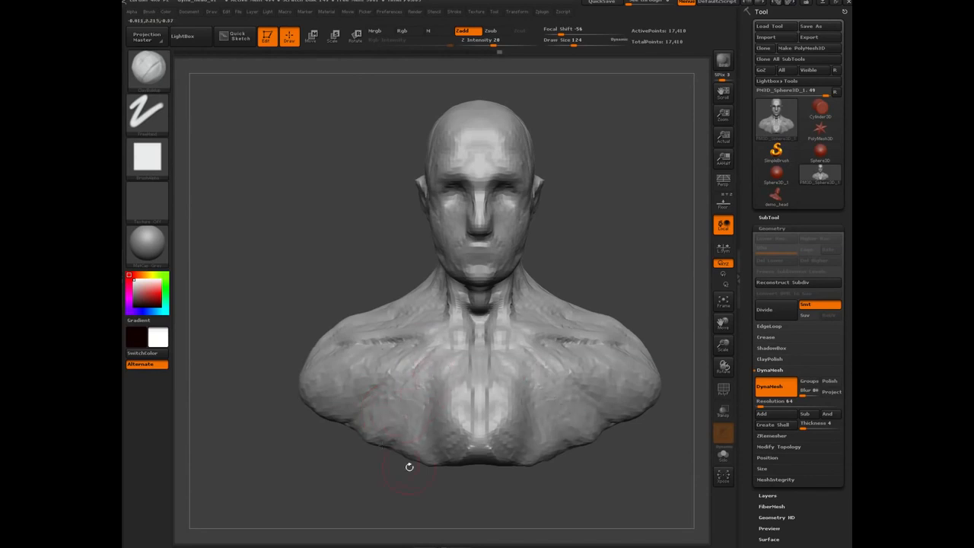
left_click_drag(305, 236, 435, 413)
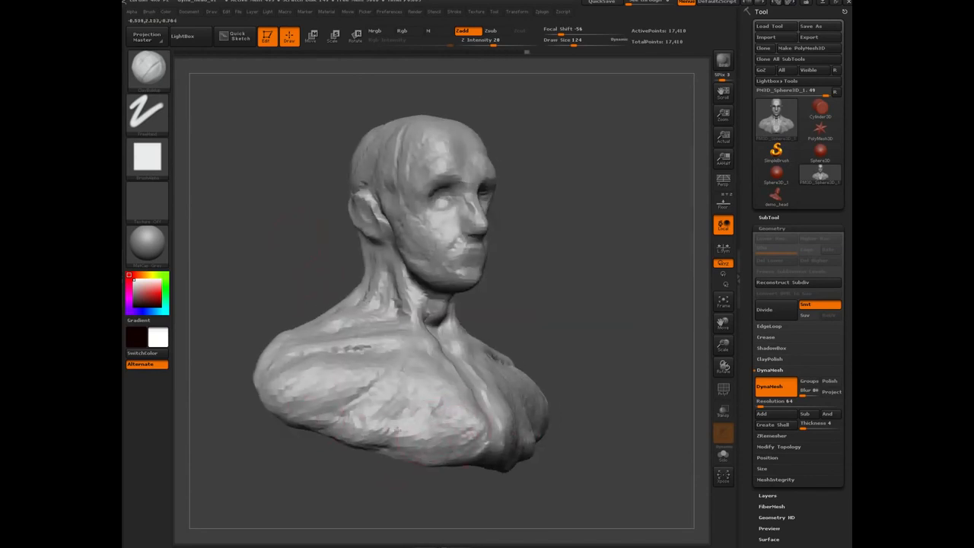
left_click_drag(285, 267, 221, 264)
mouse_move(350, 364)
left_mouse_down()
mouse_move(399, 388)
mouse_move(421, 369)
mouse_move(391, 405)
left_mouse_up()
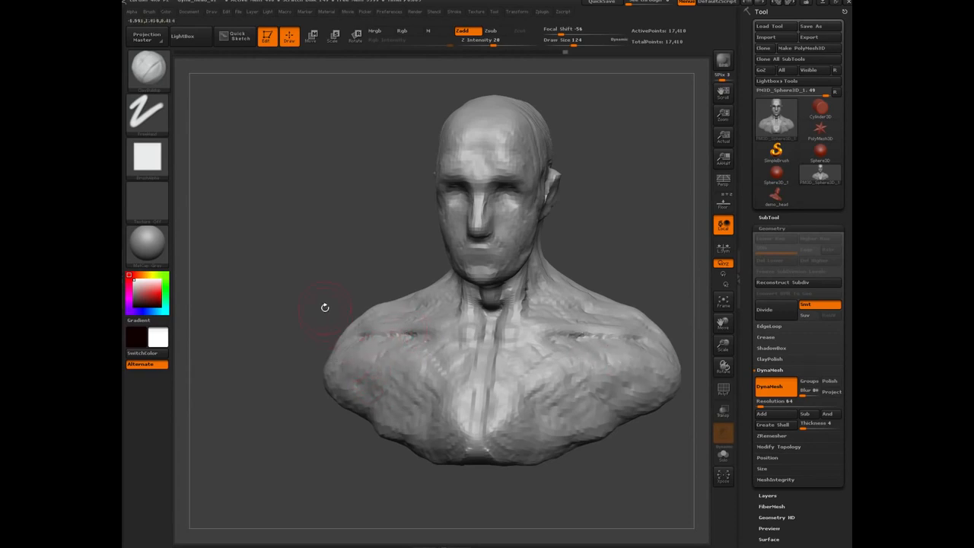
left_click_drag(327, 303, 391, 338)
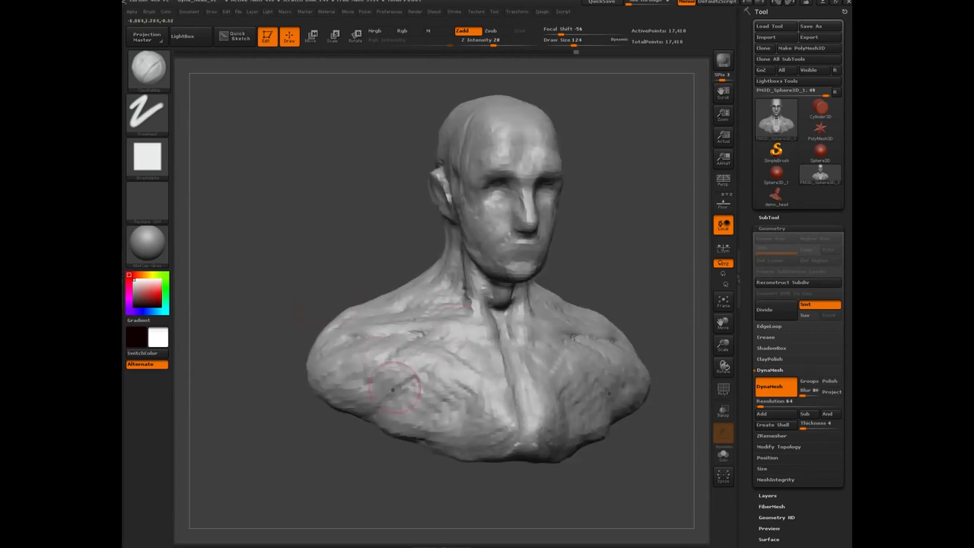
left_click_drag(456, 359, 415, 404)
mouse_move(481, 370)
left_mouse_down()
mouse_move(443, 407)
mouse_move(457, 426)
mouse_move(388, 414)
mouse_move(328, 370)
left_mouse_up()
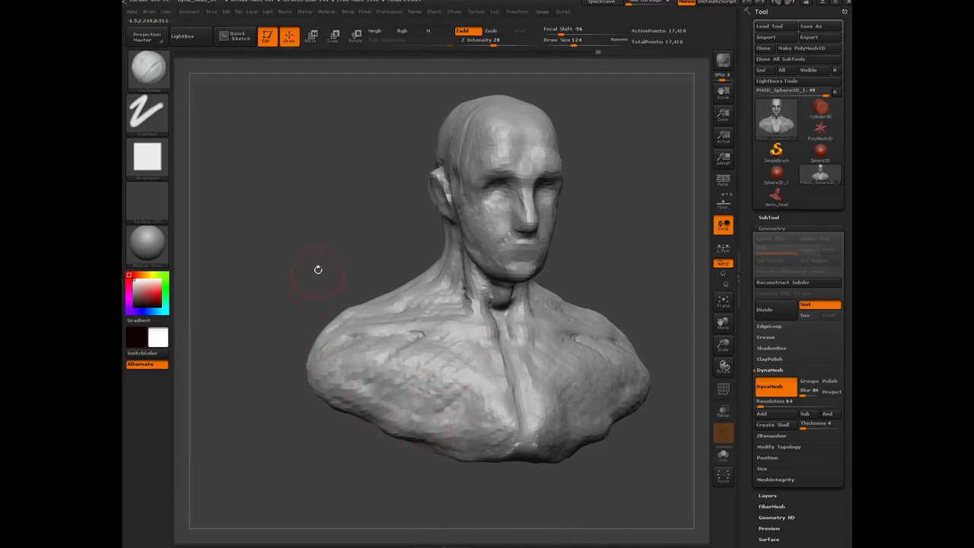
Reduce the draw size to 100 and build up clay on the side of the face between ear and jaw.
left_click_drag(318, 270, 426, 257)
key("bracketleft")
key("bracketleft")
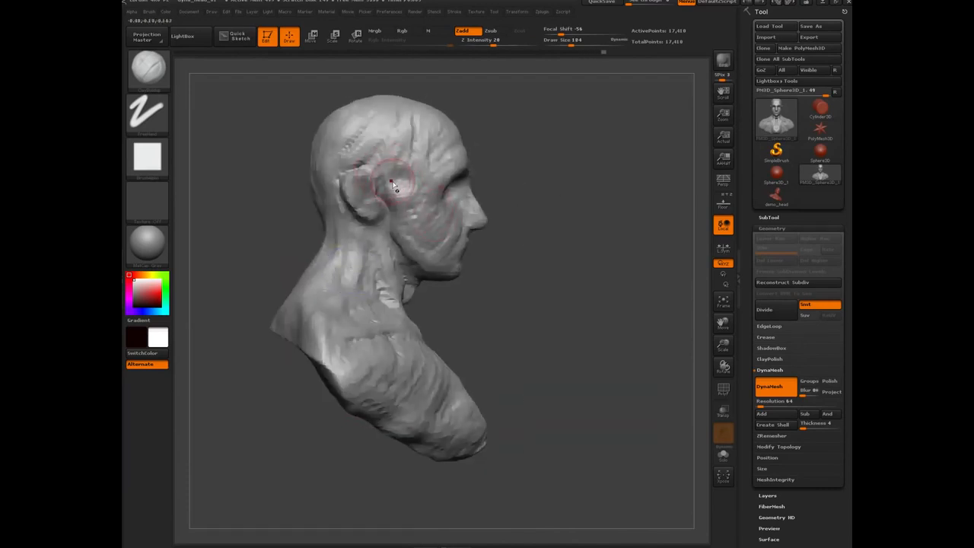
mouse_move(397, 171)
left_mouse_down()
mouse_move(412, 213)
mouse_move(414, 200)
mouse_move(415, 228)
left_mouse_up()
left_click_drag(309, 235, 399, 246)
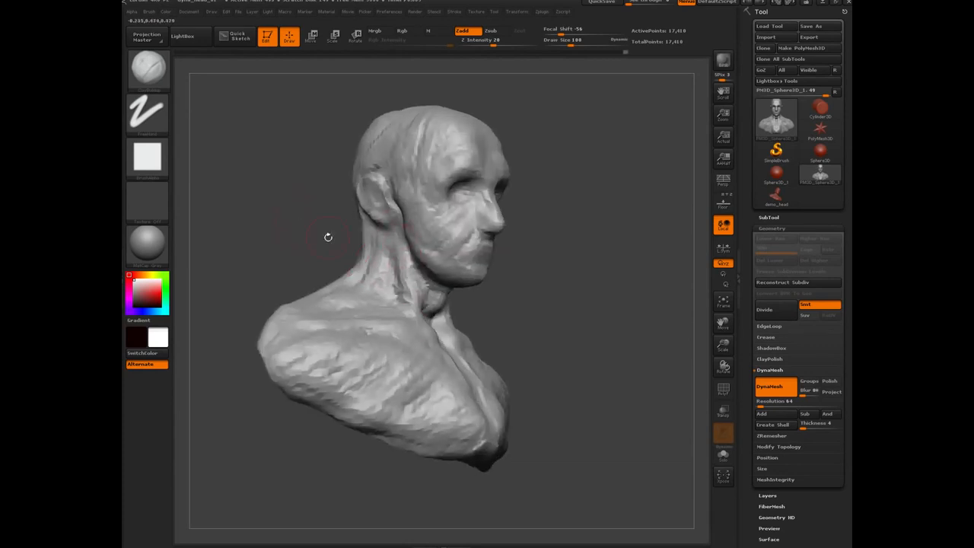
Add clay strokes at the base of the neck and along the collarbones.
left_click_drag(326, 235, 413, 322)
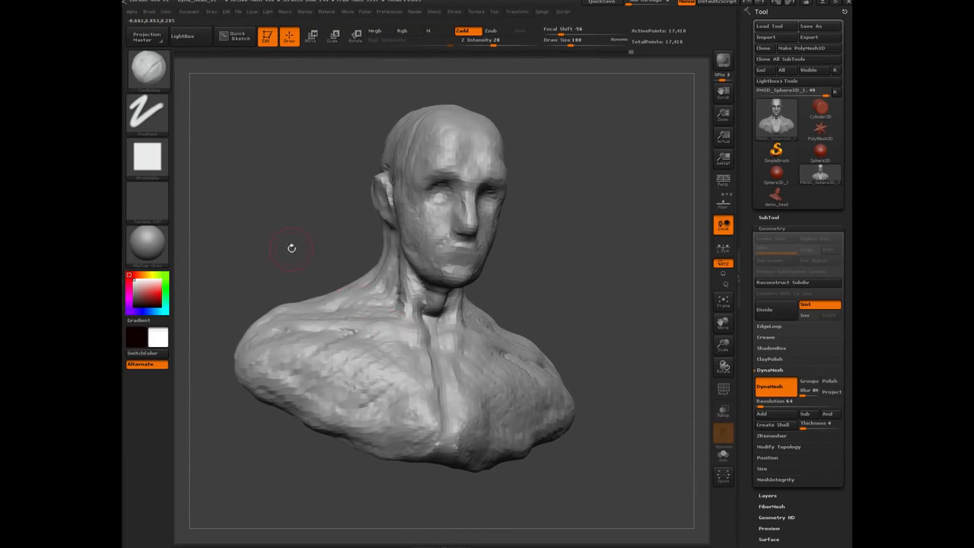
mouse_move(277, 239)
left_mouse_down()
mouse_move(411, 328)
mouse_move(283, 334)
left_mouse_up()
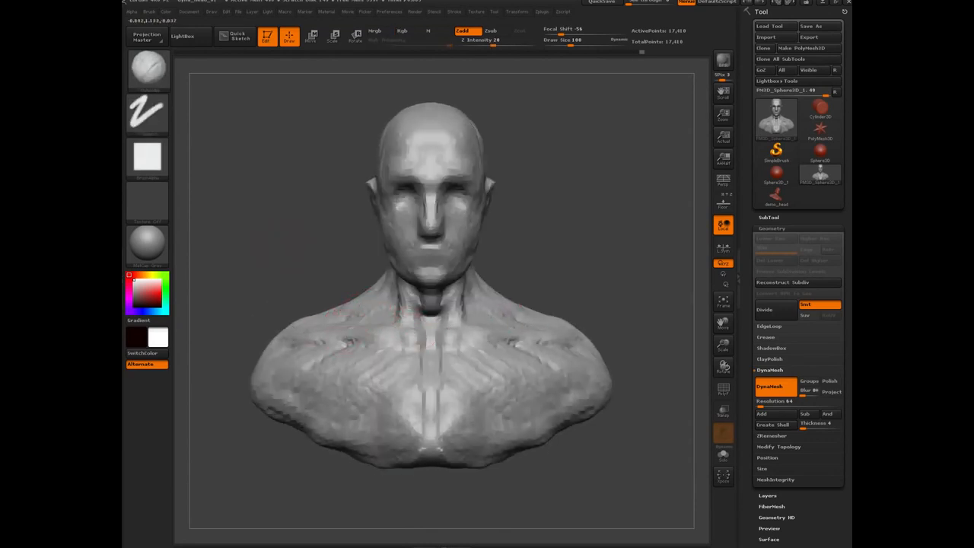
left_click_drag(381, 333, 407, 339)
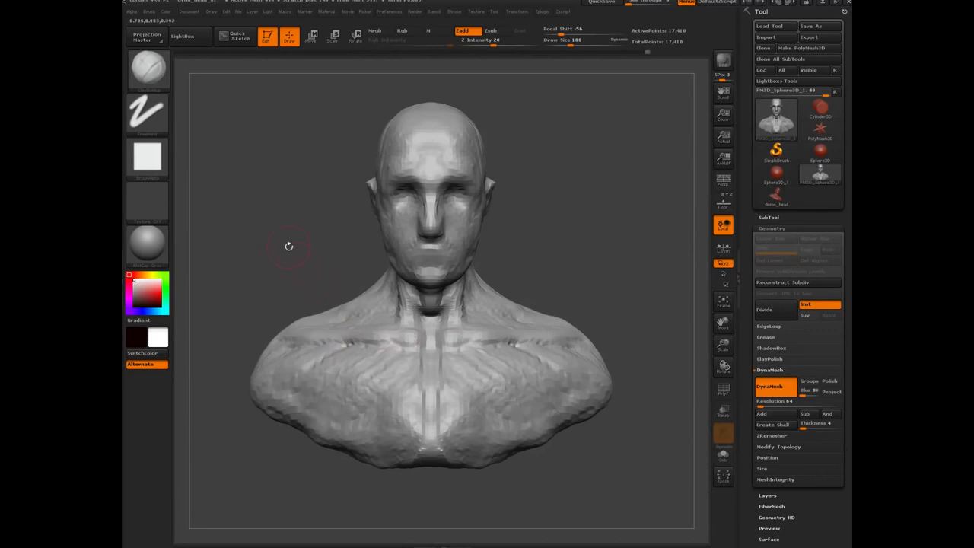
Build up clay down the neck and across the base of the skull at the back of the head.
mouse_move(289, 247)
left_mouse_down("shift")
mouse_move(263, 255)
mouse_move(347, 234)
left_mouse_up("shift")
mouse_move(429, 268)
left_mouse_down()
mouse_move(426, 225)
mouse_move(419, 297)
left_mouse_up()
mouse_move(415, 237)
left_mouse_down()
mouse_move(401, 310)
mouse_move(446, 298)
mouse_move(409, 296)
left_mouse_up()
mouse_move(311, 211)
left_mouse_down()
mouse_move(396, 207)
mouse_move(335, 213)
left_mouse_up()
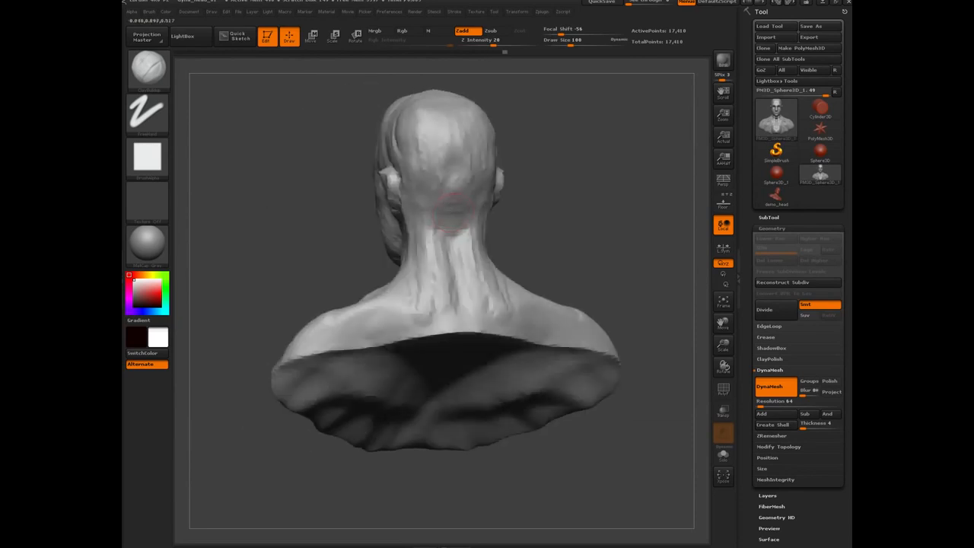
mouse_move(455, 211)
left_mouse_down()
mouse_move(471, 207)
mouse_move(429, 199)
left_mouse_up()
left_click_drag(334, 162, 298, 163)
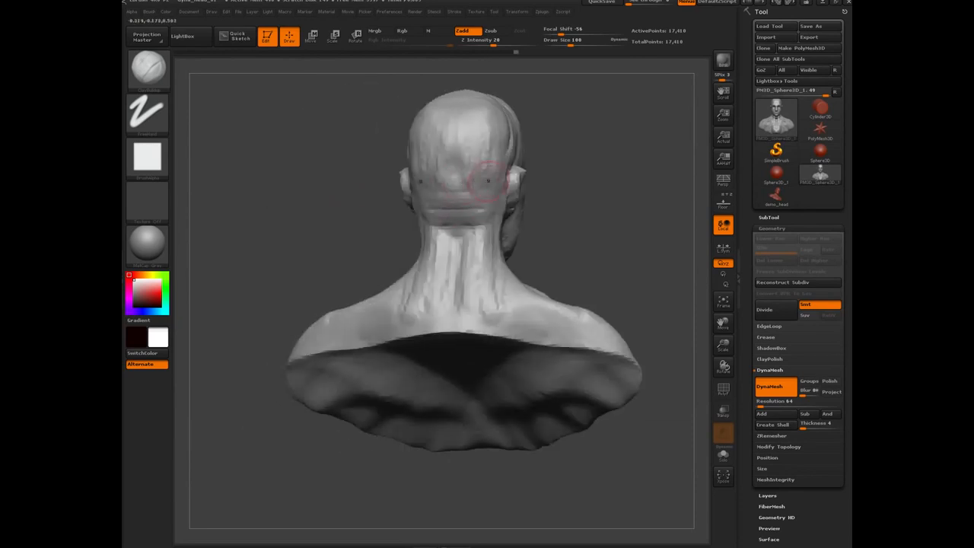
left_click_drag(487, 181, 455, 182)
Return to the front view and remesh the bust with DynaMesh at resolution 64.
left_click_drag(351, 183, 530, 272)
left_click_drag(476, 226, 389, 222)
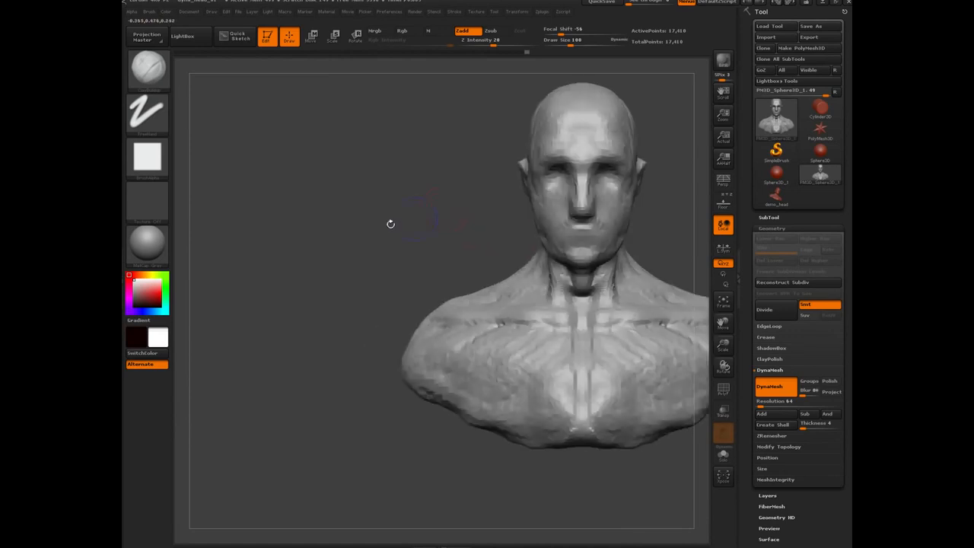
left_click_drag(271, 145, 327, 368, "ctrl")
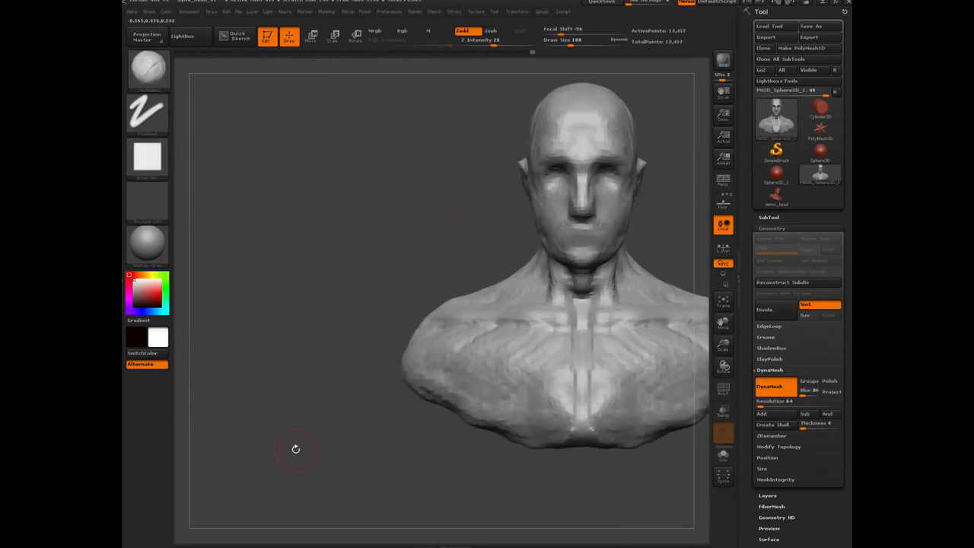
Add clay strokes on the side of the head around the temple and on the cheek.
left_click_drag(383, 247, 302, 335, "alt")
left_click_drag(307, 290, 269, 287)
mouse_move(495, 180)
left_mouse_down()
mouse_move(447, 190)
mouse_move(467, 168)
mouse_move(461, 203)
left_mouse_up()
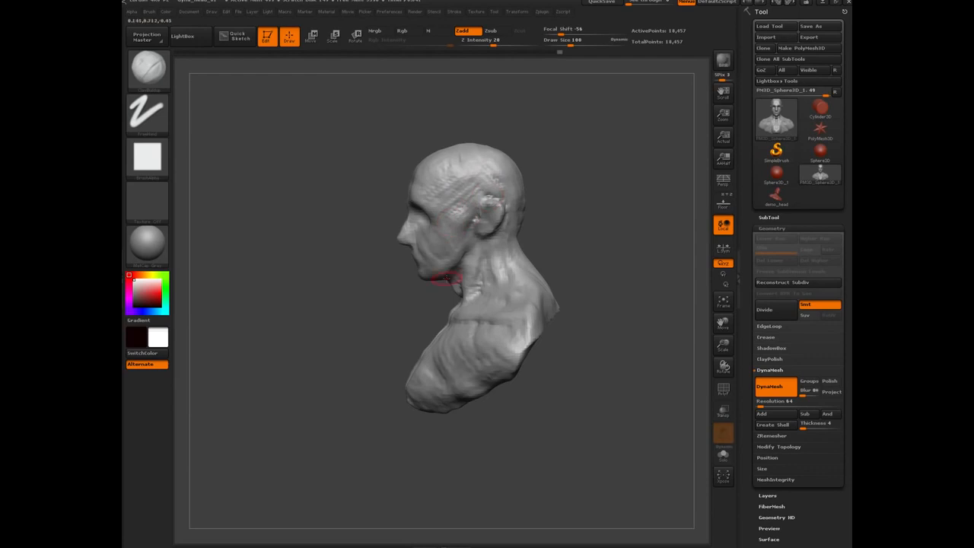
left_click_drag(356, 310, 380, 282)
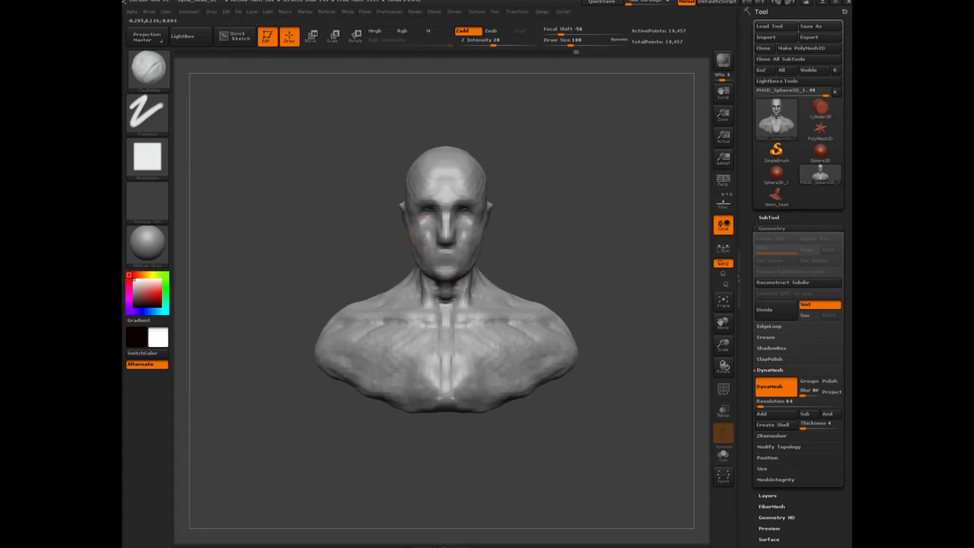
left_click_drag(423, 230, 424, 236)
left_click_drag(306, 278, 314, 335, "alt")
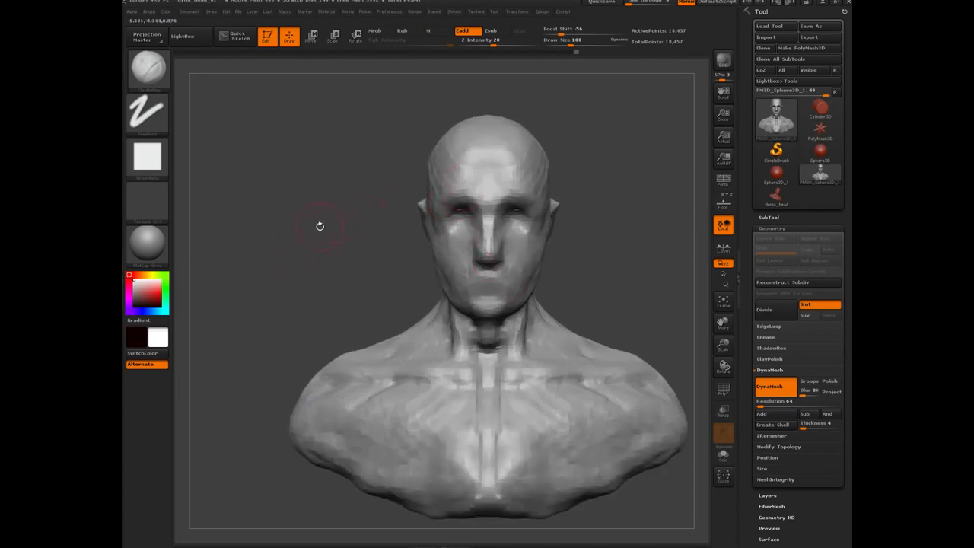
Build up clay on the temples, on the cheekbones below the eyes and around the mouth.
left_click_drag(342, 221, 457, 163)
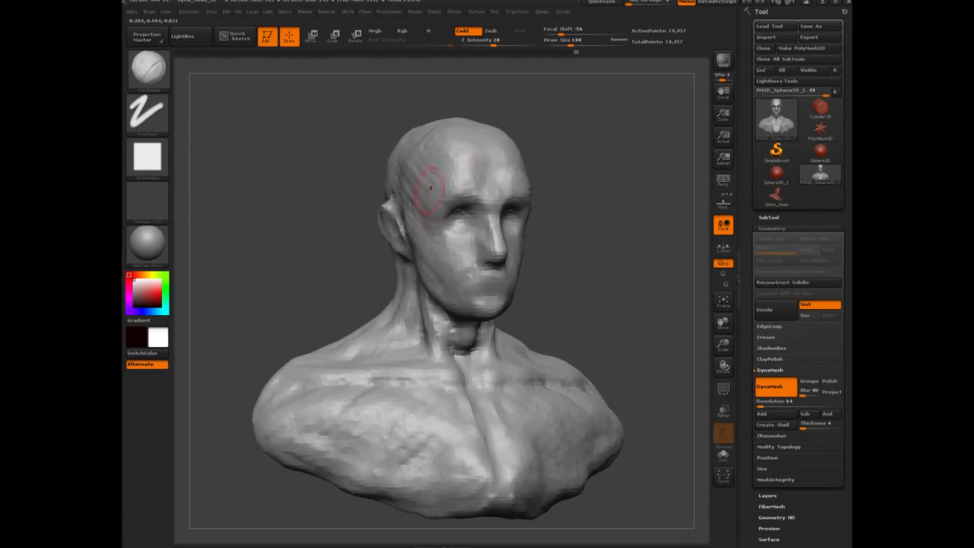
mouse_move(345, 182)
left_mouse_down("shift")
mouse_move(335, 200)
mouse_move(308, 205)
left_mouse_up("shift")
left_click_drag(374, 242, 459, 230)
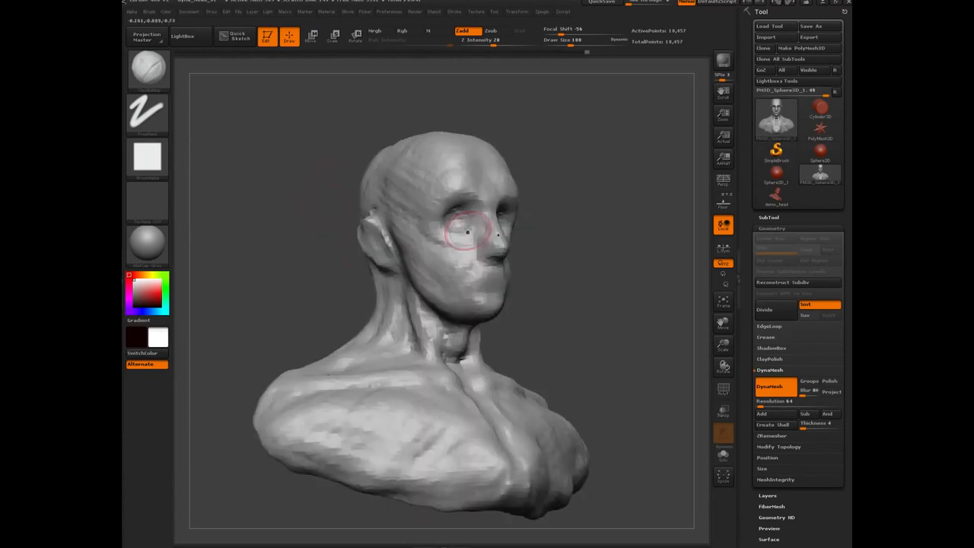
left_click_drag(363, 283, 449, 278)
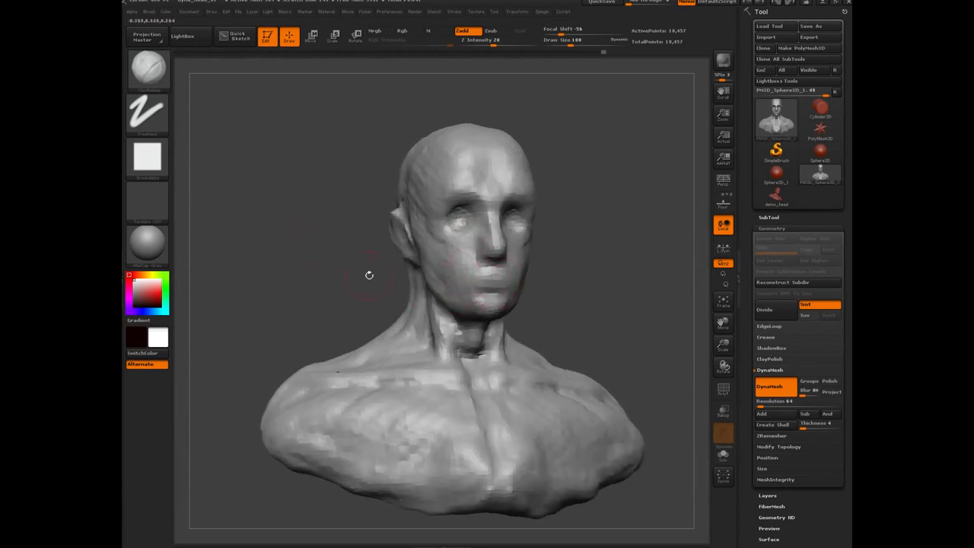
left_click_drag(340, 262, 495, 217)
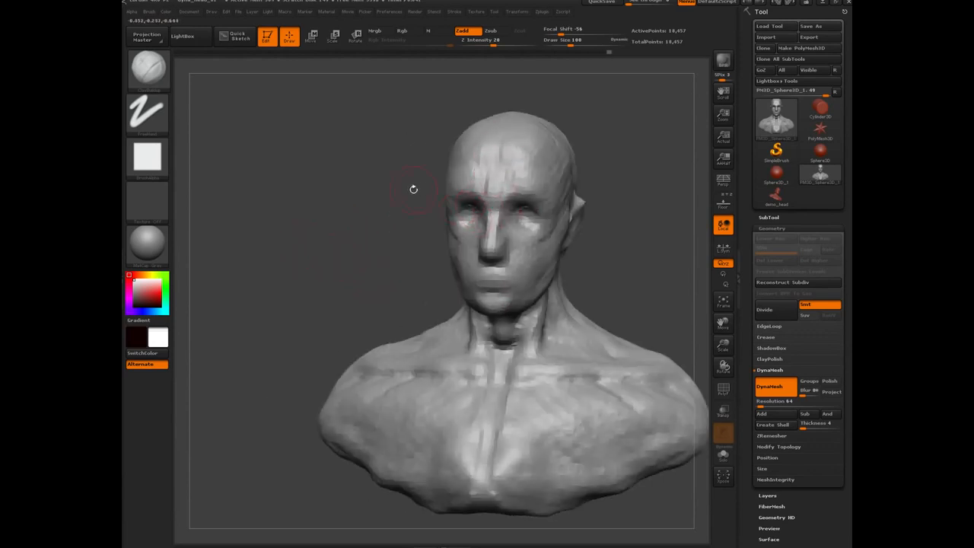
Build up clay on the forehead and along the side of the skull above and behind the ear.
left_click_drag(413, 189, 505, 157)
left_click_drag(402, 154, 476, 147)
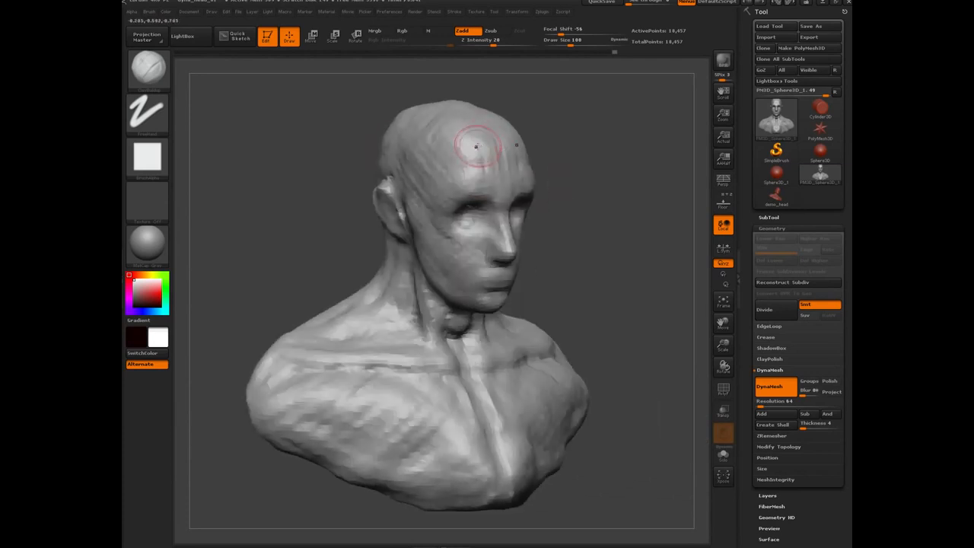
left_click_drag(351, 162, 396, 174)
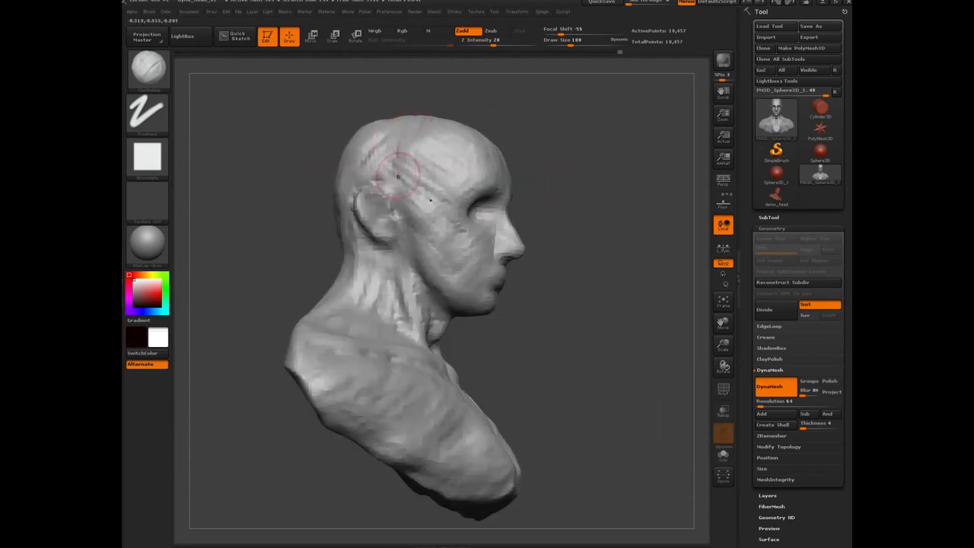
left_click_drag(326, 144, 400, 139)
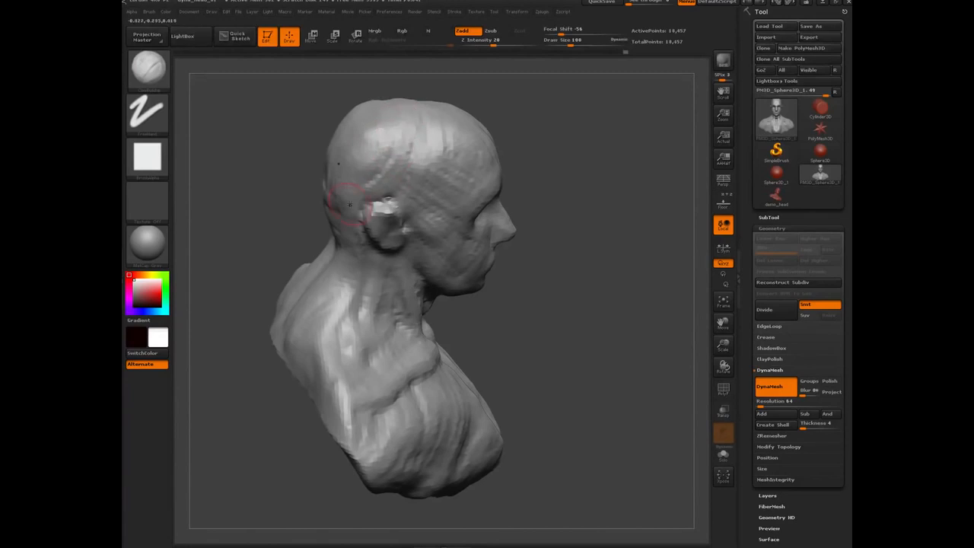
mouse_move(304, 202)
left_mouse_down()
mouse_move(389, 188)
mouse_move(380, 174)
mouse_move(397, 173)
mouse_move(385, 148)
mouse_move(404, 149)
left_mouse_up()
left_click_drag(318, 158, 305, 224)
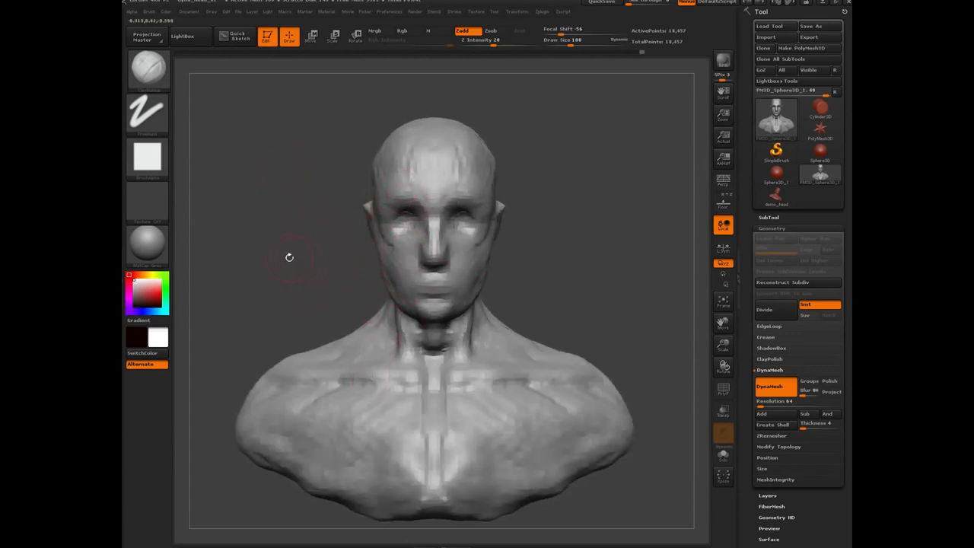
Refine the cheek and the outer edge of the eye socket with clay strokes, ending in front view.
mouse_move(296, 281)
left_mouse_down("alt")
mouse_move(272, 252)
mouse_move(320, 282)
mouse_move(405, 259)
mouse_move(346, 244)
mouse_move(444, 225)
left_mouse_up("alt")
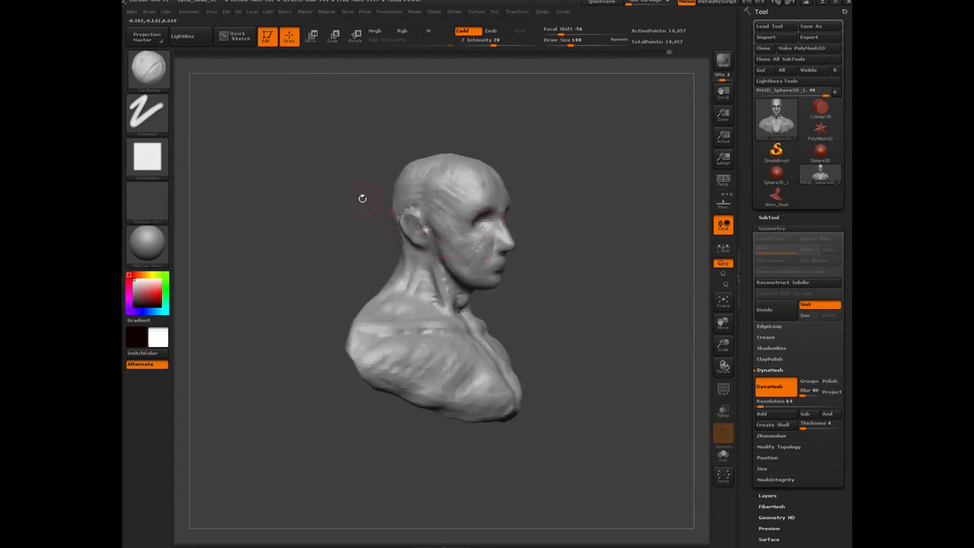
left_click_drag(362, 199, 332, 286)
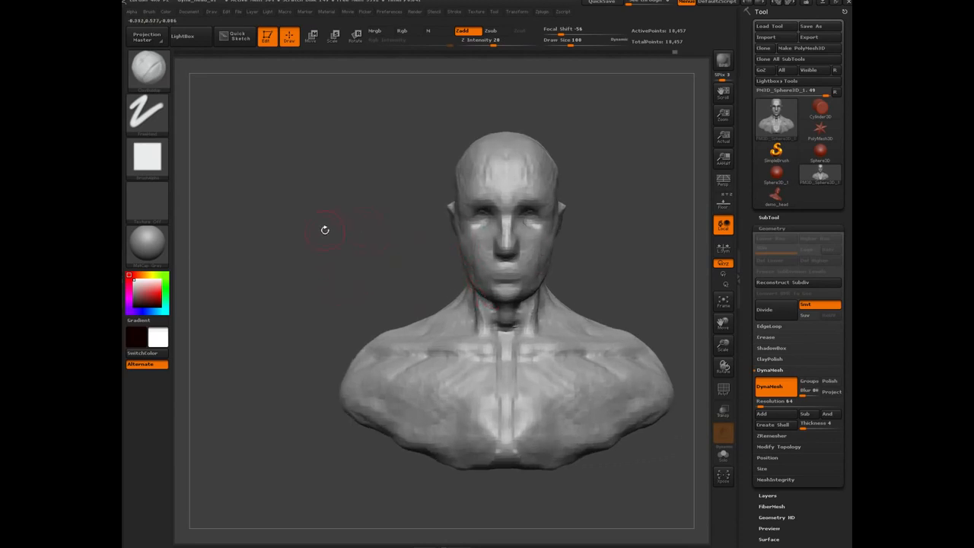
left_click_drag(338, 228, 472, 256)
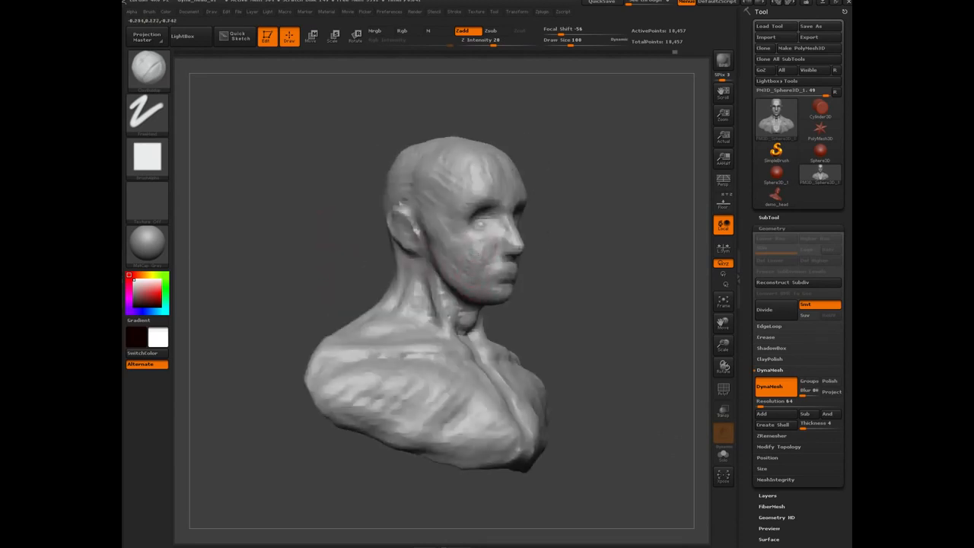
mouse_move(299, 283)
left_mouse_down()
mouse_move(430, 283)
mouse_move(435, 228)
left_mouse_up()
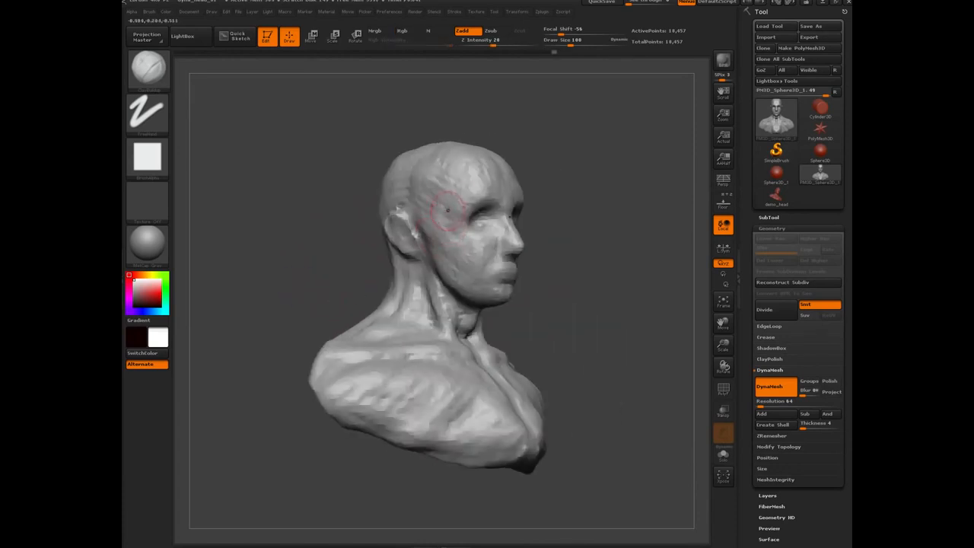
mouse_move(334, 258)
left_mouse_down("shift")
mouse_move(402, 283)
mouse_move(426, 263)
left_mouse_up("shift")
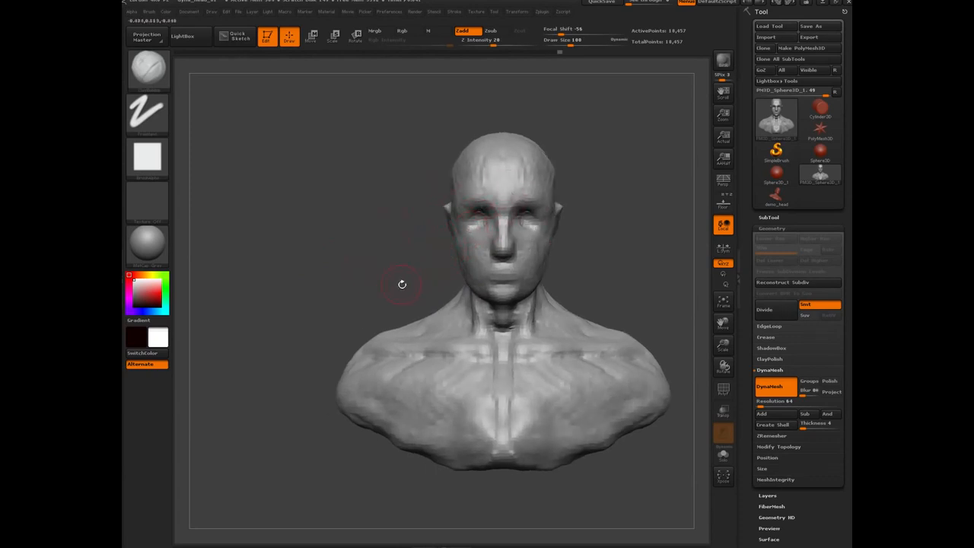
Try pulling the eye sockets outward with the Move brush at draw size 232.
key("b")
key("s")
key("t")
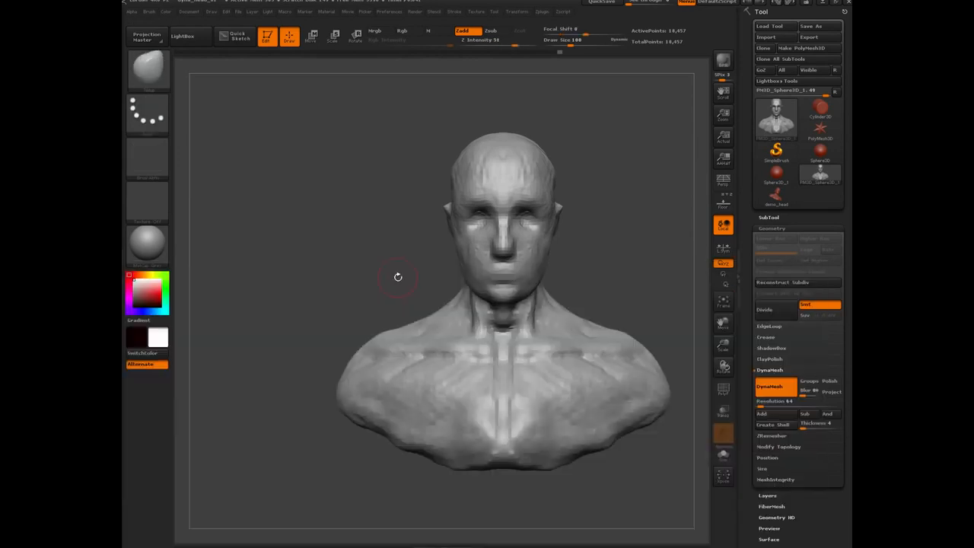
key("bracketright")
key("bracketright")
key("bracketright")
key("bracketright")
key("bracketright")
key("bracketright")
mouse_move(480, 213)
left_mouse_down()
mouse_move(488, 215)
mouse_move(446, 217)
left_mouse_up()
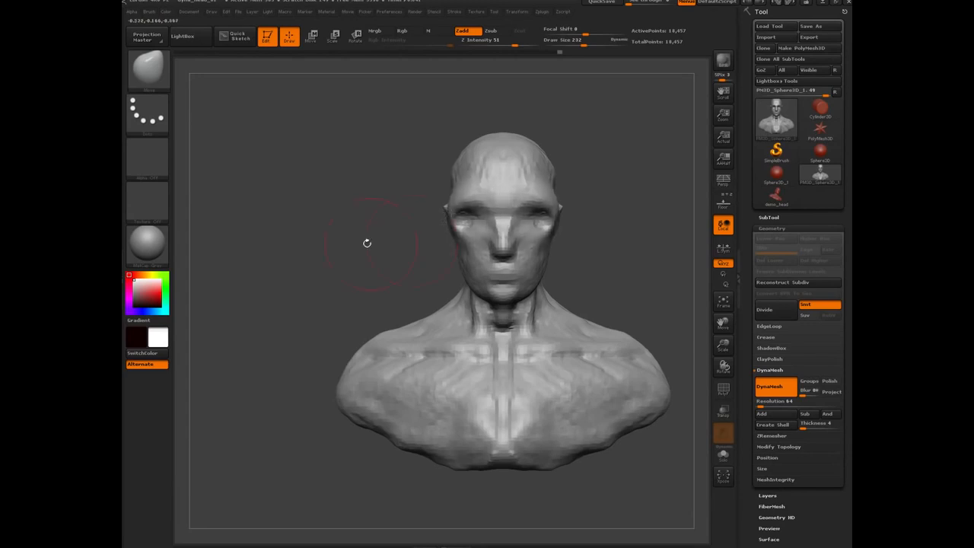
mouse_move(357, 244)
left_mouse_down()
mouse_move(410, 242)
mouse_move(364, 235)
left_mouse_up()
mouse_move(384, 242)
left_mouse_down()
mouse_move(430, 241)
mouse_move(393, 247)
left_mouse_up()
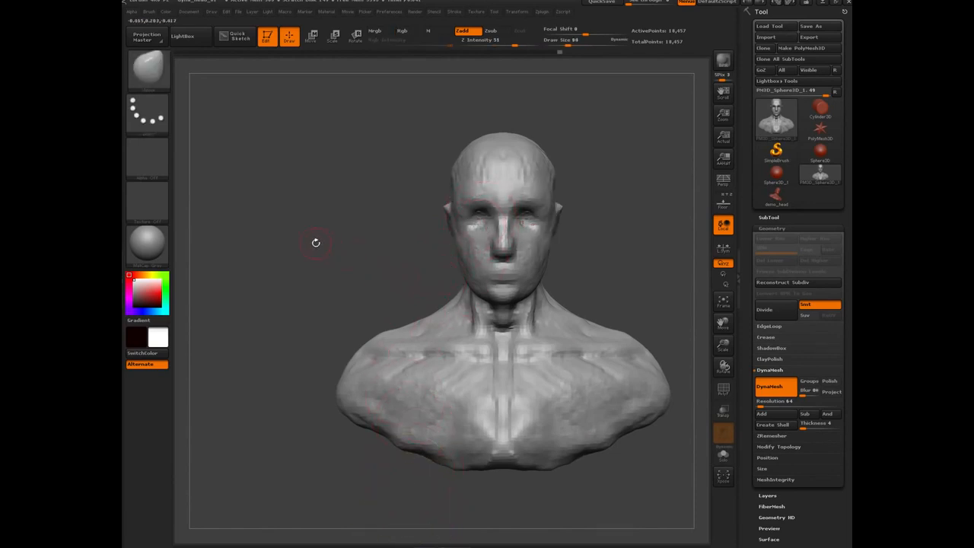
Carve the line between the lips and the base of the nose with the Dam_Standard brush.
left_click_drag(316, 243, 361, 289)
key("b")
key("d")
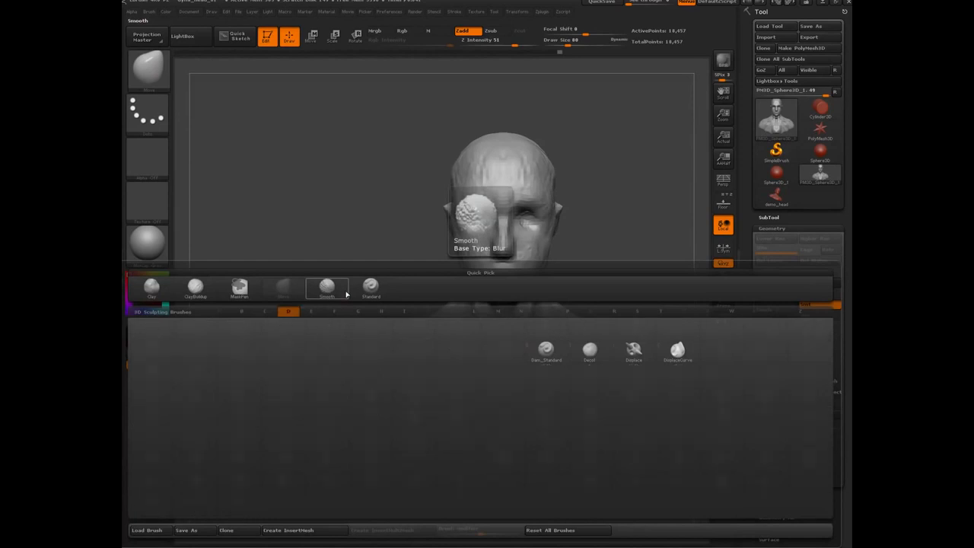
key("s")
mouse_move(521, 275)
left_mouse_down()
mouse_move(488, 274)
mouse_move(521, 274)
left_mouse_up()
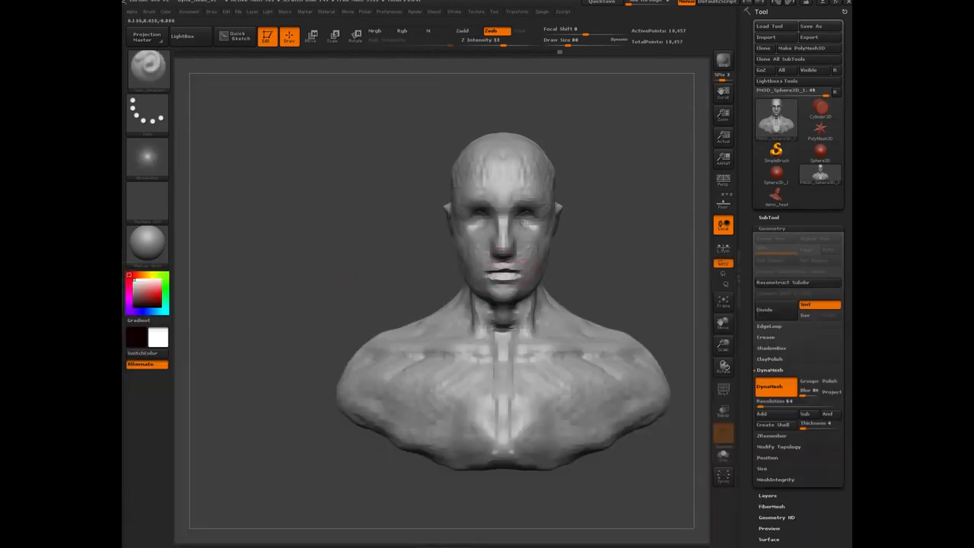
left_click_drag(397, 269, 502, 265)
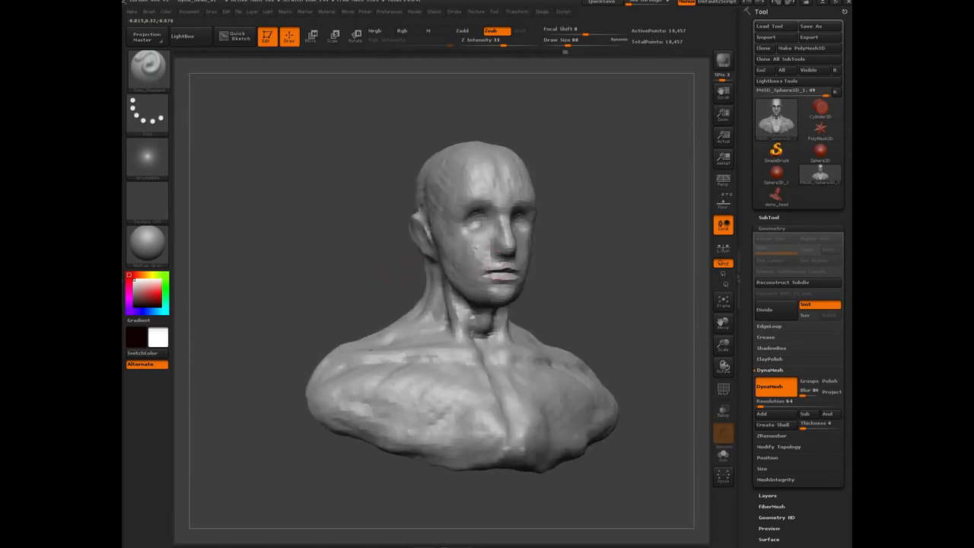
Carve creases around the inner eyes and below them, and a furrow between the brows.
left_click_drag(378, 249, 358, 261)
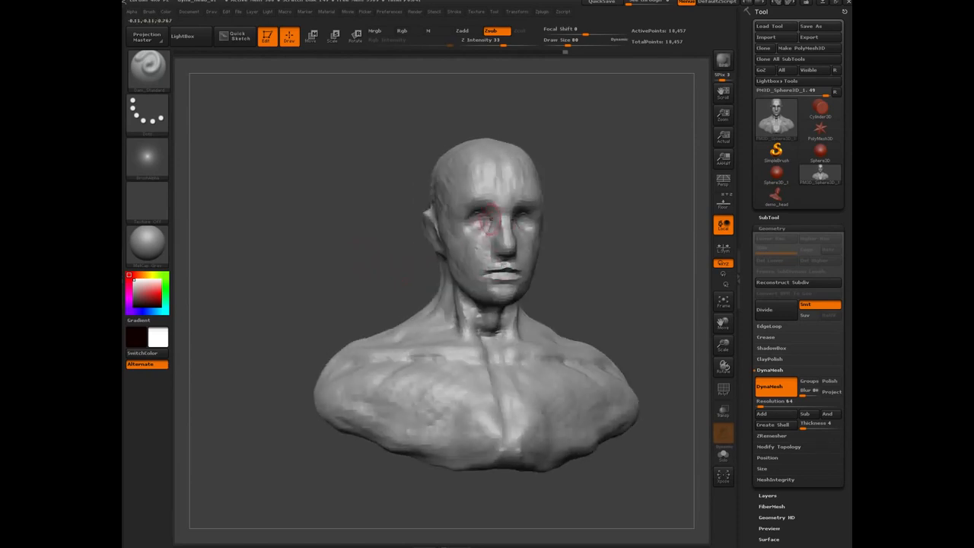
left_click_drag(387, 188, 499, 190)
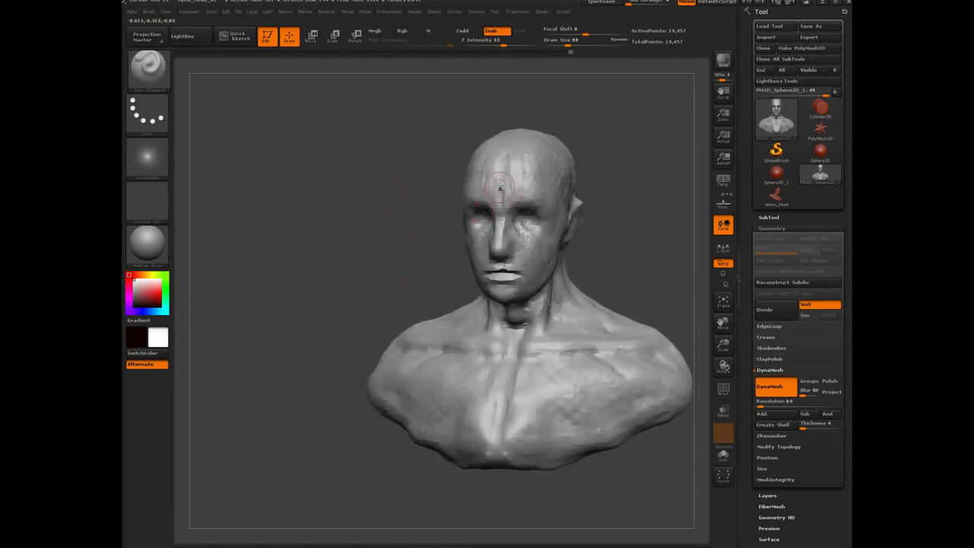
left_click_drag(425, 175, 484, 210)
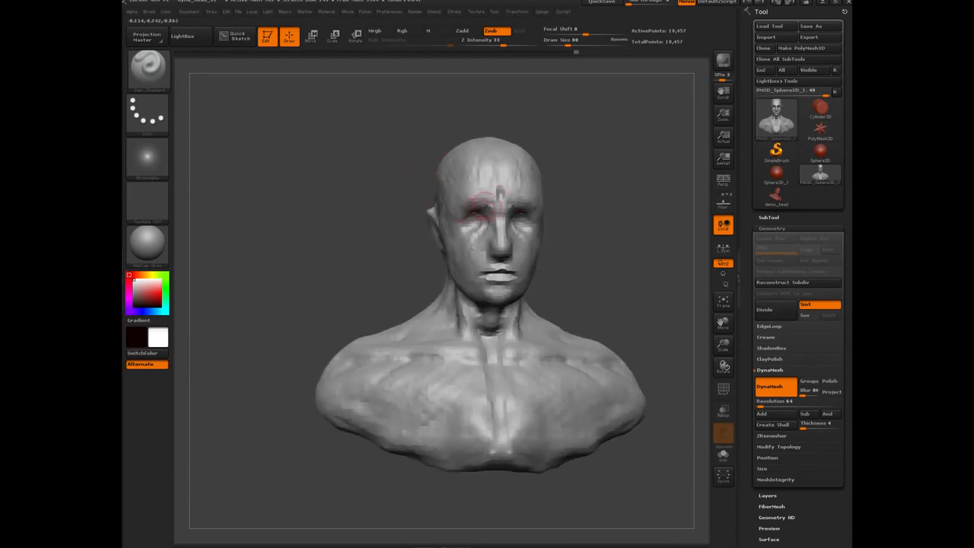
left_click_drag(386, 220, 451, 233)
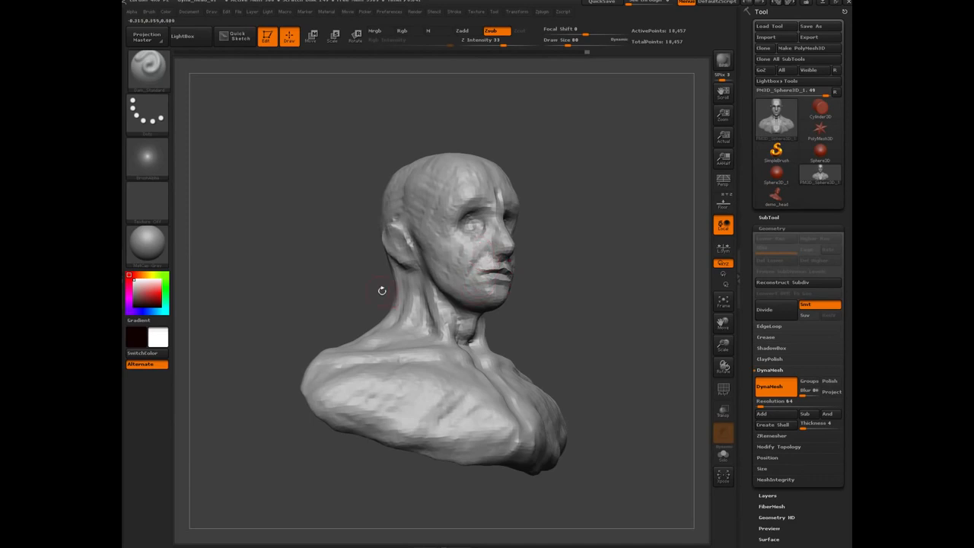
mouse_move(338, 265)
left_mouse_down("shift")
mouse_move(315, 305)
mouse_move(472, 214)
left_mouse_up("shift")
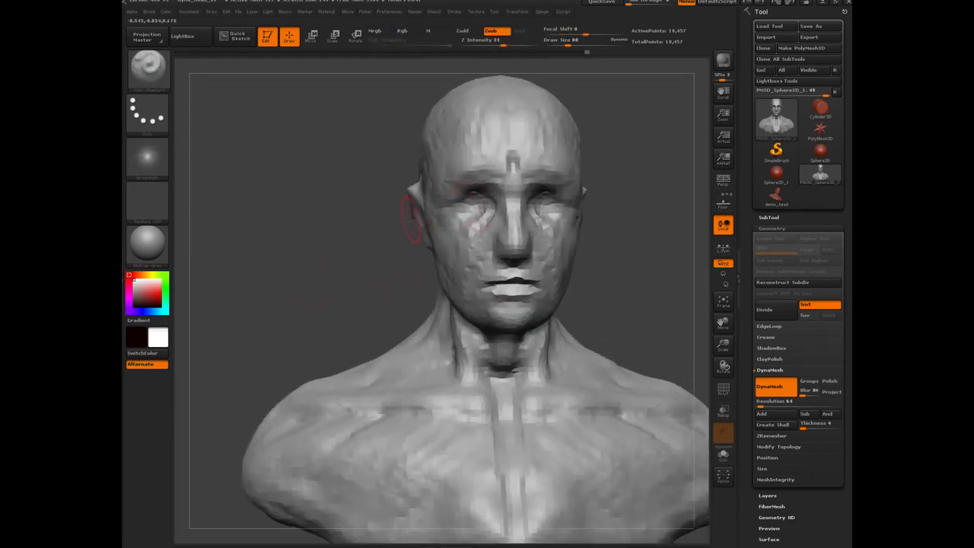
Reduce the draw size to 60 and carve the ear's inner contour and the edge of the jaw.
left_click_drag(403, 202, 384, 218)
left_click_drag(310, 230, 343, 215)
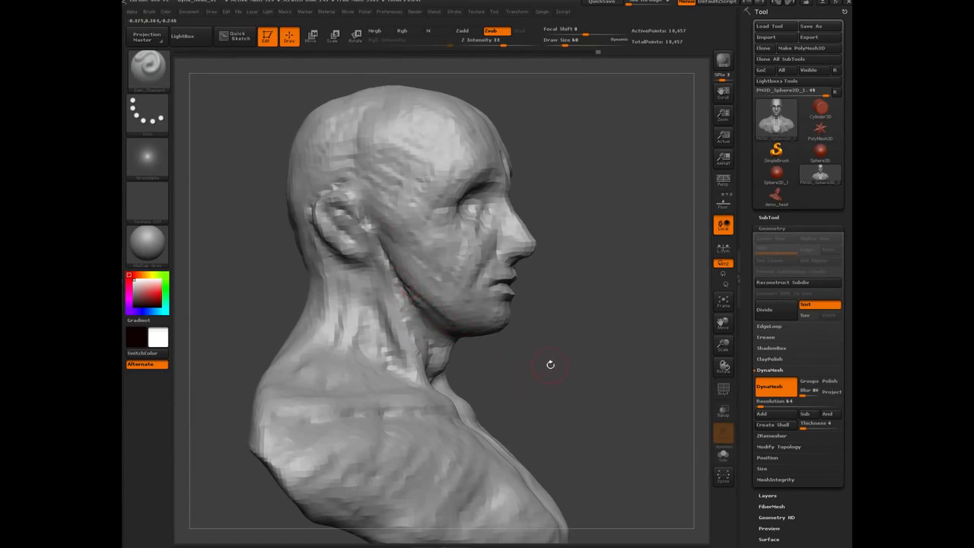
left_click_drag(550, 364, 340, 322)
mouse_move(315, 286)
left_mouse_down("alt")
mouse_move(286, 232)
mouse_move(328, 235)
mouse_move(298, 278)
left_mouse_up("alt")
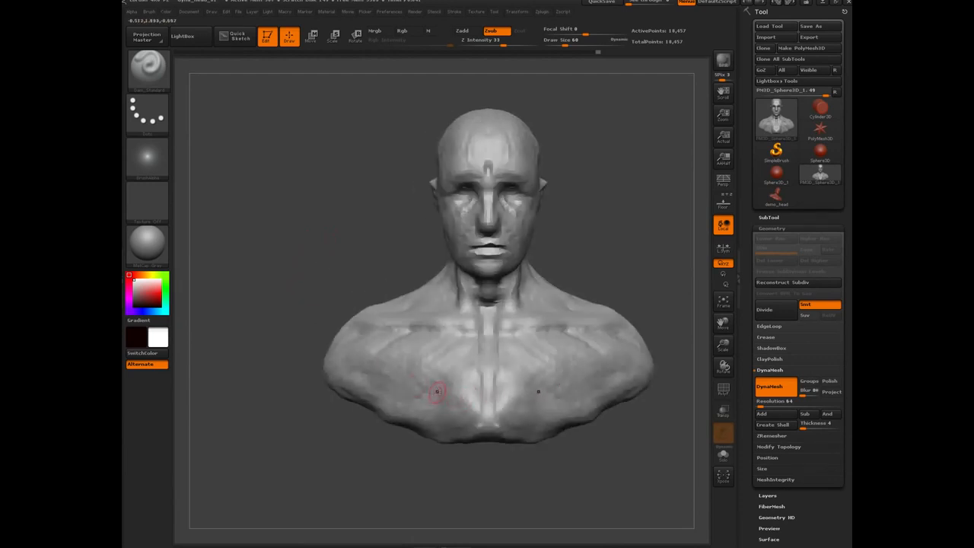
Switch to ClayBuildup at draw size 140 and add strokes across the chest toward the shoulder.
key("b")
key("c")
key("b")
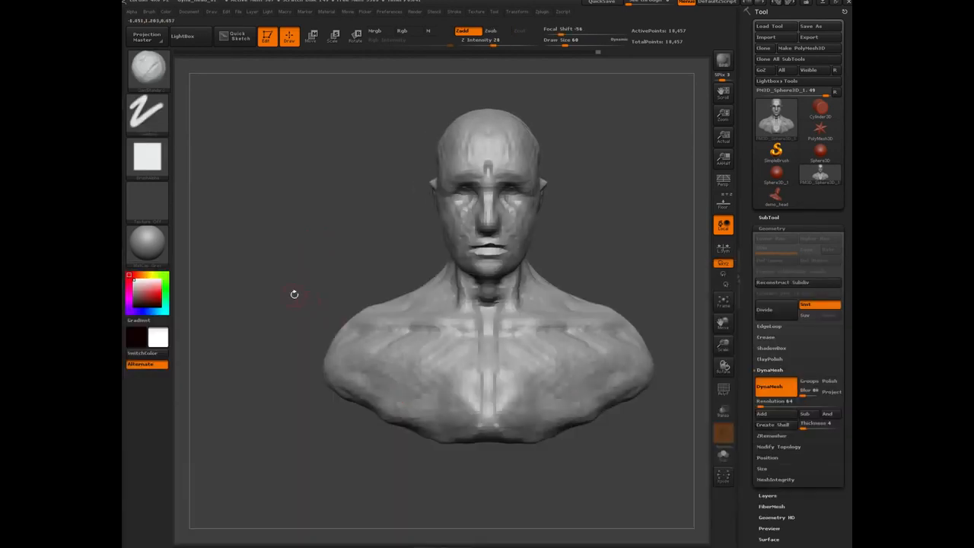
left_click_drag(294, 294, 323, 298)
key("bracketright")
key("bracketright")
key("bracketright")
key("bracketright")
key("bracketright")
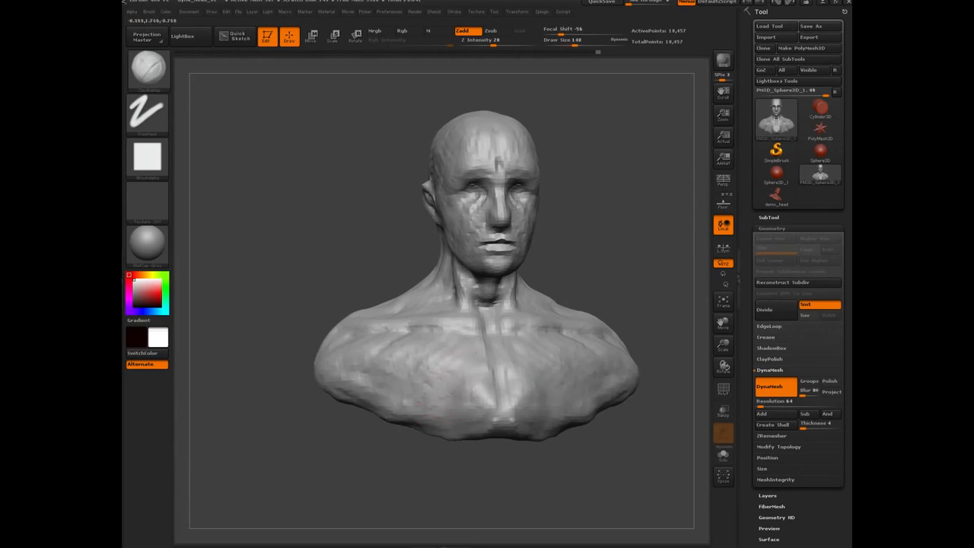
mouse_move(451, 373)
left_mouse_down()
mouse_move(415, 406)
mouse_move(422, 374)
mouse_move(381, 392)
mouse_move(336, 381)
left_mouse_up()
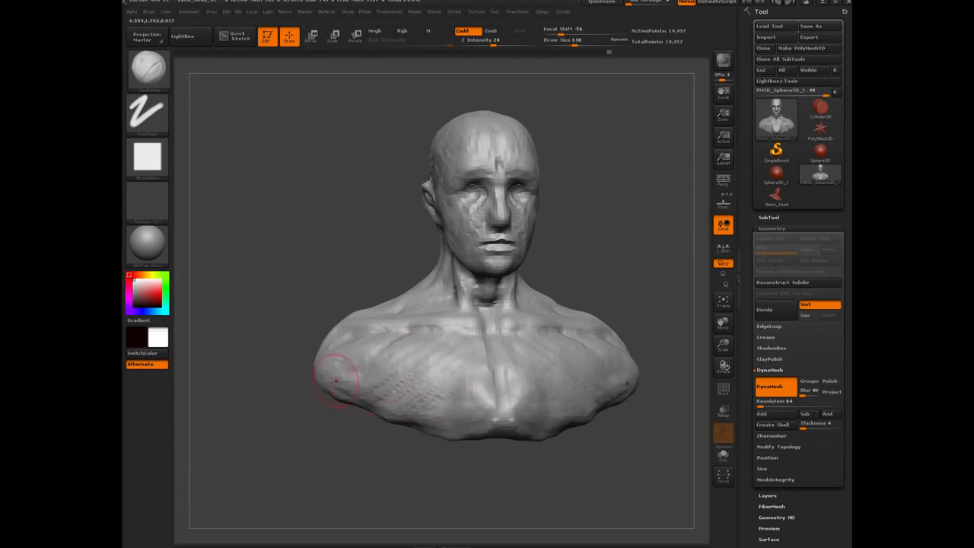
left_click_drag(322, 426, 296, 442)
Build up diagonal strokes over the pectorals and vertical strokes beside the sternum.
mouse_move(368, 367)
left_mouse_down()
mouse_move(415, 412)
mouse_move(435, 411)
left_mouse_up()
left_click_drag(401, 351, 455, 418)
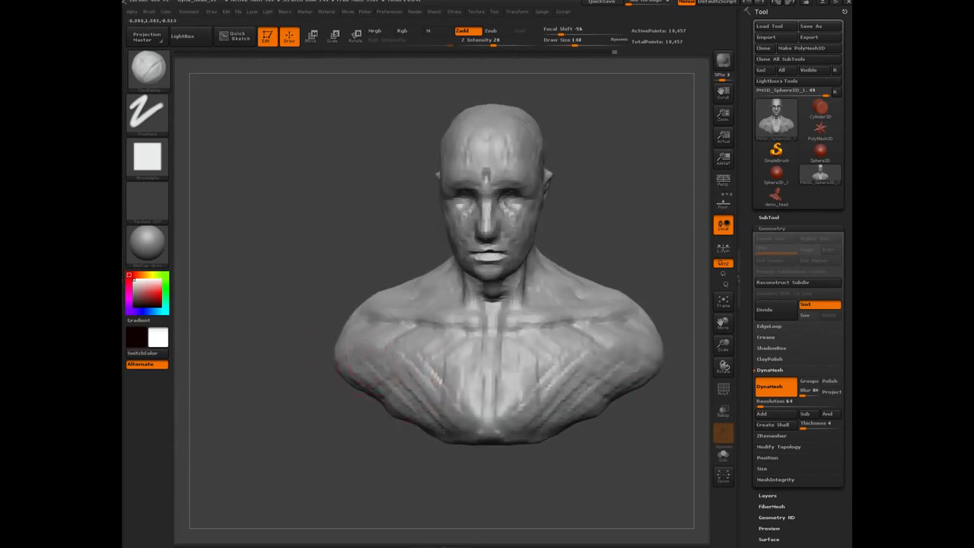
mouse_move(474, 335)
left_mouse_down()
mouse_move(477, 403)
mouse_move(449, 402)
left_mouse_up()
left_click_drag(443, 355, 420, 394)
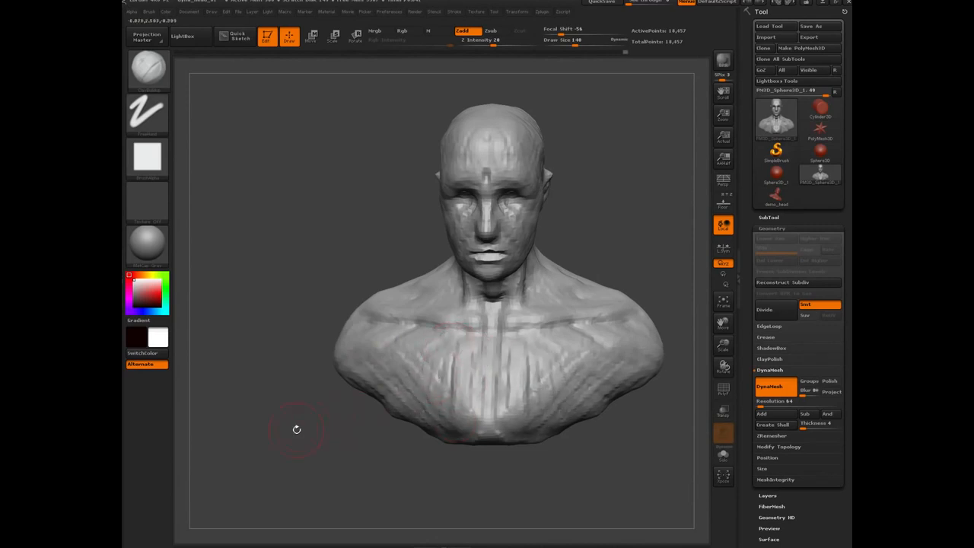
Remesh the bust with DynaMesh at resolution 64 and frame the whole bust from the front.
left_click_drag(297, 429, 296, 411, "ctrl")
mouse_move(260, 244)
left_mouse_down()
mouse_move(358, 245)
mouse_move(261, 244)
left_mouse_up()
left_click_drag(307, 266, 379, 367, "alt")
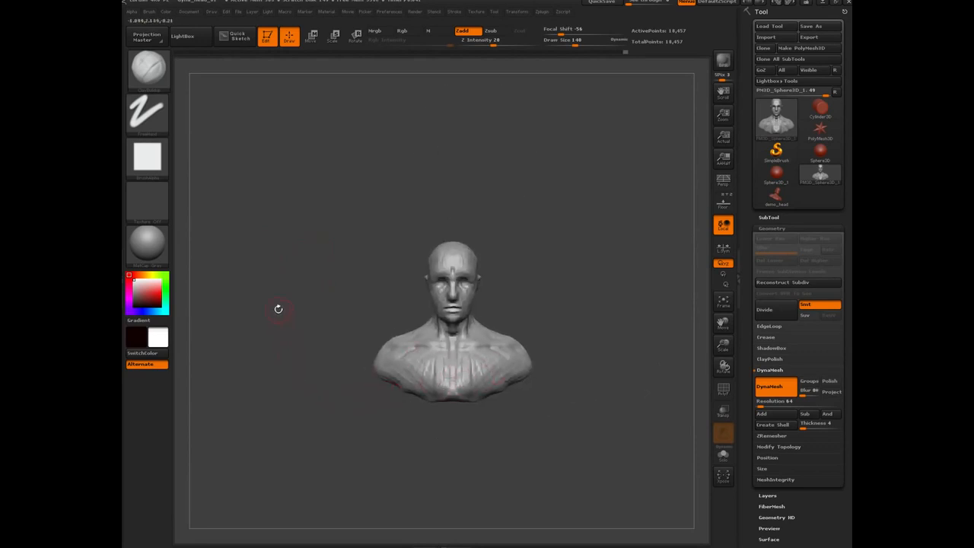
Mask the lower chest of the bust in front view and invert the mask to leave only that region editable.
left_click_drag(278, 308, 322, 328)
left_click_drag(355, 387, 262, 368)
mouse_move(337, 384)
left_mouse_down("ctrl")
mouse_move(452, 457)
mouse_move(550, 491)
mouse_move(549, 472)
left_mouse_up("ctrl")
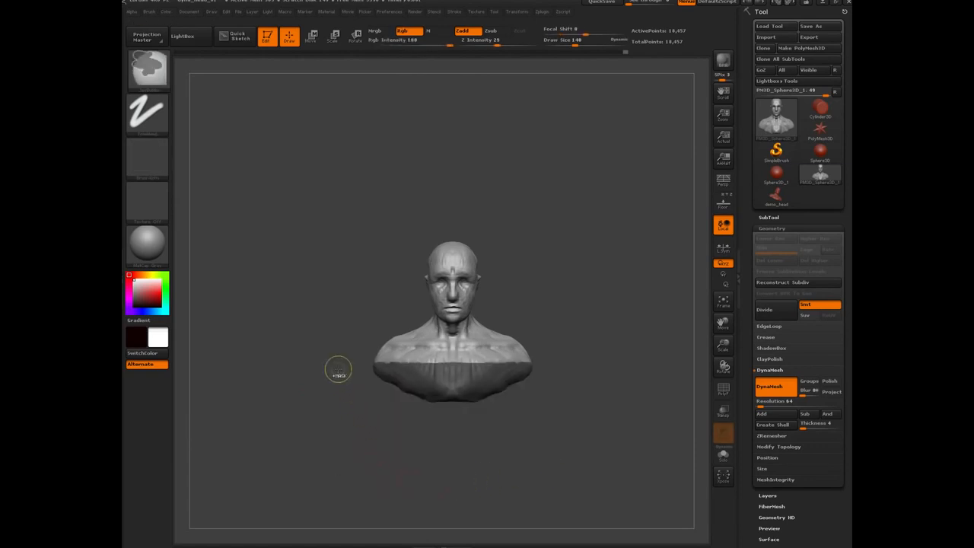
mouse_move(301, 364)
left_mouse_down("ctrl")
mouse_move(442, 428)
mouse_move(556, 462)
left_mouse_up("ctrl")
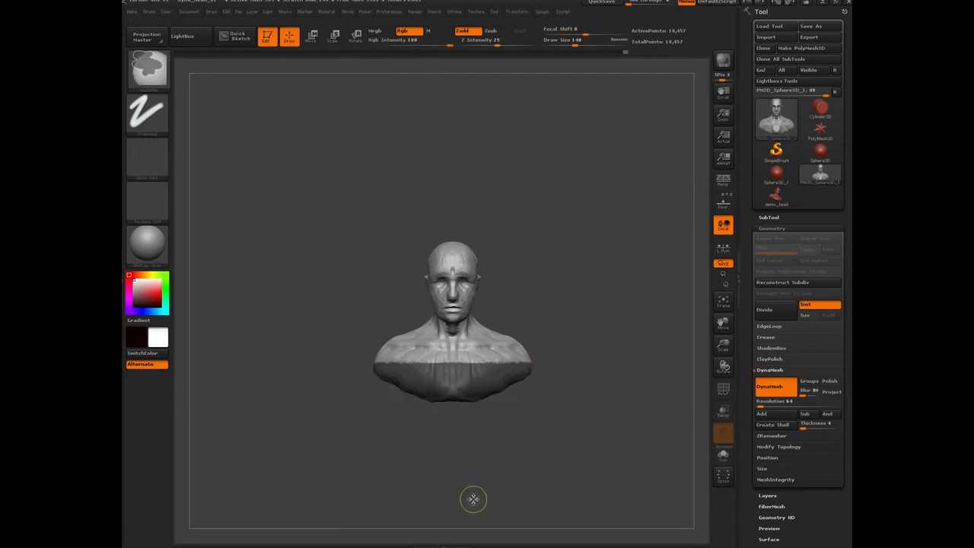
left_click(309, 393, "ctrl")
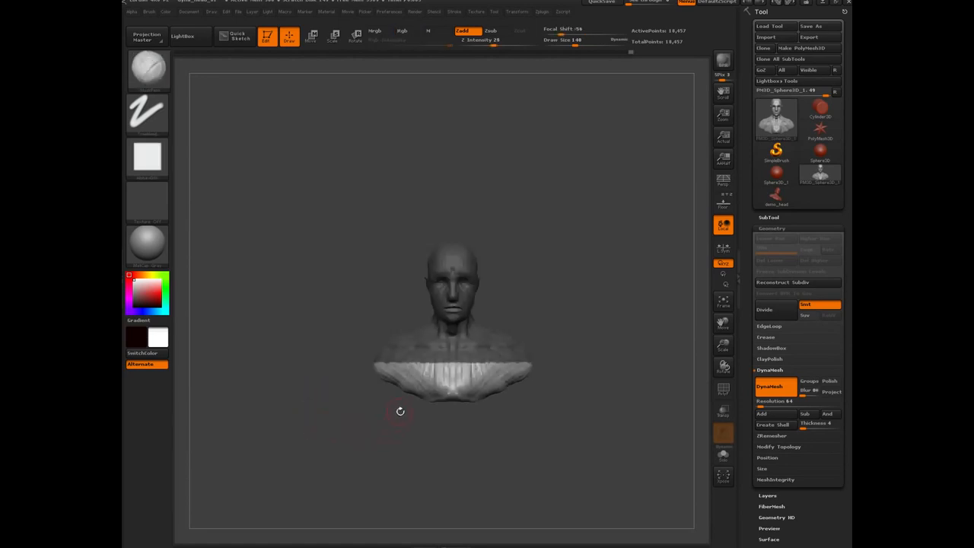
Stretch the unmasked lower torso downward with a vertical Transpose move line, clear the mask and remesh.
key("w")
left_click_drag(411, 373, 411, 463)
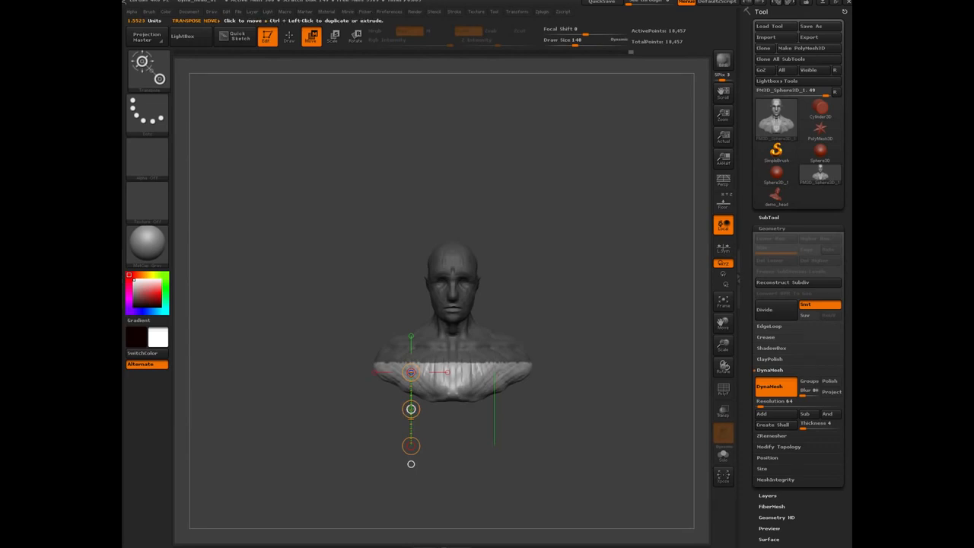
left_click_drag(411, 408, 411, 464)
key("ctrl")
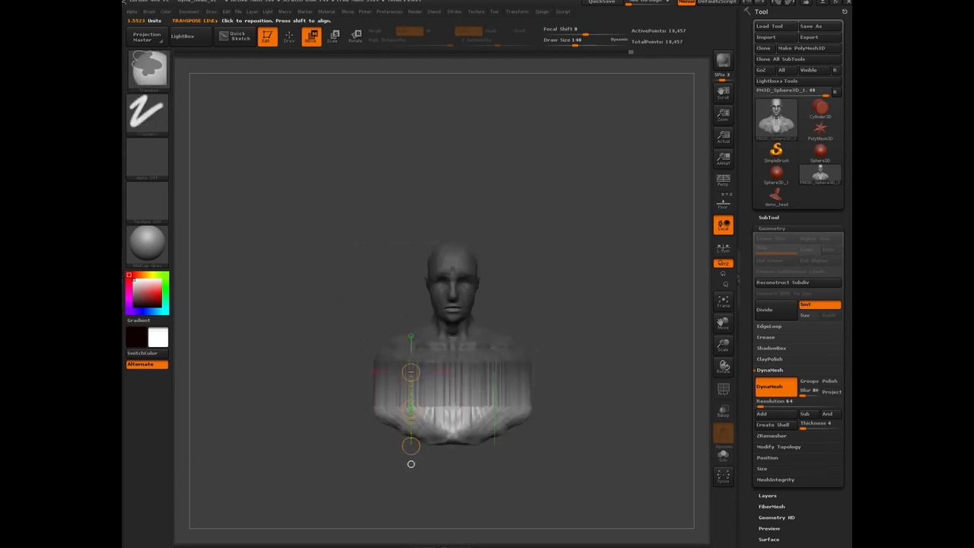
left_click_drag(358, 244, 324, 370, "ctrl")
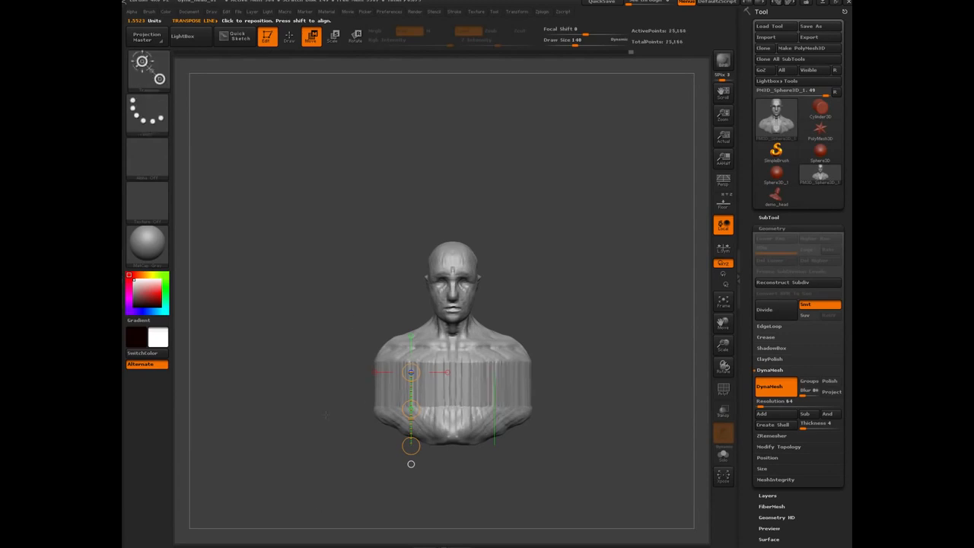
Undo the remesh, return to drawing, and repeat the DynaMesh update with the polyframe shown on the stretched torso.
key("ctrl")
key("ctrl")
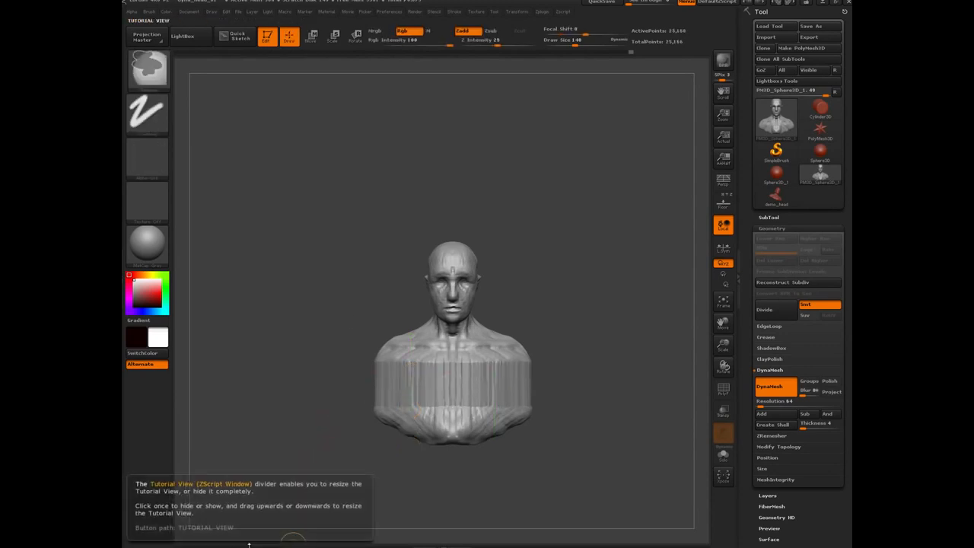
key("ctrl+z")
key("shift+f")
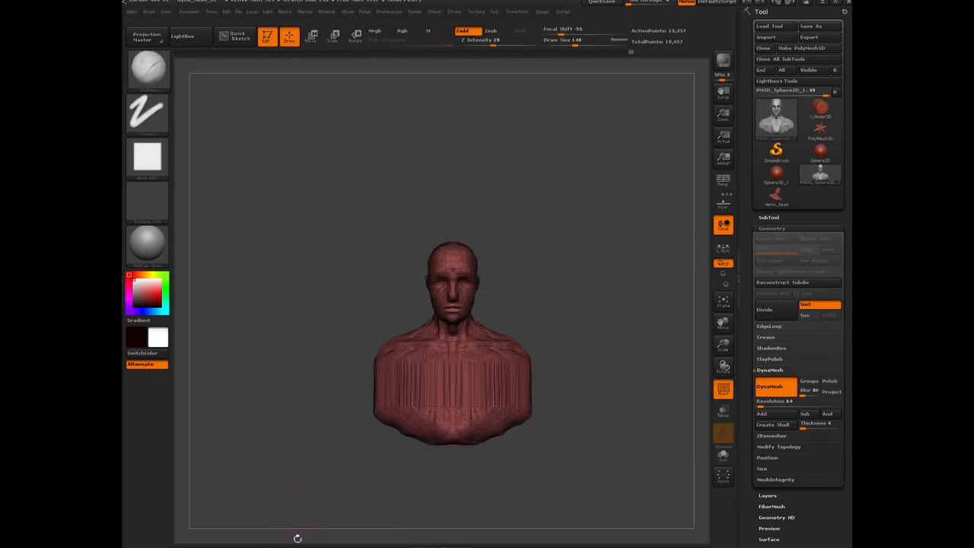
mouse_move(313, 433)
left_mouse_down("alt")
mouse_move(312, 366)
mouse_move(323, 437)
left_mouse_up("alt")
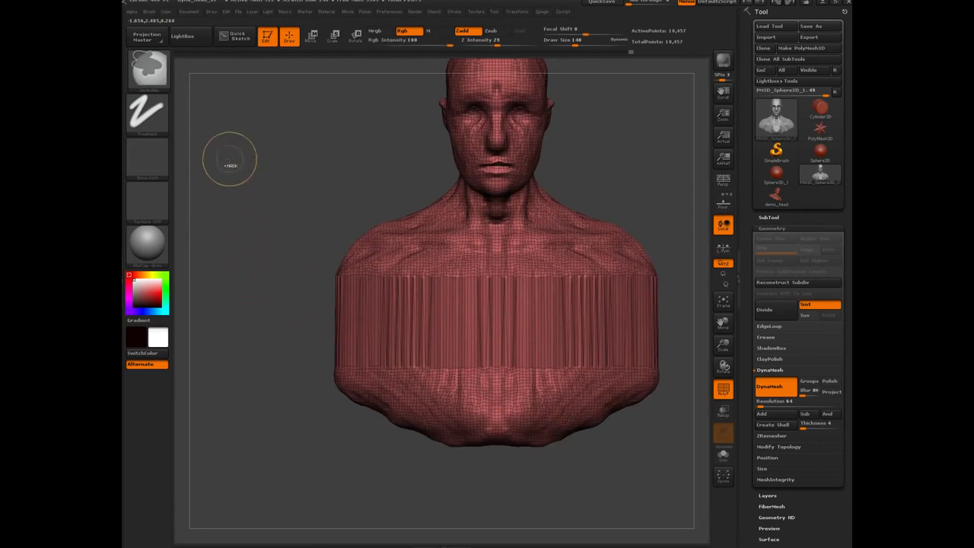
left_click_drag(233, 168, 283, 391, "ctrl")
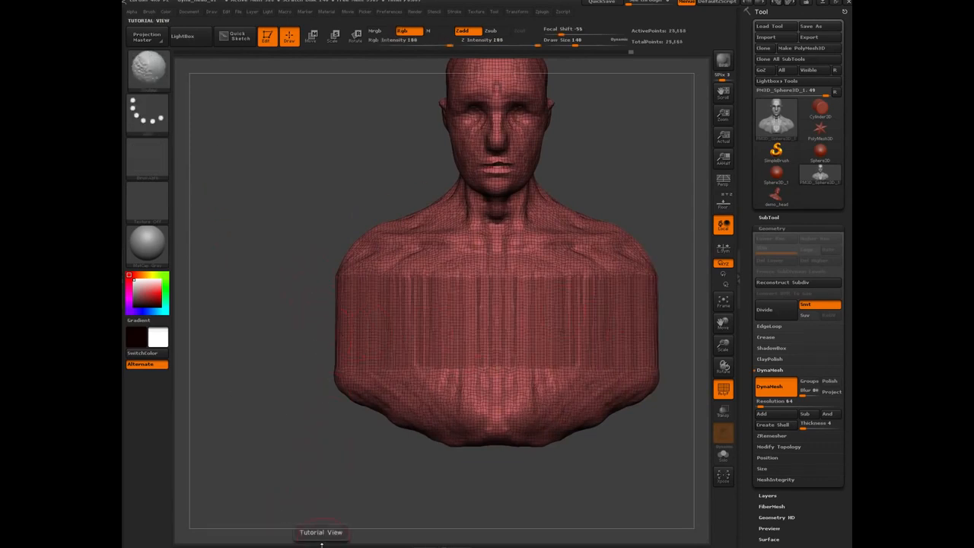
key("shift+f")
Build up the pectorals and the stretched middle of the torso with diagonal ClayBuildup strokes.
left_click_drag(302, 440, 333, 402, "alt")
mouse_move(495, 333)
left_mouse_down()
mouse_move(484, 327)
mouse_move(490, 313)
mouse_move(497, 370)
mouse_move(456, 315)
mouse_move(442, 338)
mouse_move(446, 324)
mouse_move(462, 337)
left_mouse_up()
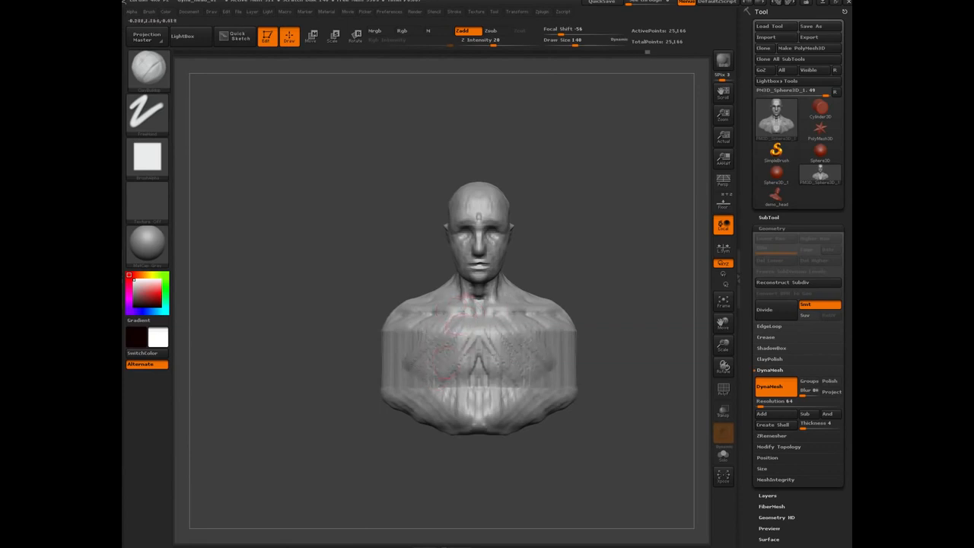
mouse_move(403, 352)
left_mouse_down()
mouse_move(413, 322)
mouse_move(468, 398)
mouse_move(468, 420)
mouse_move(468, 407)
mouse_move(449, 403)
mouse_move(473, 394)
mouse_move(426, 370)
mouse_move(468, 373)
mouse_move(478, 332)
mouse_move(453, 358)
mouse_move(326, 367)
mouse_move(422, 408)
left_mouse_up()
left_click_drag(347, 389, 387, 380)
mouse_move(384, 390)
left_mouse_down()
mouse_move(426, 405)
mouse_move(384, 373)
mouse_move(378, 351)
left_mouse_up()
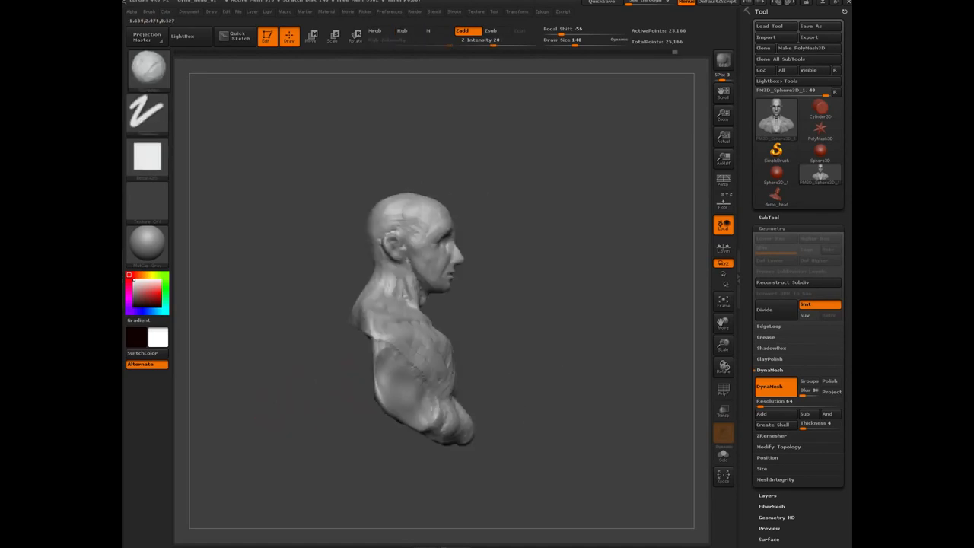
Switch to TrimDynamic and plane down the ridged side of the torso below the shoulder.
left_click_drag(279, 461, 307, 464)
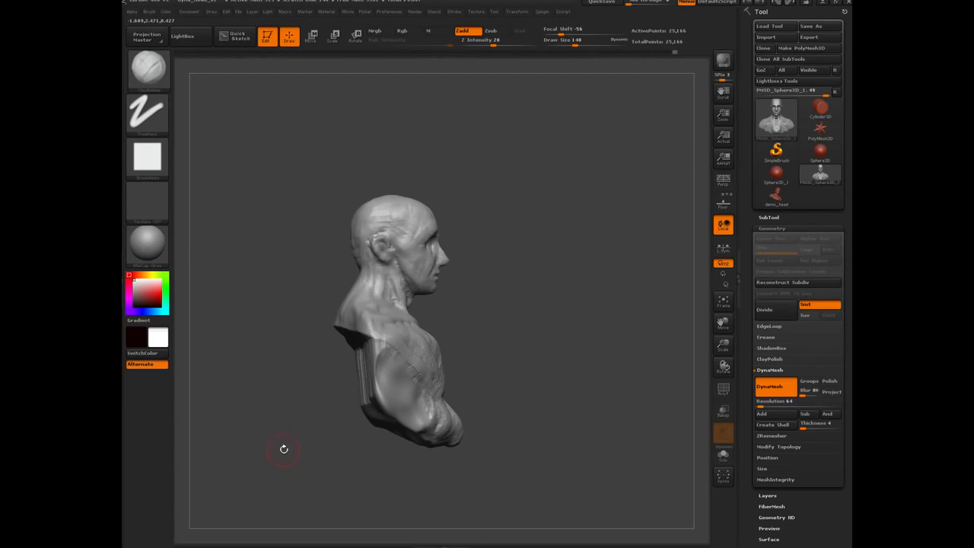
key("b")
key("d")
key("a")
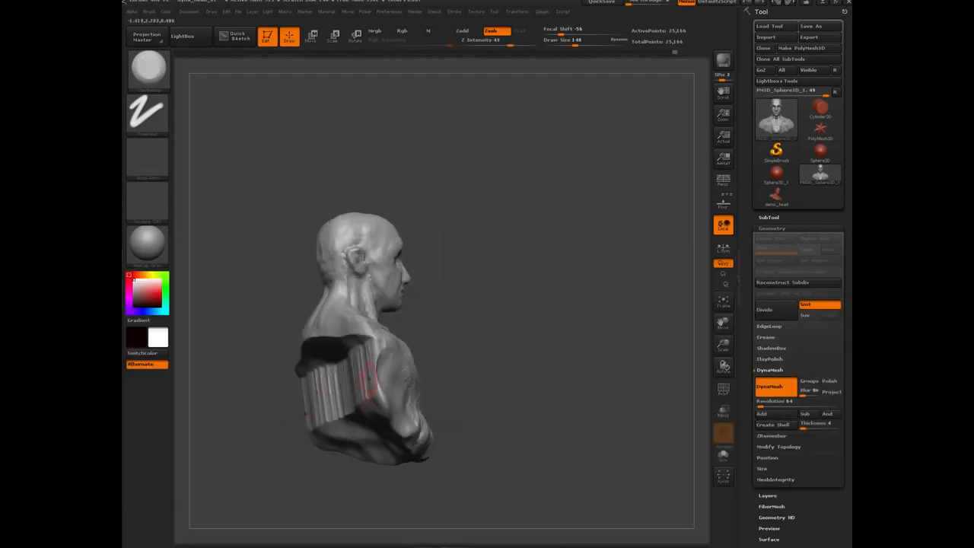
mouse_move(373, 373)
left_mouse_down()
mouse_move(380, 393)
mouse_move(376, 364)
mouse_move(382, 405)
mouse_move(374, 380)
mouse_move(368, 405)
mouse_move(356, 410)
mouse_move(379, 384)
mouse_move(381, 410)
left_mouse_up()
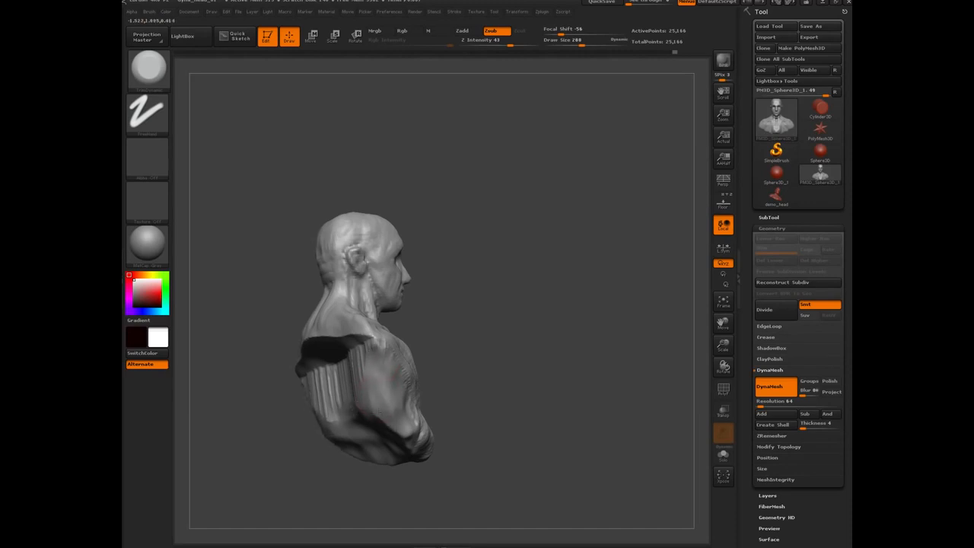
left_click_drag(533, 356, 487, 359)
left_click_drag(275, 415, 314, 379, "alt")
Flatten the side plane of the torso between the shoulder and the ribs with more TrimDynamic strokes.
mouse_move(439, 335)
left_mouse_down()
mouse_move(454, 335)
mouse_move(456, 352)
mouse_move(435, 341)
mouse_move(459, 323)
mouse_move(435, 309)
mouse_move(420, 360)
left_mouse_up()
left_click_drag(343, 411, 326, 393)
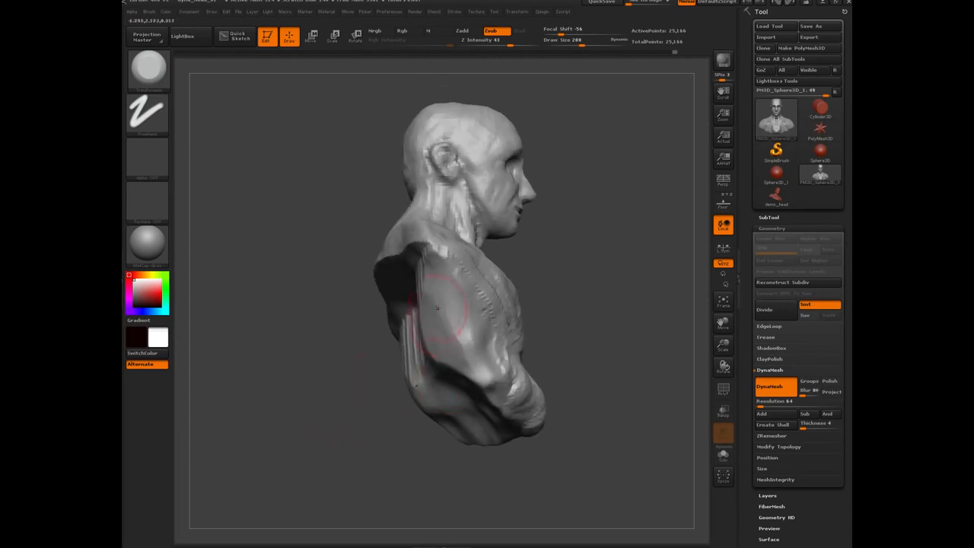
left_click_drag(460, 312, 452, 322)
left_click_drag(360, 355, 339, 352)
mouse_move(448, 337)
left_mouse_down()
mouse_move(458, 329)
mouse_move(459, 300)
mouse_move(465, 328)
mouse_move(452, 293)
mouse_move(469, 364)
left_mouse_up()
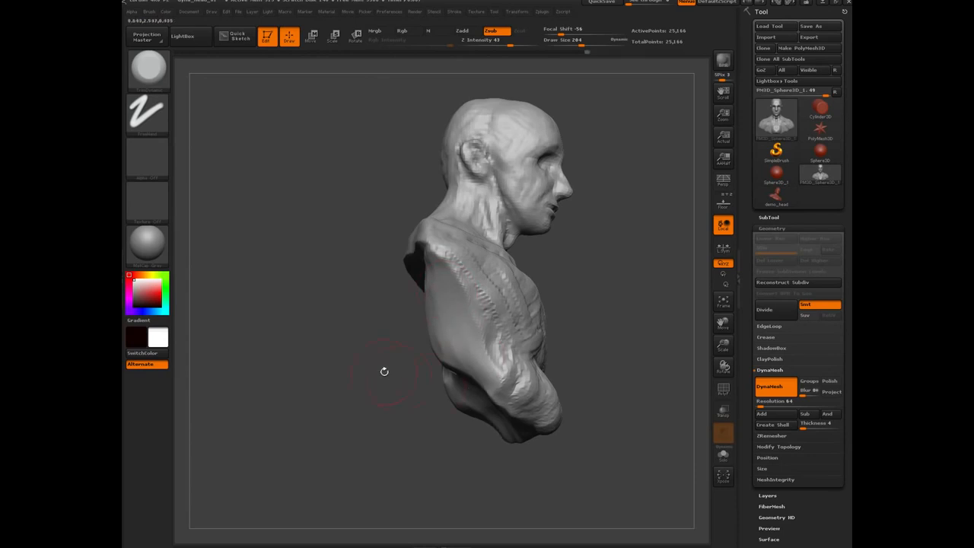
left_click_drag(385, 370, 449, 357)
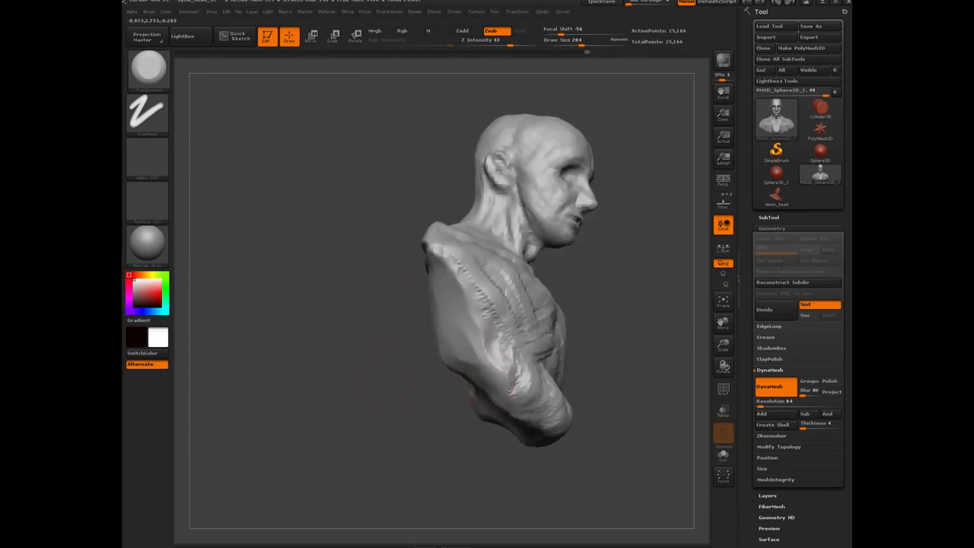
Trim the flanks inward from the shoulders to the waist to taper the torso into a V shape.
left_click_drag(380, 365, 430, 338)
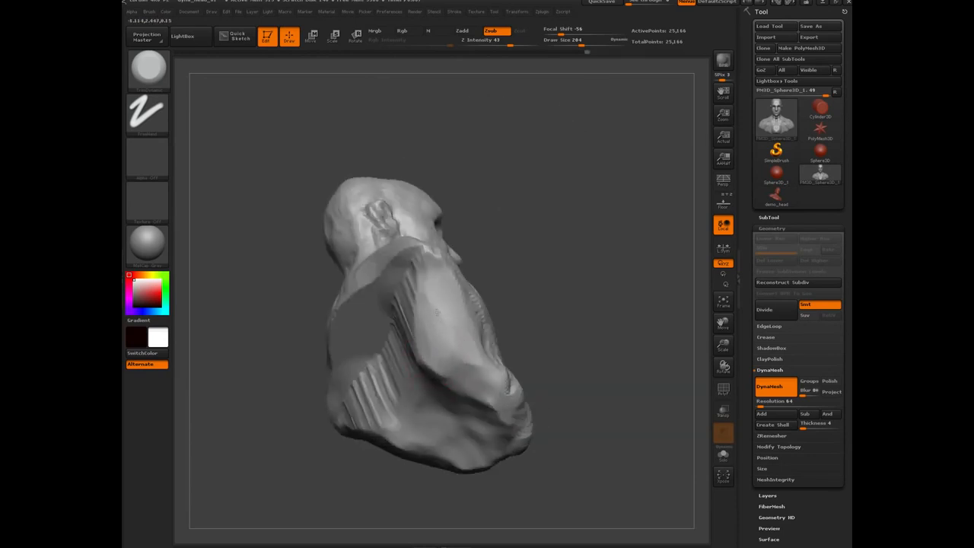
mouse_move(442, 295)
left_mouse_down()
mouse_move(462, 349)
mouse_move(441, 318)
mouse_move(450, 338)
left_mouse_up()
mouse_move(485, 374)
left_mouse_down()
mouse_move(479, 363)
mouse_move(455, 360)
mouse_move(461, 365)
mouse_move(423, 289)
left_mouse_up()
mouse_move(423, 327)
left_mouse_down()
mouse_move(423, 404)
mouse_move(483, 413)
left_mouse_up()
left_click_drag(577, 309, 438, 367)
left_click_drag(367, 364, 331, 389)
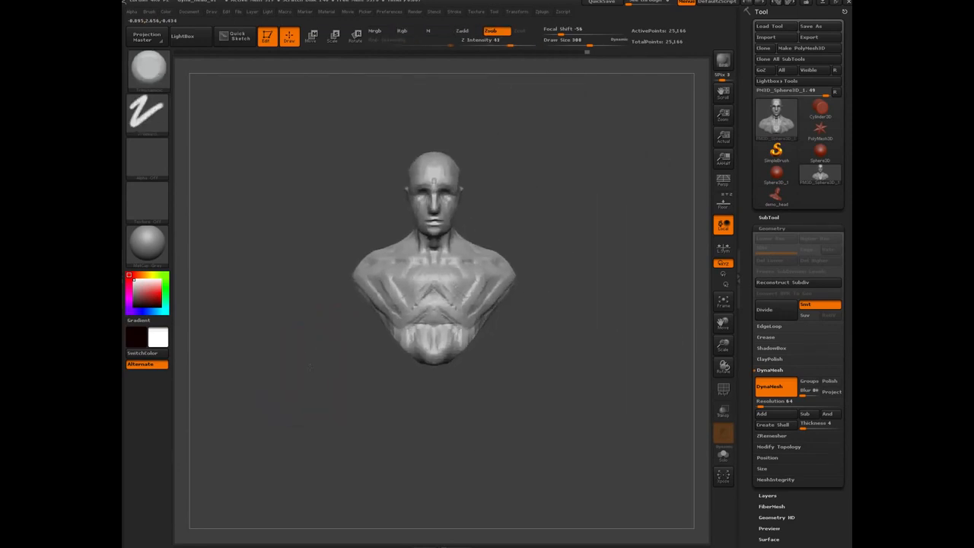
Switch to Dam_Standard, reduce the draw size, and carve the sternum line and the lower edge of the pectorals.
key("b")
key("d")
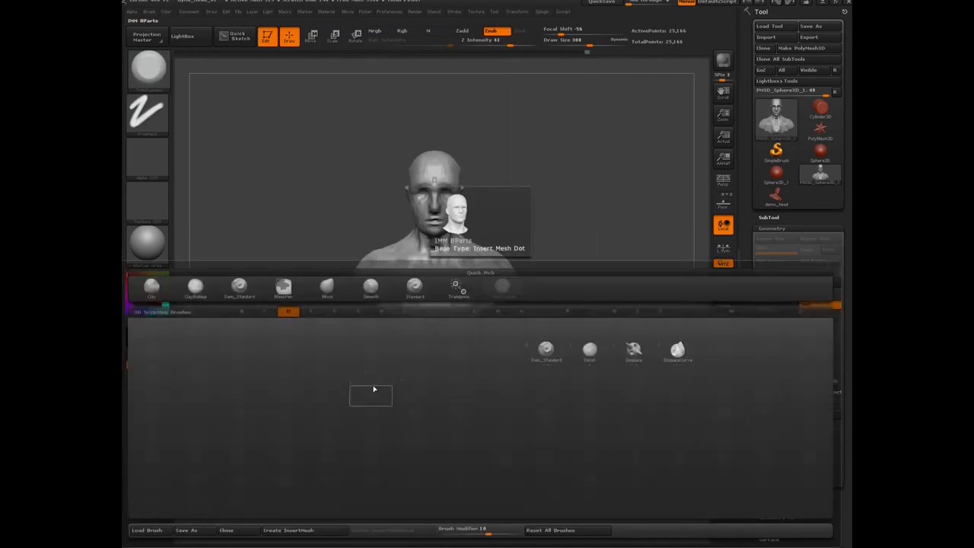
key("s")
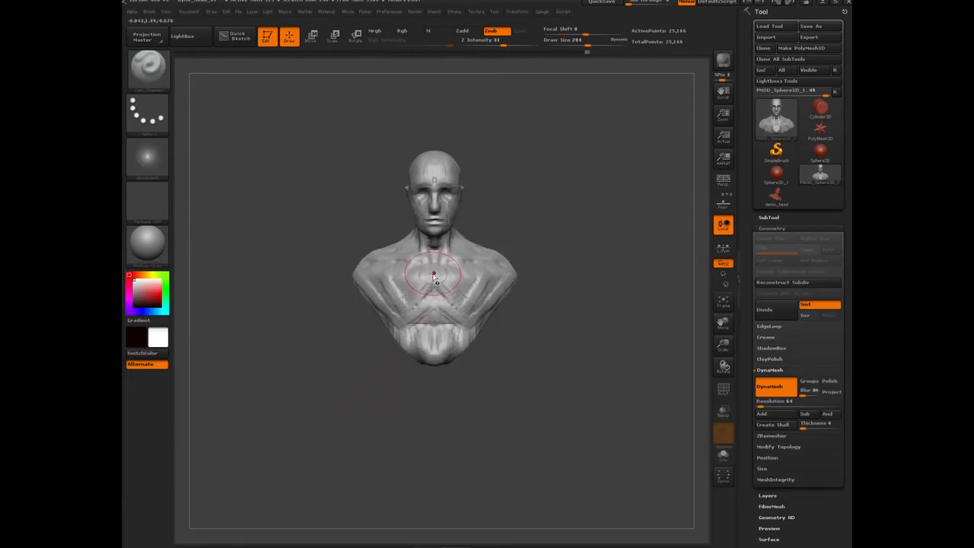
key("[")
key("[")
key("[")
left_click_drag(434, 257, 434, 297)
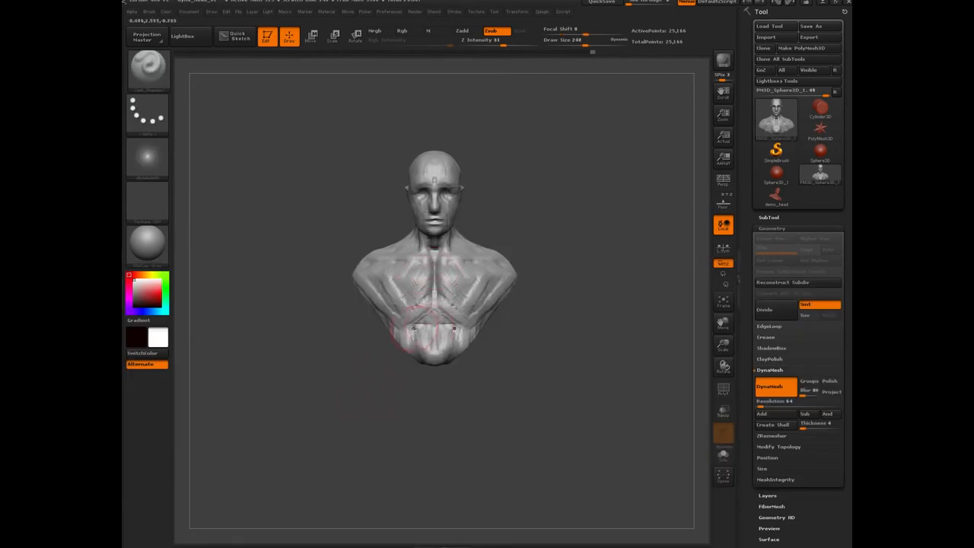
mouse_move(403, 329)
left_mouse_down()
mouse_move(434, 308)
mouse_move(388, 317)
left_mouse_up()
Carve the groove separating the deltoid from the chest at draw size 240.
left_click_drag(280, 312, 316, 303)
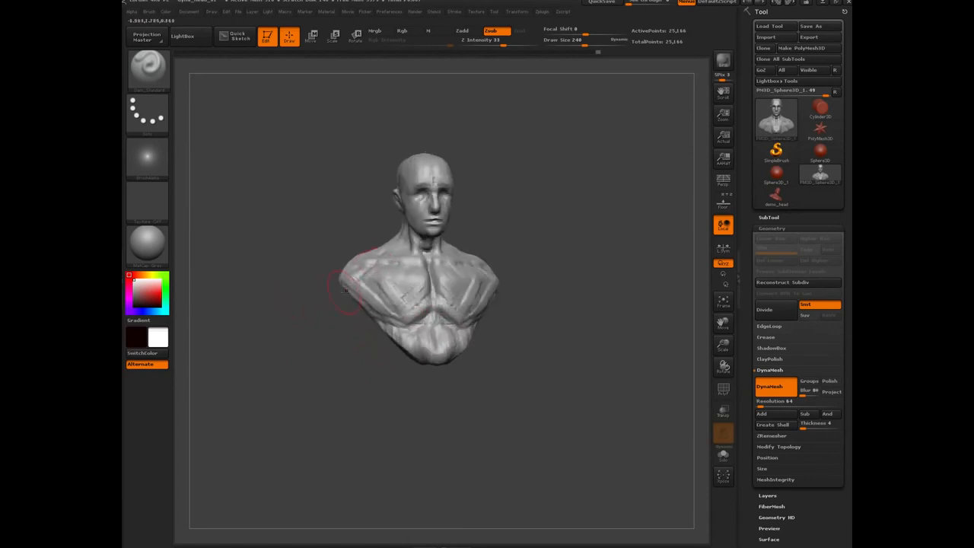
left_click_drag(378, 260, 354, 286)
left_click_drag(336, 324, 308, 332)
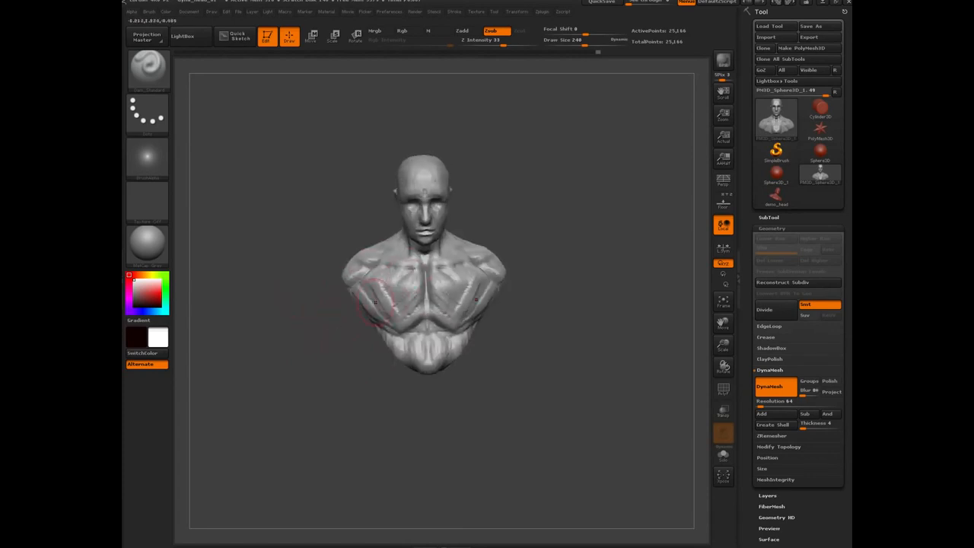
Reduce the draw size to 220 and carve diagonal muscle striations across the pectorals and along the flank.
key("bracketleft")
key("bracketleft")
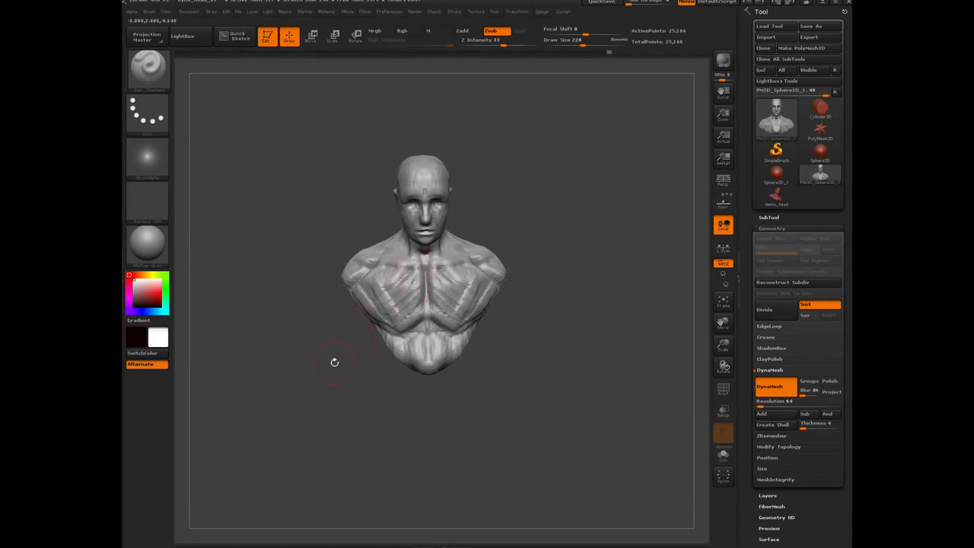
left_click_drag(333, 363, 376, 334)
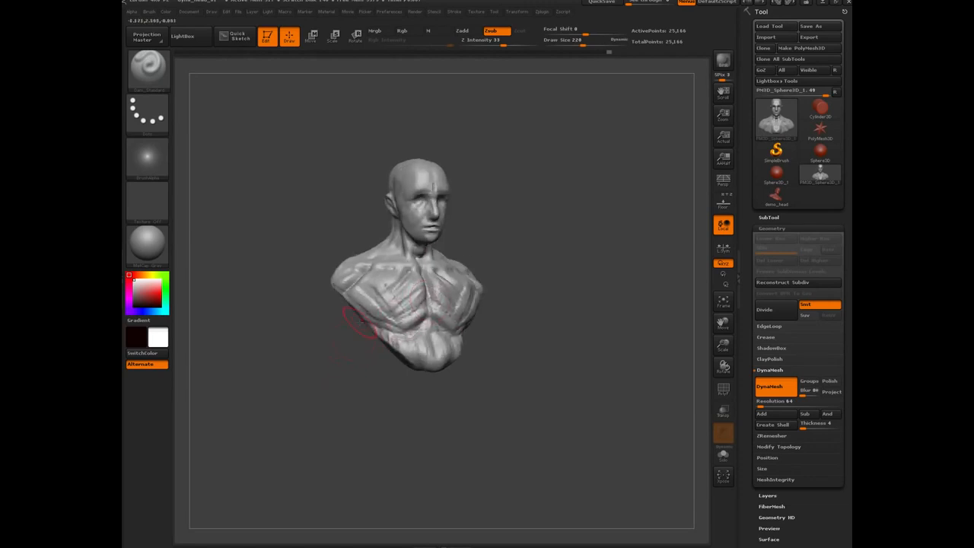
mouse_move(407, 333)
left_mouse_down()
mouse_move(365, 325)
mouse_move(347, 297)
mouse_move(375, 326)
mouse_move(370, 288)
left_mouse_up()
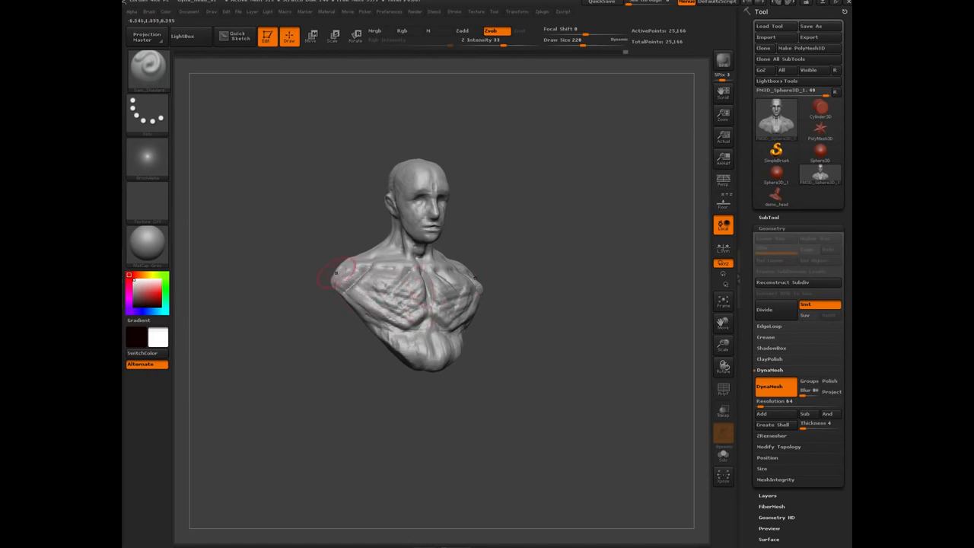
left_click_drag(328, 298, 309, 330)
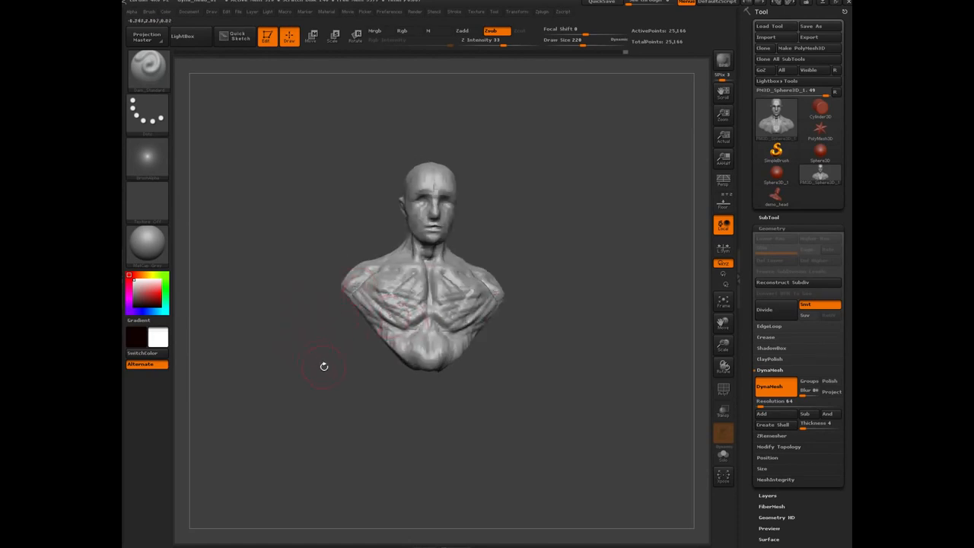
Switch to ClayBuildup and add volume over the deltoids, the pectorals and the upper abdomen.
key("b")
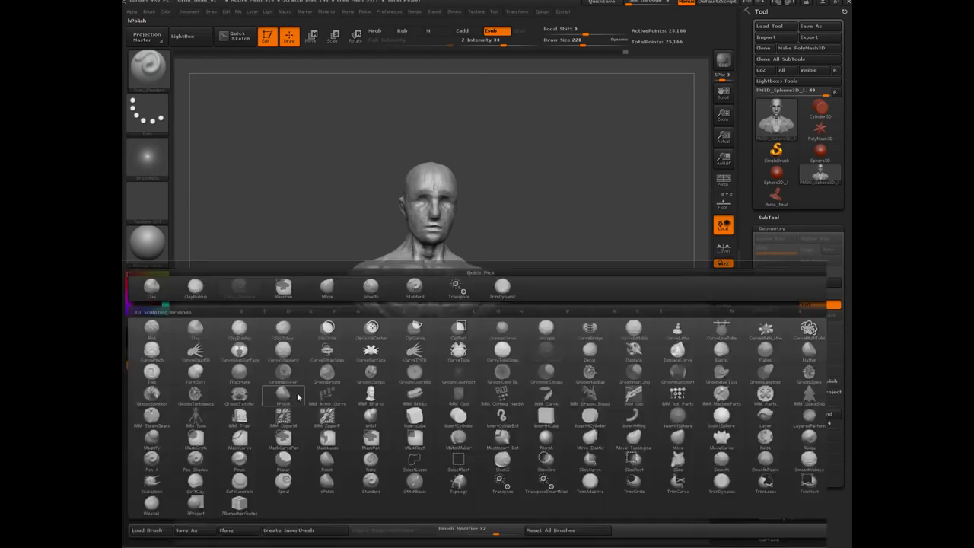
key("c")
key("b")
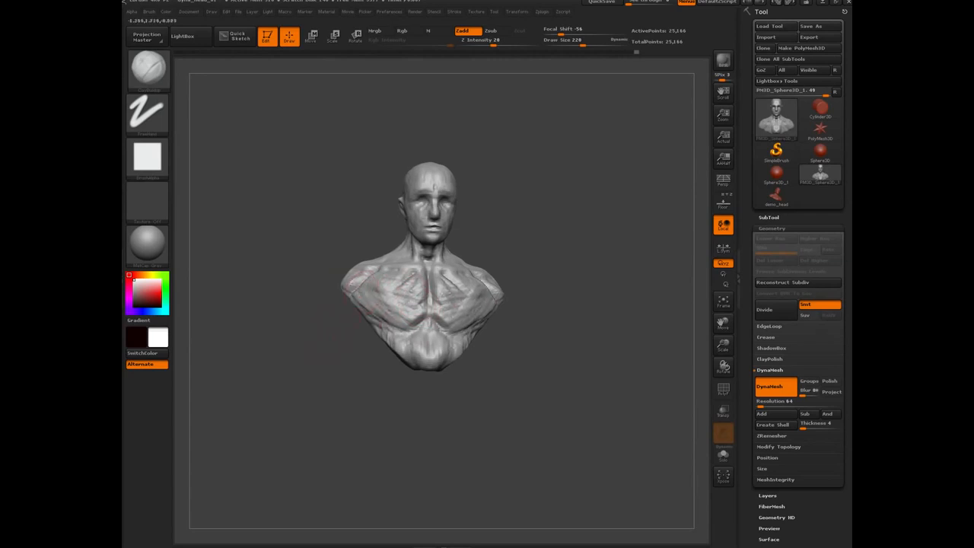
left_click_drag(312, 307, 337, 347)
left_click_drag(335, 361, 338, 367)
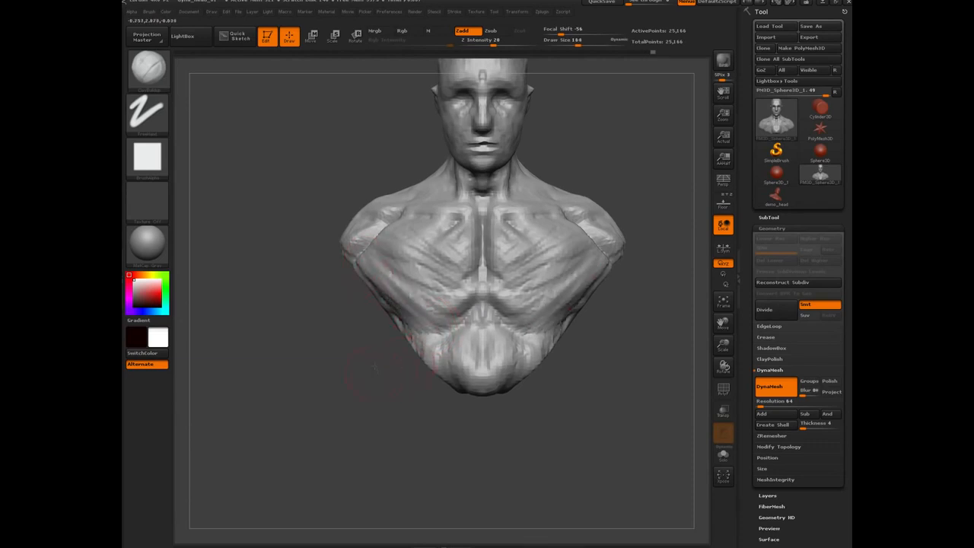
Set the draw size to 132 and layer clay strokes along the ribs, outer chest and shoulder.
left_click_drag(372, 369, 469, 337)
mouse_move(379, 363)
left_mouse_down()
mouse_move(471, 278)
mouse_move(471, 316)
mouse_move(452, 324)
mouse_move(463, 314)
mouse_move(448, 289)
mouse_move(416, 294)
left_mouse_up()
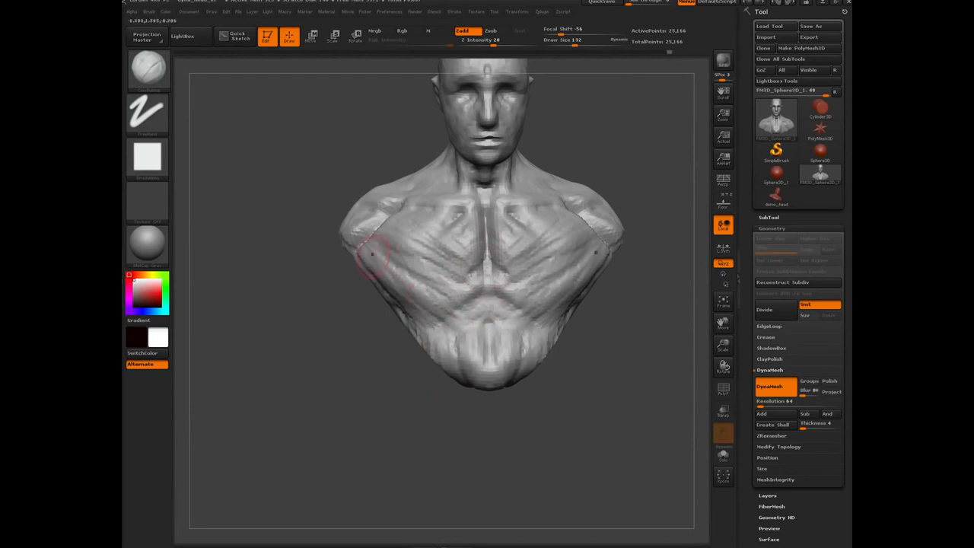
mouse_move(323, 279)
left_mouse_down()
mouse_move(331, 277)
mouse_move(327, 247)
left_mouse_up()
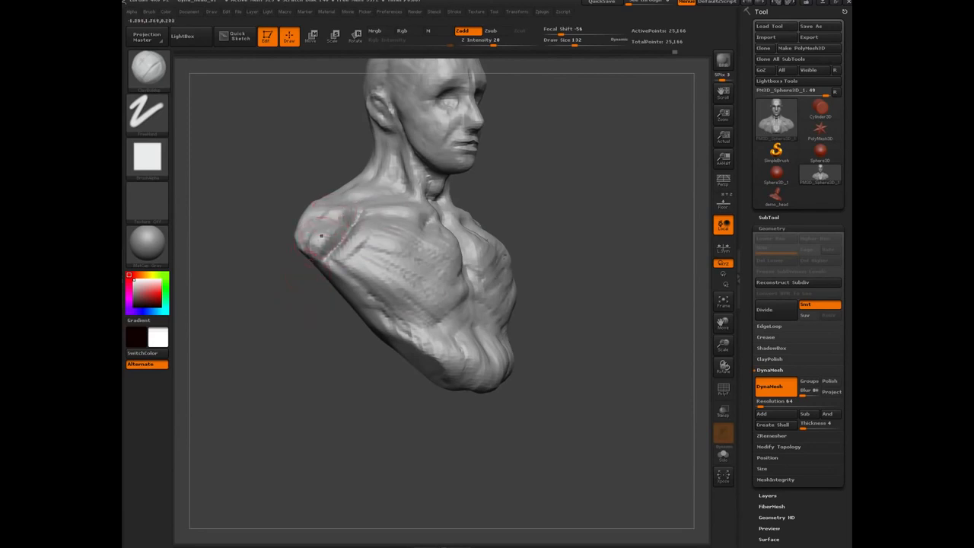
left_click_drag(298, 281, 327, 211)
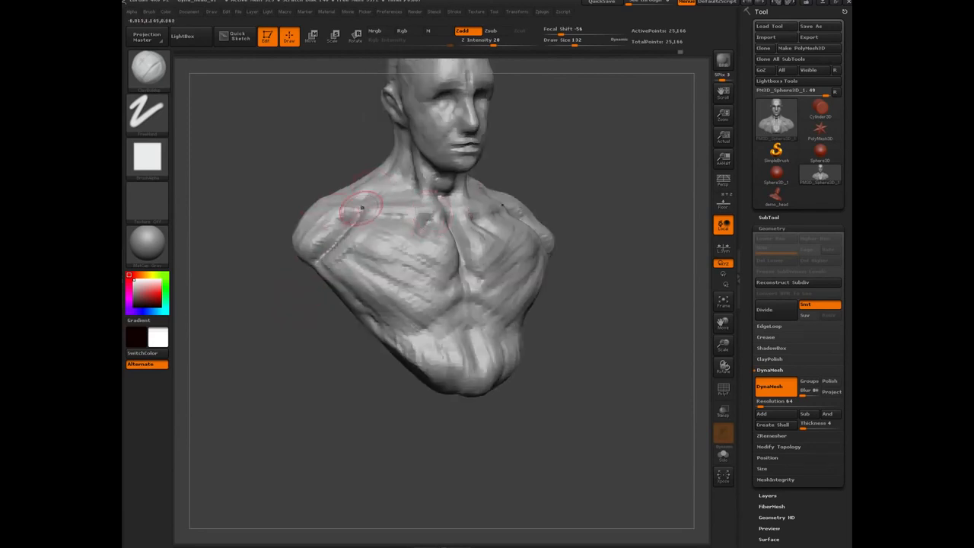
Layer ClayBuildup strokes across both pectorals and the upper abdomen at draw size 132.
left_click_drag(309, 288, 422, 283)
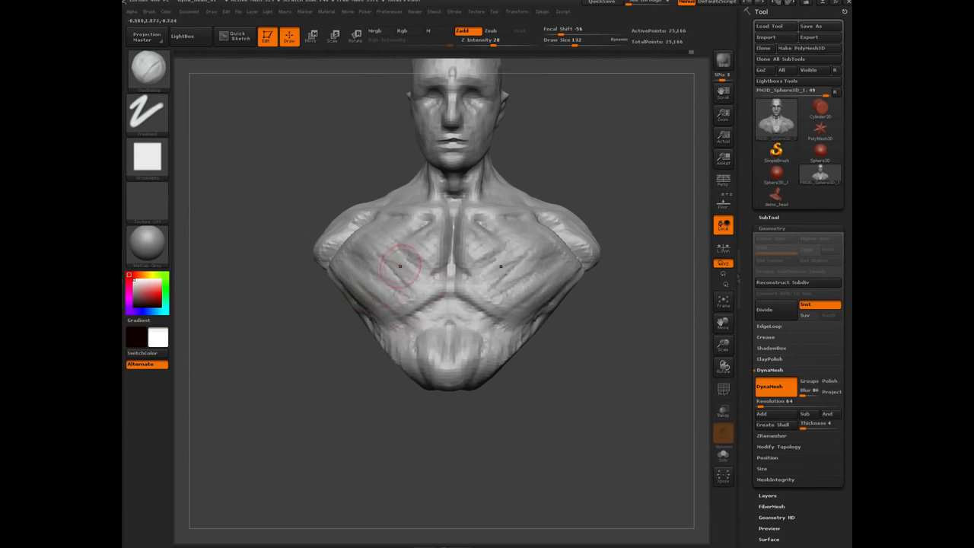
left_click_drag(299, 339, 487, 271)
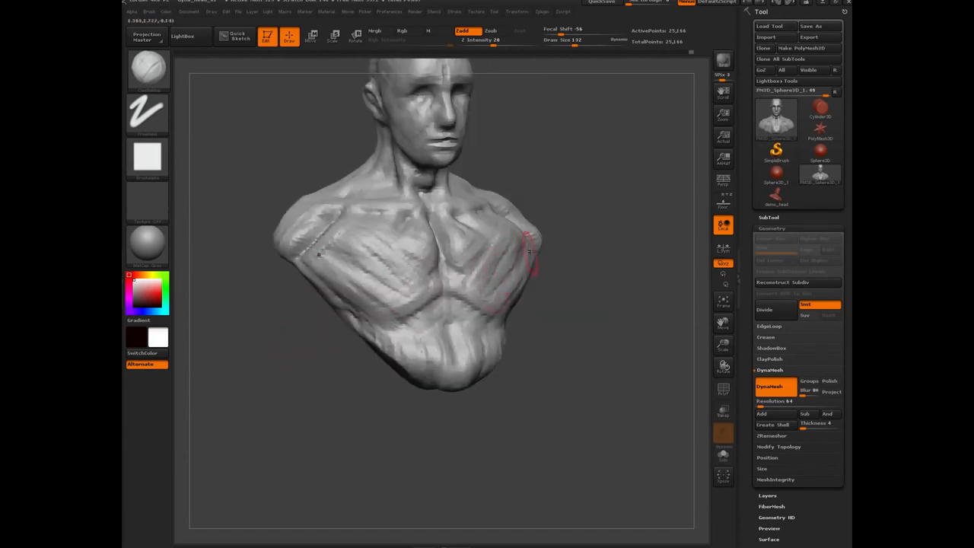
mouse_move(350, 431)
left_mouse_down()
mouse_move(229, 426)
mouse_move(300, 423)
left_mouse_up()
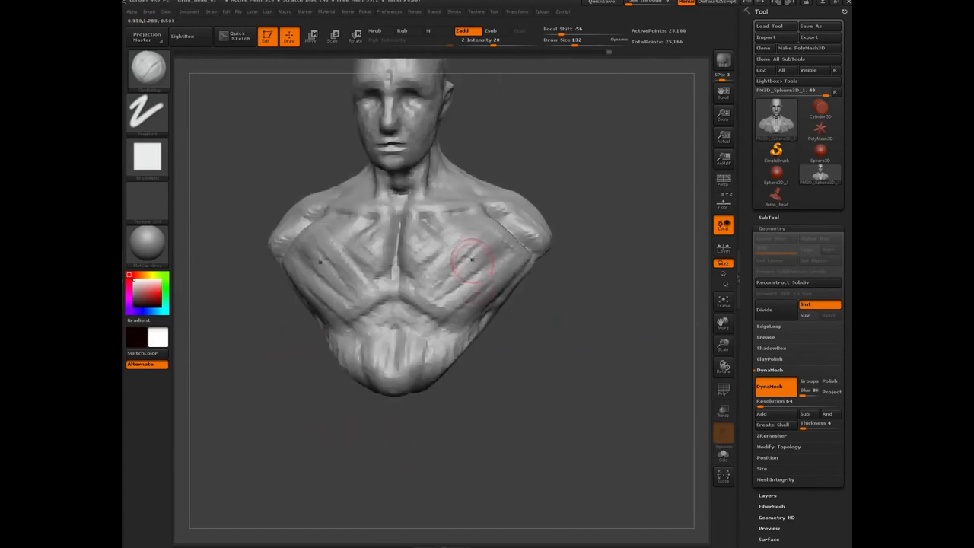
mouse_move(375, 316)
left_mouse_down()
mouse_move(373, 362)
mouse_move(386, 355)
mouse_move(355, 373)
mouse_move(373, 377)
mouse_move(371, 327)
left_mouse_up()
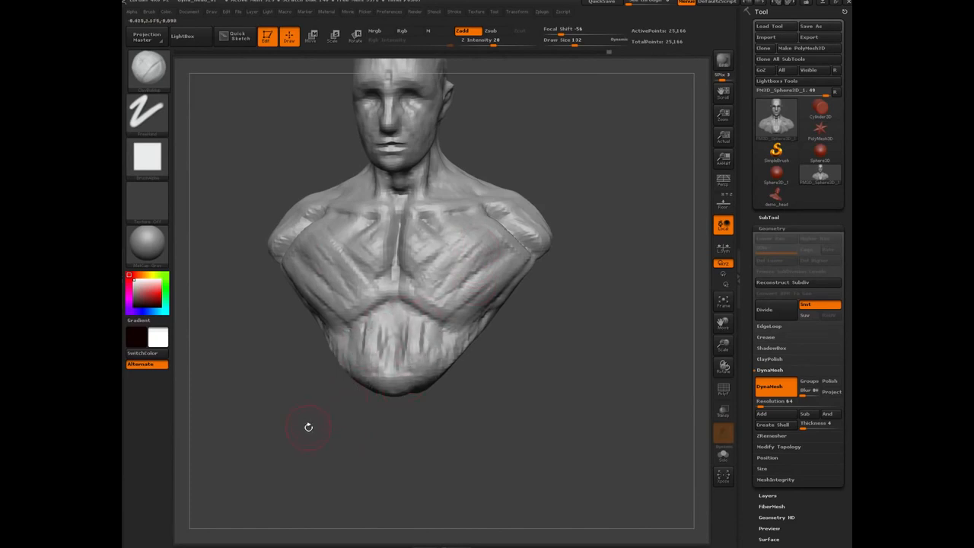
mouse_move(363, 449)
left_mouse_down("alt")
mouse_move(297, 343)
mouse_move(343, 360)
mouse_move(335, 411)
left_mouse_up("alt")
left_click_drag(322, 363, 381, 367)
mouse_move(429, 292)
left_mouse_down()
mouse_move(452, 279)
mouse_move(454, 332)
left_mouse_up()
left_click_drag(380, 364, 327, 361)
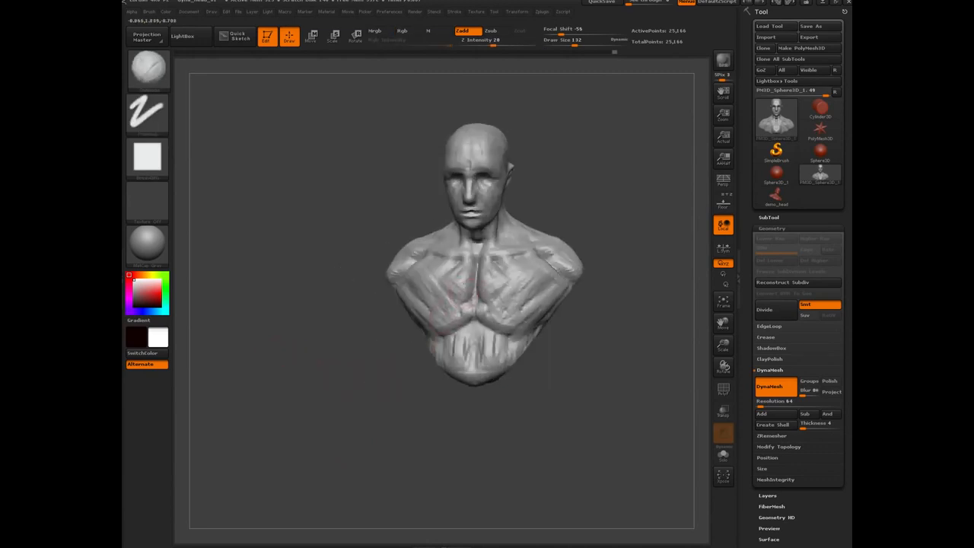
Build up the inner pectorals beside the sternum and along the lower chest edge.
left_click_drag(471, 277, 472, 313)
left_click_drag(385, 405, 432, 370)
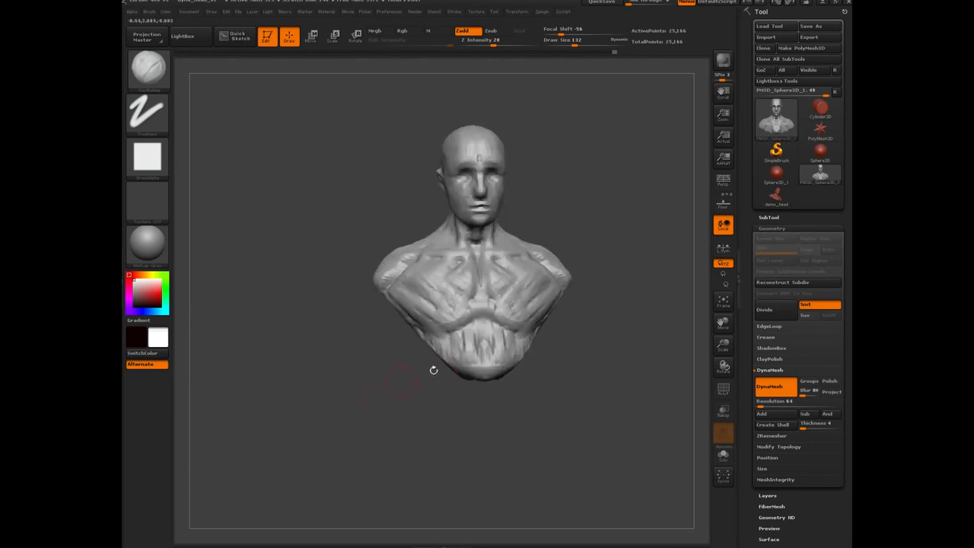
mouse_move(485, 325)
left_mouse_down()
mouse_move(474, 311)
mouse_move(434, 332)
mouse_move(441, 342)
left_mouse_up()
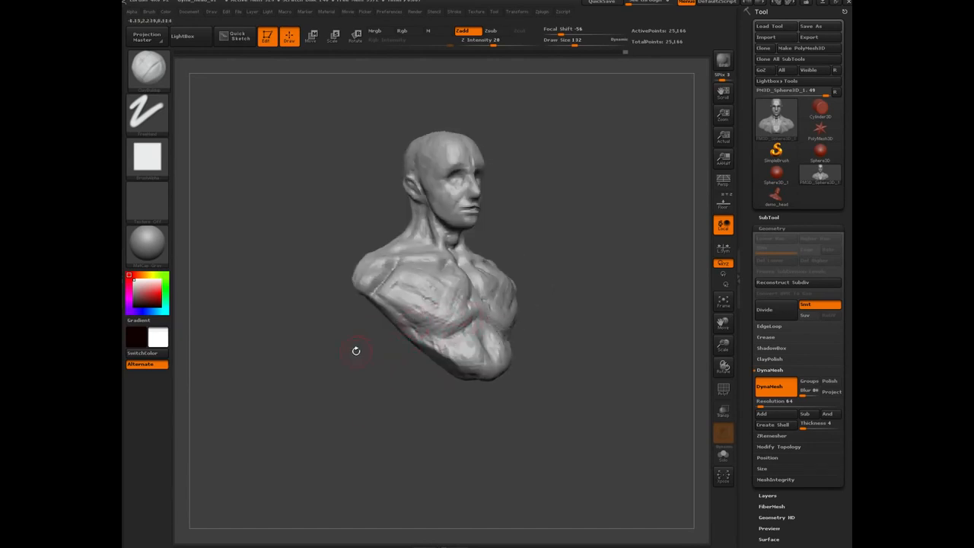
left_click_drag(356, 350, 403, 351)
left_click_drag(335, 344, 293, 345)
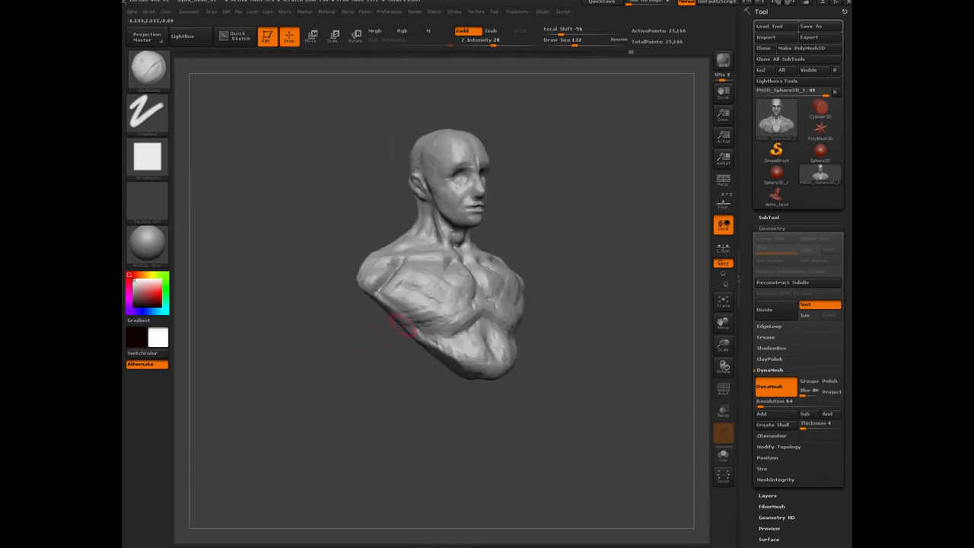
Add clay over the outer pectoral next to the deltoid groove, following the diagonal muscle fibres.
mouse_move(388, 292)
left_mouse_down()
mouse_move(412, 300)
mouse_move(405, 280)
left_mouse_up()
mouse_move(403, 355)
left_mouse_down()
mouse_move(361, 353)
mouse_move(400, 344)
left_mouse_up()
mouse_move(383, 294)
left_mouse_down()
mouse_move(443, 313)
mouse_move(431, 294)
mouse_move(409, 299)
mouse_move(407, 278)
left_mouse_up()
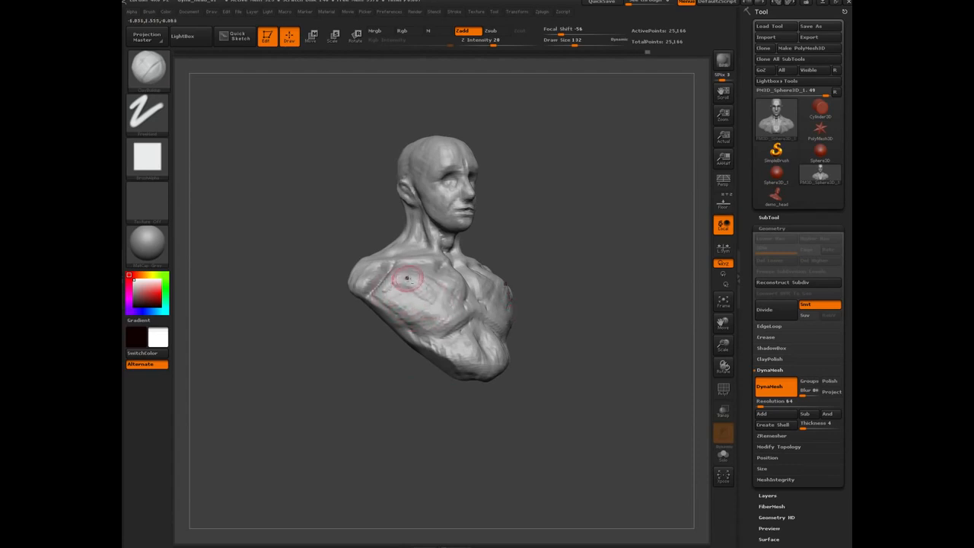
mouse_move(360, 335)
left_mouse_down()
mouse_move(406, 339)
mouse_move(331, 390)
left_mouse_up()
left_click_drag(443, 279, 458, 262)
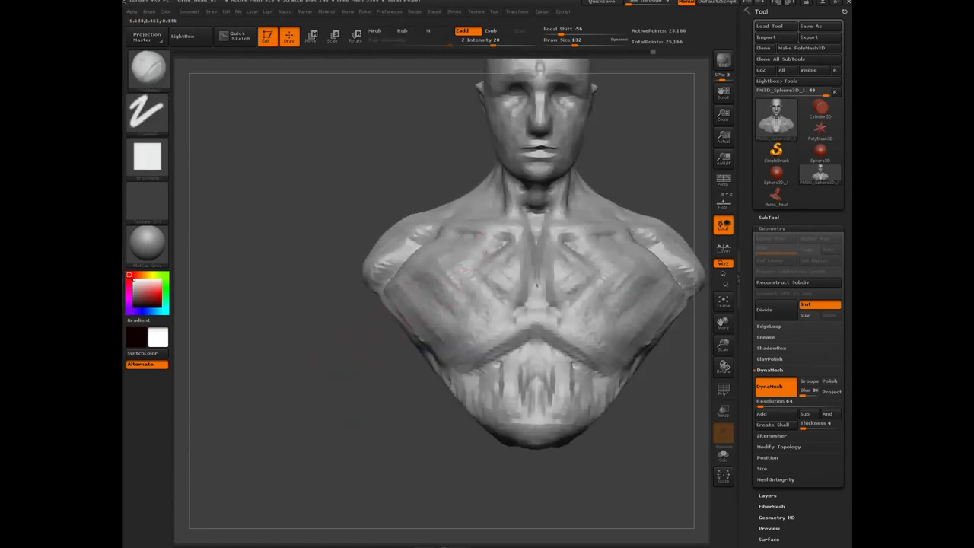
left_click_drag(331, 334, 368, 335)
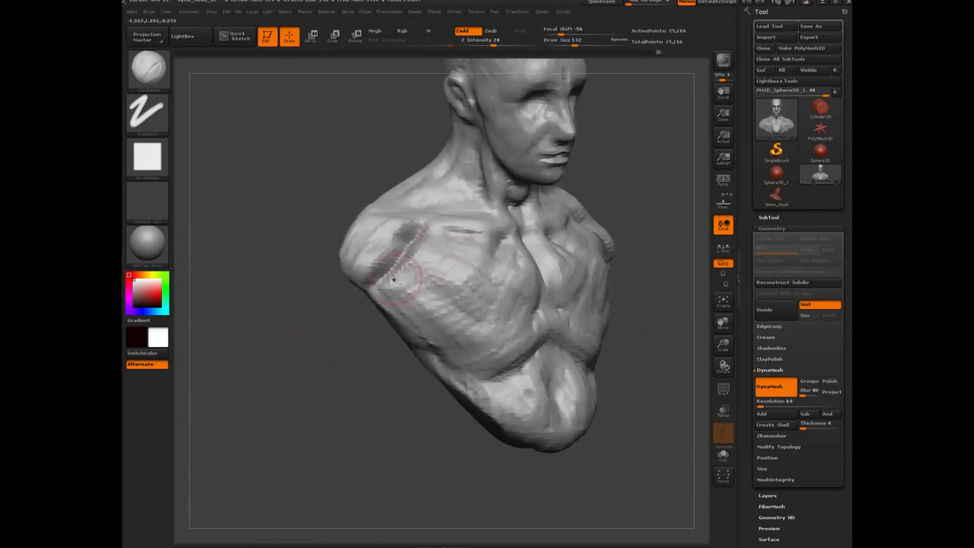
Deepen the groove between deltoid and chest and fill out the upper pectoral below the collarbone.
mouse_move(393, 278)
left_mouse_down("alt")
mouse_move(430, 241)
mouse_move(402, 258)
mouse_move(413, 276)
mouse_move(483, 248)
mouse_move(443, 280)
left_mouse_up("alt")
left_click_drag(357, 369, 365, 329)
mouse_move(443, 241)
left_mouse_down()
mouse_move(404, 272)
mouse_move(458, 246)
mouse_move(400, 292)
mouse_move(469, 262)
left_mouse_up()
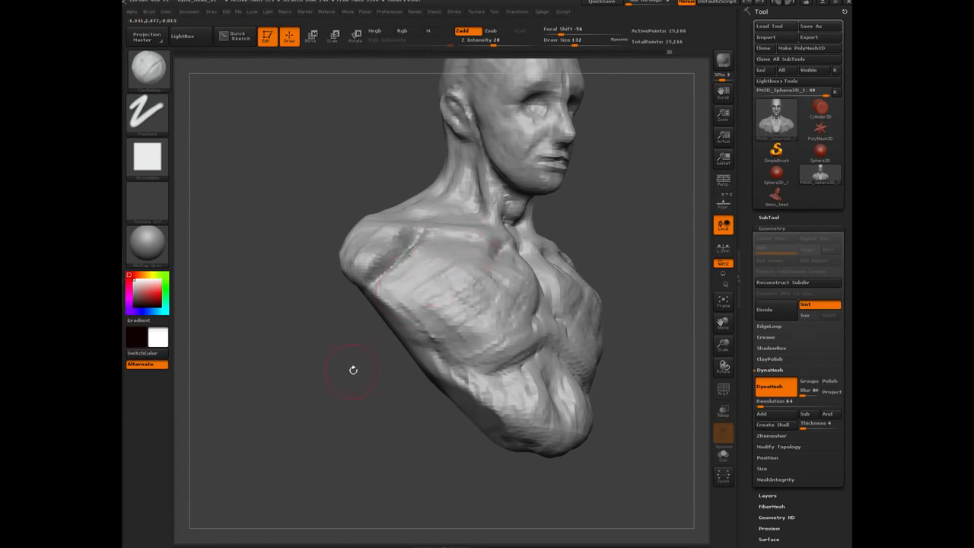
left_click_drag(353, 370, 292, 367)
left_click_drag(475, 269, 457, 292)
left_click_drag(376, 350, 447, 372)
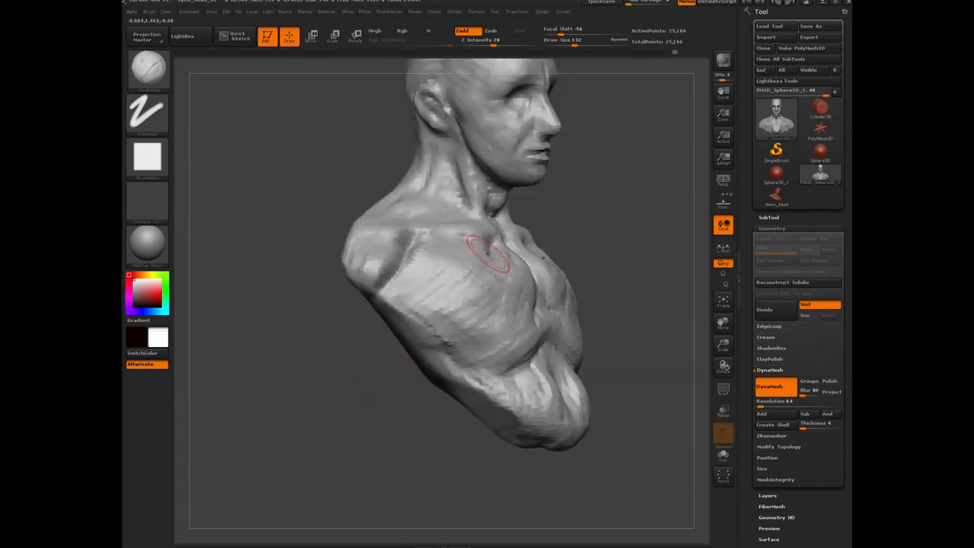
mouse_move(430, 284)
left_mouse_down()
mouse_move(446, 250)
mouse_move(395, 295)
left_mouse_up()
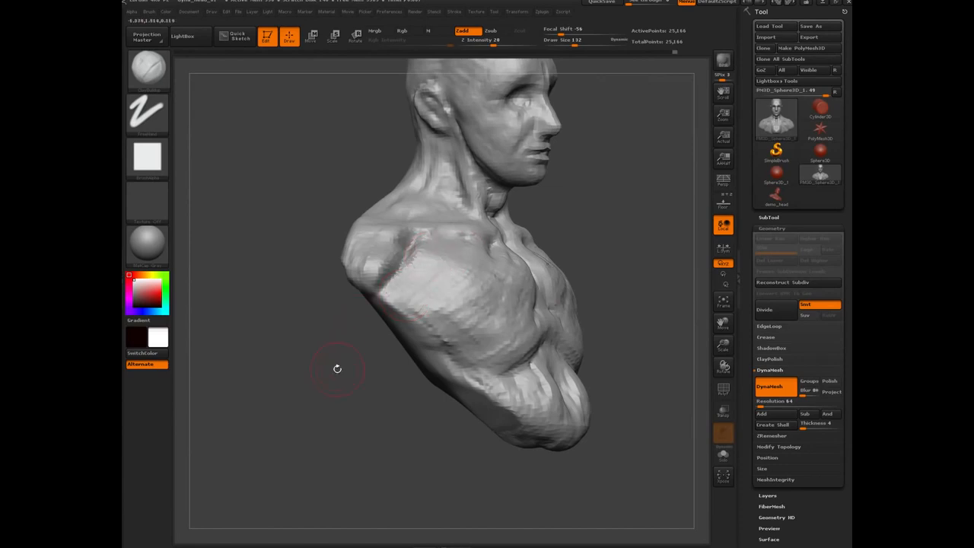
Build rounder volume across the upper, outer and lower pectoral with broad clay strokes.
left_click_drag(337, 368, 445, 239)
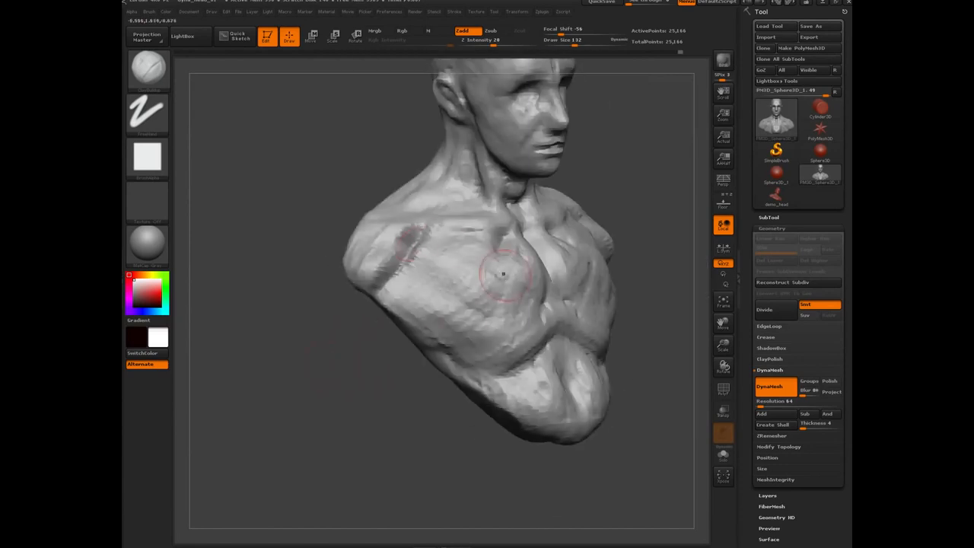
mouse_move(360, 372)
left_mouse_down()
mouse_move(456, 278)
mouse_move(491, 285)
mouse_move(468, 313)
mouse_move(498, 268)
mouse_move(490, 273)
left_mouse_up()
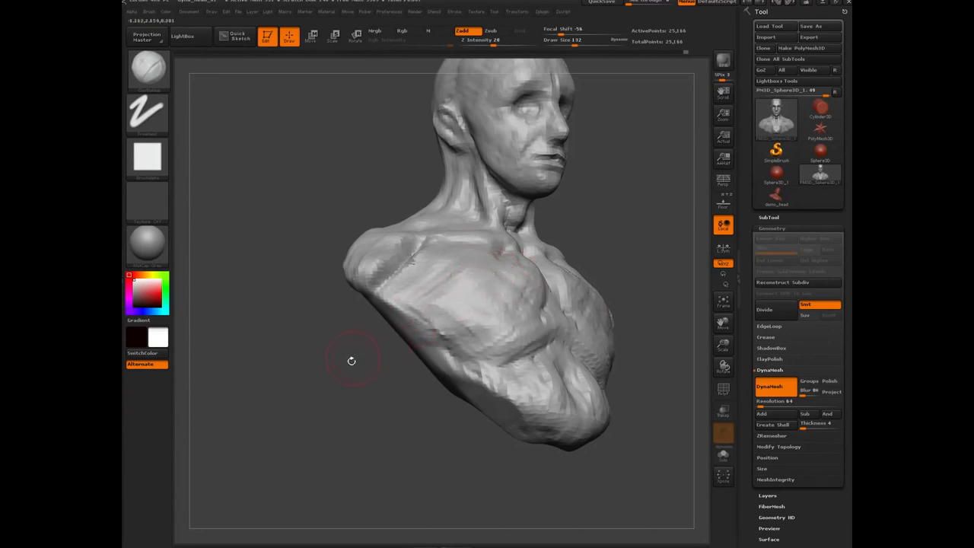
left_click_drag(352, 361, 444, 306)
left_click_drag(379, 369, 511, 237)
mouse_move(362, 346)
left_mouse_down()
mouse_move(362, 374)
mouse_move(302, 401)
mouse_move(291, 357)
mouse_move(340, 370)
mouse_move(408, 367)
left_mouse_up()
left_click_drag(453, 339, 420, 357)
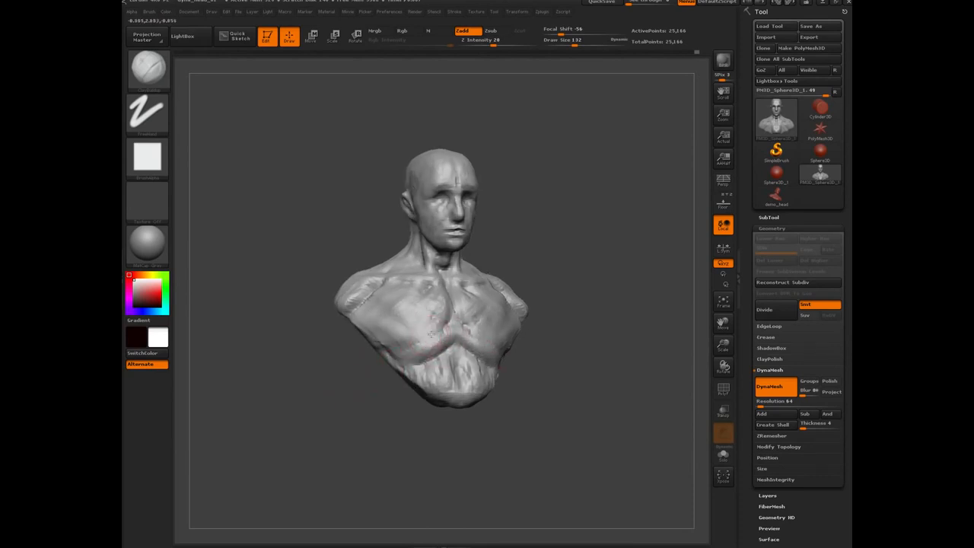
Refine the pectoral surface and its transition into the deltoid, smoothing the rough clay strokes.
left_click_drag(357, 374, 415, 333)
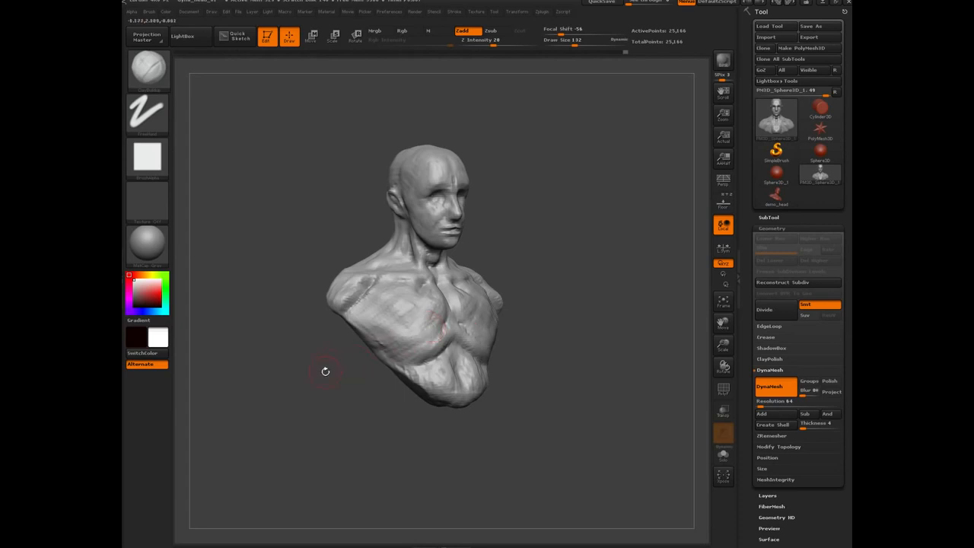
left_click_drag(325, 370, 358, 323, "shift")
left_click_drag(360, 377, 387, 303)
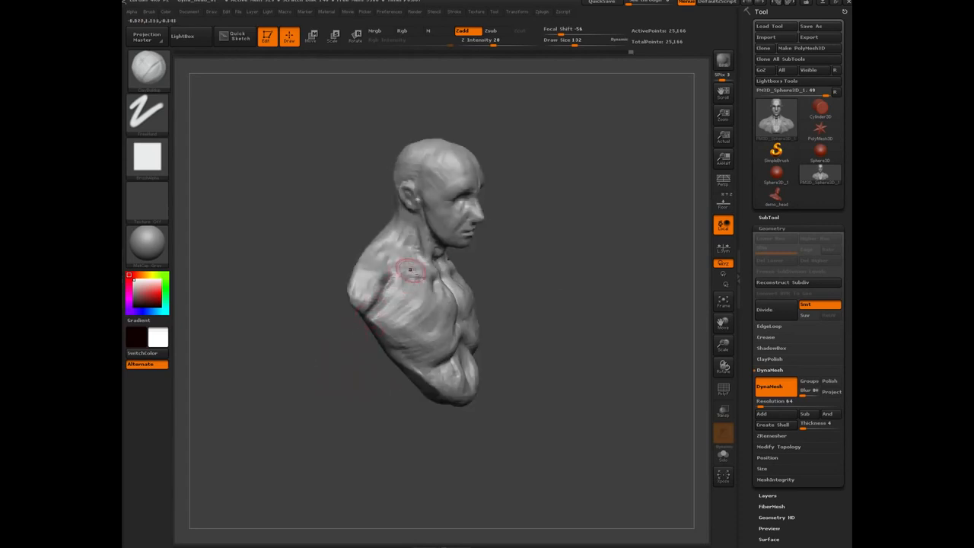
left_click_drag(329, 354, 304, 351)
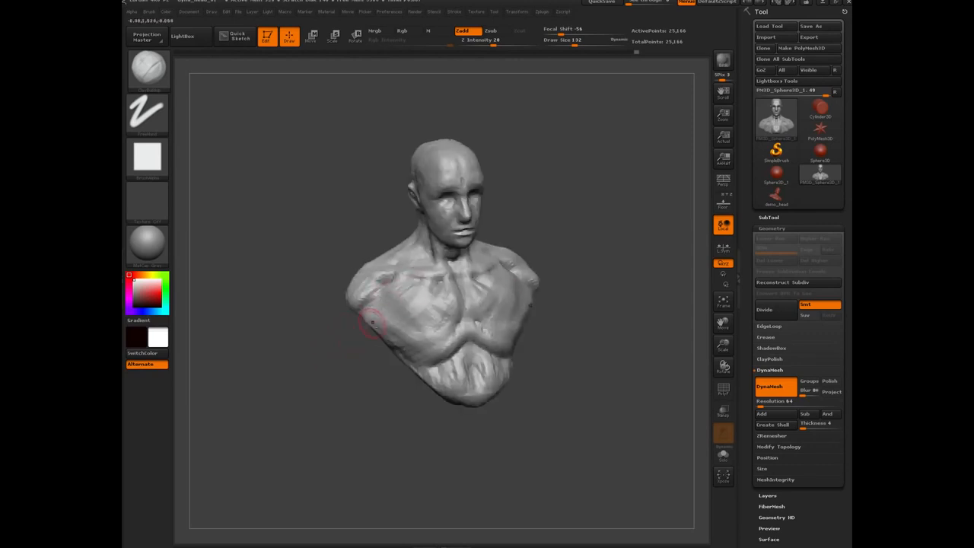
left_click_drag(327, 356, 373, 304)
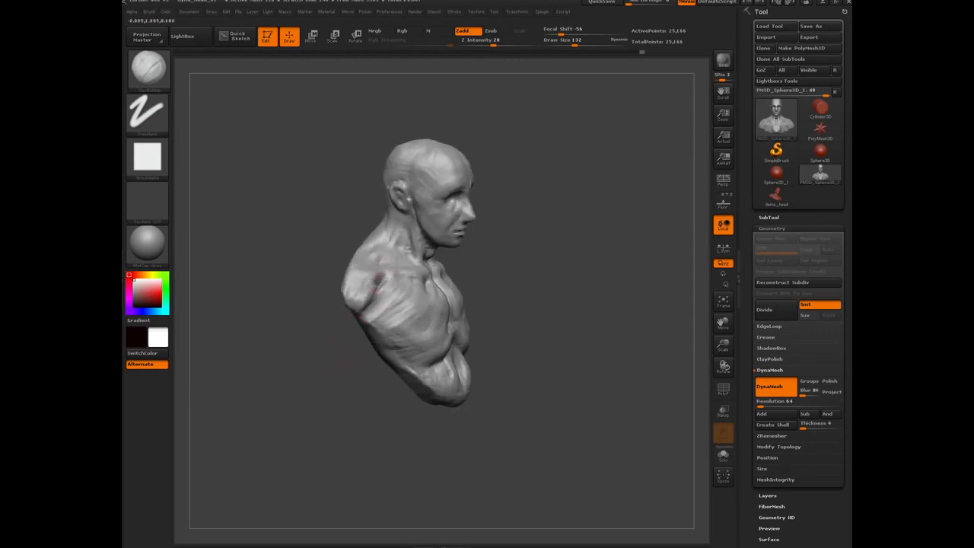
mouse_move(328, 345)
left_mouse_down("shift")
mouse_move(292, 359)
mouse_move(344, 372)
mouse_move(286, 400)
left_mouse_up("shift")
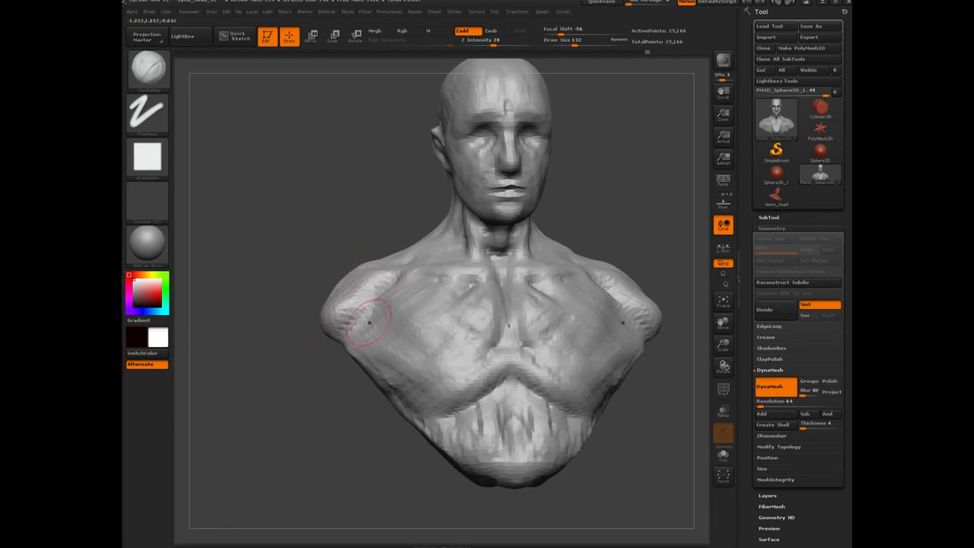
Shape the front of the deltoids and define the lower pectoral edge where it meets the sternum.
left_click_drag(417, 270, 371, 335)
left_click_drag(307, 436, 430, 369, "alt")
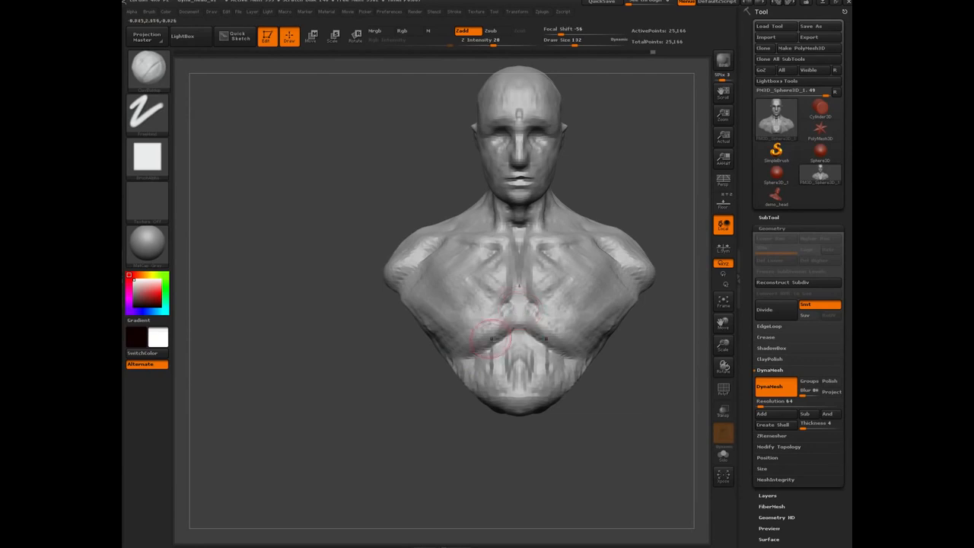
left_click_drag(507, 338, 508, 355)
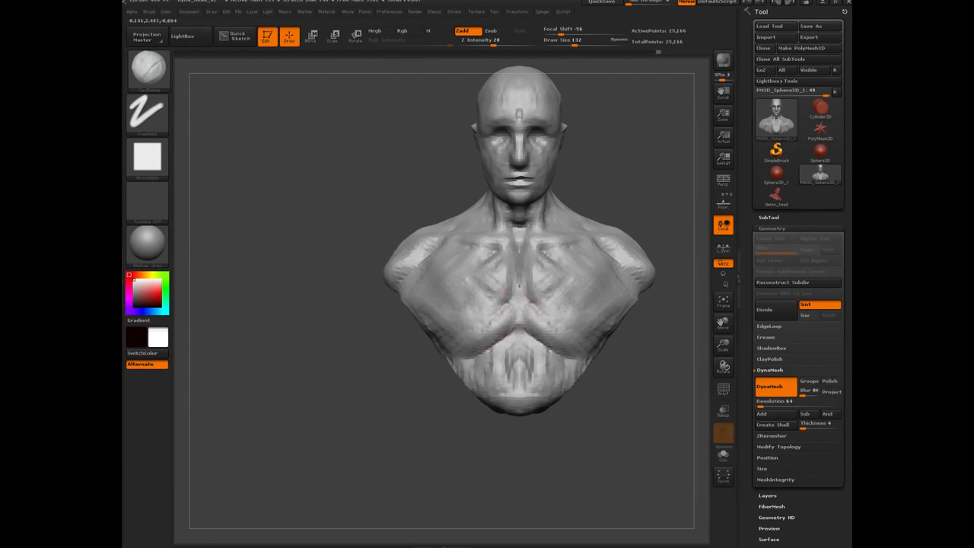
left_click_drag(344, 226, 381, 228)
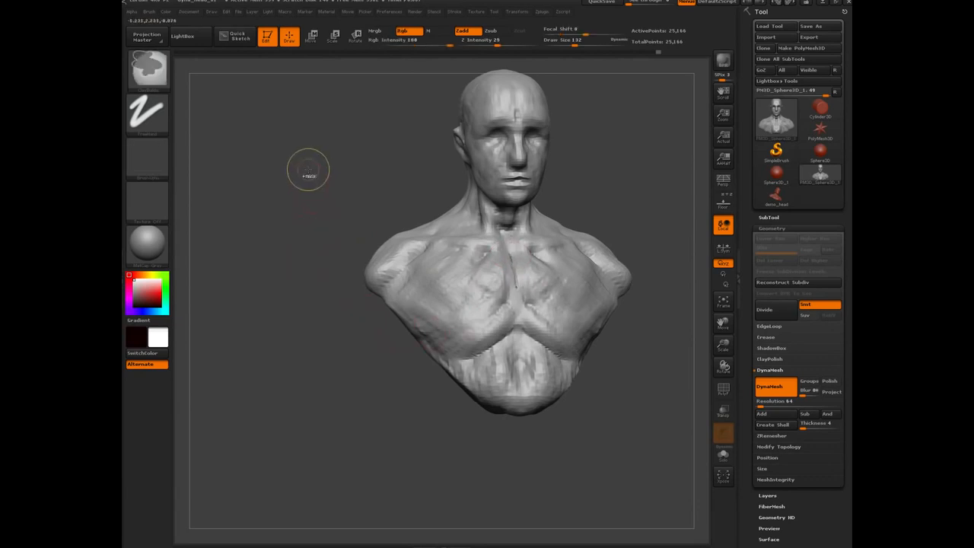
Re-DynaMesh the bust at resolution 64 and inspect its polygon wireframe.
left_click_drag(274, 139, 319, 323, "ctrl")
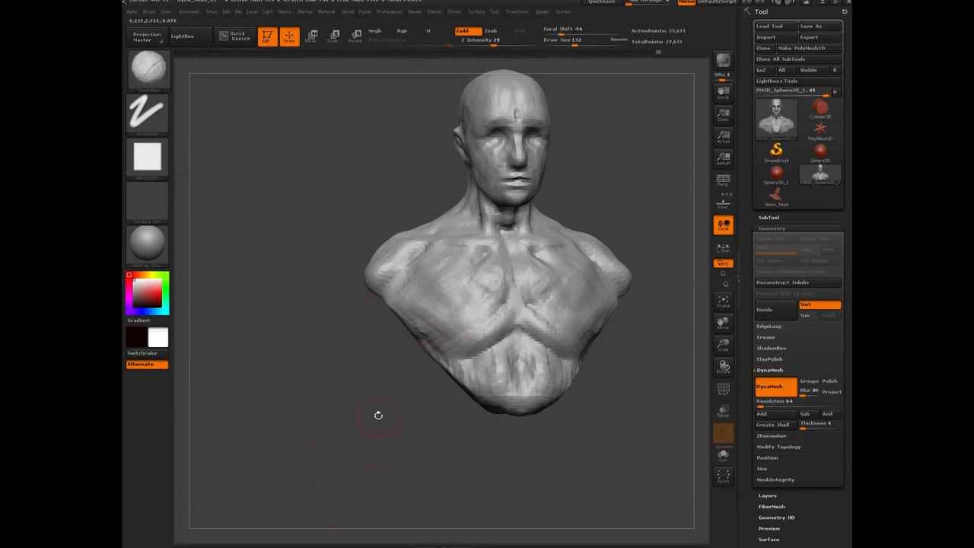
left_click_drag(378, 415, 446, 312)
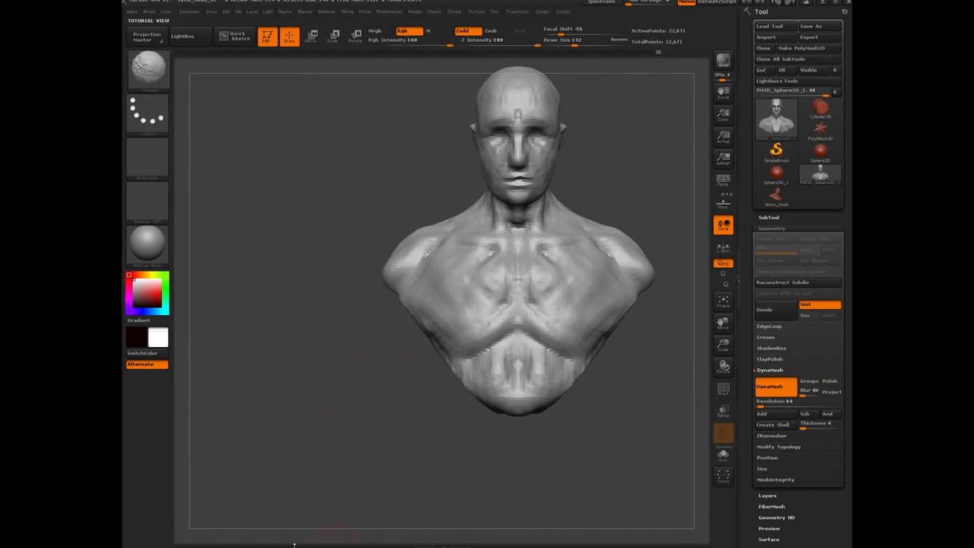
key("shift+f")
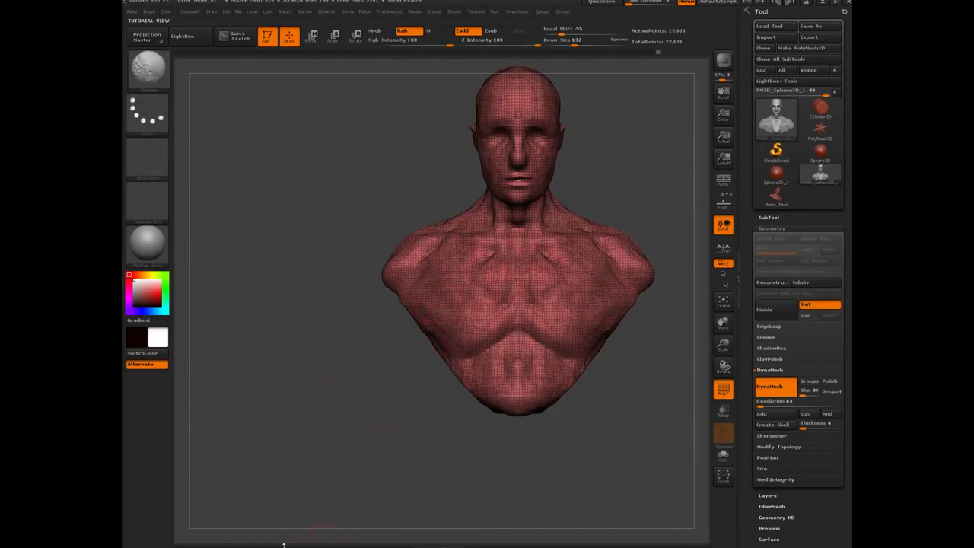
key("shift+f")
Build up the trapezius and the tops of the shoulders from behind with clay strokes.
left_click_drag(346, 351, 355, 342)
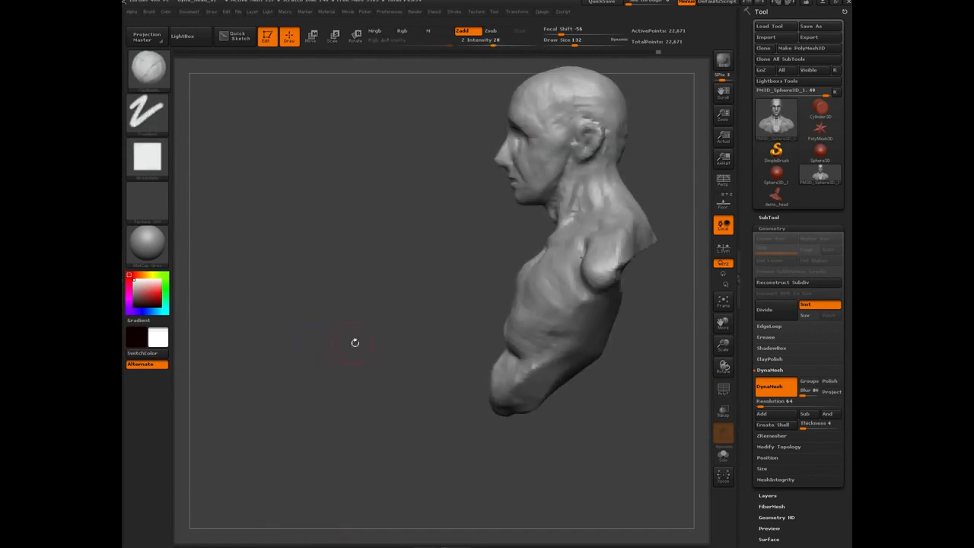
left_click_drag(382, 300, 371, 370)
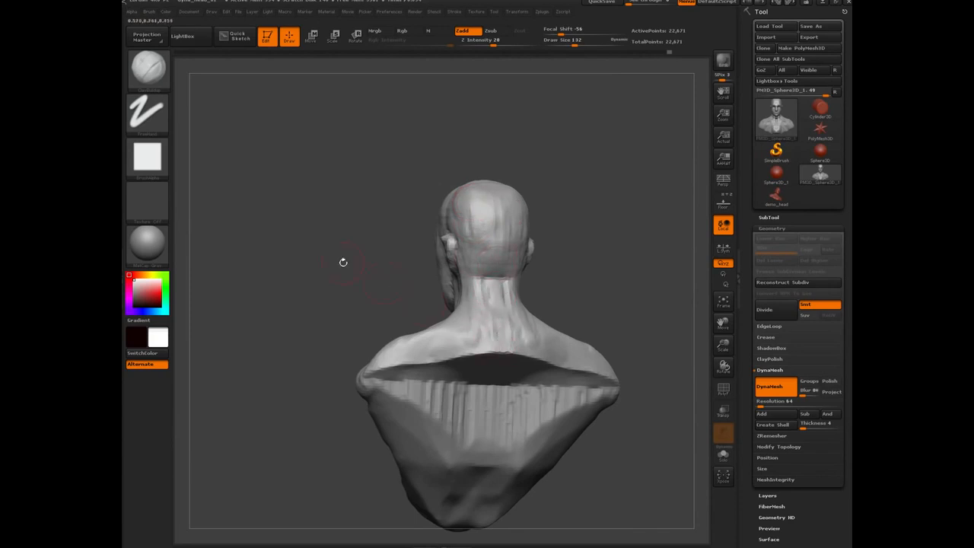
mouse_move(342, 261)
left_mouse_down()
mouse_move(481, 282)
mouse_move(466, 344)
left_mouse_up()
left_click_drag(388, 308, 338, 310)
mouse_move(407, 358)
left_mouse_down()
mouse_move(481, 346)
mouse_move(405, 350)
mouse_move(433, 343)
left_mouse_up()
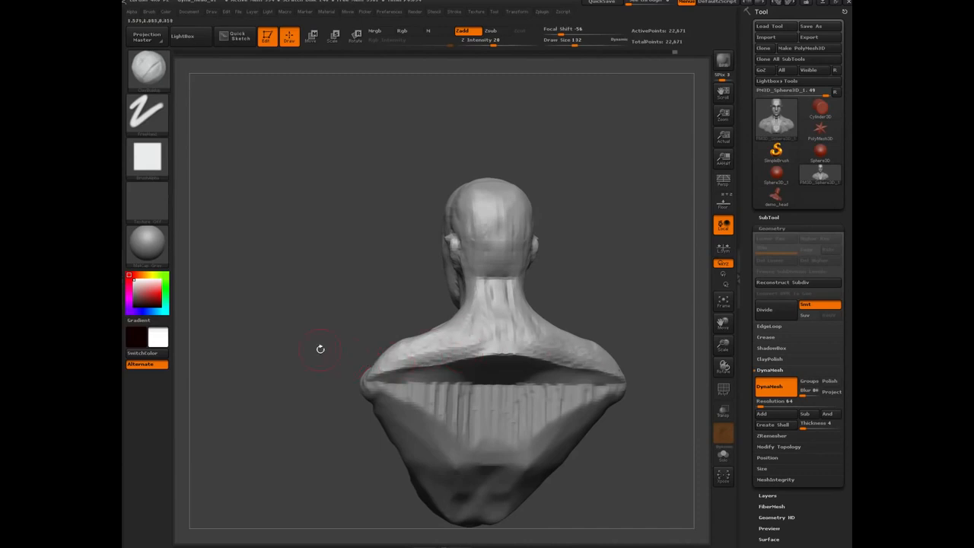
left_click_drag(321, 348, 430, 415)
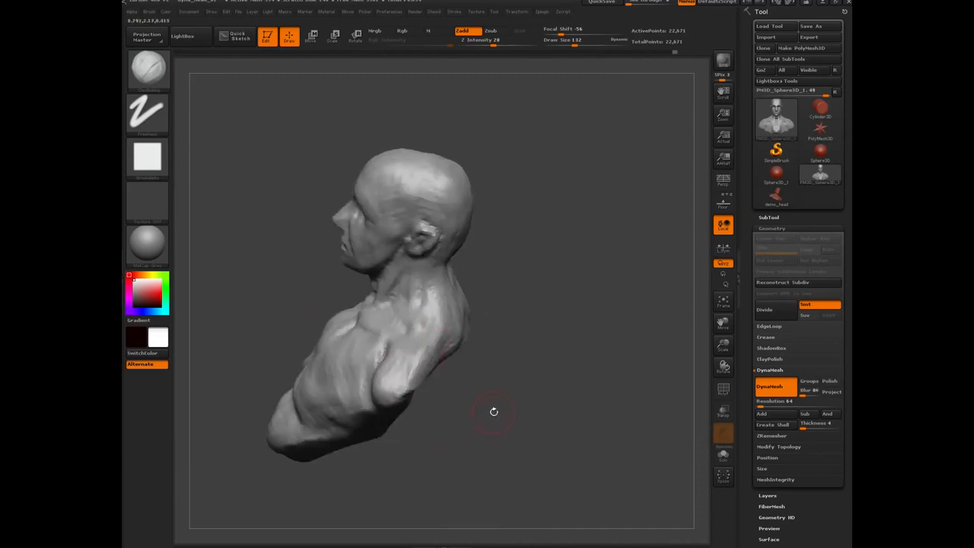
mouse_move(494, 411)
left_mouse_down()
mouse_move(268, 346)
mouse_move(285, 315)
left_mouse_up()
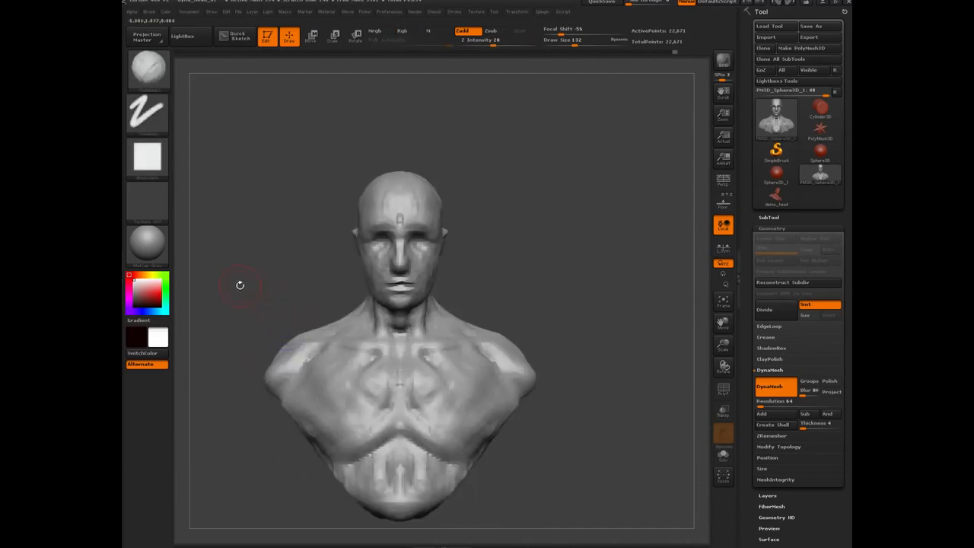
Lay clay strokes along the ribs and flank beneath the outer pectoral.
mouse_move(239, 283)
left_mouse_down("alt")
mouse_move(295, 280)
mouse_move(308, 269)
left_mouse_up("alt")
mouse_move(327, 342)
left_mouse_down("alt")
mouse_move(292, 312)
mouse_move(309, 363)
mouse_move(343, 369)
mouse_move(447, 329)
left_mouse_up("alt")
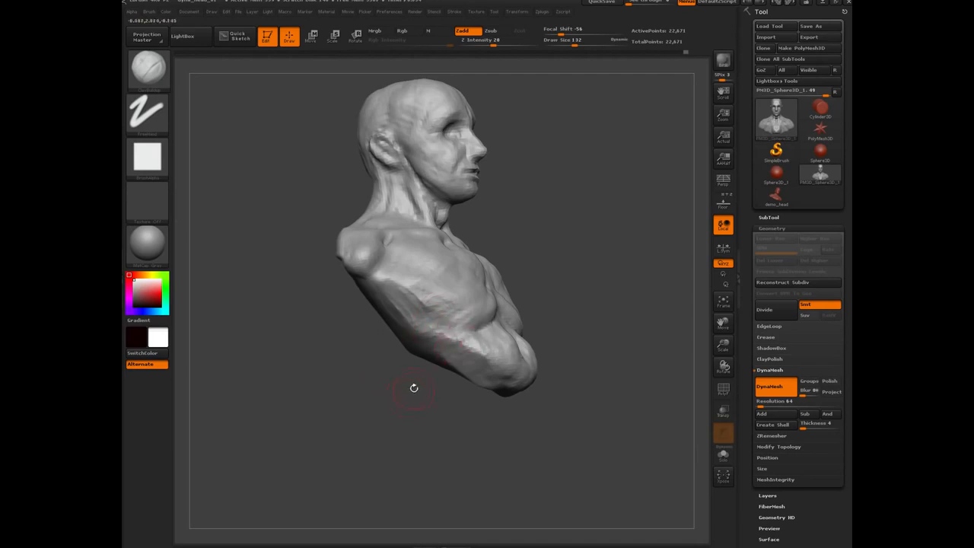
left_click_drag(413, 391, 457, 335)
left_click_drag(455, 394, 468, 342)
left_click_drag(421, 363, 448, 318)
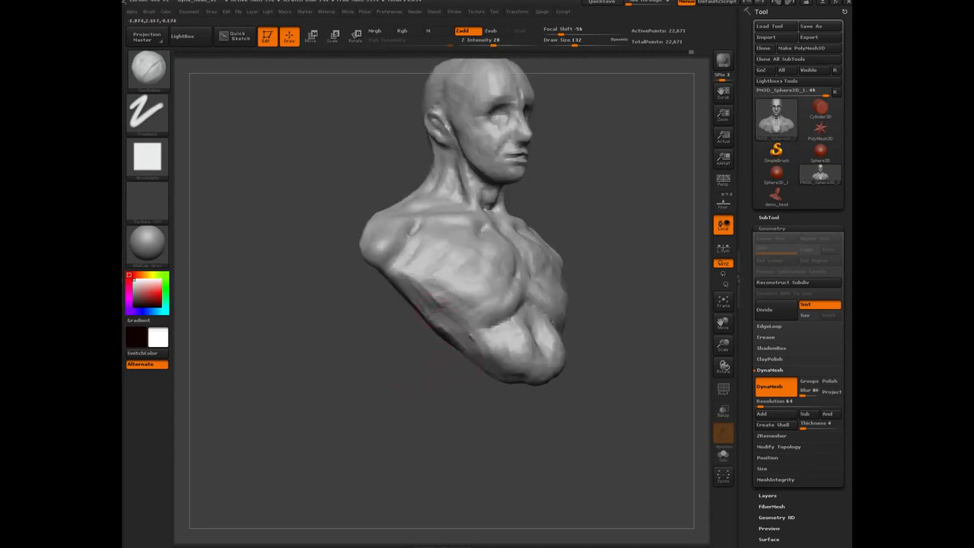
Build up the pectorals with clay strokes following the muscle fibres from the shoulder and outer chest toward the sternum.
left_click_drag(380, 356, 423, 287)
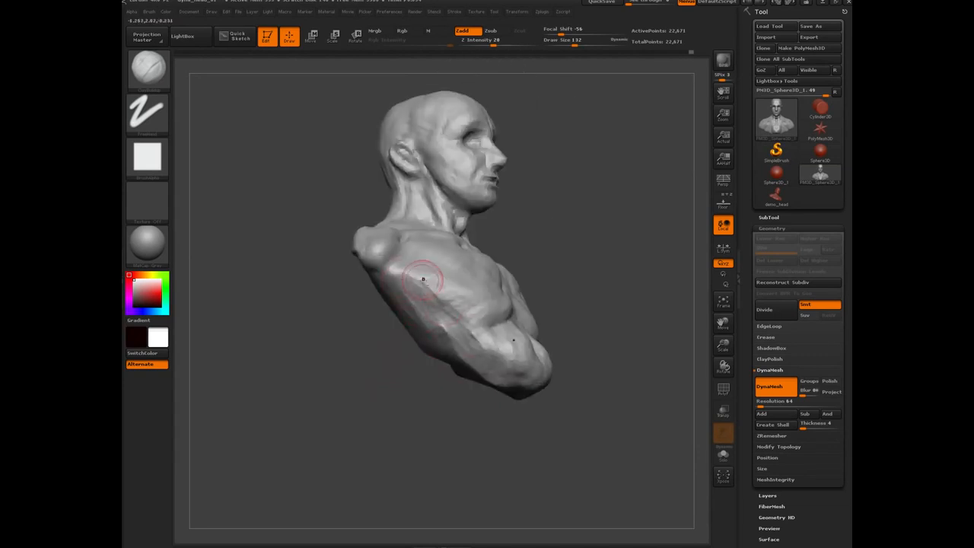
left_click_drag(399, 353, 381, 357, "shift")
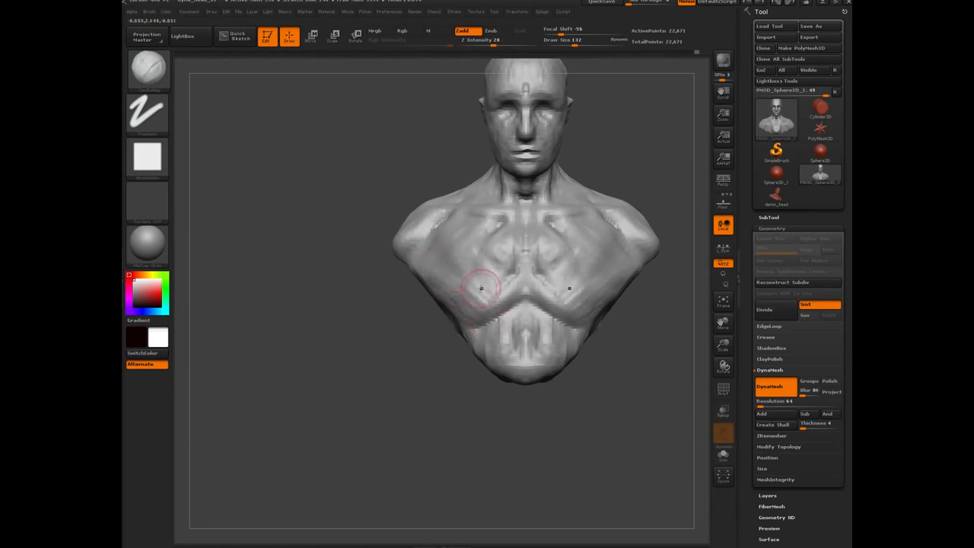
left_click_drag(367, 294, 381, 298)
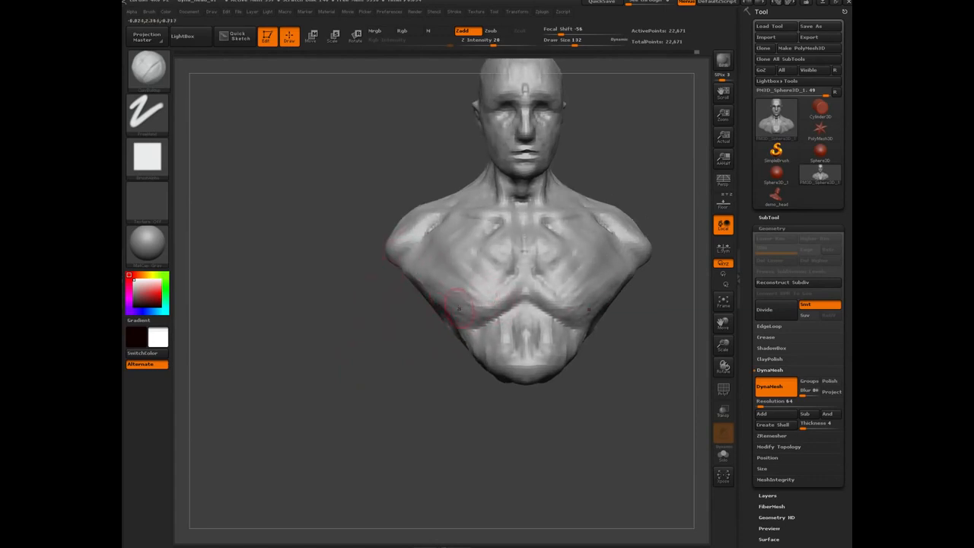
left_click_drag(363, 353, 474, 278)
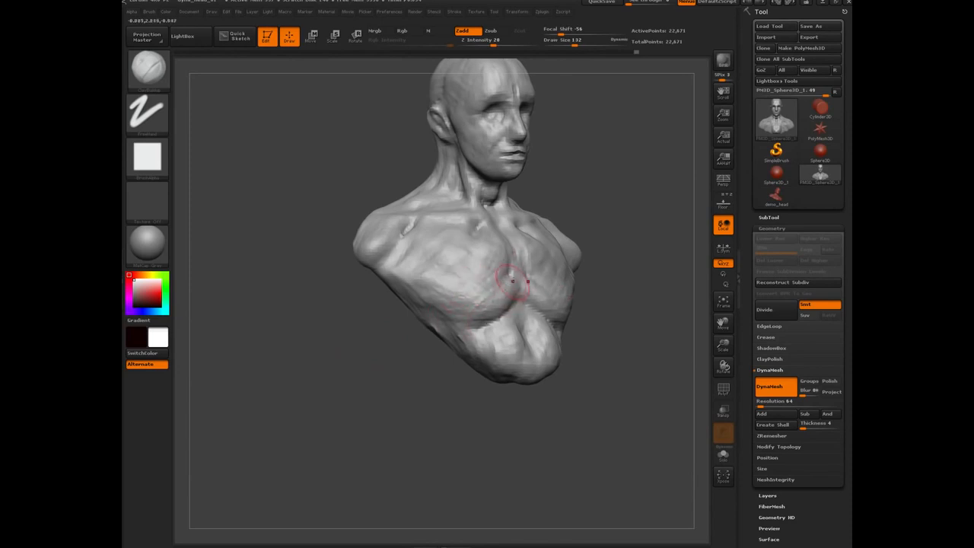
mouse_move(447, 384)
left_mouse_down()
mouse_move(403, 381)
mouse_move(505, 283)
left_mouse_up()
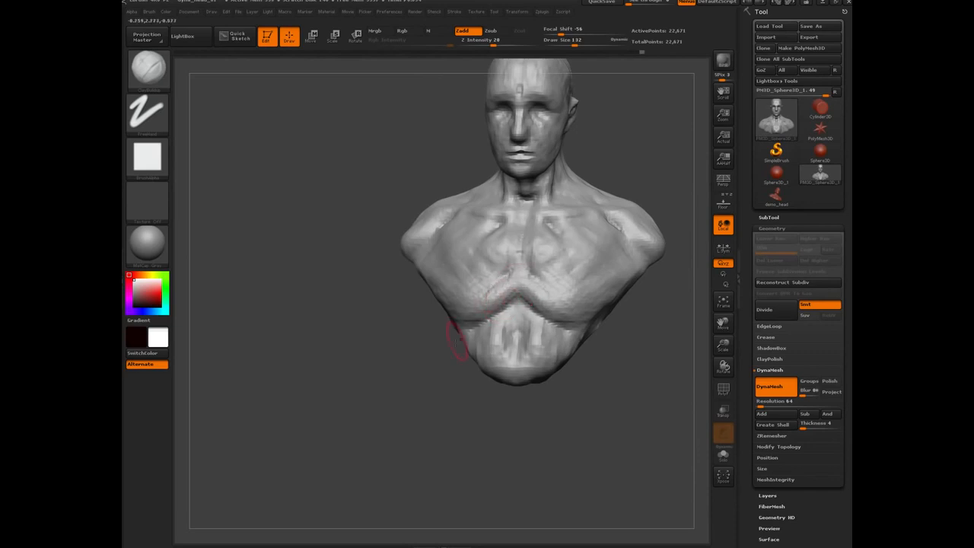
left_click_drag(456, 339, 491, 282)
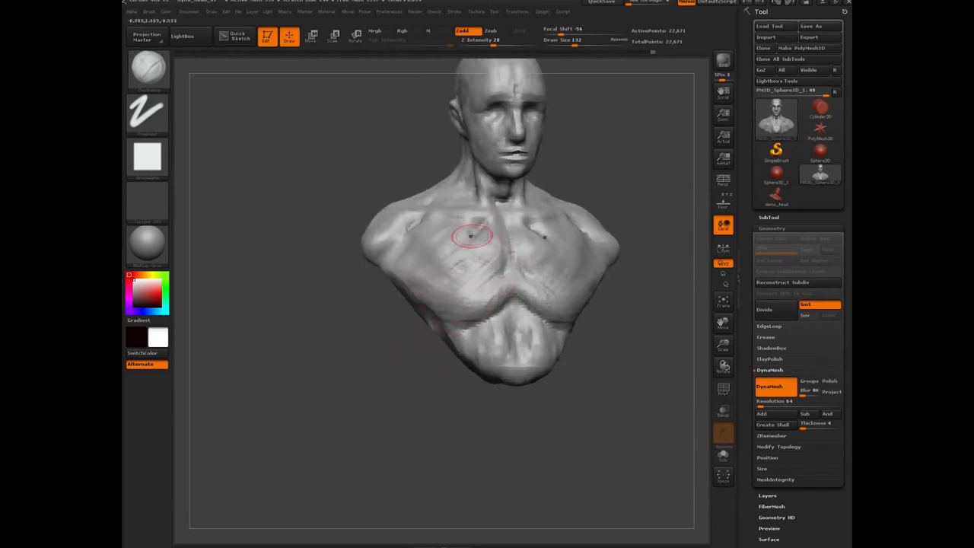
left_click_drag(339, 304, 478, 248)
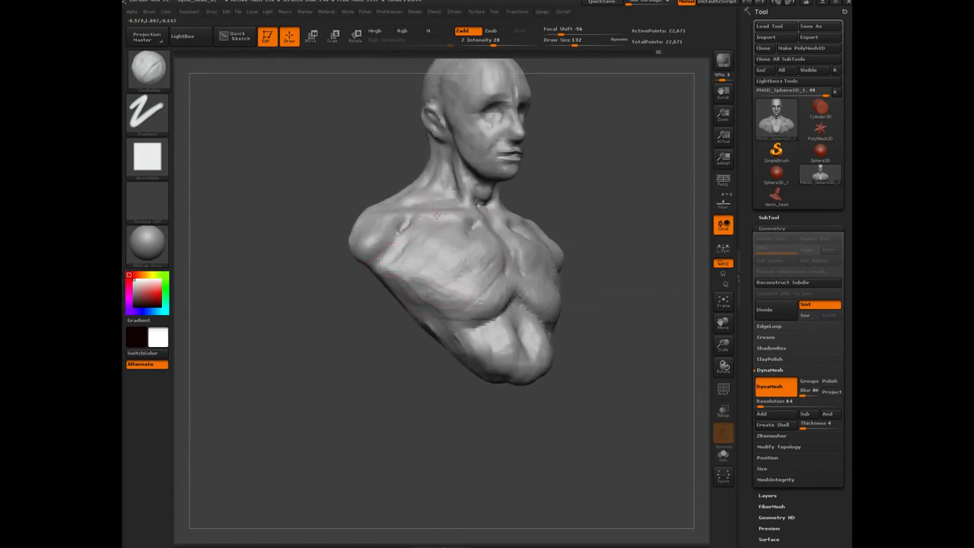
left_click_drag(344, 305, 337, 287, "shift")
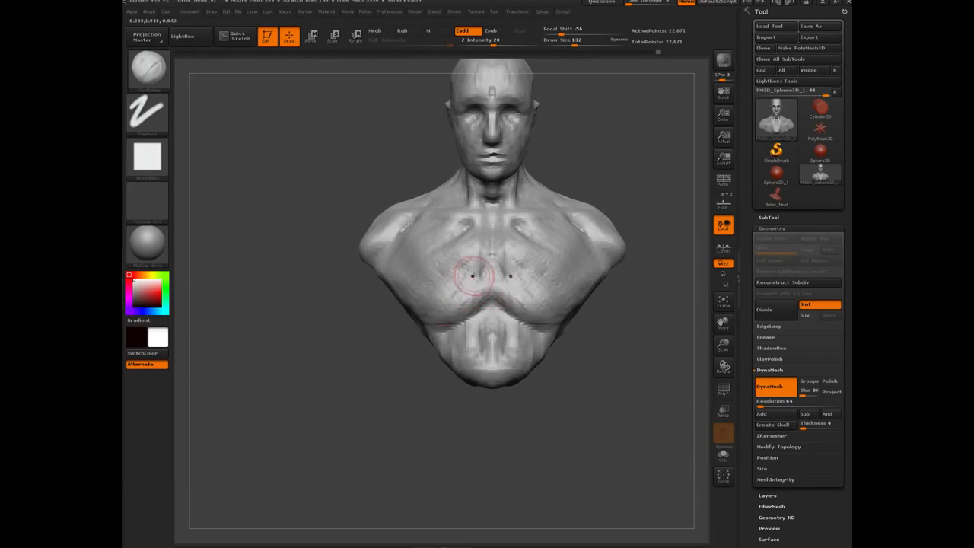
Reduce the brush draw size to 88 and define the sternum and the inner pectoral edges along the chest's centre line.
mouse_move(321, 382)
left_mouse_down()
mouse_move(391, 364)
mouse_move(350, 409)
mouse_move(307, 398)
mouse_move(322, 442)
mouse_move(298, 365)
mouse_move(356, 369)
left_mouse_up()
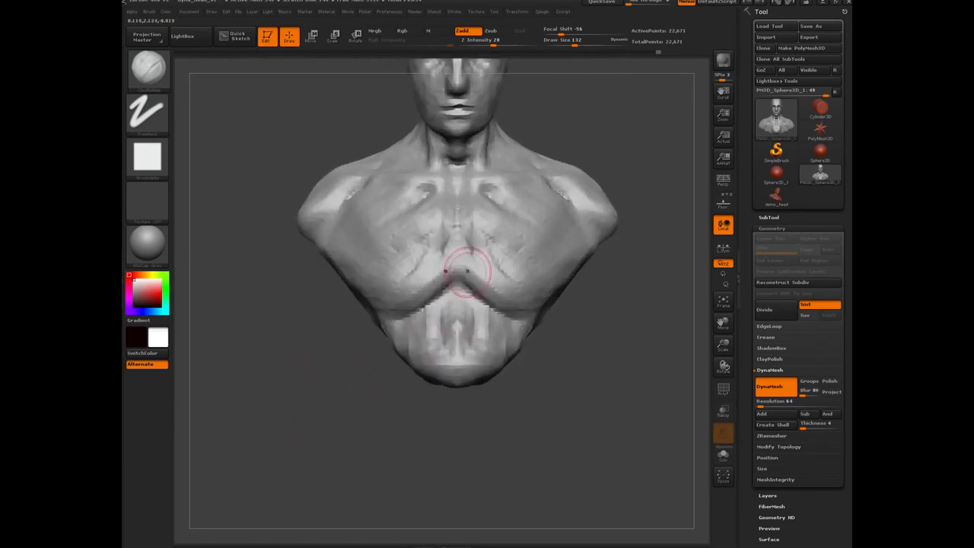
key("bracketleft")
key("bracketleft")
key("bracketleft")
key("bracketleft")
key("bracketleft")
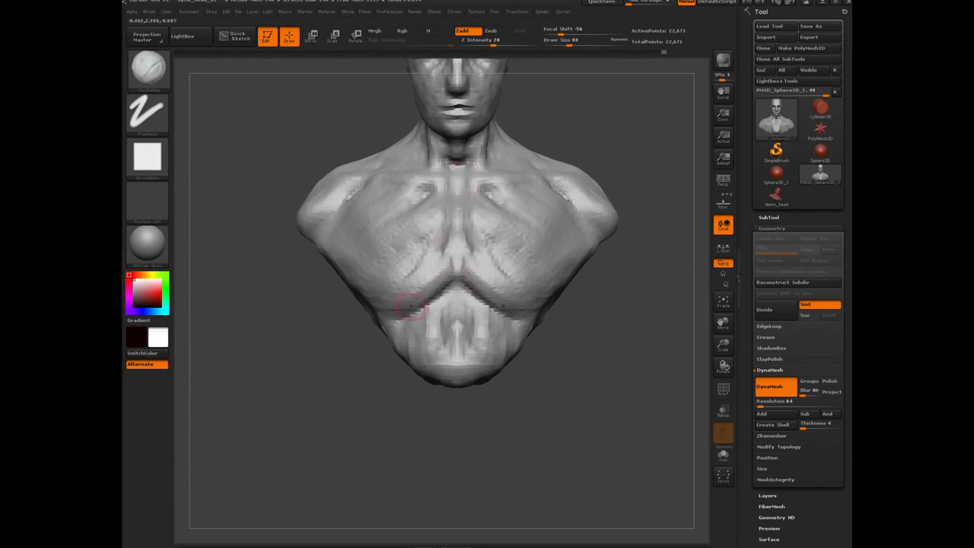
left_click_drag(308, 368, 446, 261)
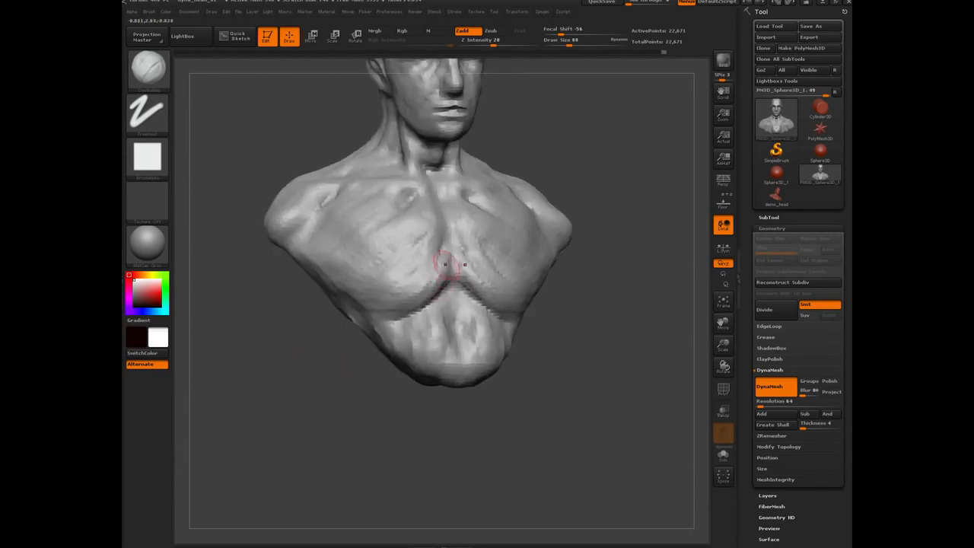
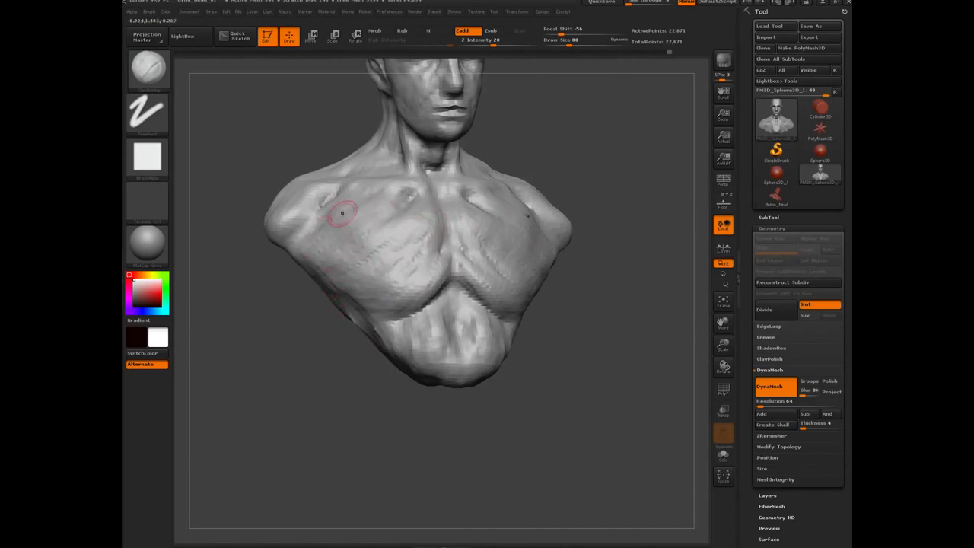
Lay finer clay strokes across the outer pectorals and along their lower edge to suggest muscle fibres.
left_click_drag(275, 304, 321, 233)
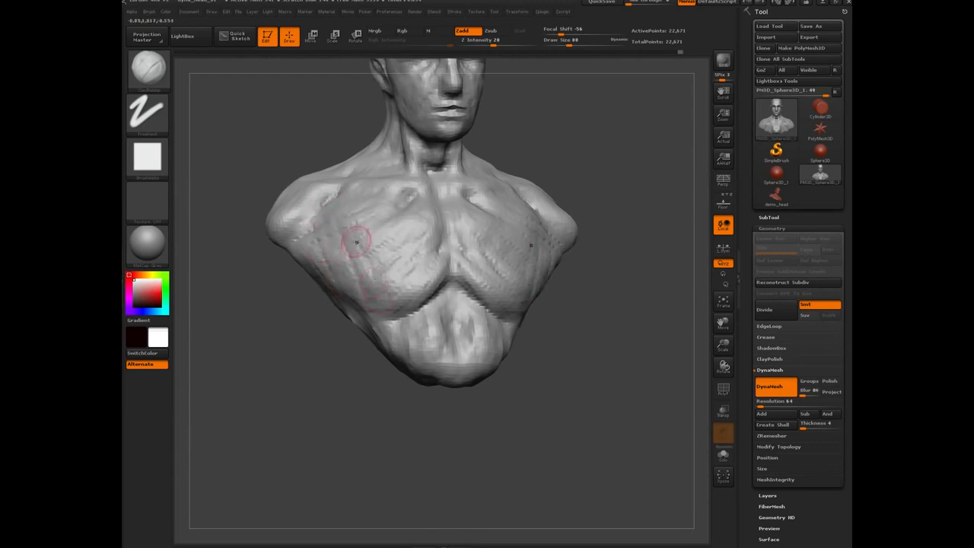
left_click_drag(325, 344, 372, 279)
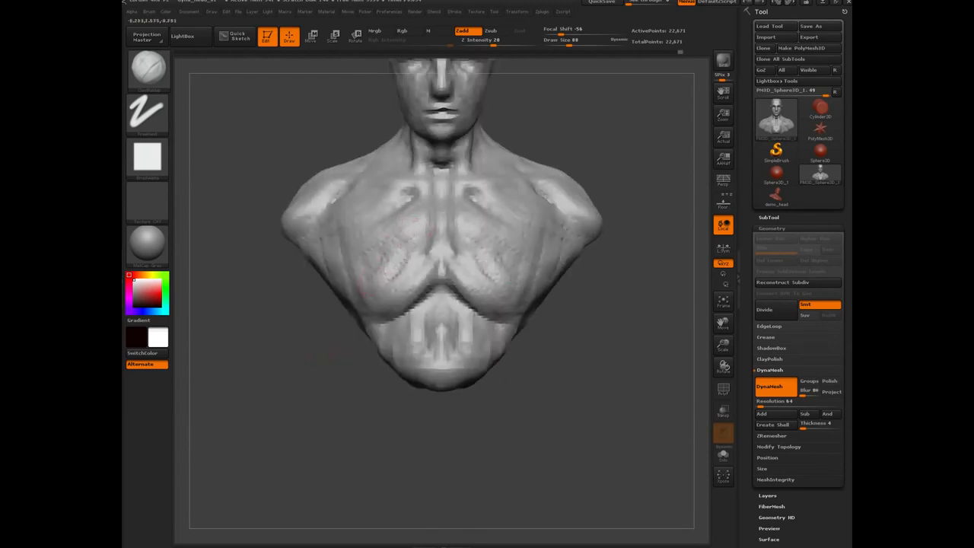
left_click_drag(477, 263, 374, 271)
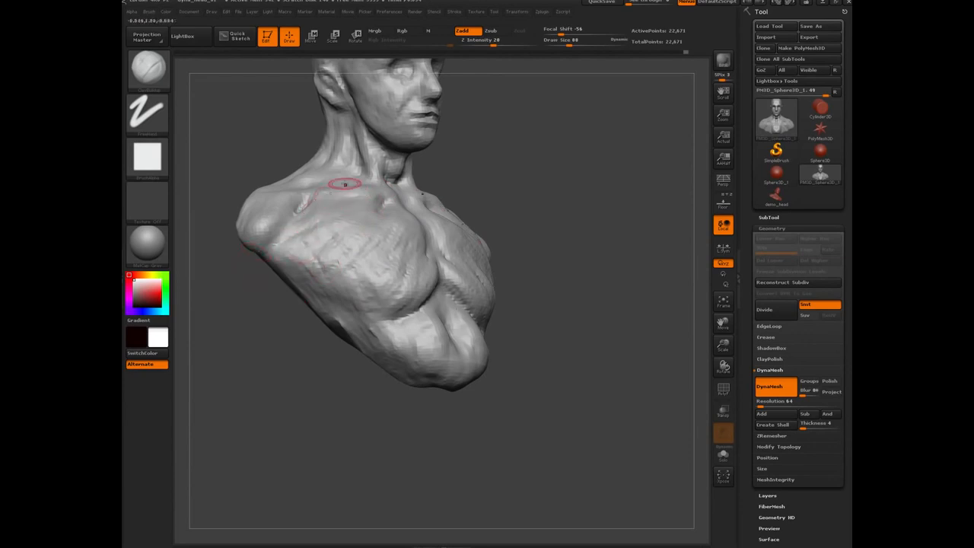
left_click_drag(253, 300, 484, 276, "shift")
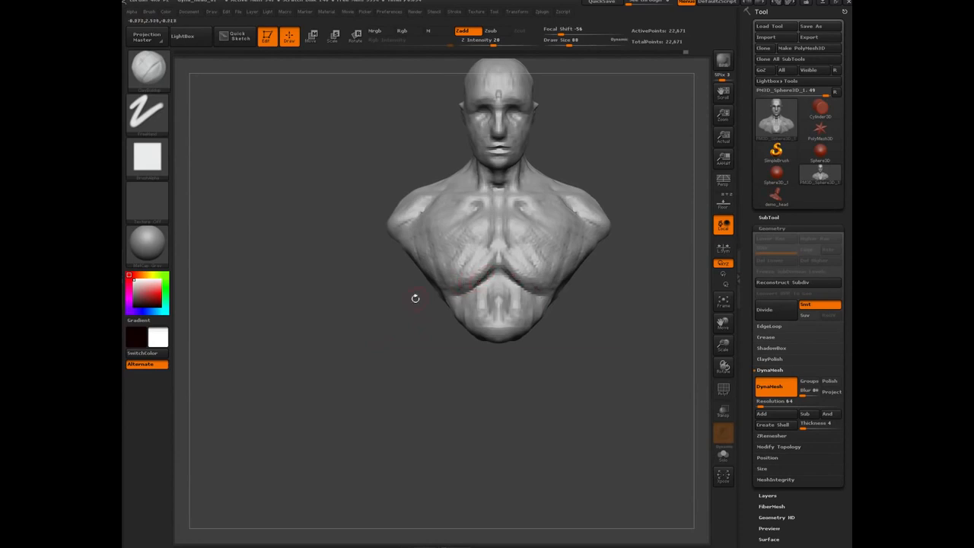
mouse_move(415, 299)
left_mouse_down()
mouse_move(338, 327)
mouse_move(324, 358)
mouse_move(505, 374)
mouse_move(506, 413)
left_mouse_up()
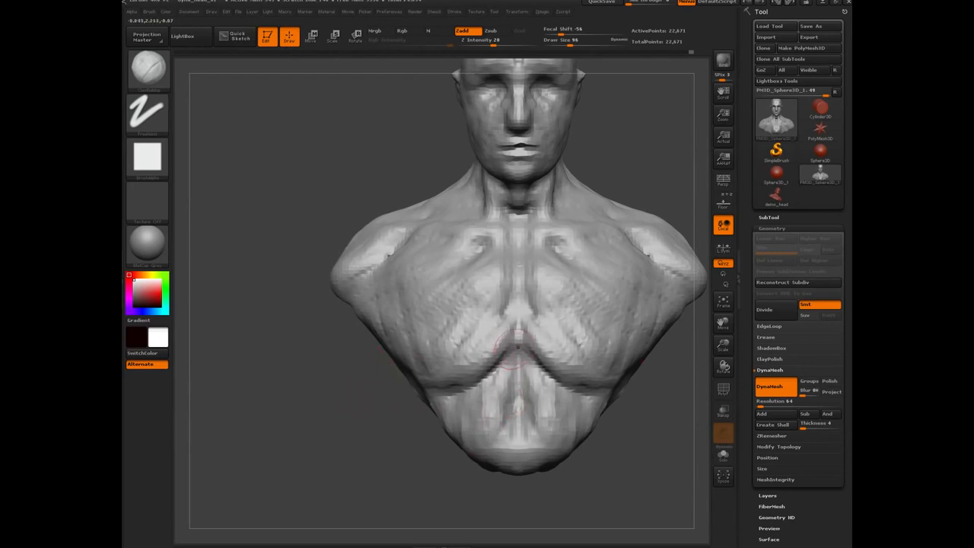
Build up the side of the neck and the trapezius down to the shoulder with clay strokes at draw size 96.
left_click_drag(316, 380, 447, 224)
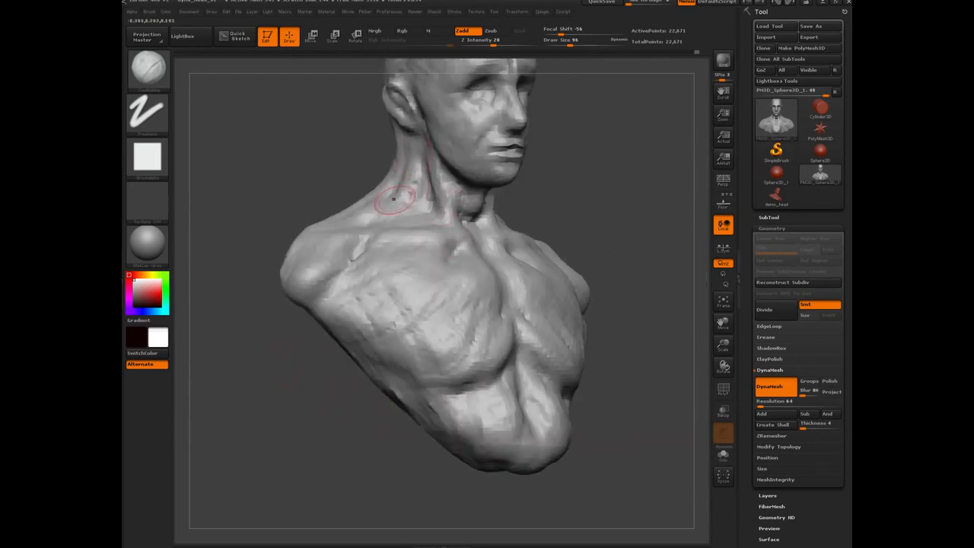
left_click_drag(299, 153, 358, 217)
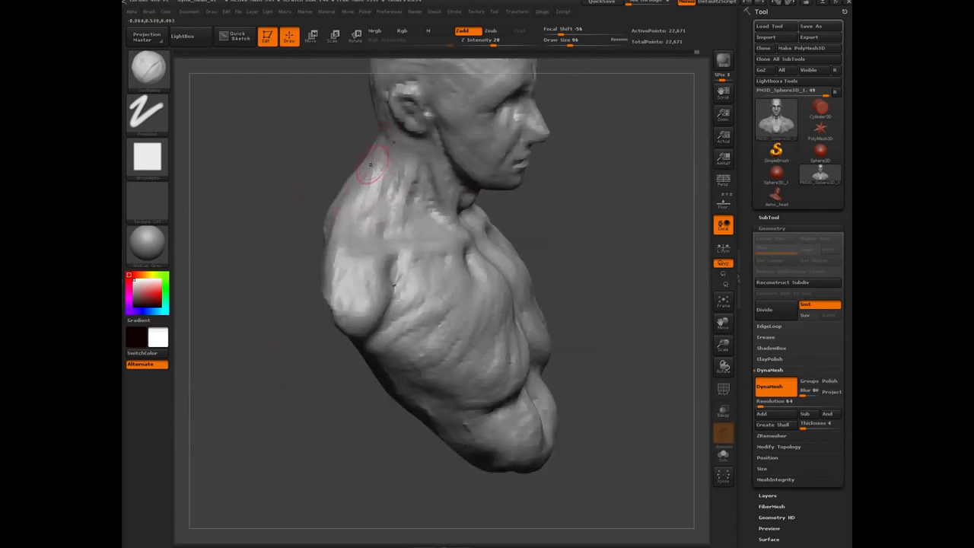
left_click_drag(299, 261, 358, 174)
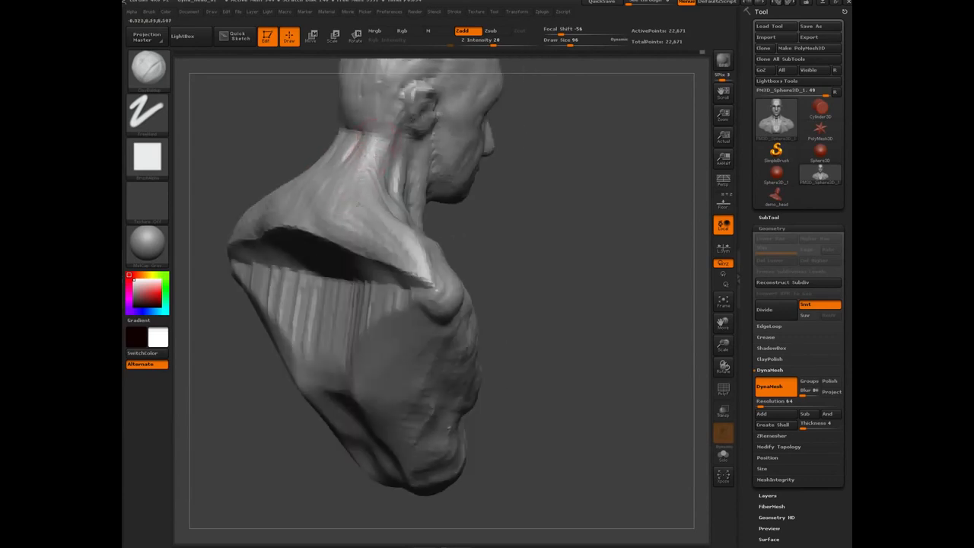
left_click_drag(265, 381, 358, 251)
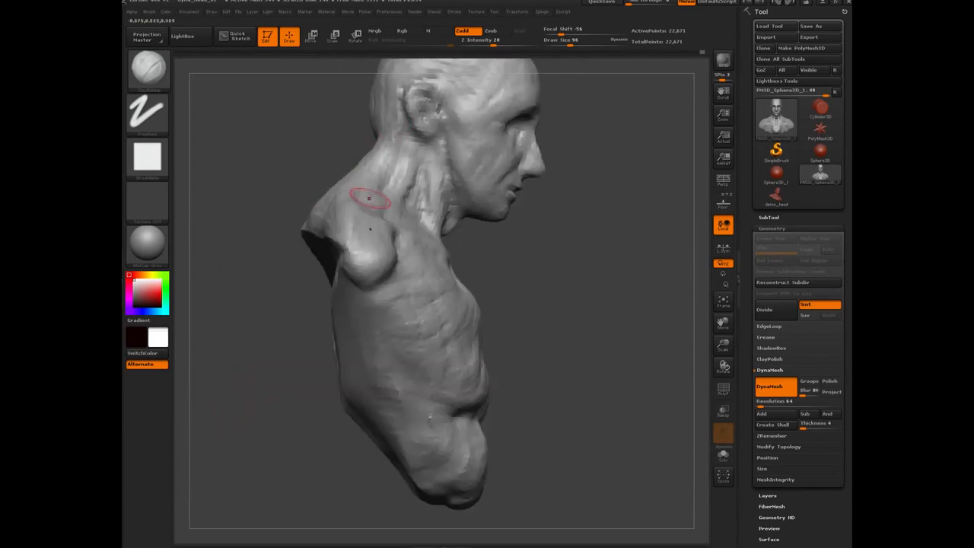
left_click_drag(320, 141, 359, 161)
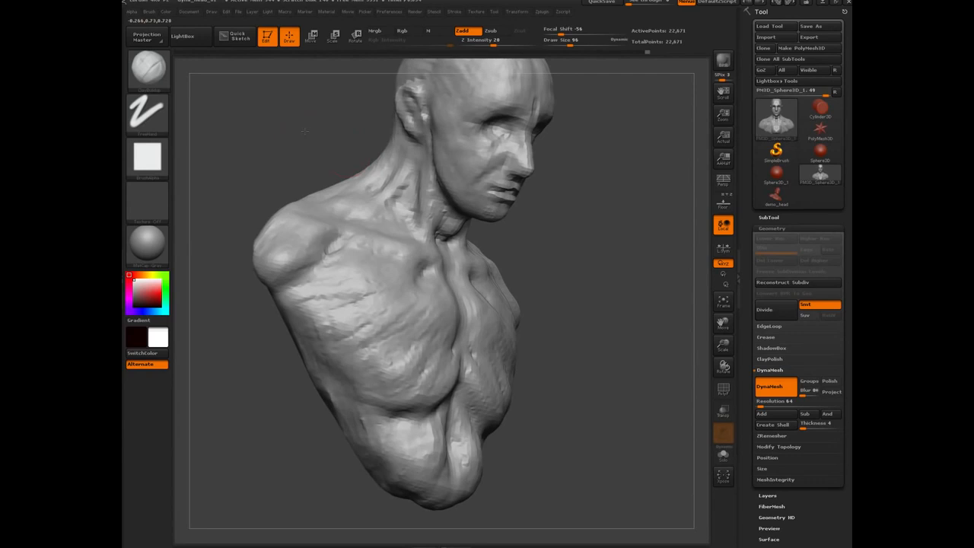
left_click_drag(305, 129, 389, 179)
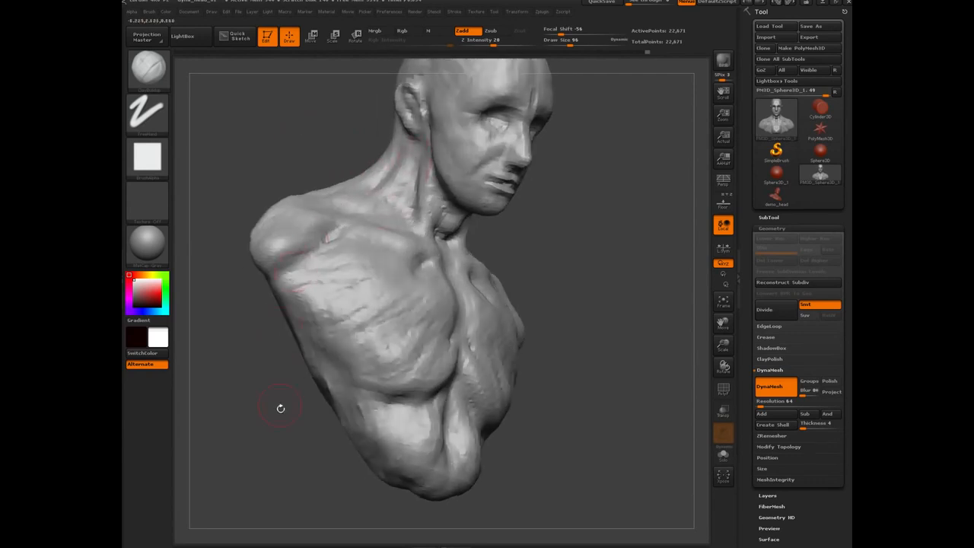
Push the lower front of the torso inward in side view with a large Move brush.
left_click_drag(277, 422, 427, 449, "shift")
mouse_move(330, 450)
left_mouse_down("alt")
mouse_move(277, 339)
mouse_move(295, 348)
mouse_move(316, 378)
mouse_move(269, 370)
mouse_move(296, 343)
left_mouse_up("alt")
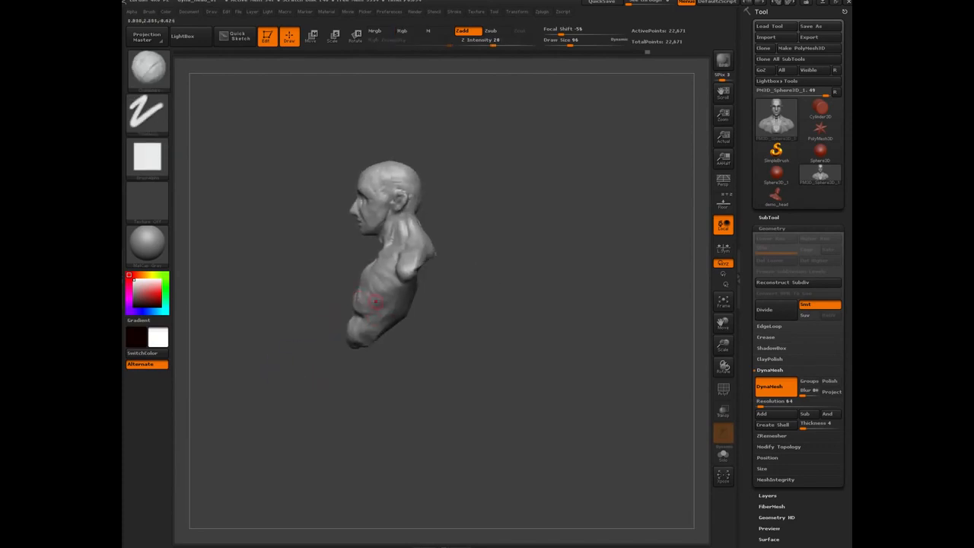
key("b")
key("s")
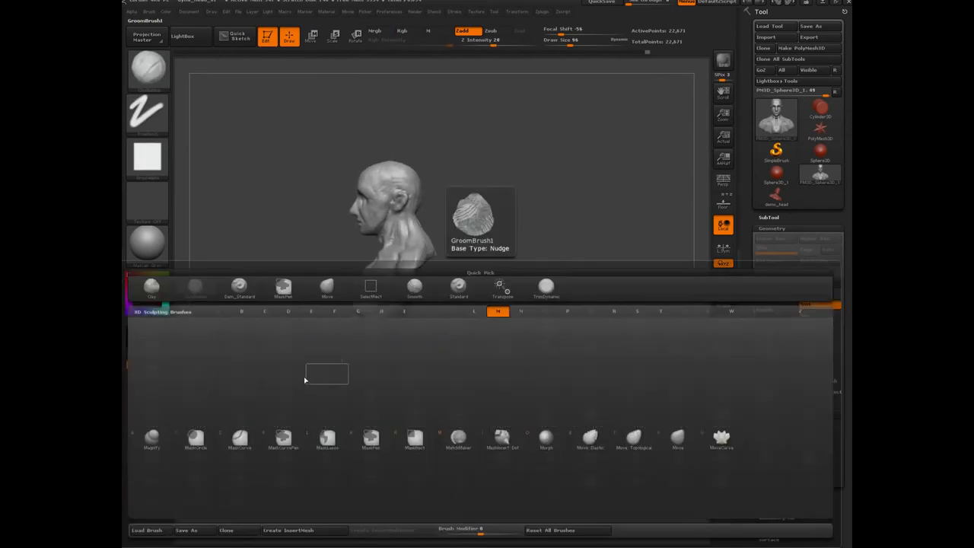
key("t")
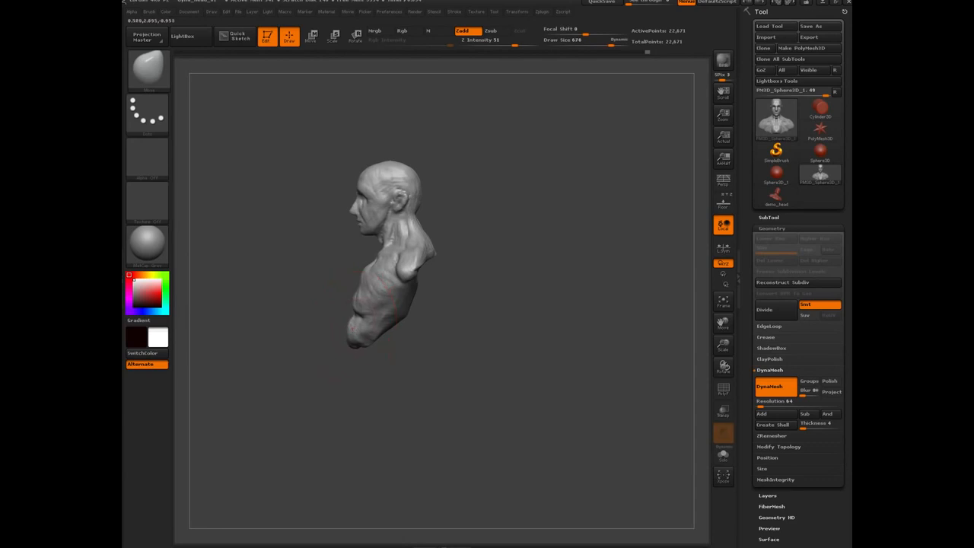
mouse_move(351, 335)
left_mouse_down()
mouse_move(382, 346)
mouse_move(361, 322)
left_mouse_up()
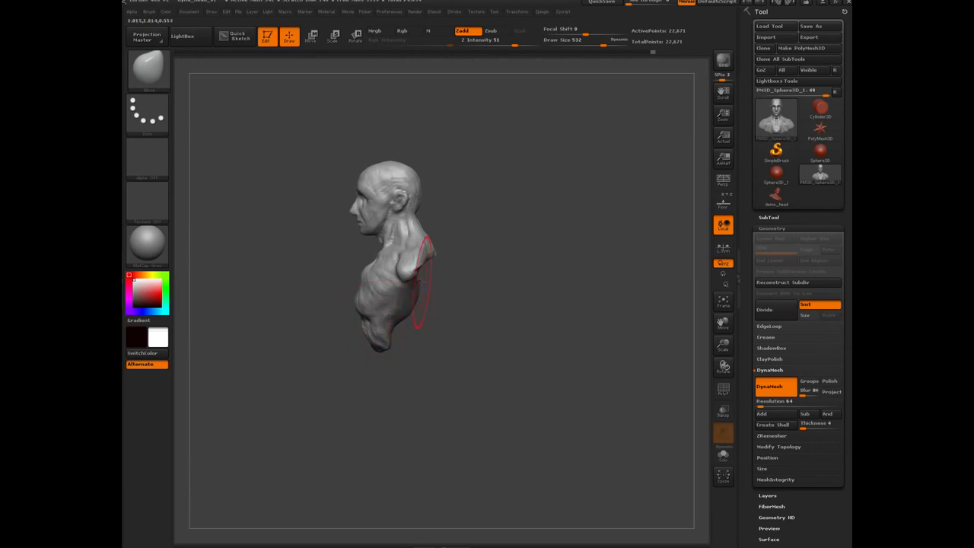
Pull the upper back outward behind the shoulder and adjust the chest profile, reducing the Move brush's draw size to 424.
left_click_drag(419, 282, 438, 282)
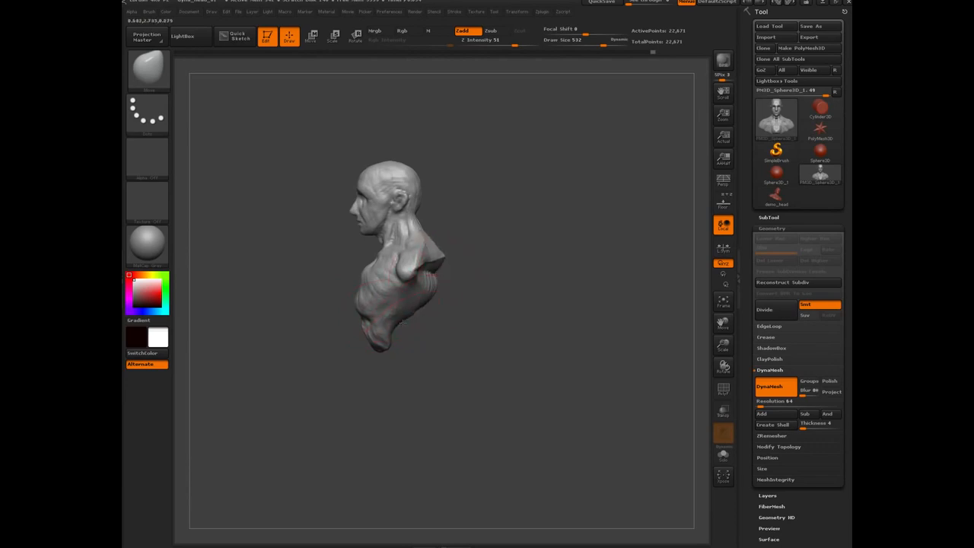
left_click_drag(435, 271, 441, 276)
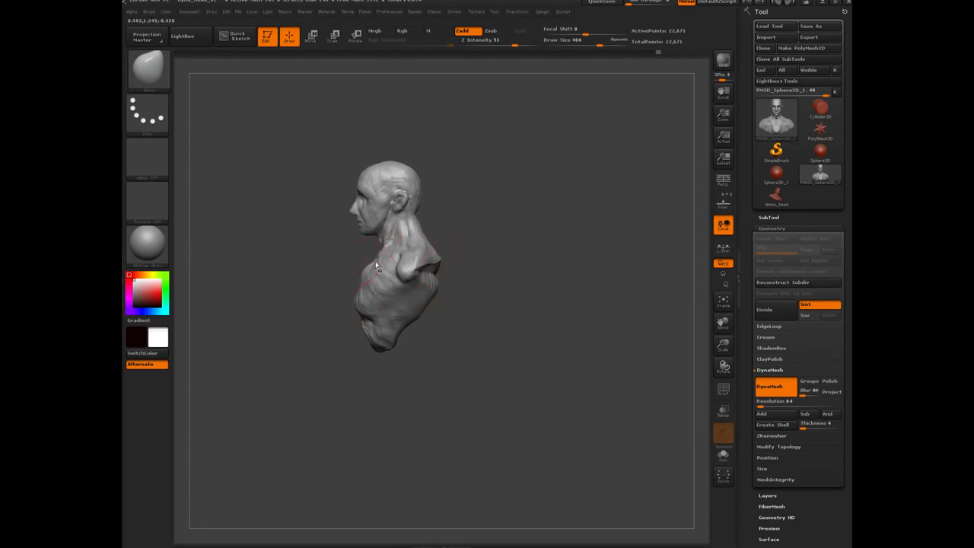
key("[")
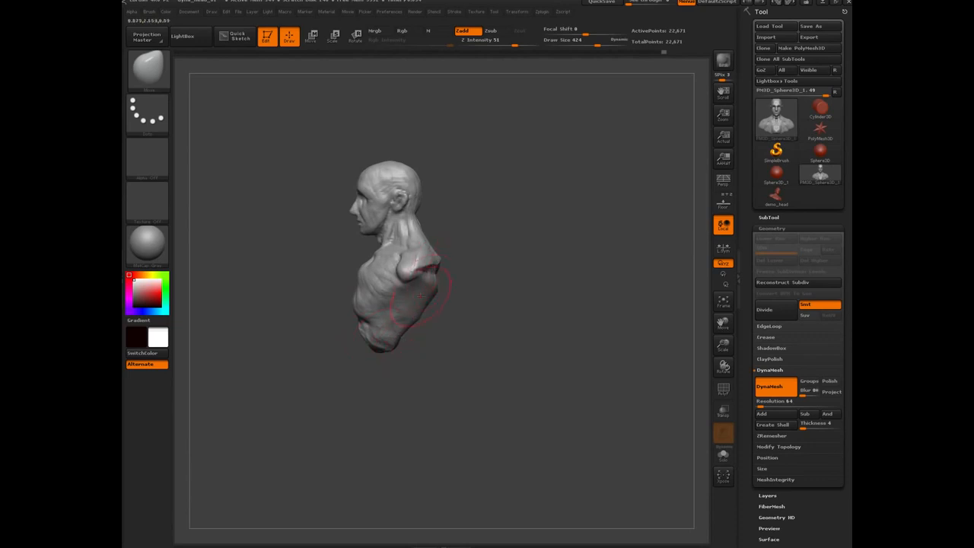
Switch to ClayBuildup at draw size 332 and add volume to the flank and side of the rib cage.
left_click_drag(307, 360, 334, 444)
key("b")
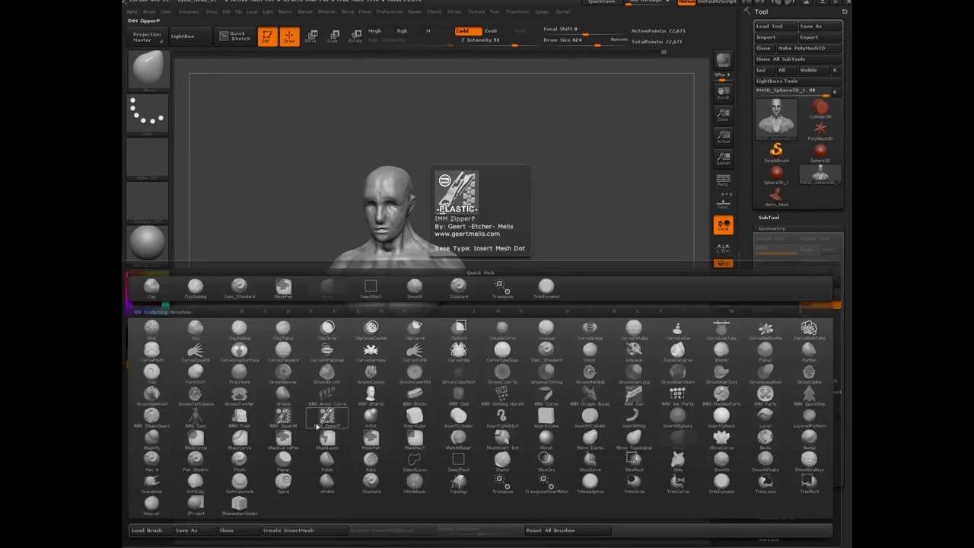
key("c")
key("b")
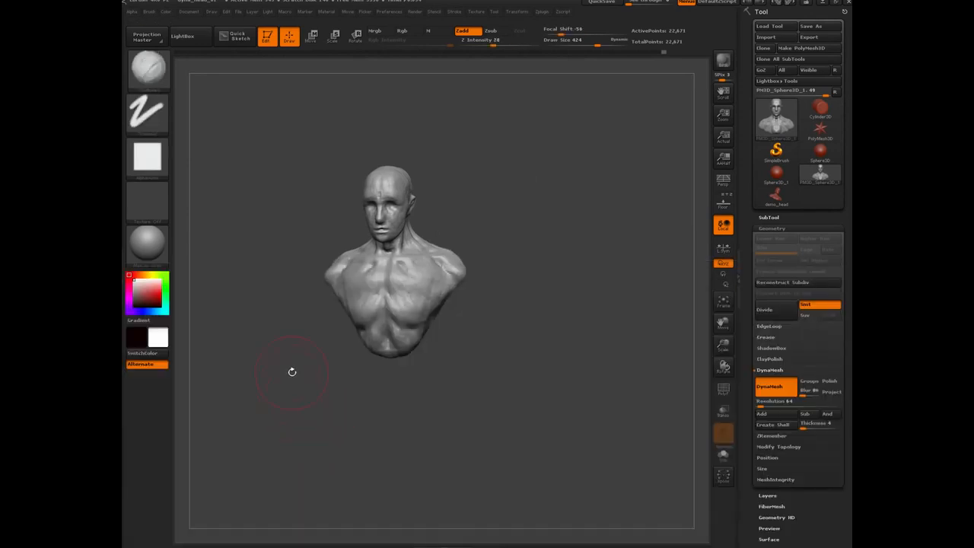
mouse_move(291, 372)
left_mouse_down()
mouse_move(370, 368)
mouse_move(509, 299)
mouse_move(487, 330)
mouse_move(511, 335)
left_mouse_up()
mouse_move(481, 280)
left_mouse_down()
mouse_move(471, 323)
mouse_move(513, 273)
left_mouse_up()
left_click_drag(504, 372, 460, 336)
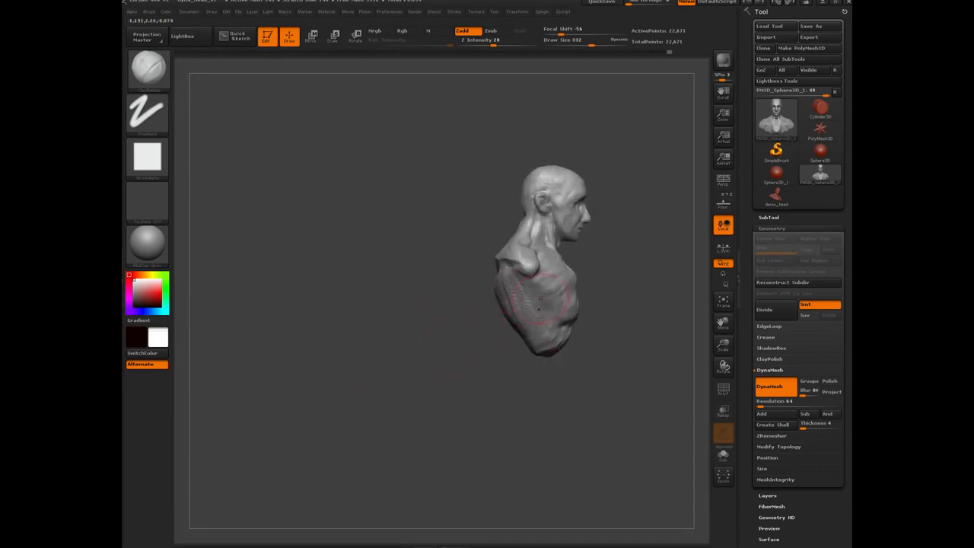
Fill out the abdomen and the underside of the torso below the pectorals with broad clay strokes.
mouse_move(466, 371)
left_mouse_down()
mouse_move(416, 374)
mouse_move(376, 335)
mouse_move(380, 373)
left_mouse_up()
left_click_drag(381, 372, 483, 331)
left_click_drag(498, 364, 440, 339)
mouse_move(527, 305)
left_mouse_down()
mouse_move(521, 327)
mouse_move(557, 306)
left_mouse_up()
left_click_drag(471, 340, 557, 320)
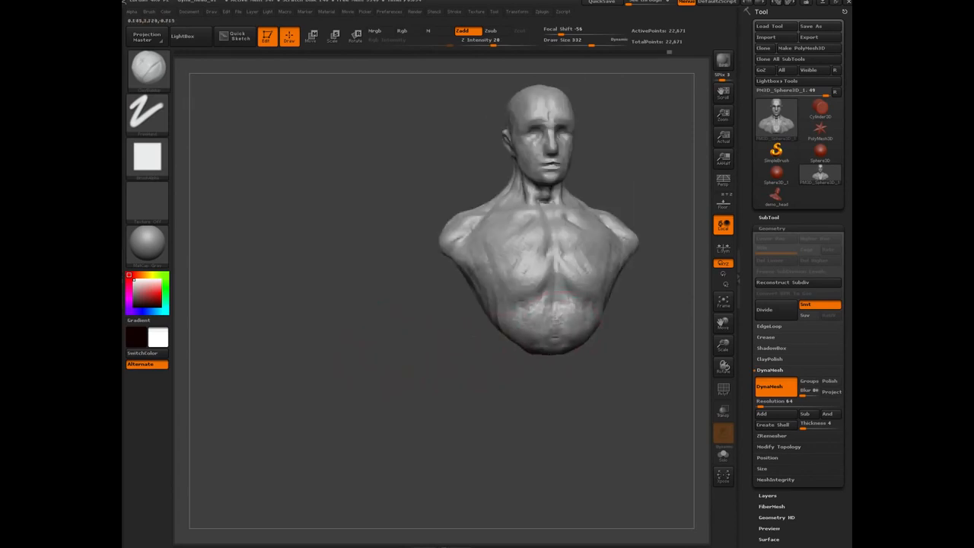
left_click_drag(435, 386, 449, 346)
mouse_move(531, 327)
left_mouse_down()
mouse_move(554, 358)
mouse_move(533, 379)
mouse_move(525, 361)
left_mouse_up()
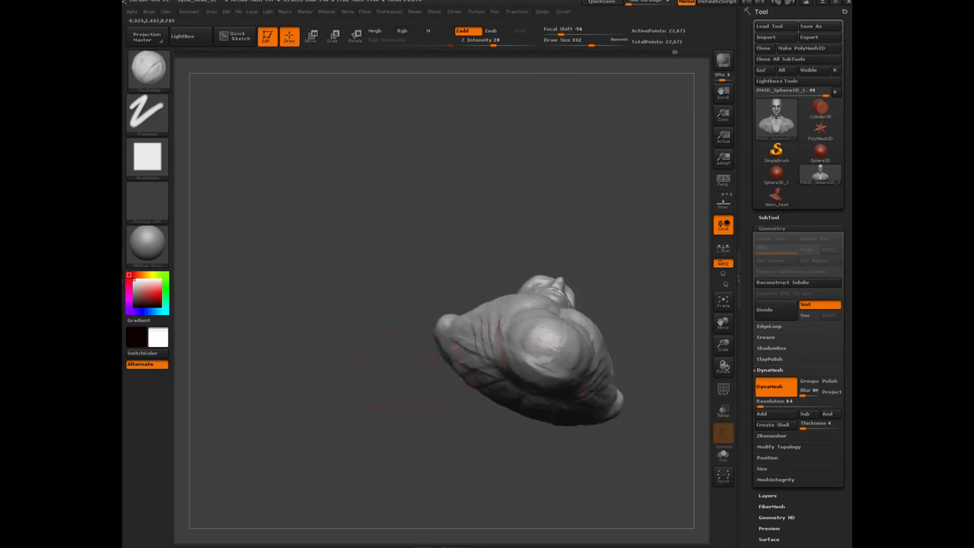
Build up the pectorals and the abdomen below them with ClayBuildup strokes, reducing the draw size to 304.
left_click_drag(399, 373, 338, 373, "shift")
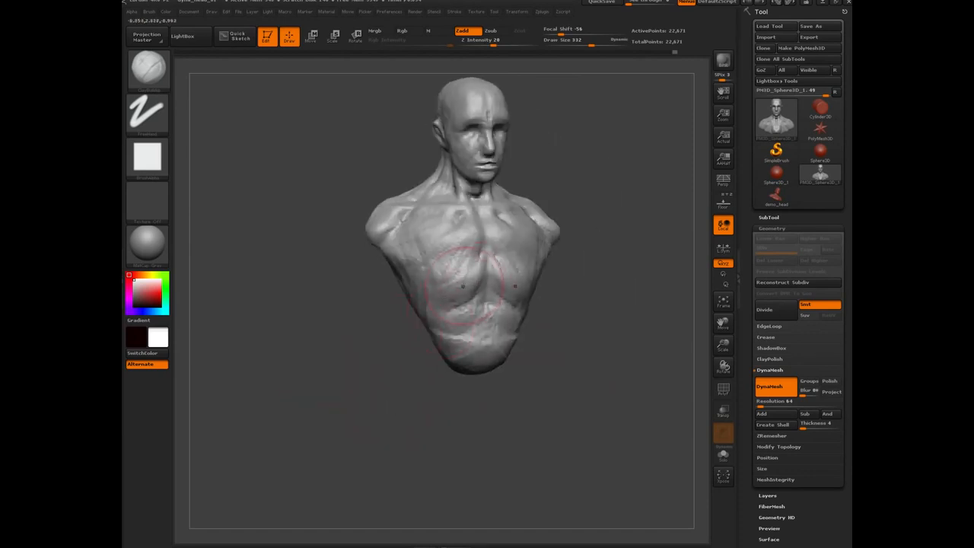
mouse_move(463, 286)
left_mouse_down()
mouse_move(433, 297)
mouse_move(472, 262)
mouse_move(412, 271)
left_mouse_up()
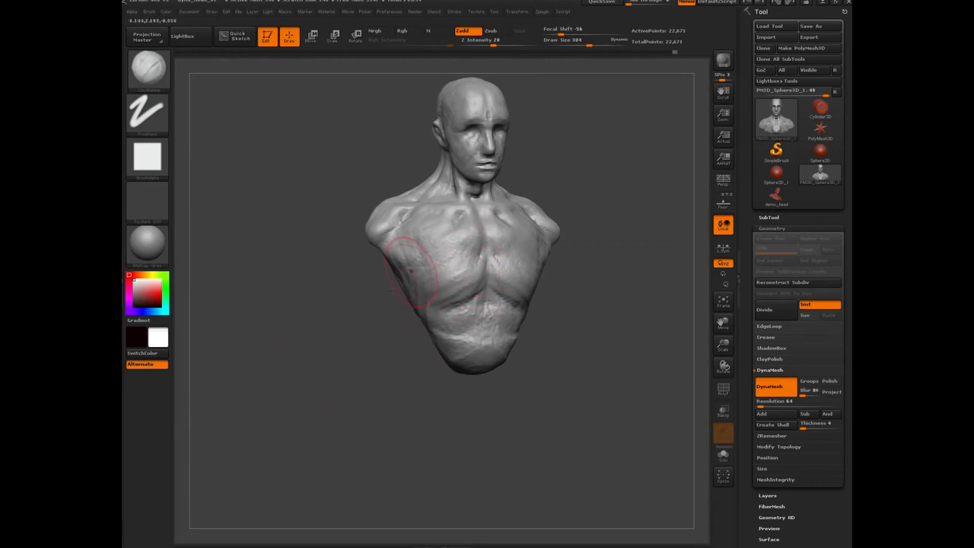
left_click_drag(332, 300, 358, 303)
mouse_move(456, 250)
left_mouse_down()
mouse_move(390, 249)
mouse_move(394, 223)
left_mouse_up()
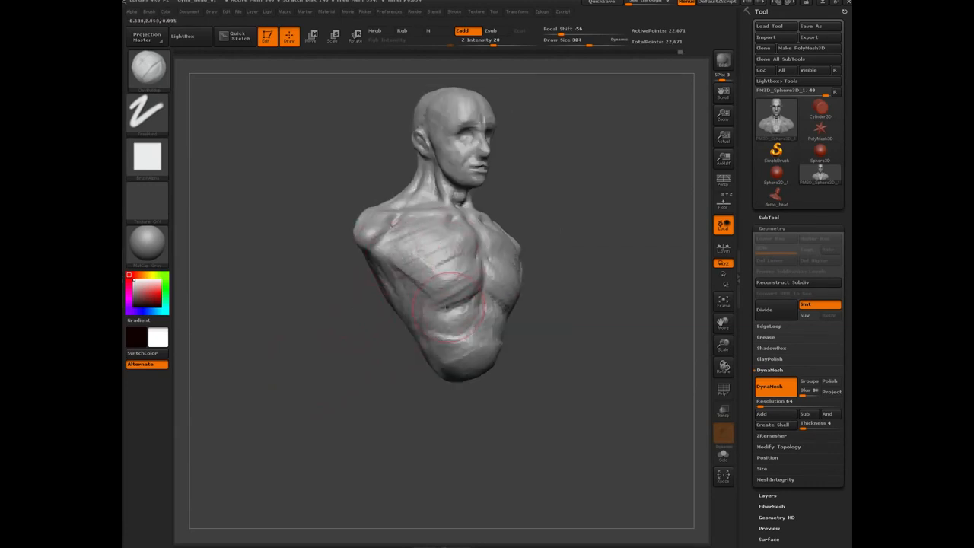
left_click_drag(368, 335, 311, 331)
left_click_drag(463, 298, 466, 343)
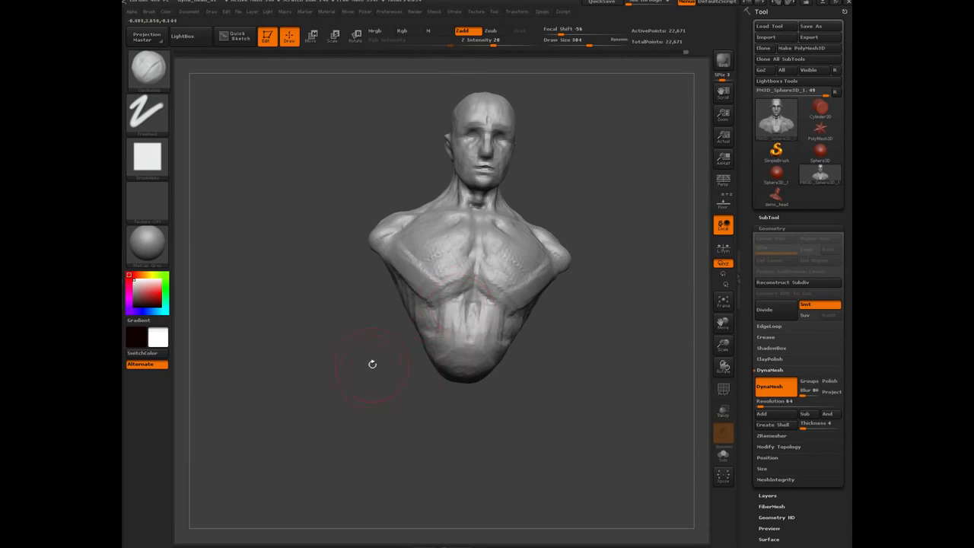
Add clay across the upper back between the shoulders and down along the spine, using a smaller brush for the spine.
left_click_drag(372, 364, 282, 361)
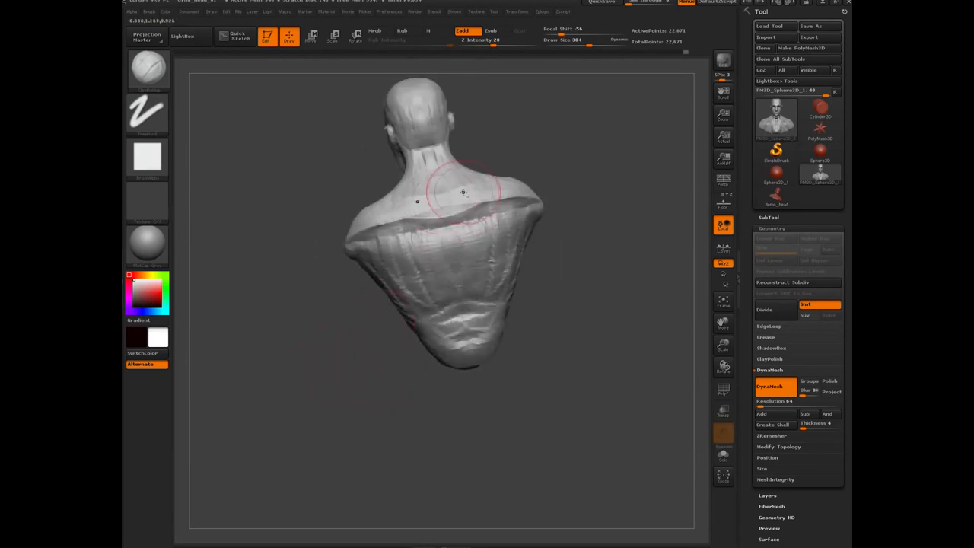
mouse_move(463, 204)
left_mouse_down()
mouse_move(388, 198)
mouse_move(477, 228)
mouse_move(414, 243)
left_mouse_up()
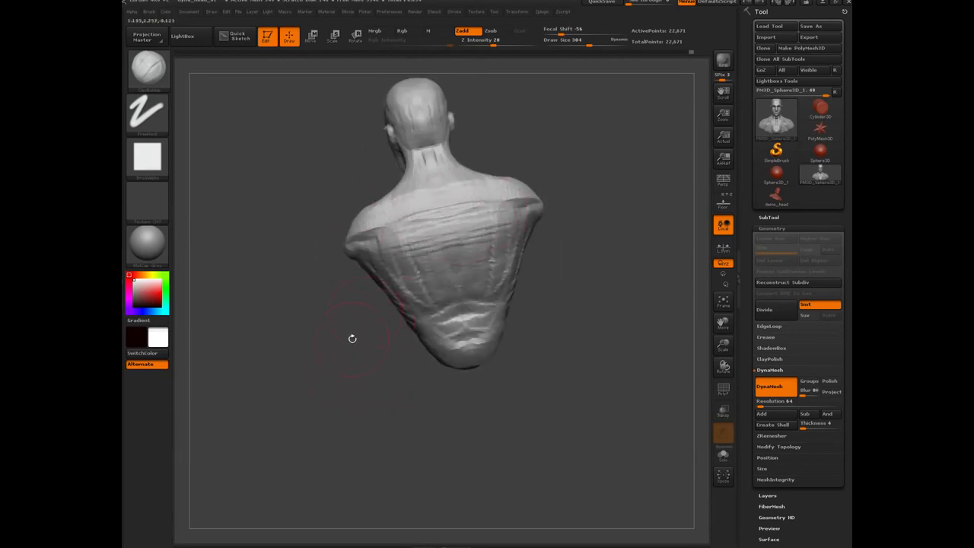
left_click_drag(353, 338, 415, 335)
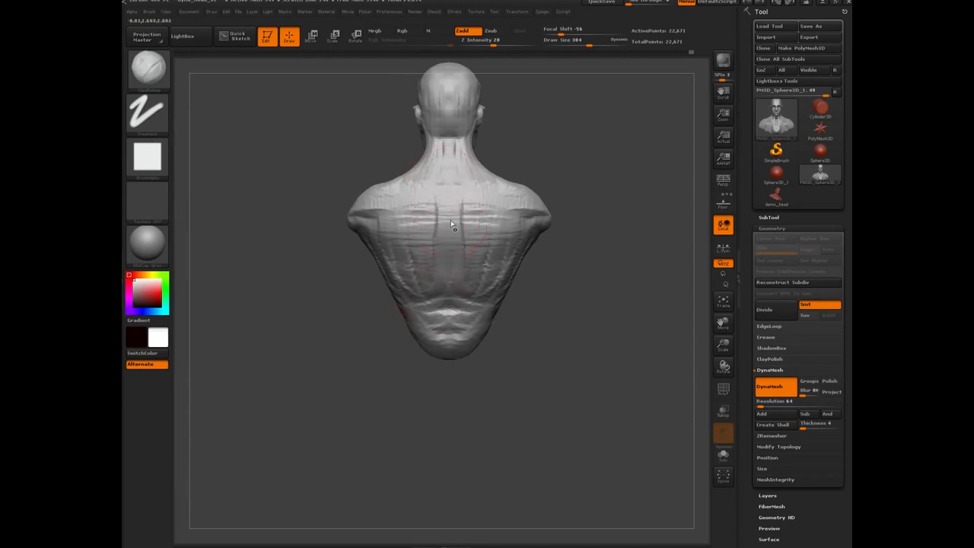
key("[")
key("[")
left_click_drag(449, 224, 449, 335)
Bulk out the waist and hips at the base of the torso and refine the chest and flank, with draw size reduced to 164.
mouse_move(357, 365)
left_mouse_down()
mouse_move(304, 376)
mouse_move(412, 359)
mouse_move(395, 338)
mouse_move(403, 367)
left_mouse_up()
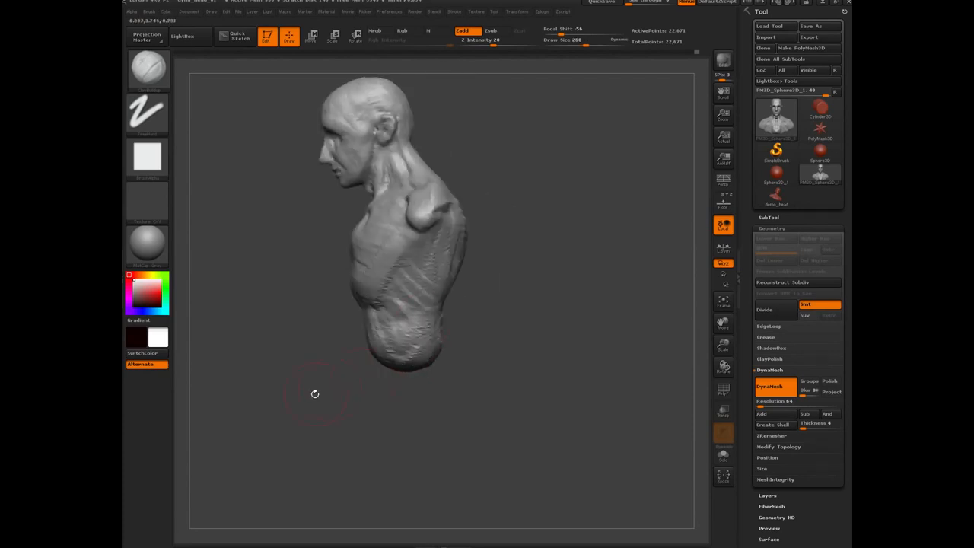
left_click_drag(315, 394, 388, 386)
mouse_move(367, 340)
left_mouse_down()
mouse_move(365, 353)
mouse_move(377, 339)
left_mouse_up()
mouse_move(314, 378)
left_mouse_down()
mouse_move(308, 362)
mouse_move(295, 367)
mouse_move(333, 356)
mouse_move(365, 283)
mouse_move(367, 303)
left_mouse_up()
mouse_move(299, 353)
left_mouse_down()
mouse_move(278, 311)
mouse_move(326, 236)
left_mouse_up()
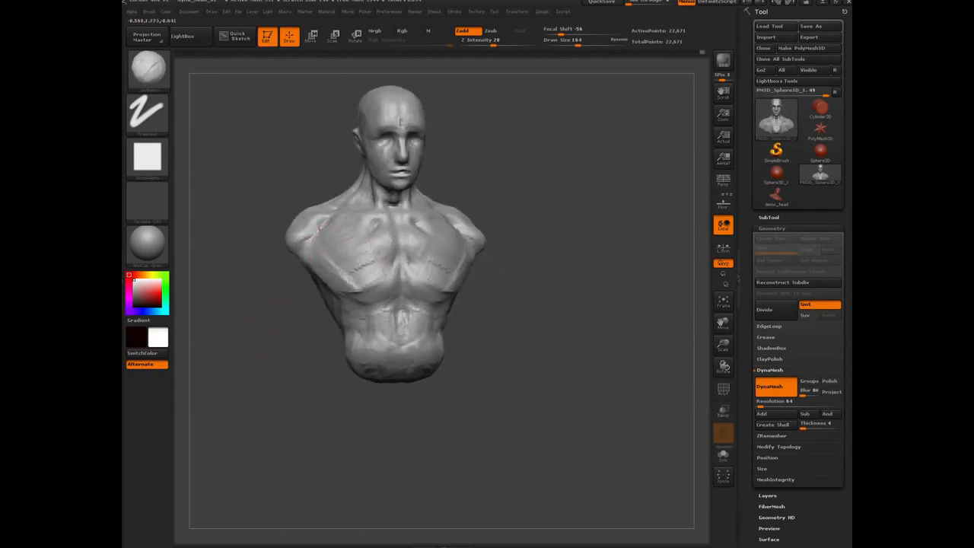
left_click_drag(268, 335, 397, 345)
left_click_drag(448, 298, 360, 355)
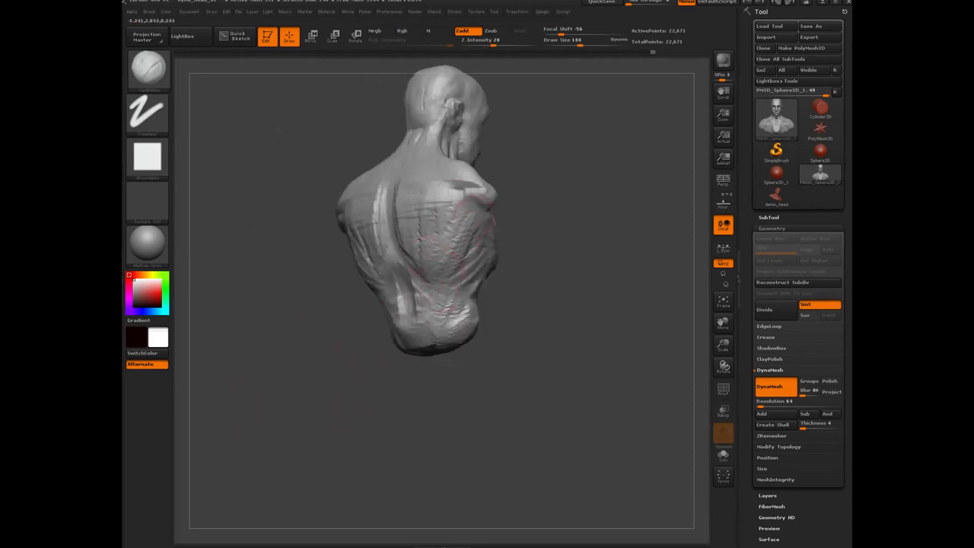
Build the muscle columns beside the spine down to the lower back and begin two rounded glute masses at the base.
mouse_move(433, 212)
left_mouse_down()
mouse_move(481, 216)
mouse_move(452, 224)
mouse_move(419, 274)
mouse_move(458, 226)
mouse_move(427, 323)
mouse_move(440, 336)
mouse_move(407, 348)
left_mouse_up()
left_click_drag(339, 392, 404, 390)
mouse_move(424, 339)
left_mouse_down()
mouse_move(403, 354)
mouse_move(447, 348)
left_mouse_up()
left_click_drag(355, 399, 379, 375)
mouse_move(448, 349)
left_mouse_down()
mouse_move(397, 355)
mouse_move(378, 323)
left_mouse_up()
mouse_move(432, 362)
left_mouse_down()
mouse_move(411, 379)
mouse_move(412, 344)
left_mouse_up()
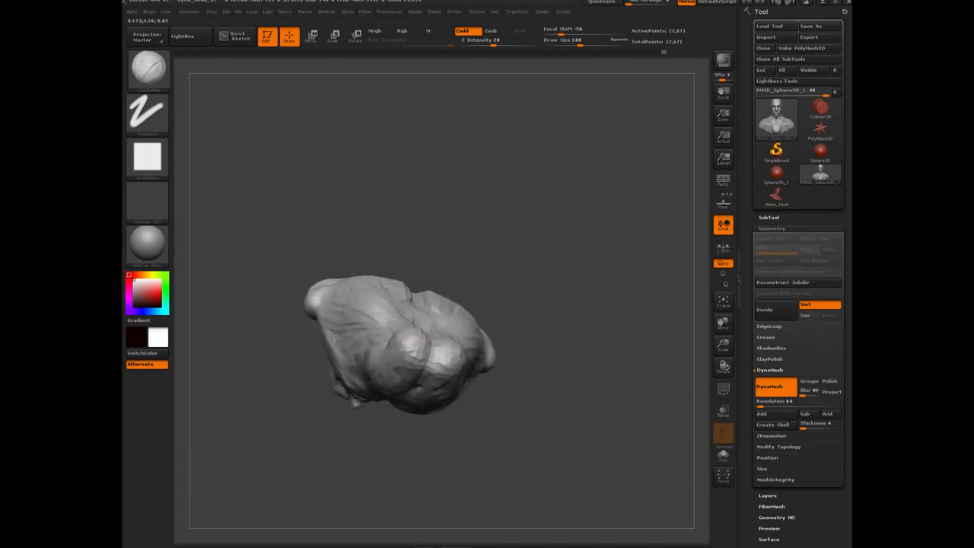
Round out the glute masses and blend them into the hips with clay strokes from below, behind and the side.
left_click_drag(369, 420, 430, 356)
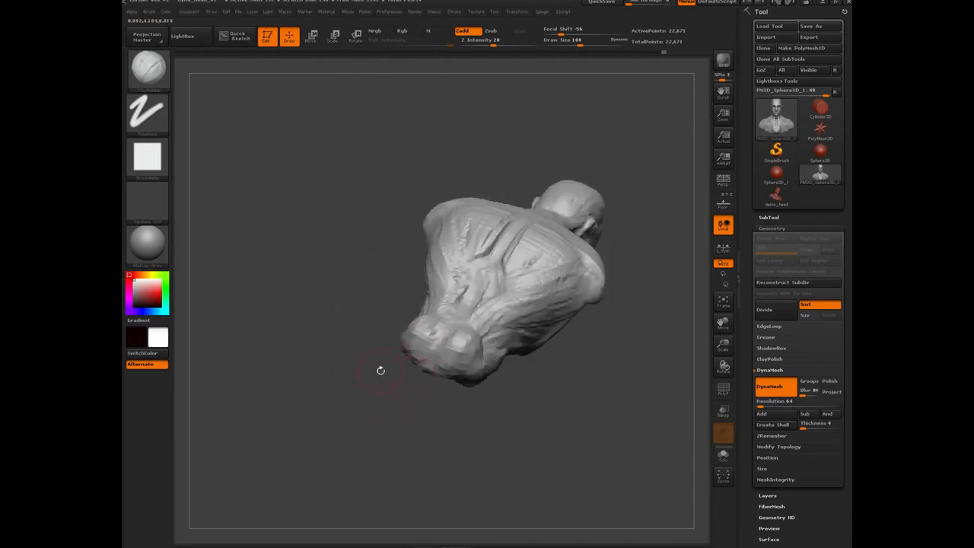
left_click_drag(350, 364, 371, 385)
mouse_move(418, 349)
left_mouse_down()
mouse_move(389, 350)
mouse_move(410, 361)
left_mouse_up()
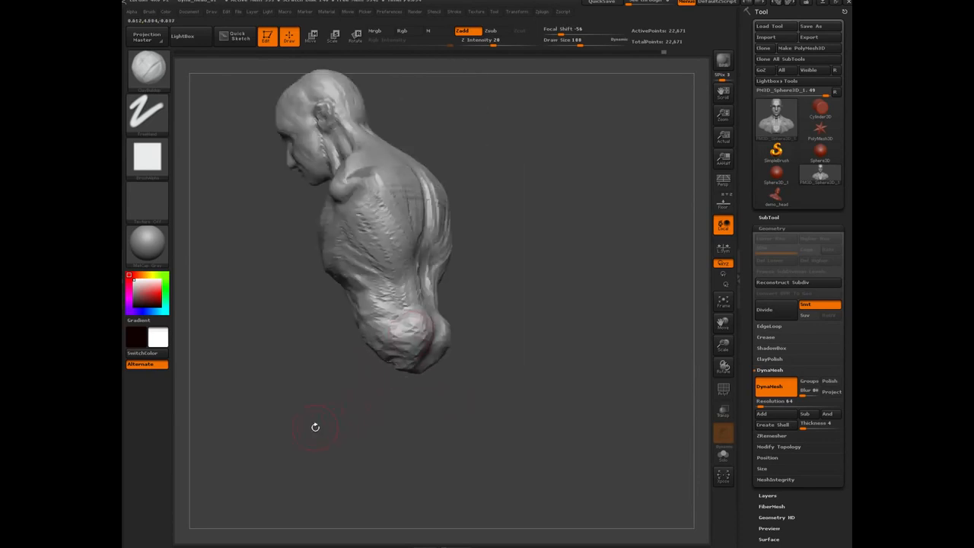
left_click_drag(301, 428, 283, 433)
left_click_drag(335, 389, 358, 452)
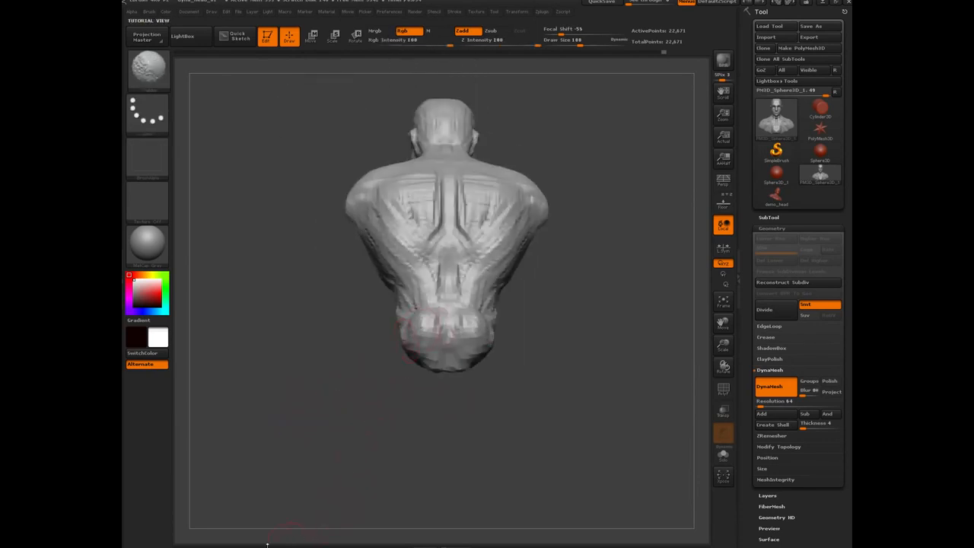
Rebuild the torso's DynaMesh at resolution 64 and check the new topology with the wireframe.
key("shift+f")
left_click_drag(303, 270, 324, 408, "ctrl")
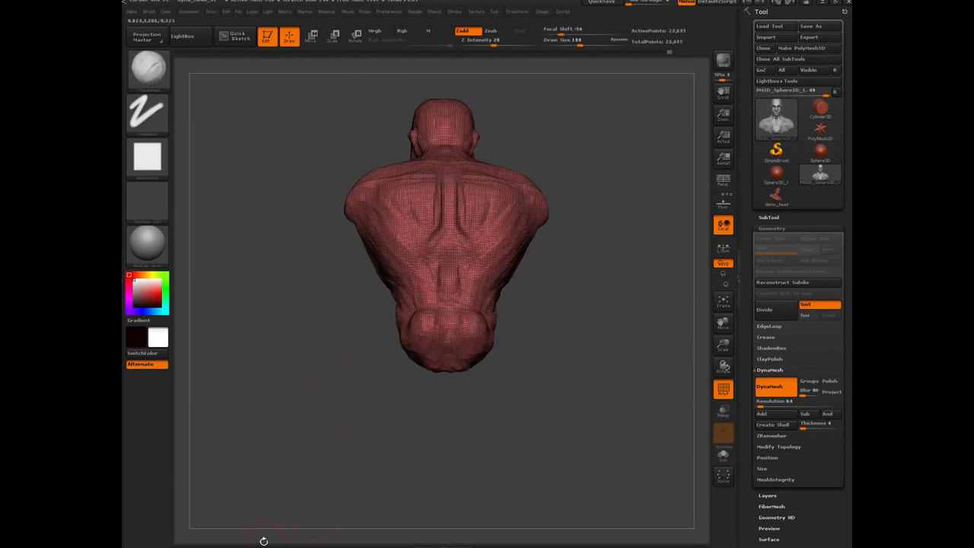
key("shift+f")
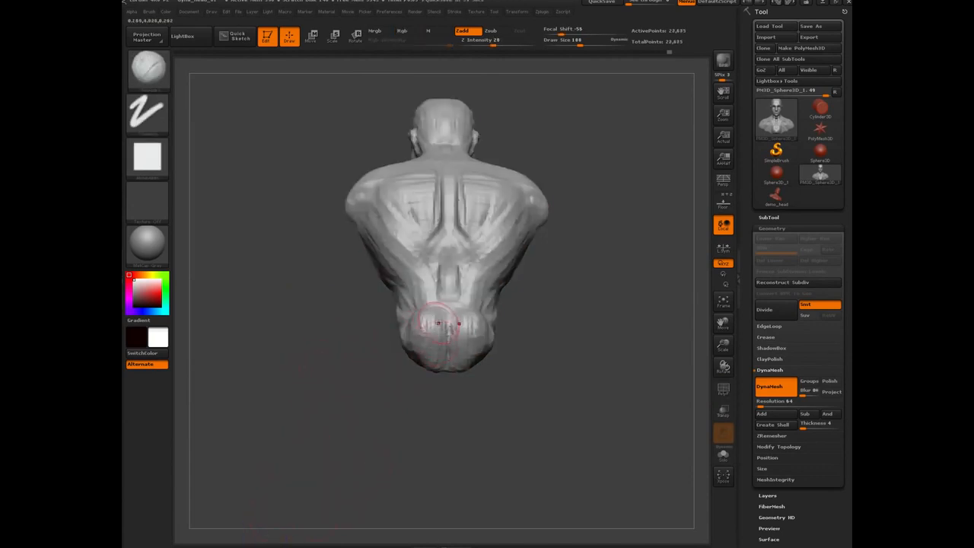
Deepen the cleft between the buttocks and refine the gluteal forms with clay strokes.
mouse_move(403, 391)
left_mouse_down()
mouse_move(417, 351)
mouse_move(367, 358)
left_mouse_up()
mouse_move(442, 366)
left_mouse_down()
mouse_move(326, 269)
mouse_move(327, 225)
left_mouse_up()
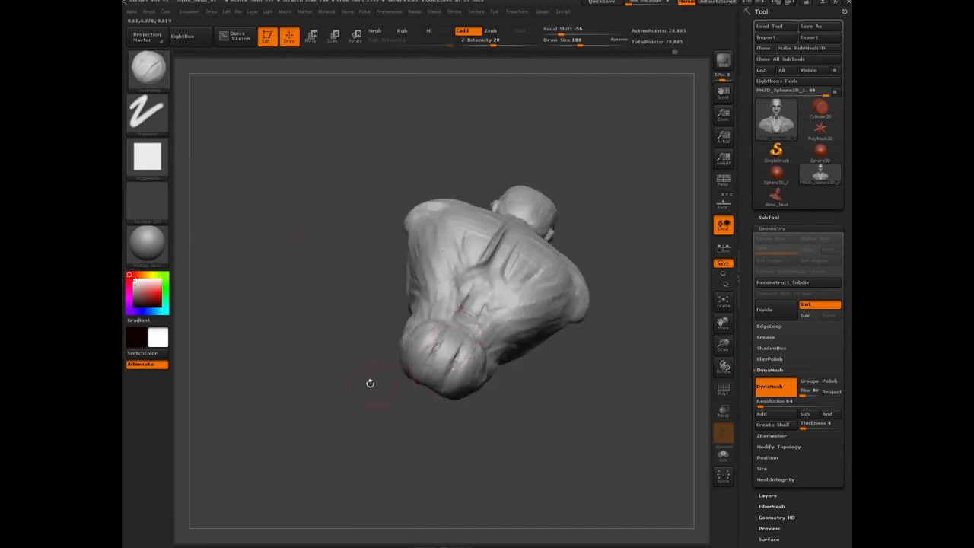
left_click_drag(370, 385, 472, 320)
Build up the abdominal muscles and lower abdomen with clay strokes from a three-quarter front view.
left_click_drag(299, 374, 340, 226)
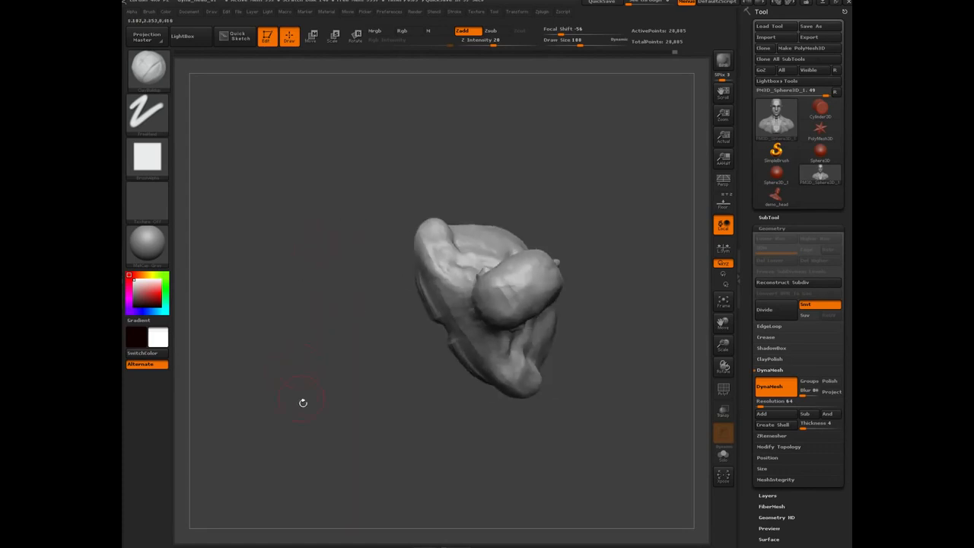
mouse_move(303, 403)
left_mouse_down()
mouse_move(335, 350)
mouse_move(303, 351)
left_mouse_up()
left_click_drag(362, 367, 317, 368, "alt")
mouse_move(461, 282)
left_mouse_down()
mouse_move(450, 335)
mouse_move(445, 320)
left_mouse_up()
mouse_move(441, 294)
left_mouse_down()
mouse_move(439, 319)
mouse_move(429, 299)
mouse_move(428, 322)
left_mouse_up()
mouse_move(415, 283)
left_mouse_down()
mouse_move(417, 316)
mouse_move(390, 310)
mouse_move(431, 306)
left_mouse_up()
mouse_move(430, 291)
left_mouse_down()
mouse_move(435, 323)
mouse_move(452, 286)
left_mouse_up()
mouse_move(429, 285)
left_mouse_down()
mouse_move(454, 290)
mouse_move(455, 260)
mouse_move(436, 251)
left_mouse_up()
mouse_move(439, 214)
left_mouse_down()
mouse_move(428, 254)
mouse_move(442, 317)
left_mouse_up()
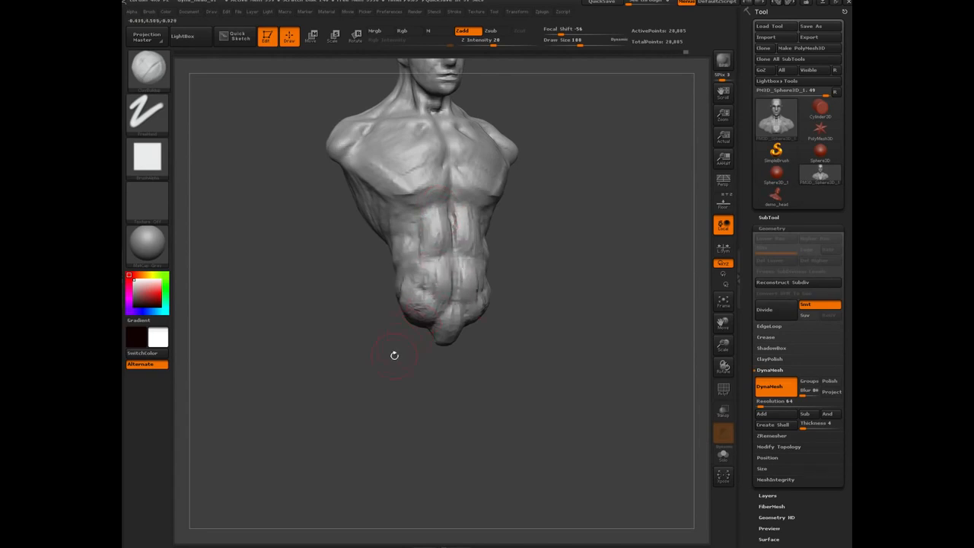
Refine the upper abdominals along the midline with vertical clay strokes in front view.
left_click_drag(393, 354, 376, 365, "shift")
mouse_move(446, 264)
left_mouse_down()
mouse_move(445, 309)
mouse_move(440, 283)
left_mouse_up()
left_click_drag(443, 211, 441, 272)
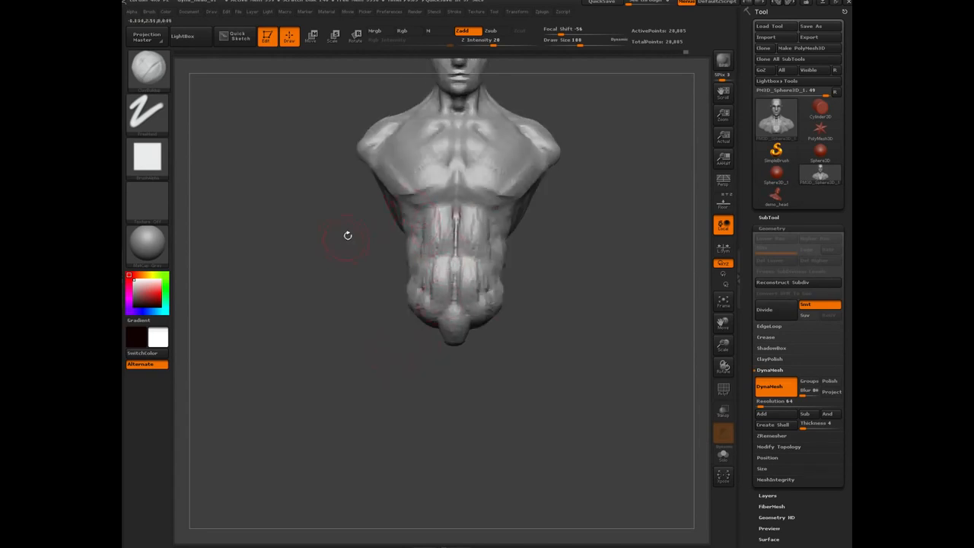
left_click_drag(348, 235, 363, 231)
mouse_move(396, 187)
left_mouse_down()
mouse_move(423, 183)
mouse_move(403, 189)
left_mouse_up()
left_click_drag(302, 260, 305, 303, "shift")
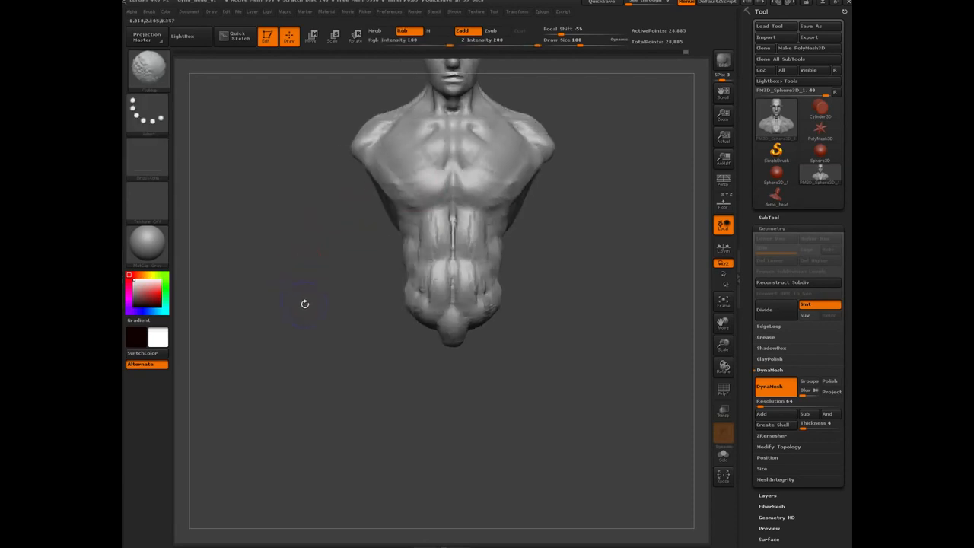
Build up the muscles along the side of the ribcage and below the shoulder blade with long clay strokes.
mouse_move(326, 190)
left_mouse_down("alt")
mouse_move(310, 310)
mouse_move(324, 324)
mouse_move(371, 327)
left_mouse_up("alt")
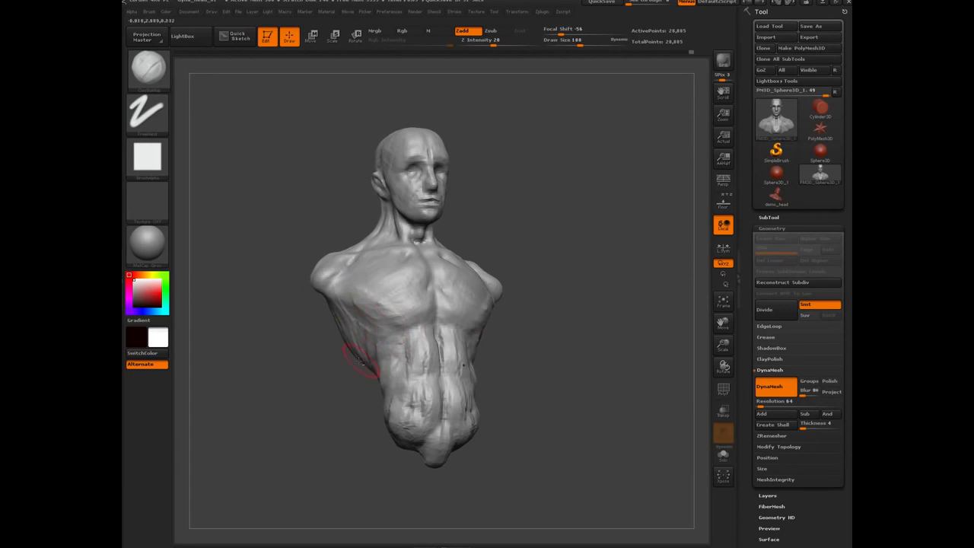
left_click_drag(360, 362, 318, 325)
left_click_drag(296, 425, 315, 292)
left_click_drag(290, 405, 330, 364)
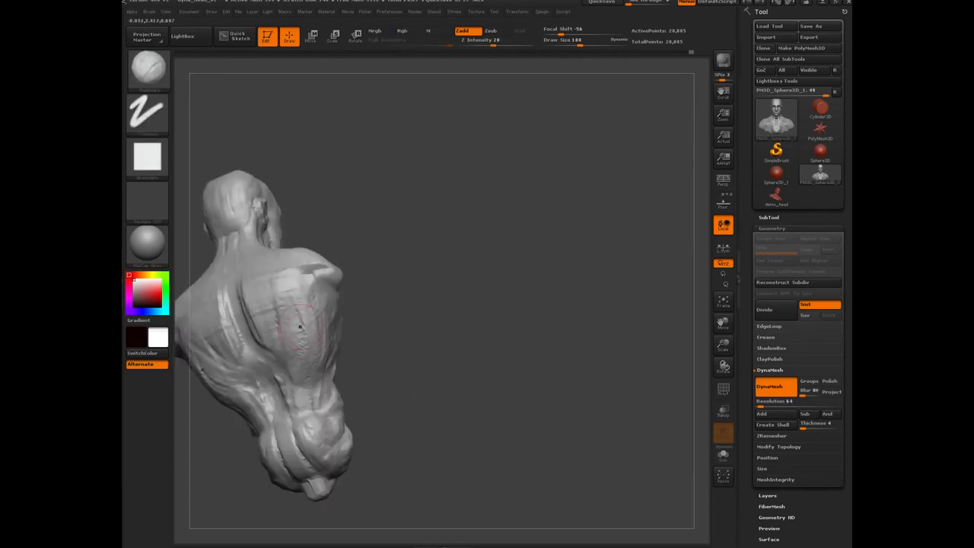
left_click_drag(300, 324, 303, 374)
mouse_move(291, 282)
left_mouse_down()
mouse_move(274, 330)
mouse_move(284, 406)
left_mouse_up()
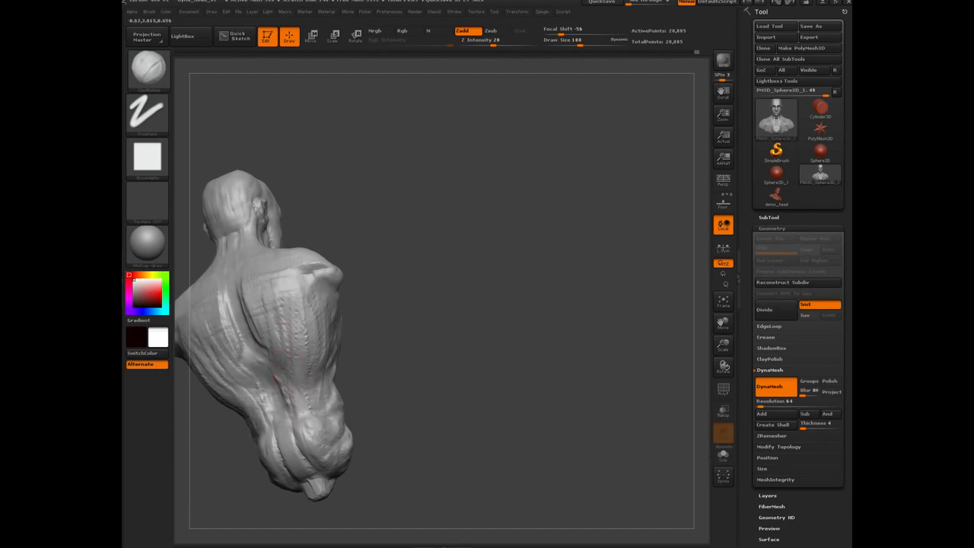
Reshape the torso's side profile with the Move brush, starting at draw size 825 and shifting the pelvis backward.
left_click_drag(422, 409, 358, 412)
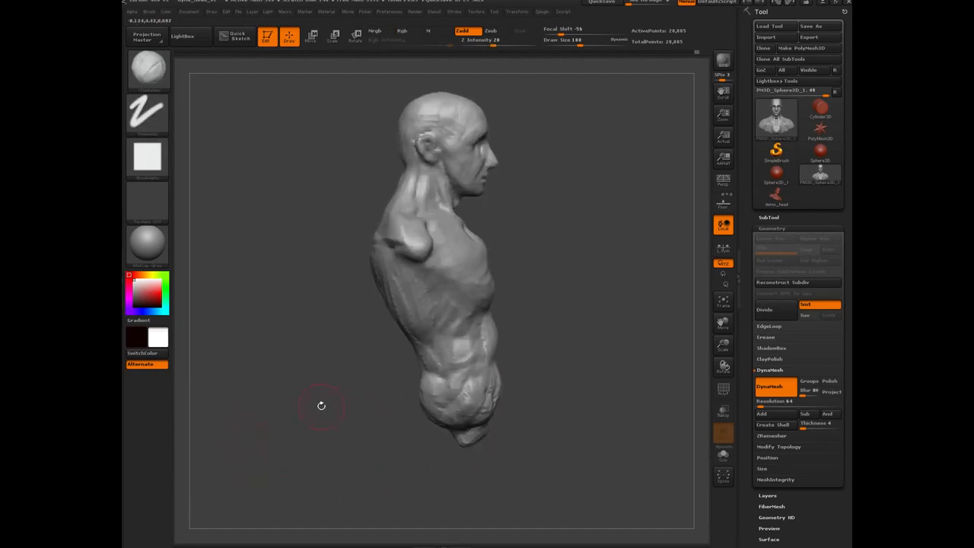
key("b")
key("m")
key("v")
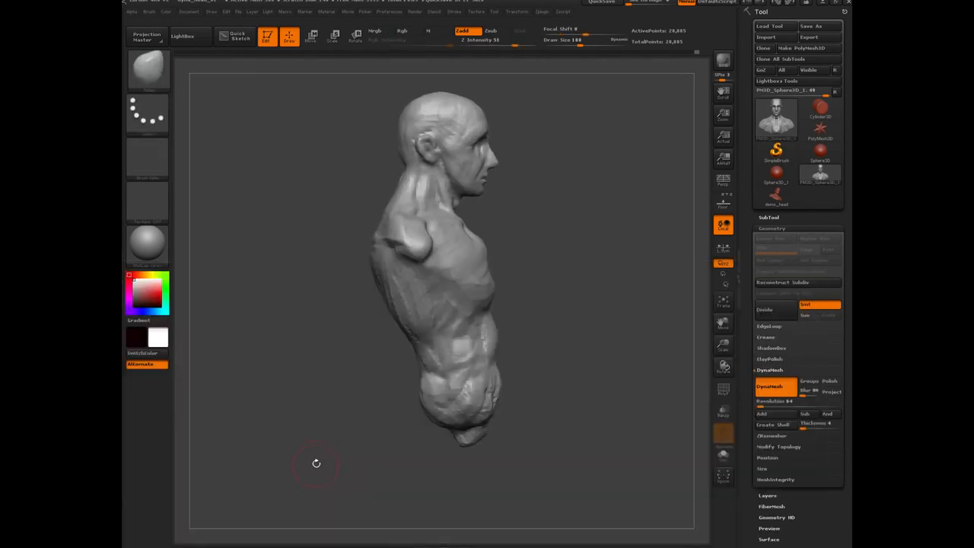
left_click_drag(347, 417, 326, 327, "alt")
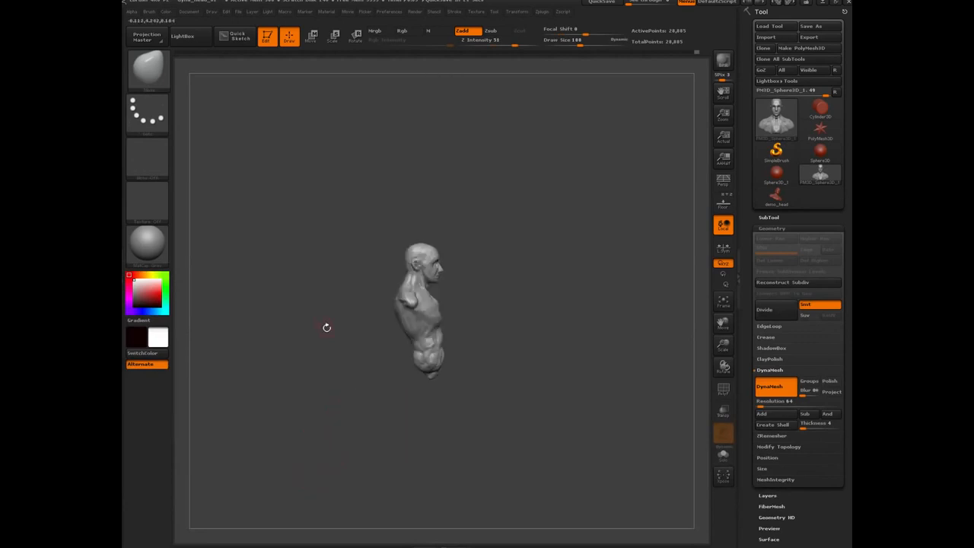
key("s")
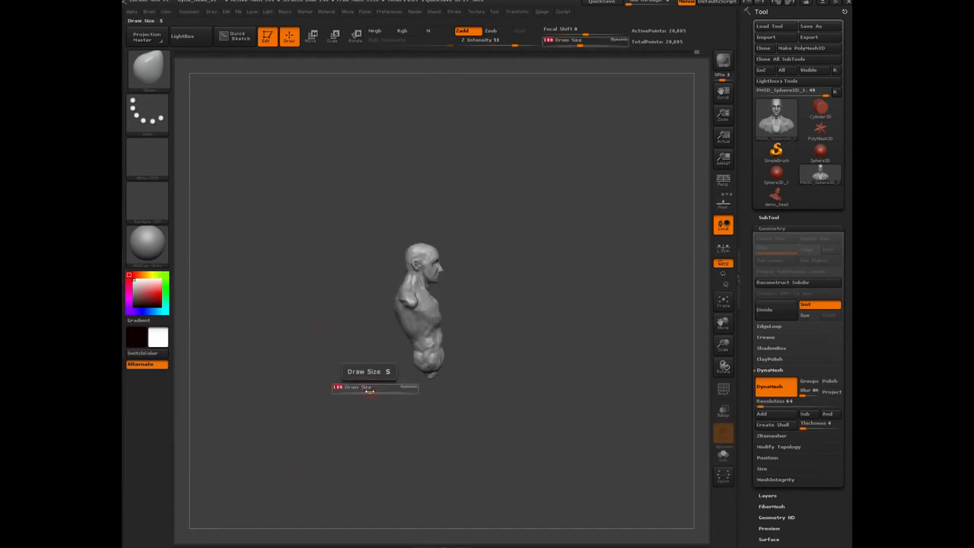
left_click_drag(371, 390, 399, 390)
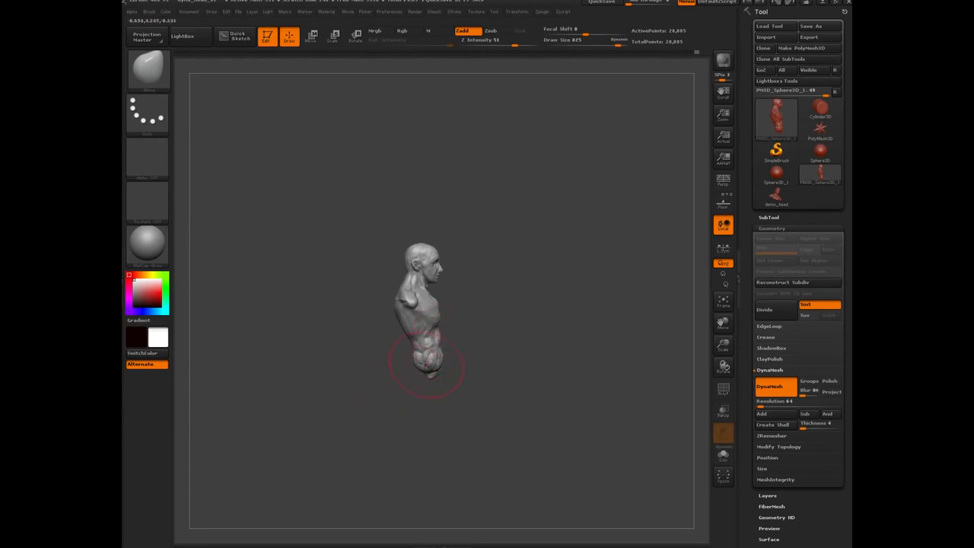
mouse_move(428, 365)
left_mouse_down()
mouse_move(419, 371)
mouse_move(410, 340)
mouse_move(440, 325)
mouse_move(401, 341)
mouse_move(428, 327)
mouse_move(420, 338)
mouse_move(438, 306)
left_mouse_up()
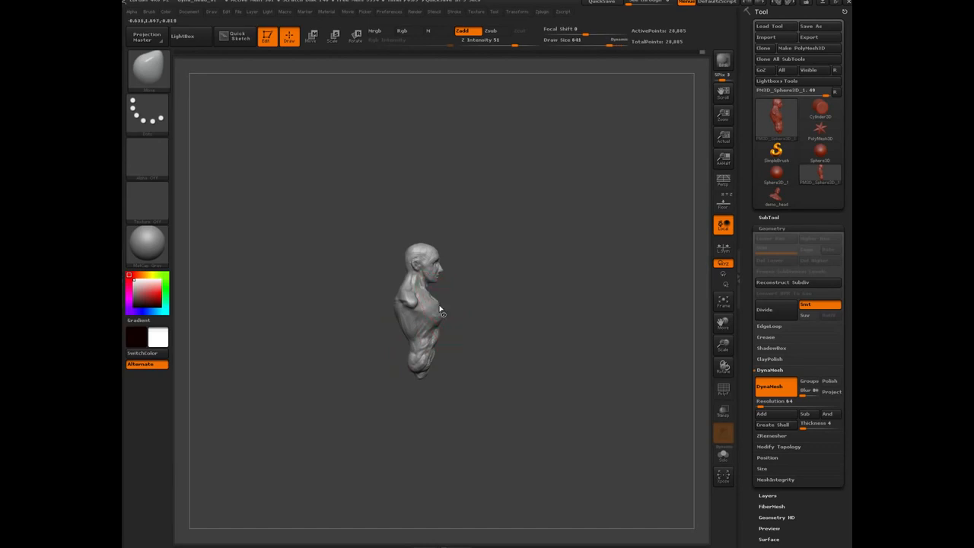
key("[")
left_click_drag(301, 410, 383, 396, "alt")
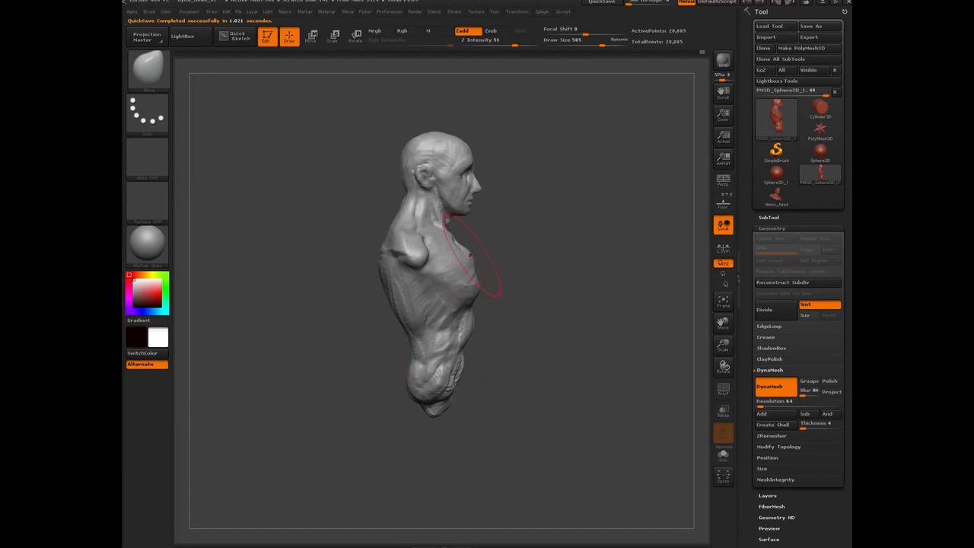
key("[")
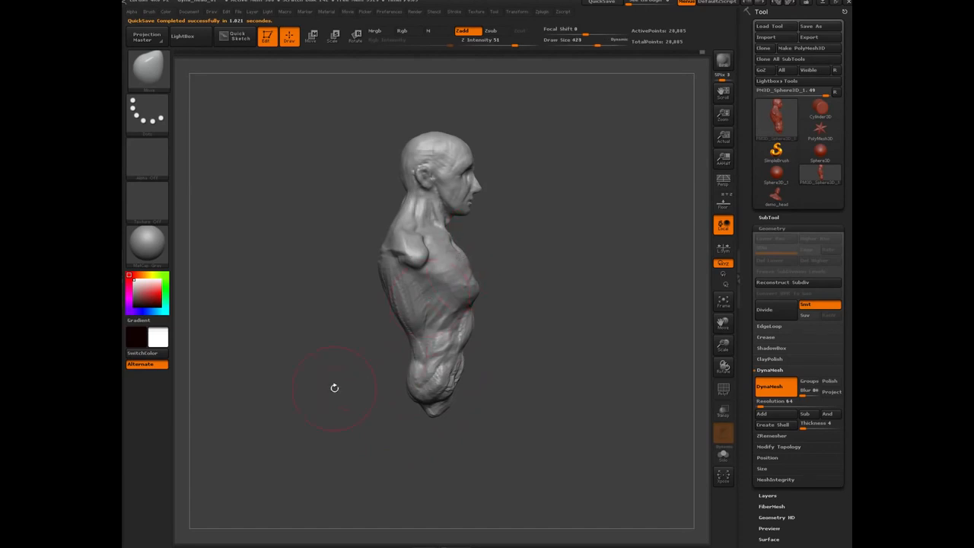
Flatten and polish the surface of the pectorals with the TrimDynamic brush at draw size 249.
mouse_move(326, 374)
left_mouse_down()
mouse_move(350, 361)
mouse_move(333, 416)
left_mouse_up()
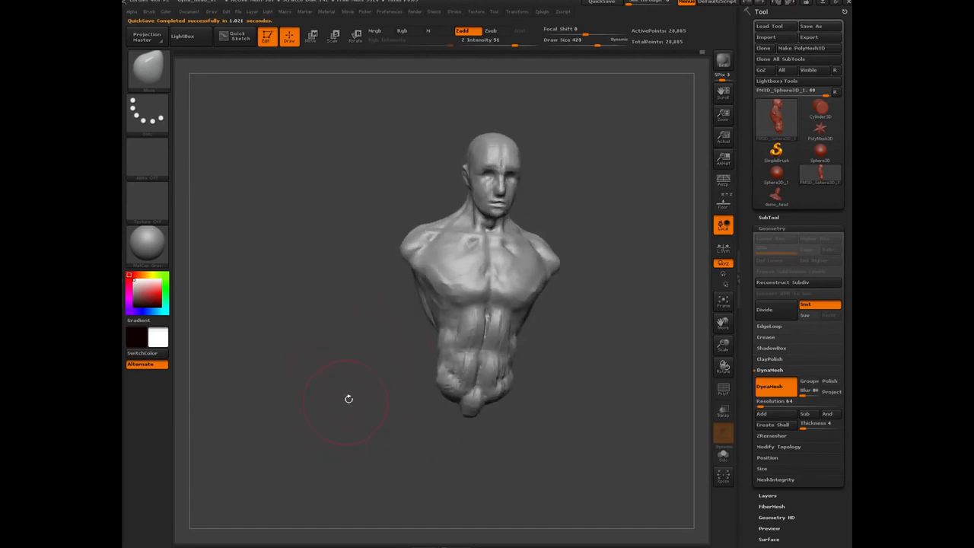
key("b")
key("d")
key("s")
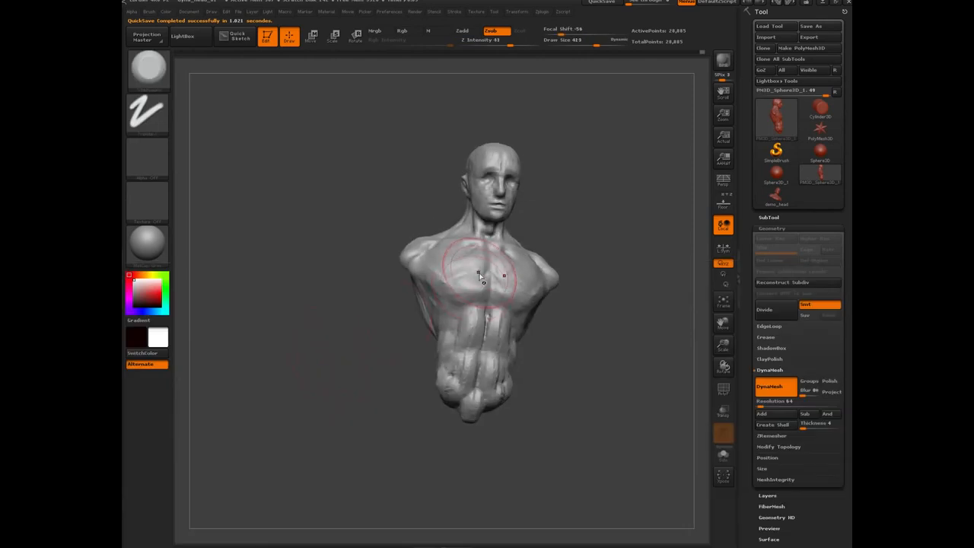
key("[")
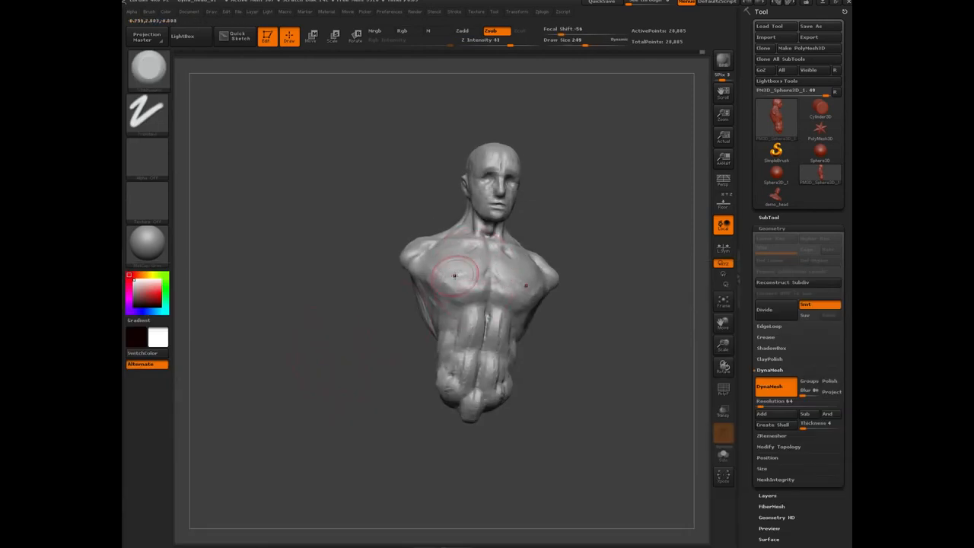
mouse_move(456, 274)
left_mouse_down()
mouse_move(489, 287)
mouse_move(437, 278)
mouse_move(456, 257)
mouse_move(434, 250)
left_mouse_up()
mouse_move(355, 307)
left_mouse_down()
mouse_move(470, 276)
mouse_move(440, 273)
mouse_move(464, 266)
left_mouse_up()
mouse_move(529, 326)
left_mouse_down()
mouse_move(370, 346)
mouse_move(412, 336)
left_mouse_up()
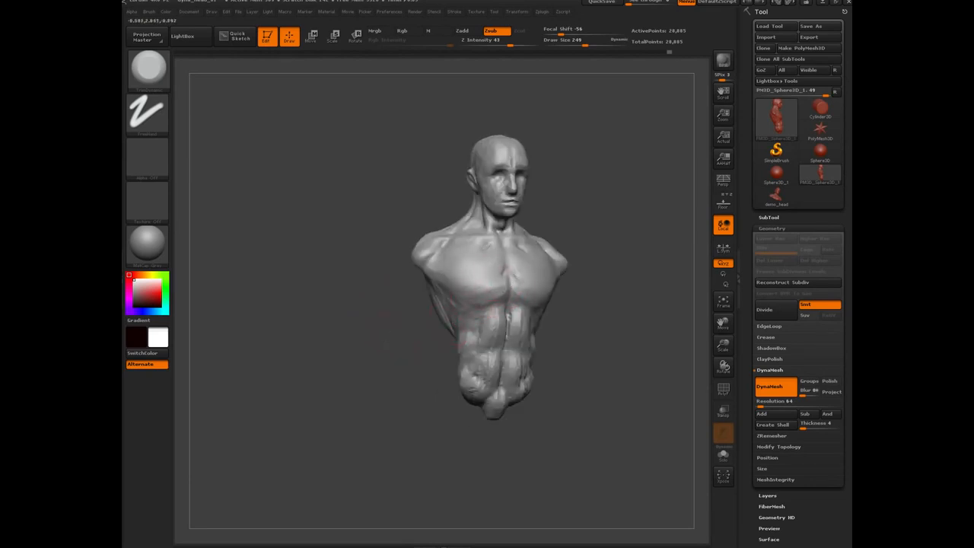
Flatten the outer pectorals toward the armpits and their lower edges using draw size 197.
mouse_move(390, 332)
left_mouse_down("shift")
mouse_move(387, 346)
mouse_move(318, 388)
mouse_move(331, 382)
left_mouse_up("shift")
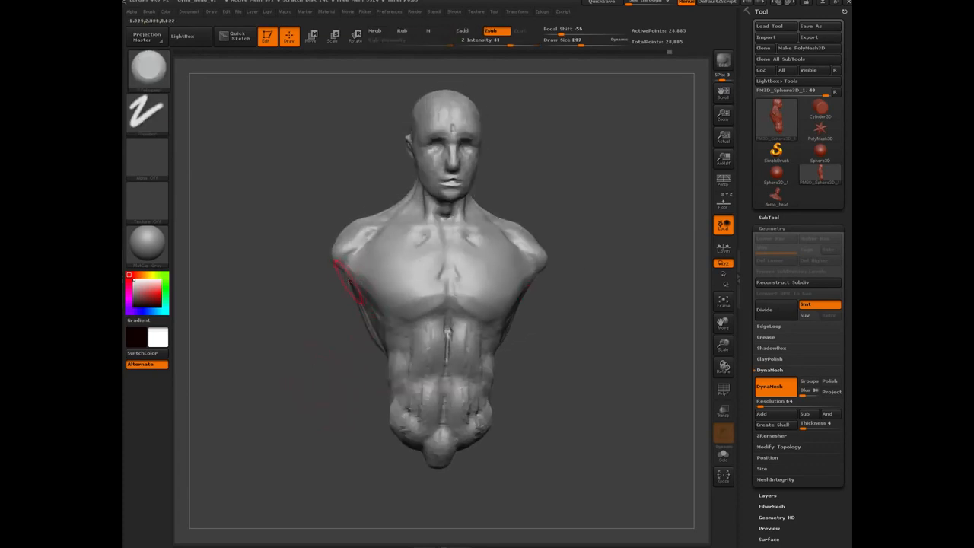
left_click_drag(314, 328, 359, 261)
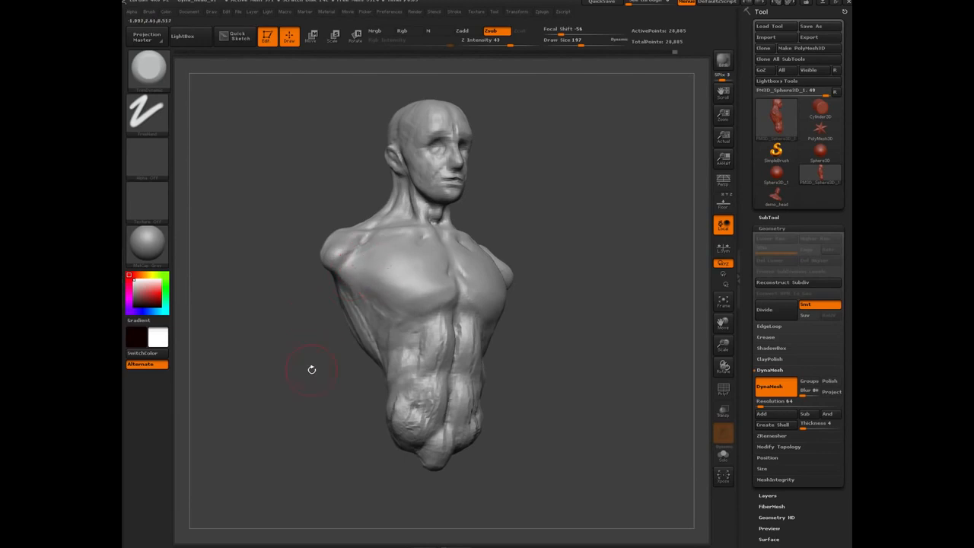
left_click_drag(311, 369, 413, 282)
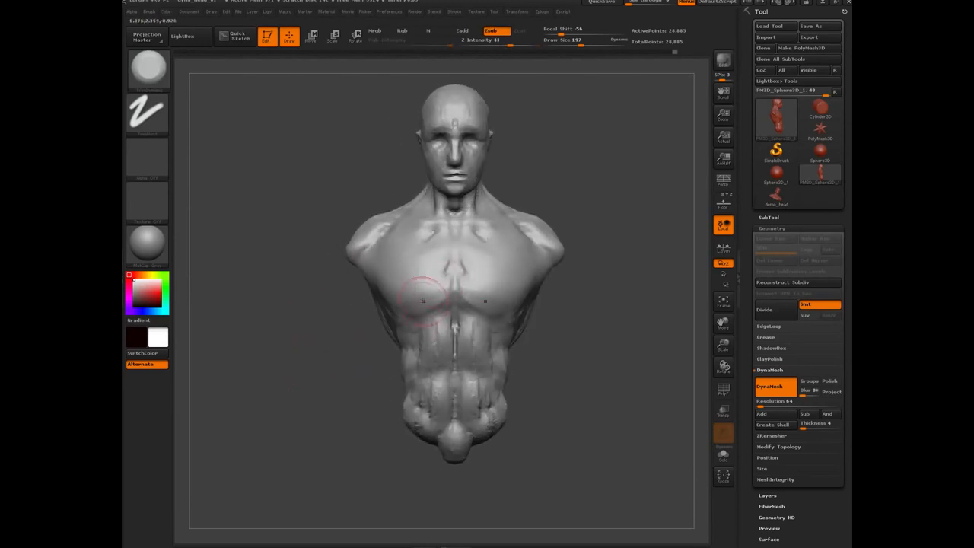
left_click_drag(366, 322, 370, 294)
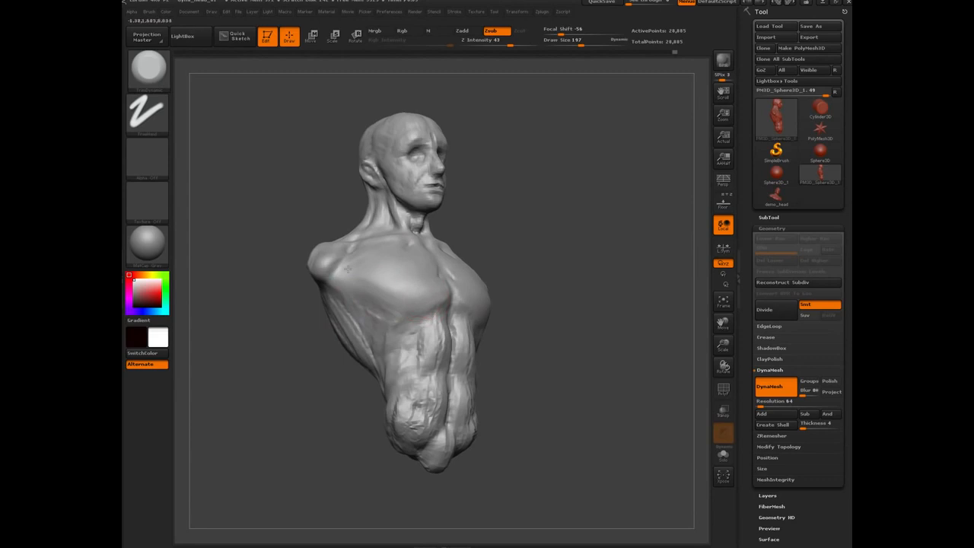
left_click_drag(334, 367, 280, 411)
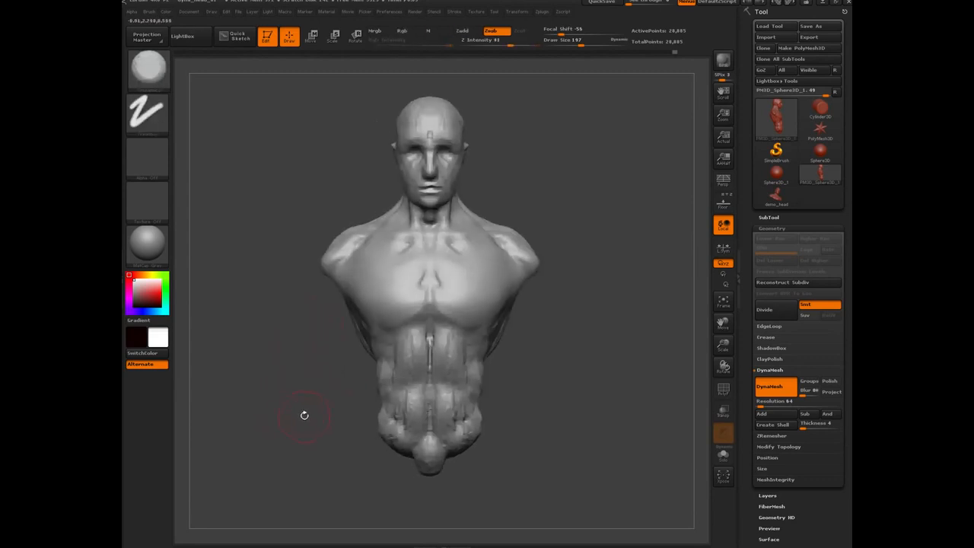
Carve the sternum line and the lower pectoral edge using the Dam_Standard brush at a reduced draw size.
left_click_drag(324, 442, 354, 406, "alt")
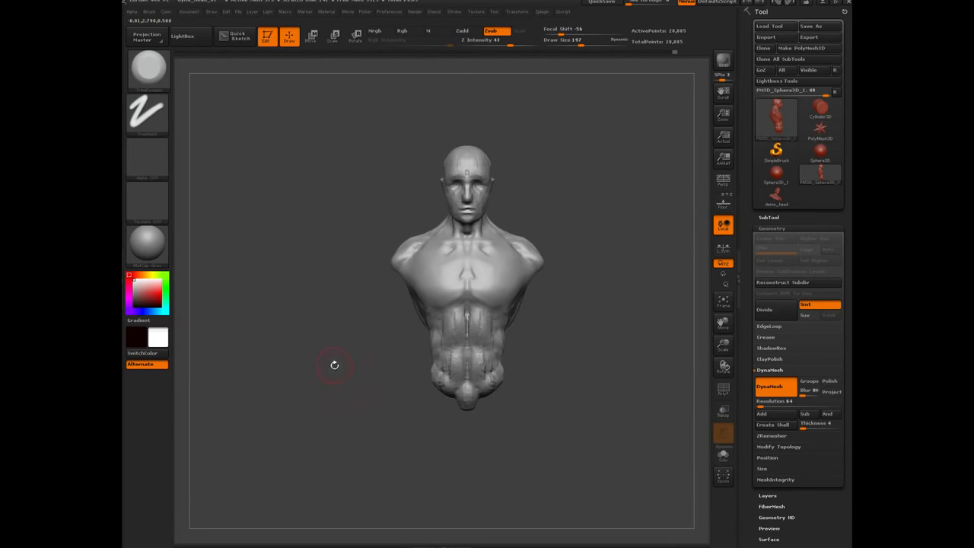
key("b")
key("d")
key("s")
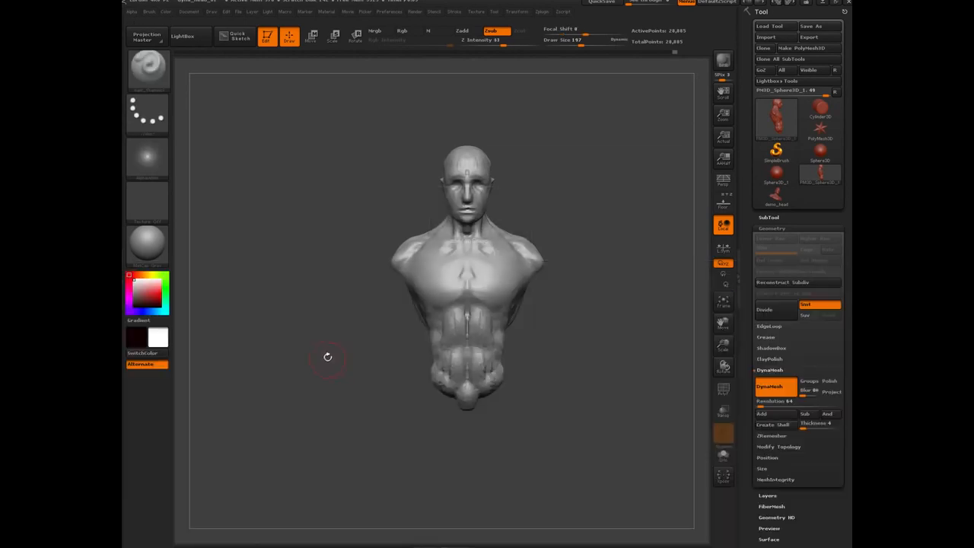
left_click_drag(328, 356, 355, 341)
key("bracketleft")
key("bracketleft")
key("bracketleft")
key("bracketleft")
mouse_move(473, 251)
left_mouse_down()
mouse_move(472, 281)
mouse_move(451, 299)
left_mouse_up()
Carve muscle-fibre lines across the pectorals from the armpits toward the sternum at draw size 129.
key("bracketleft")
key("bracketleft")
key("bracketleft")
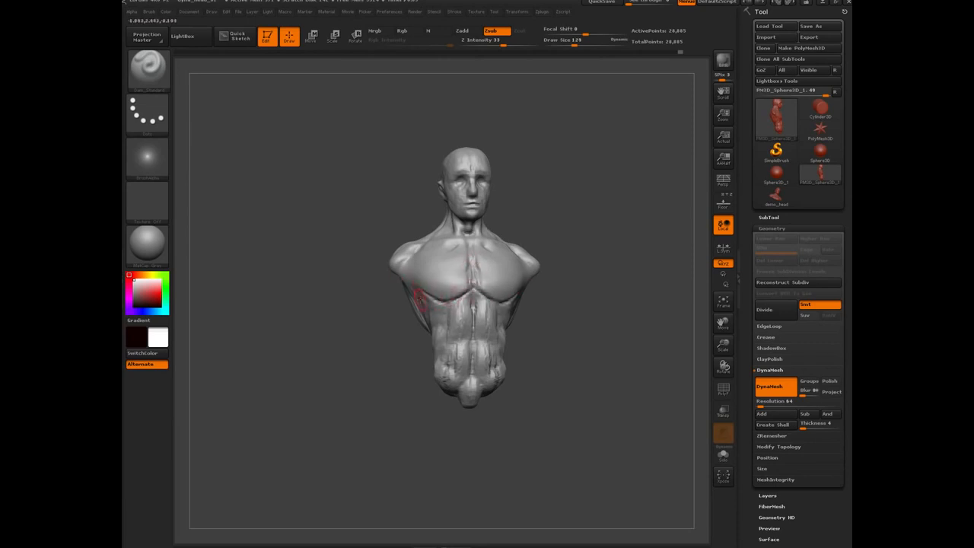
mouse_move(413, 278)
left_mouse_down()
mouse_move(458, 297)
mouse_move(471, 280)
left_mouse_up()
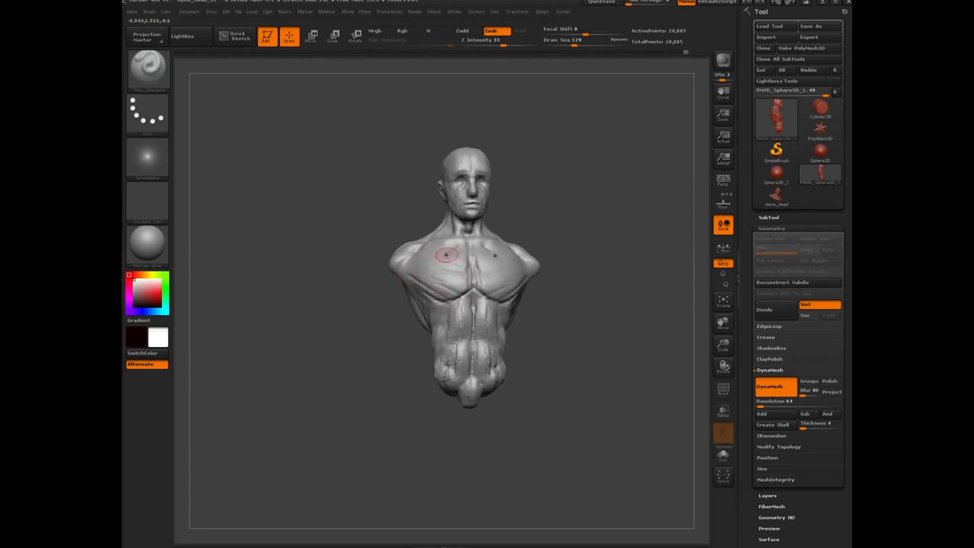
left_click_drag(341, 311, 414, 279)
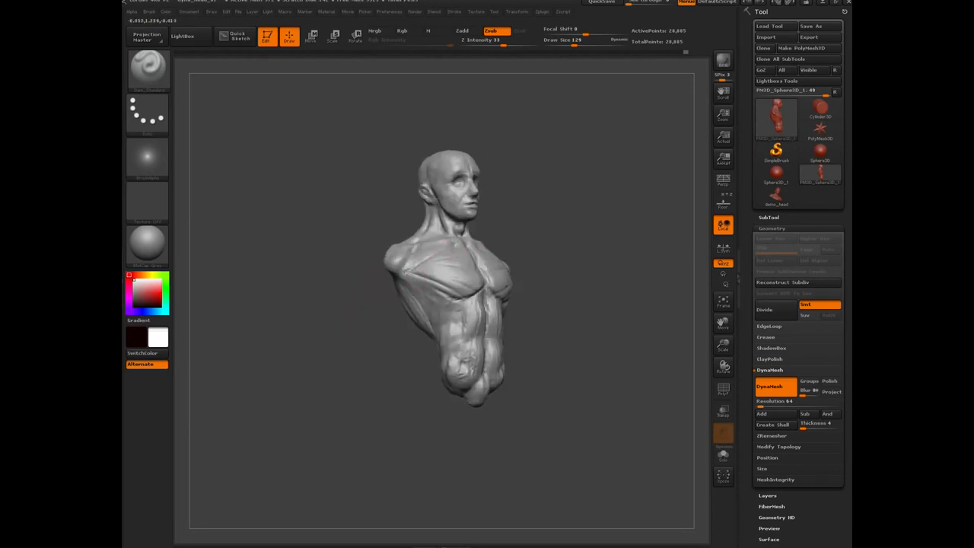
Deepen the grooves between the shoulder and chest and the outer pectoral fibres at draw size 201.
left_click_drag(385, 303, 358, 305)
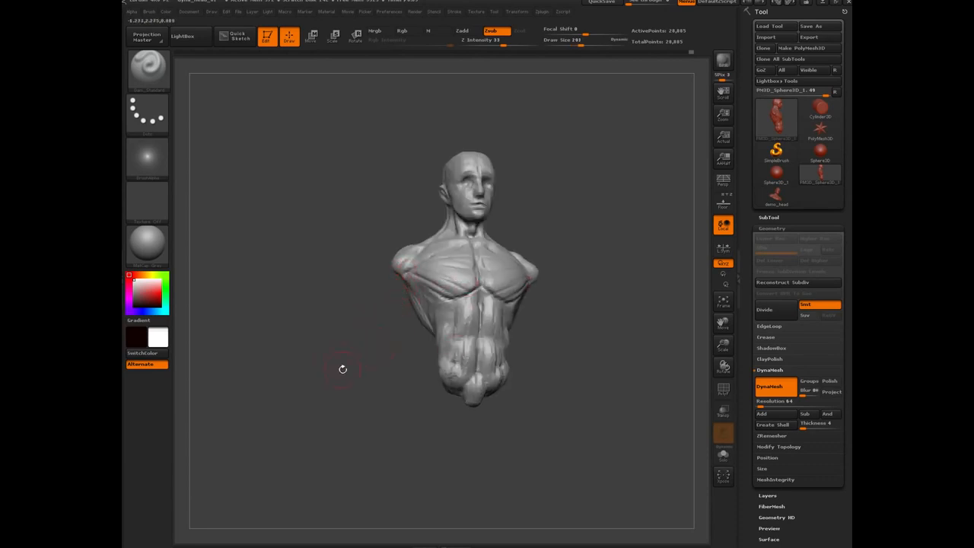
left_click_drag(342, 371, 376, 322, "alt")
left_click_drag(396, 285, 415, 265)
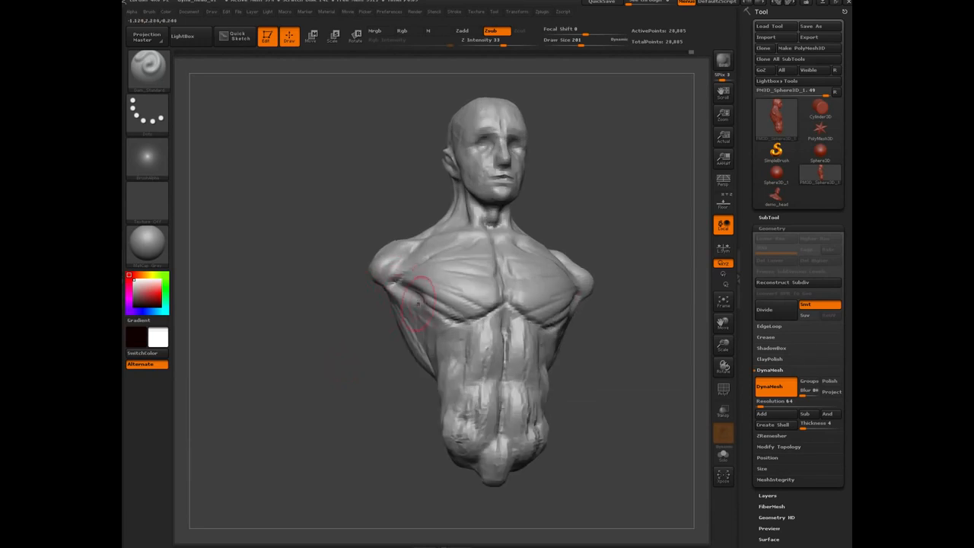
mouse_move(301, 303)
left_mouse_down()
mouse_move(427, 264)
mouse_move(401, 275)
left_mouse_up()
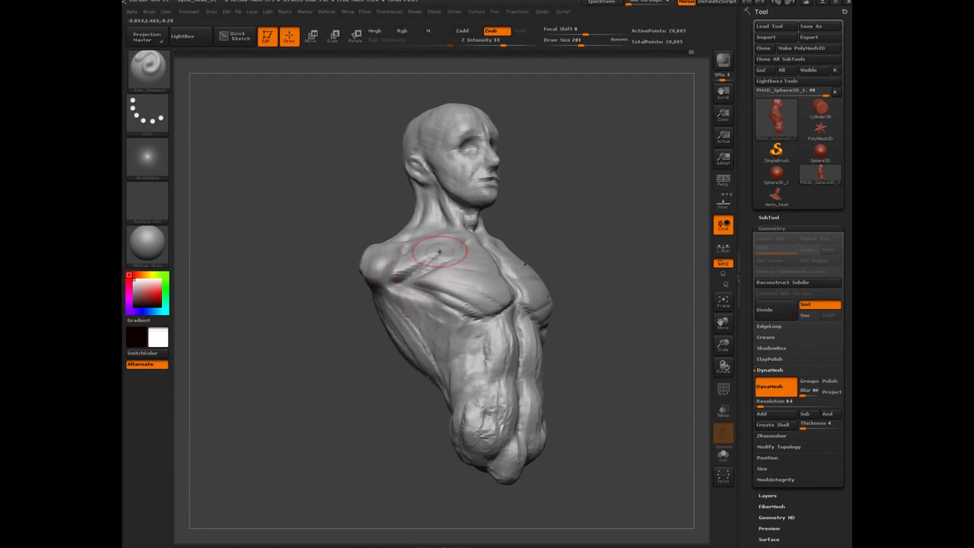
Carve along the groove between the front of the shoulder and the chest, reduce the draw size to 145 and undo the last strokes.
mouse_move(438, 246)
left_mouse_down()
mouse_move(403, 258)
mouse_move(398, 283)
mouse_move(386, 287)
left_mouse_up()
key("bracketleft")
key("bracketleft")
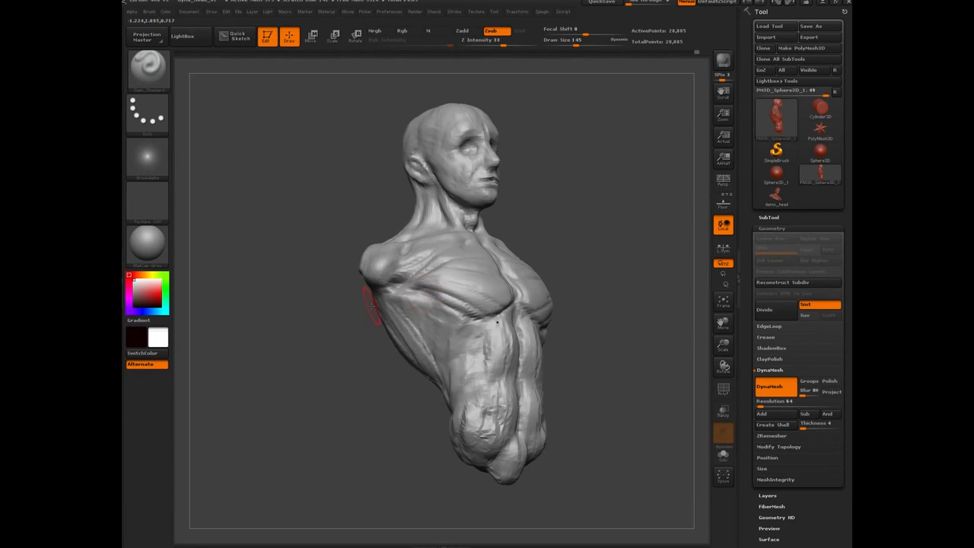
mouse_move(348, 319)
left_mouse_down()
mouse_move(365, 304)
mouse_move(334, 392)
left_mouse_up()
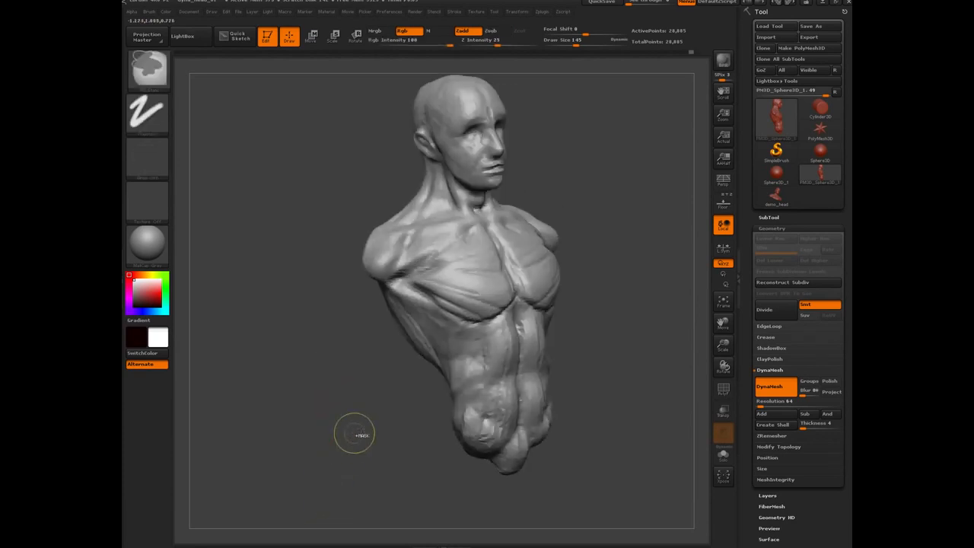
key("ctrl+z")
key("ctrl+z")
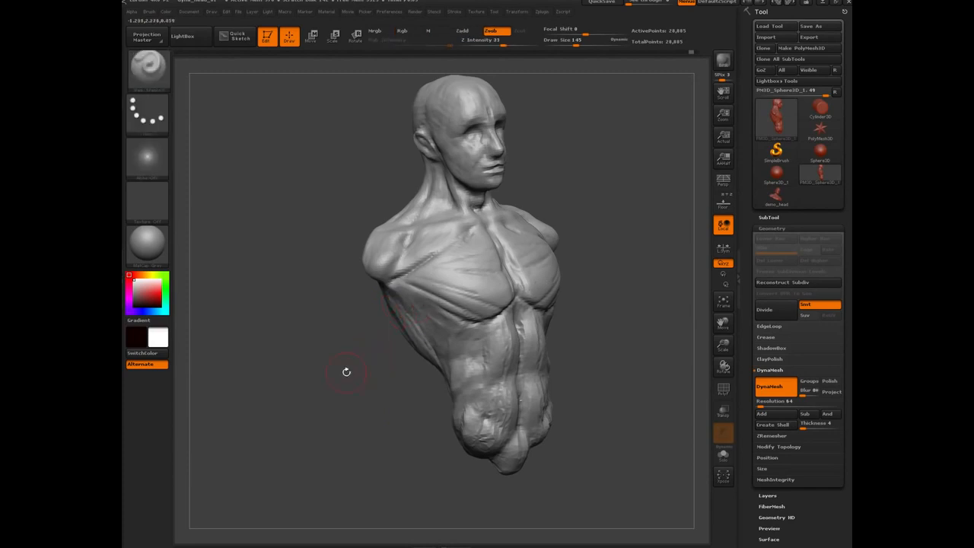
Deepen the shoulder groove and the fibre lines near the armpit with Dam_Standard at draw size 145.
mouse_move(336, 362)
left_mouse_down()
mouse_move(352, 338)
mouse_move(400, 313)
left_mouse_up()
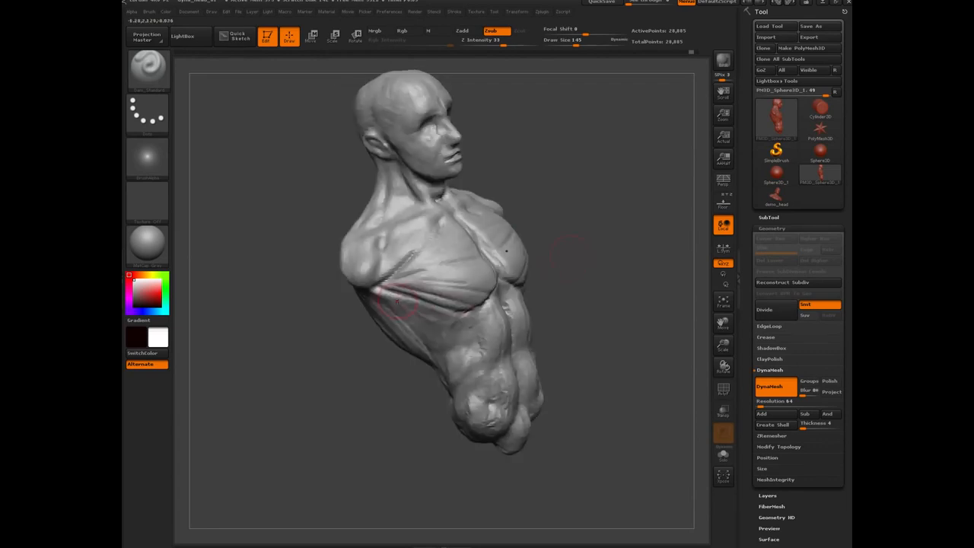
left_click_drag(564, 261, 423, 236)
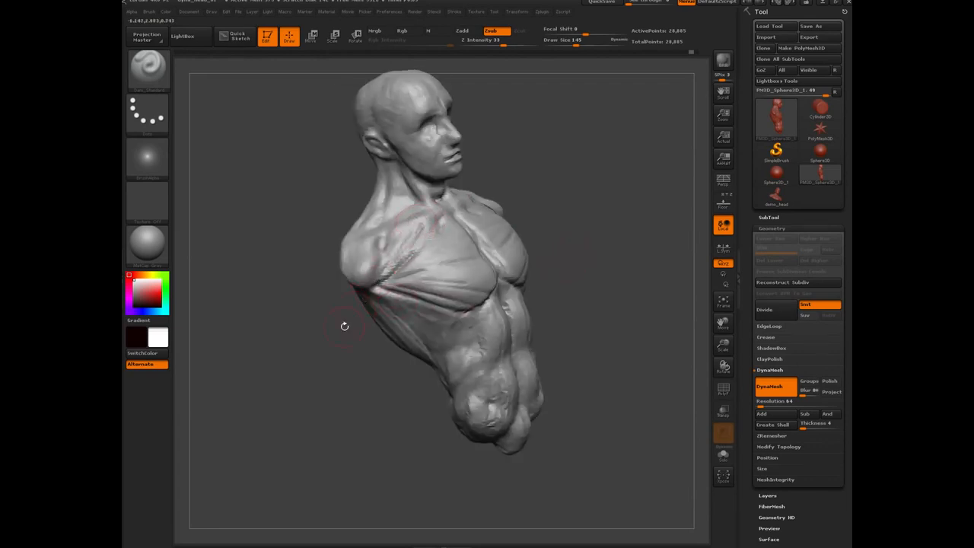
left_click_drag(335, 334, 420, 216)
left_click_drag(321, 336, 353, 276)
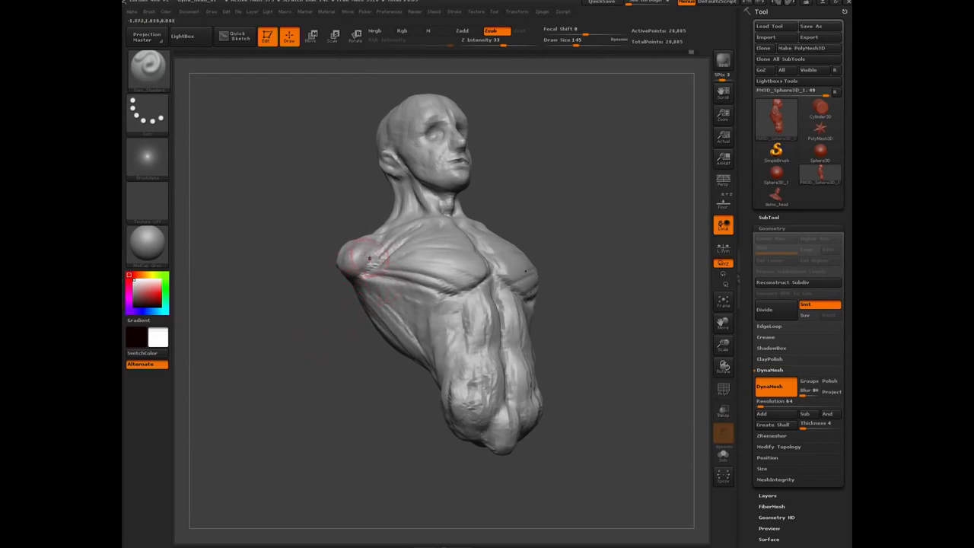
Reshape the shoulder stumps upward and outward in front view with the Move brush.
mouse_move(312, 295)
left_mouse_down()
mouse_move(344, 245)
mouse_move(301, 319)
left_mouse_up()
key("b")
key("m")
key("v")
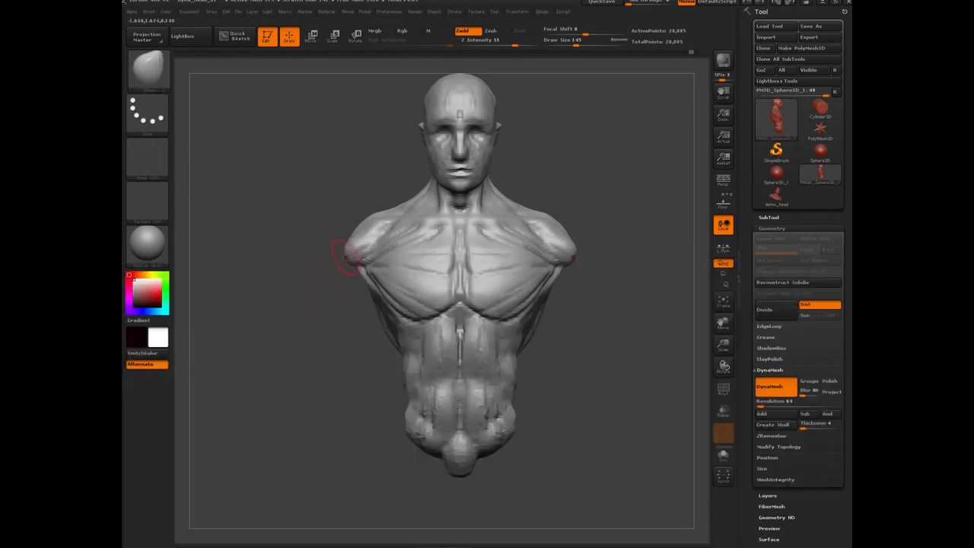
mouse_move(350, 251)
left_mouse_down()
mouse_move(347, 207)
mouse_move(335, 230)
mouse_move(353, 231)
left_mouse_up()
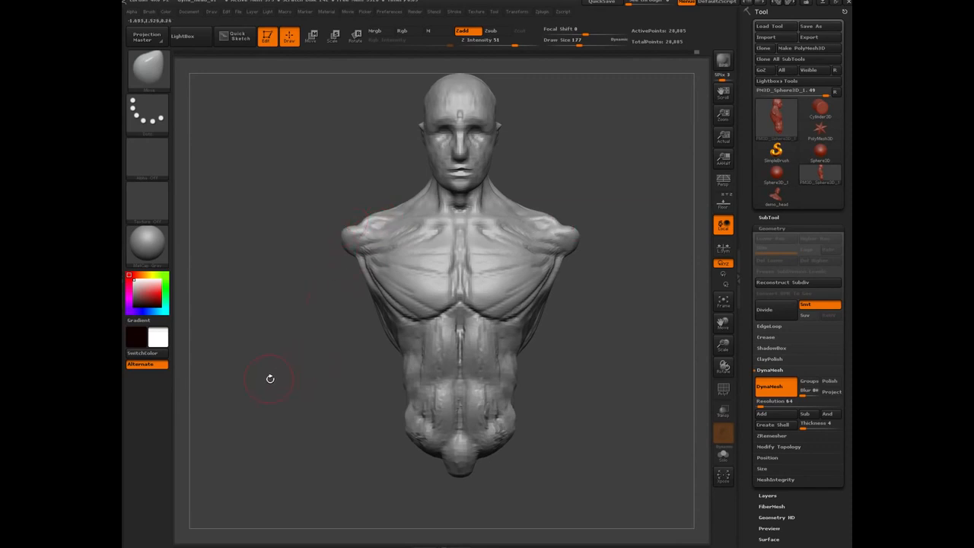
Build up clay over the tops of the shoulders with ClayBuildup, reducing the draw size from 189 to 113.
key("b")
key("c")
key("b")
mouse_move(292, 215)
left_mouse_down()
mouse_move(340, 234)
mouse_move(399, 221)
mouse_move(366, 226)
left_mouse_up()
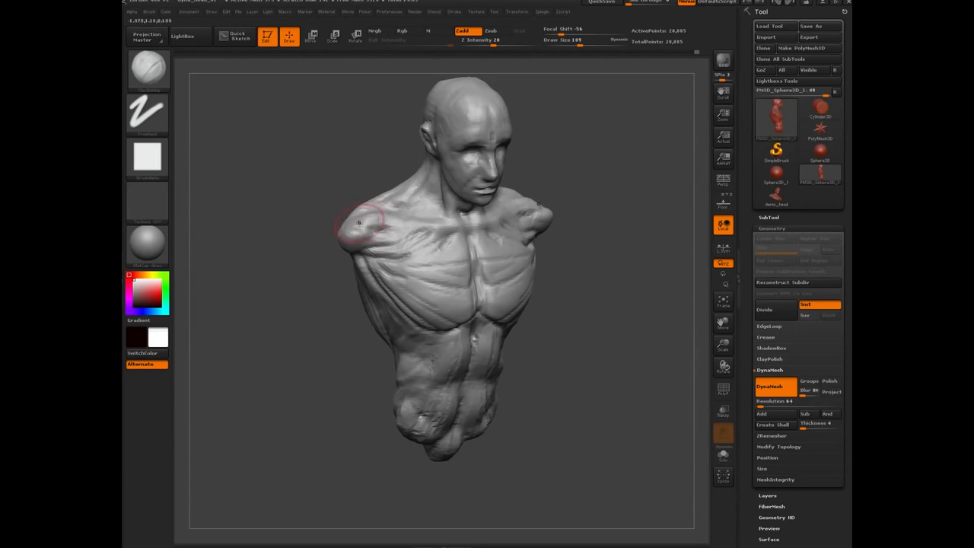
key("bracketleft")
key("bracketleft")
key("bracketleft")
key("bracketleft")
key("bracketleft")
key("bracketleft")
key("bracketleft")
key("bracketleft")
key("bracketleft")
key("bracketleft")
left_click_drag(379, 219, 411, 225)
Isolate the shoulder tips with an inverted mask and stretch them down to waist level into straight arms using Transpose Move.
mouse_move(283, 249)
left_mouse_down()
mouse_move(343, 232)
mouse_move(356, 242)
mouse_move(349, 247)
left_mouse_up()
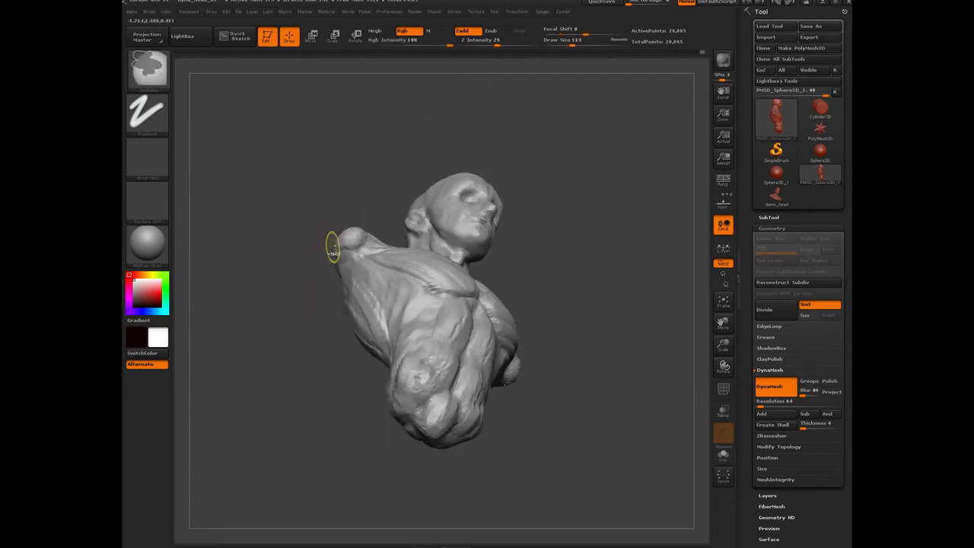
left_click_drag(330, 239, 350, 248)
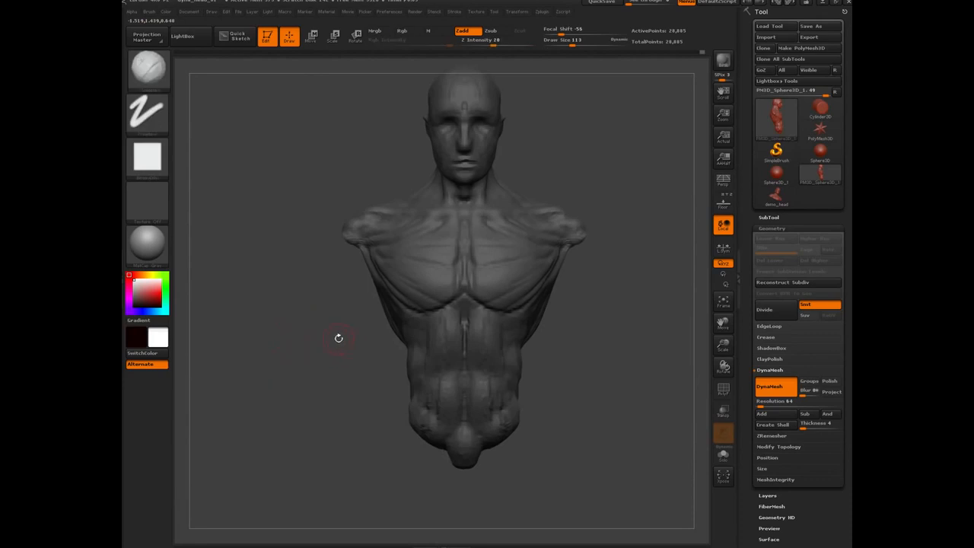
key("w")
mouse_move(348, 239)
left_mouse_down()
mouse_move(348, 393)
mouse_move(326, 393)
left_mouse_up()
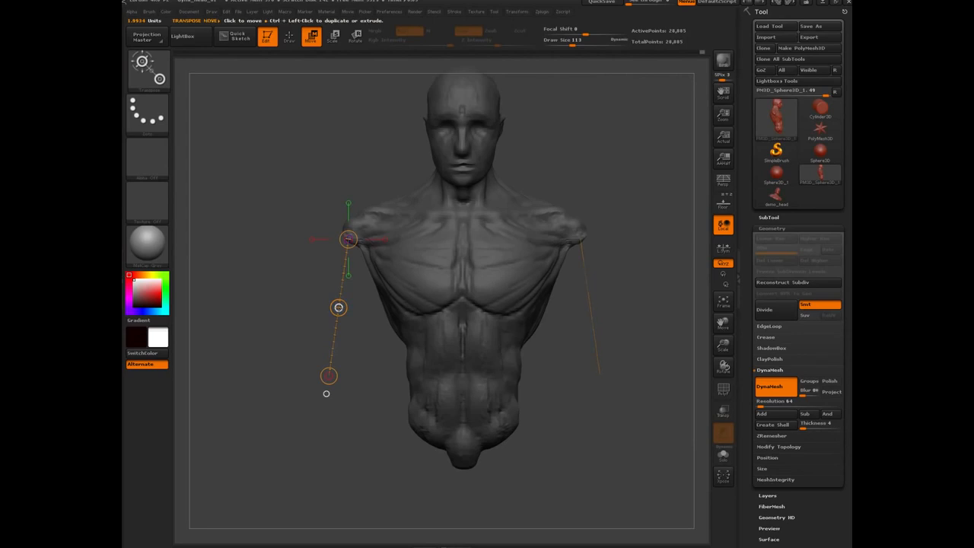
left_click_drag(339, 307, 312, 493)
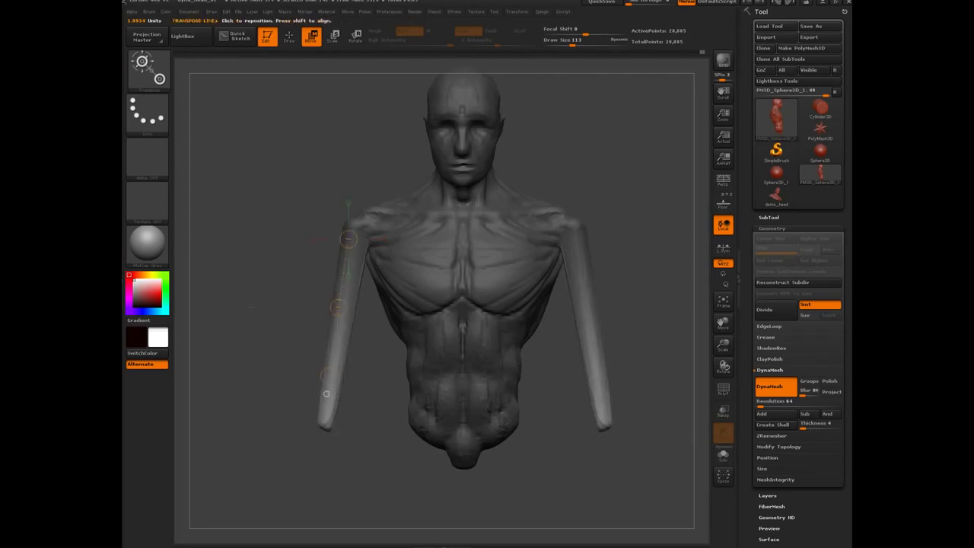
mouse_move(253, 307)
left_mouse_down()
mouse_move(357, 307)
mouse_move(255, 307)
left_mouse_up()
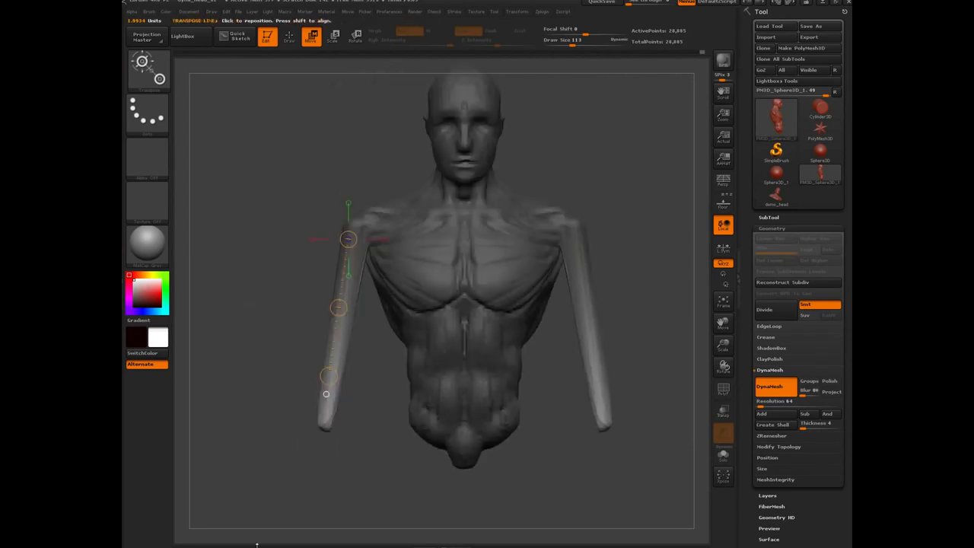
Clear the mask and re-mesh the stretched arms with DynaMesh, using the wireframe to check the polygons, and return to Draw mode.
key("shift+f")
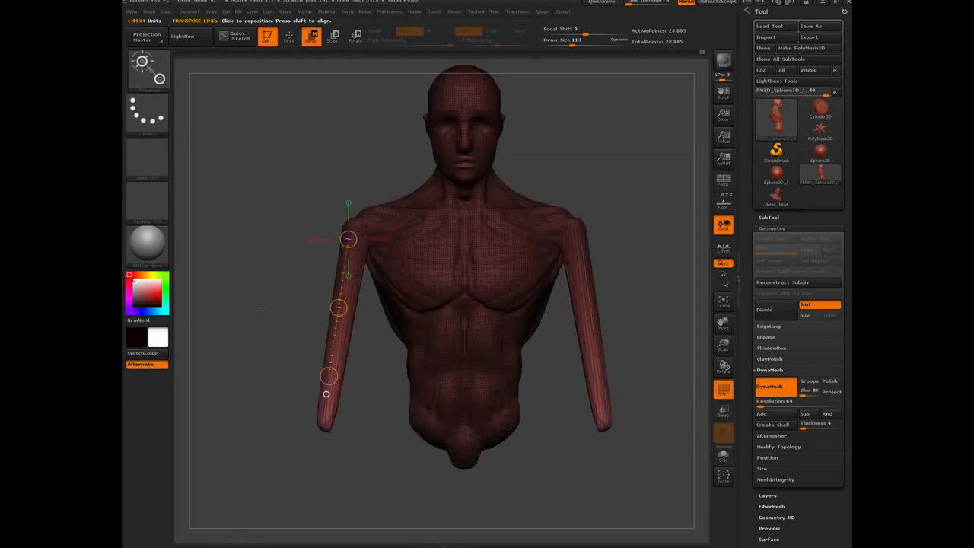
left_click_drag(258, 255, 276, 339, "ctrl")
key("ctrl")
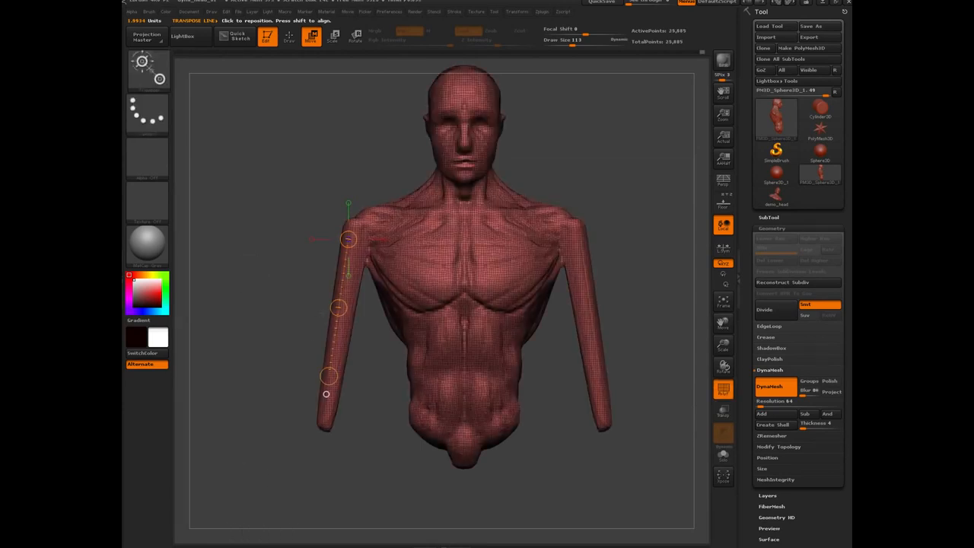
key("shift+f")
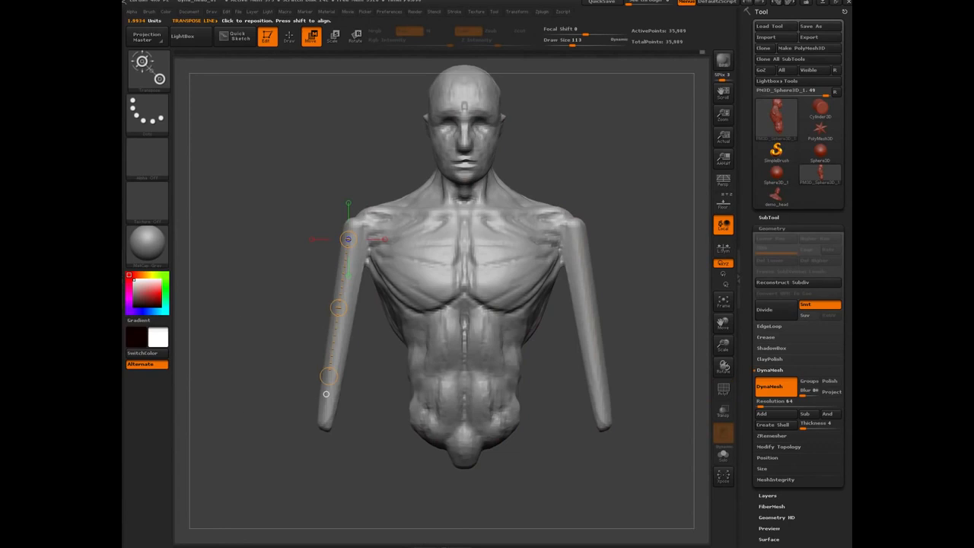
key("q")
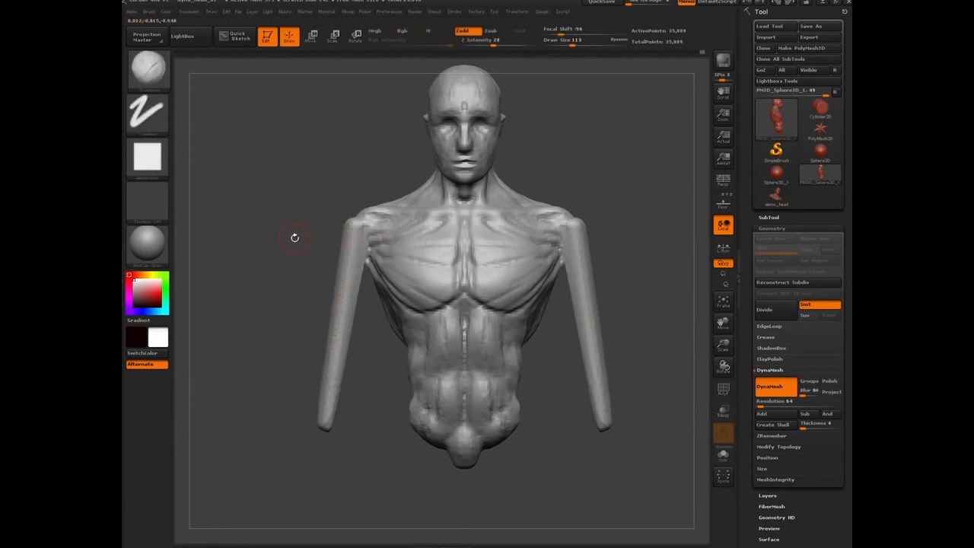
Flatten the planes along the upper arms and forearms with the TrimDynamic brush at draw size 189.
key("b")
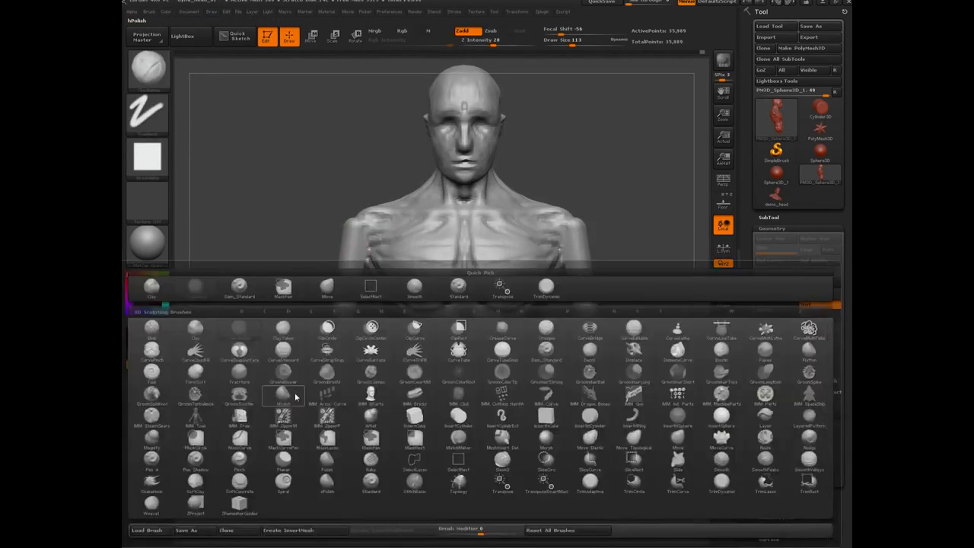
key("t")
key("d")
mouse_move(290, 245)
left_mouse_down()
mouse_move(306, 245)
mouse_move(350, 296)
mouse_move(328, 386)
left_mouse_up()
left_click_drag(286, 345, 250, 346)
left_click_drag(340, 327, 329, 400)
left_click_drag(262, 381, 361, 383)
left_click_drag(342, 281, 338, 309)
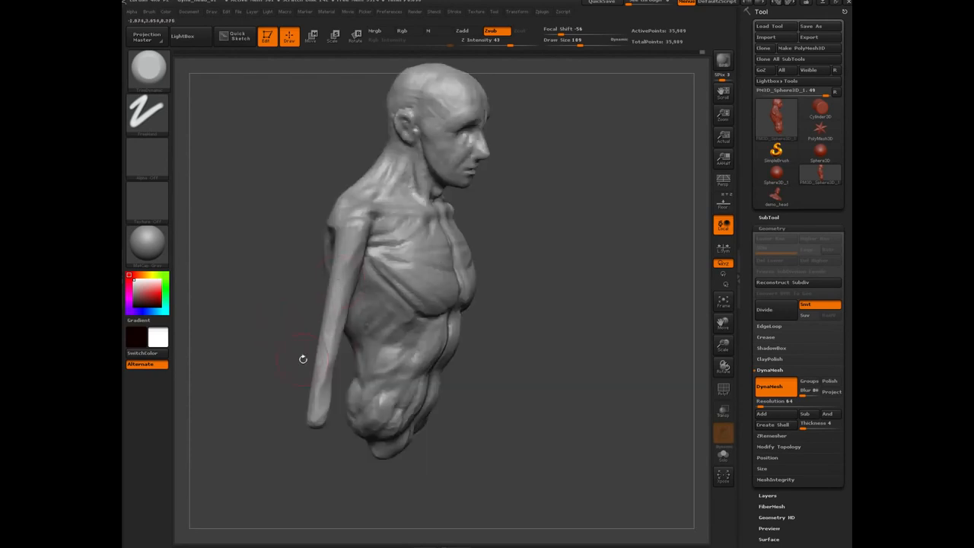
mouse_move(303, 358)
left_mouse_down()
mouse_move(328, 342)
mouse_move(347, 290)
mouse_move(349, 326)
left_mouse_up()
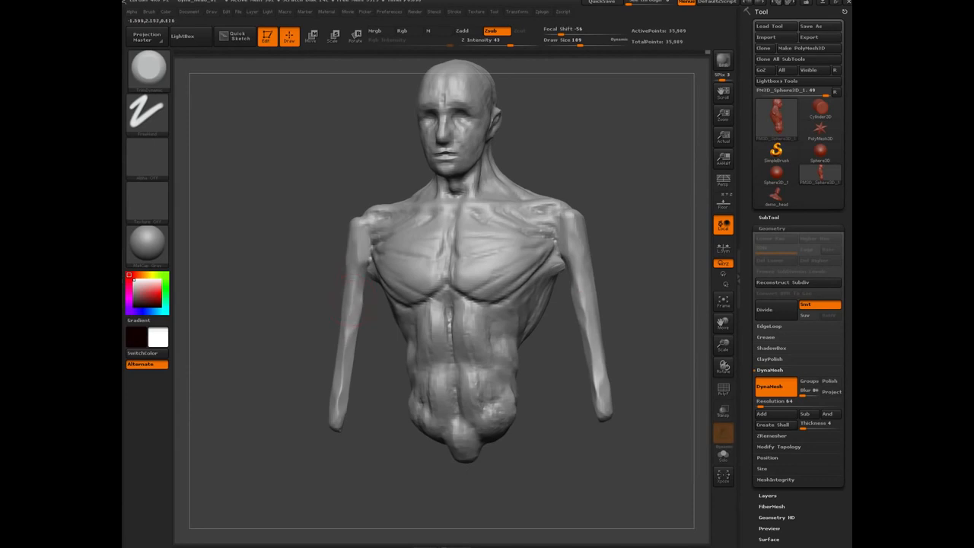
Smooth the inner upper arms and trim both arms from the shoulders toward the wrists.
left_click_drag(277, 356, 313, 348)
left_click_drag(359, 289, 370, 276, "shift")
mouse_move(308, 282)
left_mouse_down()
mouse_move(348, 301)
mouse_move(343, 369)
left_mouse_up()
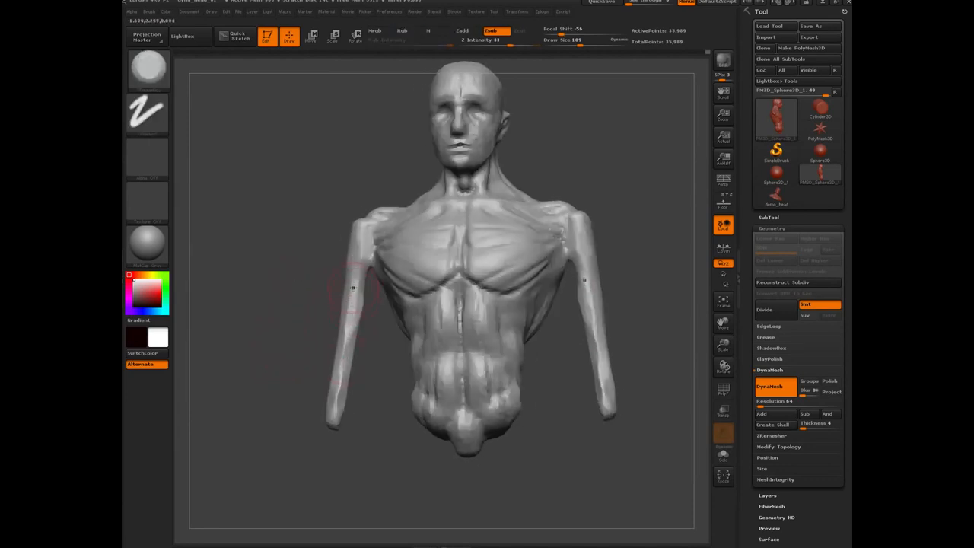
left_click_drag(352, 285, 335, 402)
mouse_move(347, 339)
left_mouse_down()
mouse_move(335, 403)
mouse_move(327, 326)
mouse_move(359, 300)
mouse_move(341, 400)
left_mouse_up()
mouse_move(324, 296)
left_mouse_down()
mouse_move(355, 265)
mouse_move(349, 335)
left_mouse_up()
left_click_drag(304, 319, 384, 289)
left_click_drag(341, 255, 344, 345)
left_click_drag(341, 274, 349, 369)
mouse_move(347, 335)
left_mouse_down()
mouse_move(353, 407)
mouse_move(366, 305)
mouse_move(359, 257)
left_mouse_up()
Re-mesh the figure with DynaMesh and use MaskLasso from the top view to mask everything except the arms.
left_click_drag(297, 275, 267, 378)
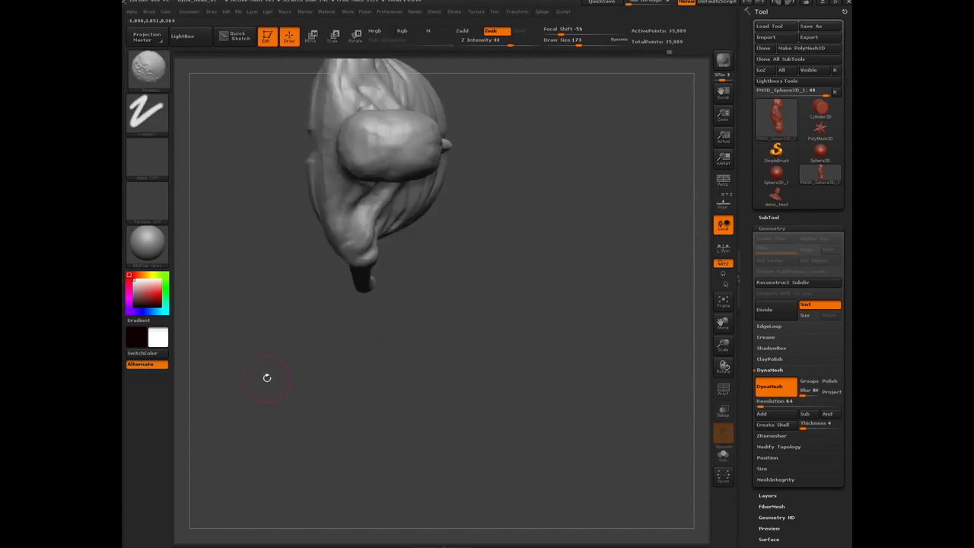
mouse_move(251, 265)
left_mouse_down("ctrl")
mouse_move(307, 315)
mouse_move(426, 376)
mouse_move(428, 358)
mouse_move(407, 440)
left_mouse_up("ctrl")
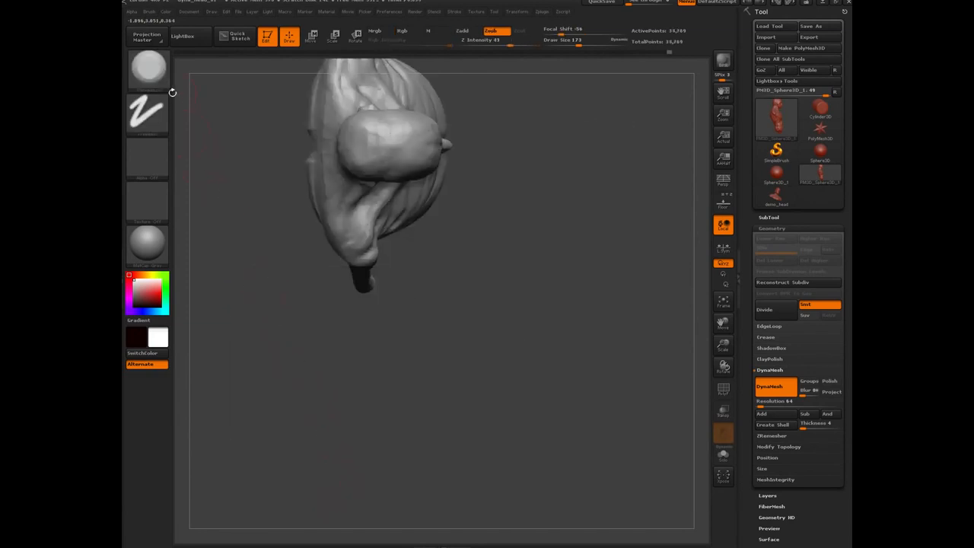
key("ctrl")
left_click(157, 73)
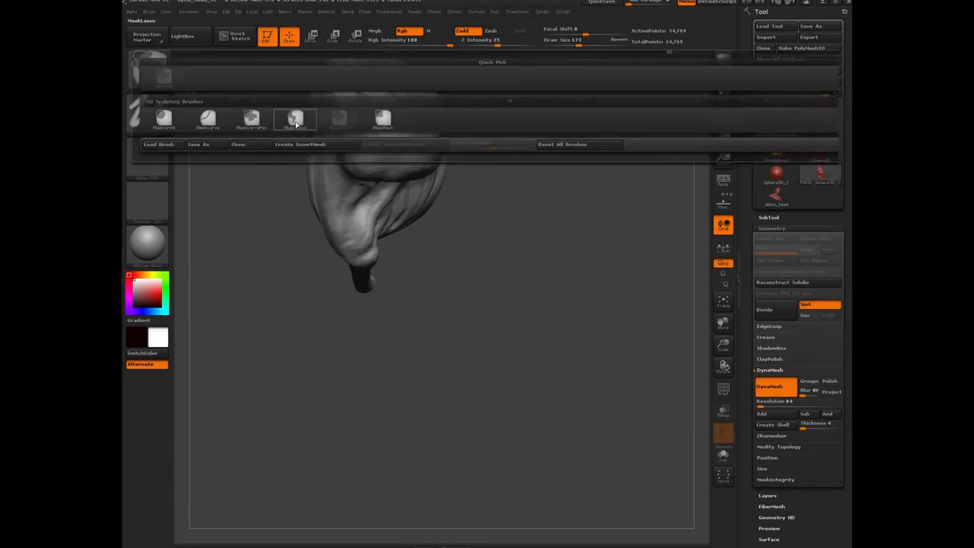
left_click(293, 114)
left_click_drag(278, 333, 411, 284, "ctrl")
mouse_move(383, 248)
left_mouse_down("ctrl")
mouse_move(353, 256)
mouse_move(284, 318)
left_mouse_up("ctrl")
left_click(327, 357, "ctrl")
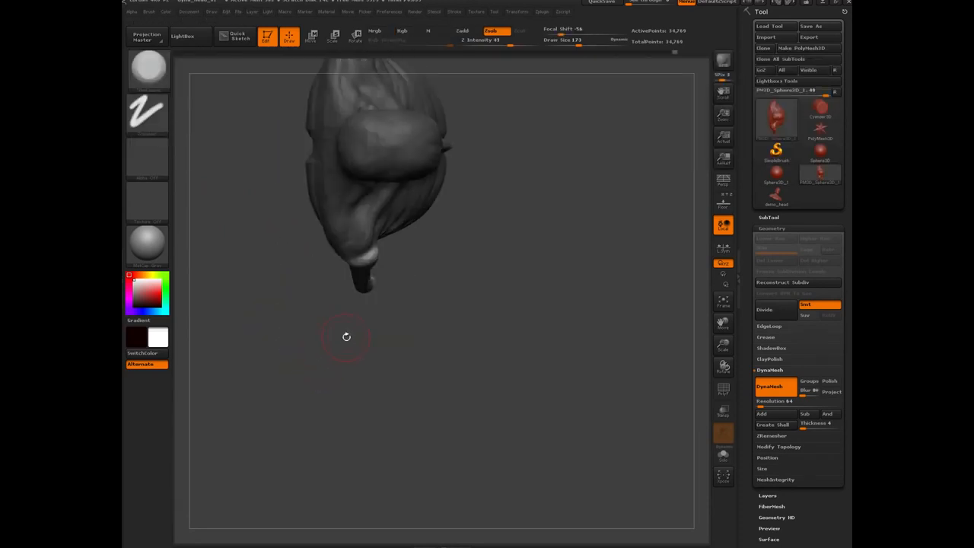
Shift both arms slightly toward the back in the top view with Transpose Move.
left_click_drag(262, 306, 349, 396)
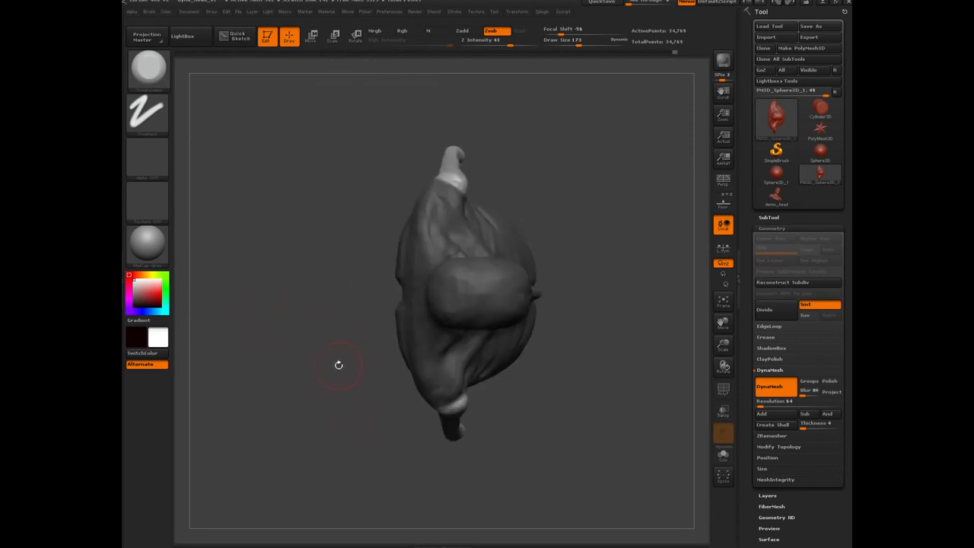
key("w")
left_click_drag(460, 417, 462, 445)
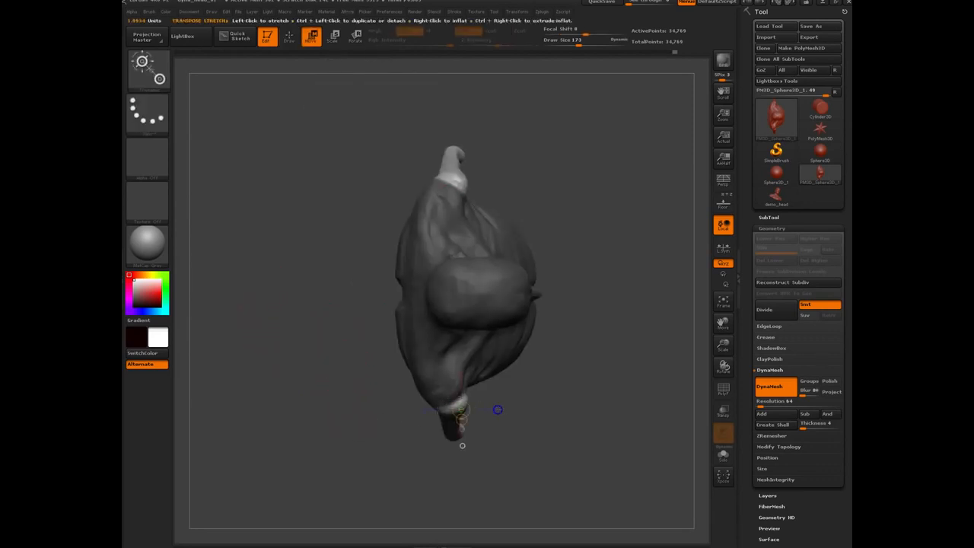
left_click(497, 410)
mouse_move(530, 410)
left_mouse_down()
mouse_move(517, 409)
mouse_move(531, 409)
left_mouse_up()
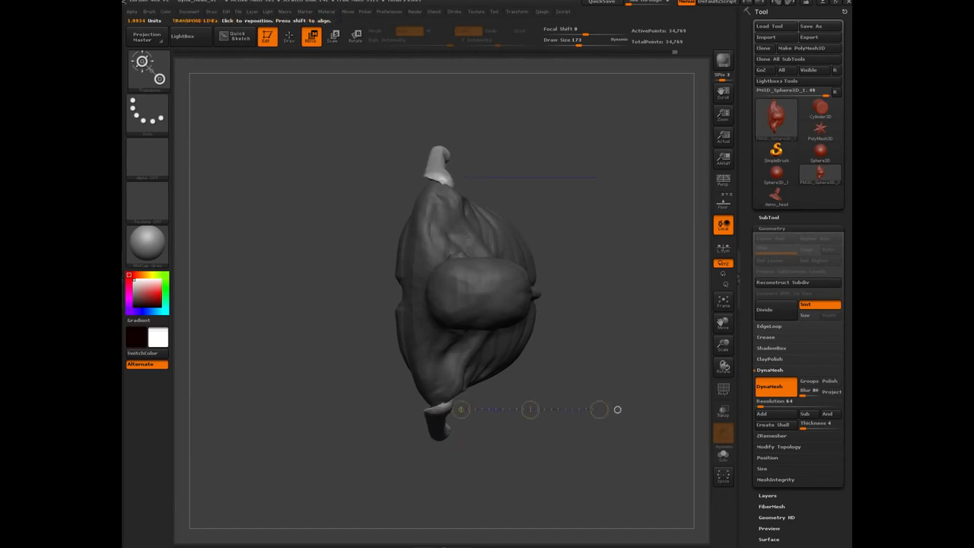
Rotate the arms slightly forward about the shoulders in side view, clear the mask and re-mesh with DynaMesh.
left_click_drag(310, 432, 312, 381, "shift")
left_click_drag(330, 448, 319, 379, "alt")
mouse_move(518, 321)
left_mouse_down()
mouse_move(532, 322)
mouse_move(518, 321)
left_mouse_up()
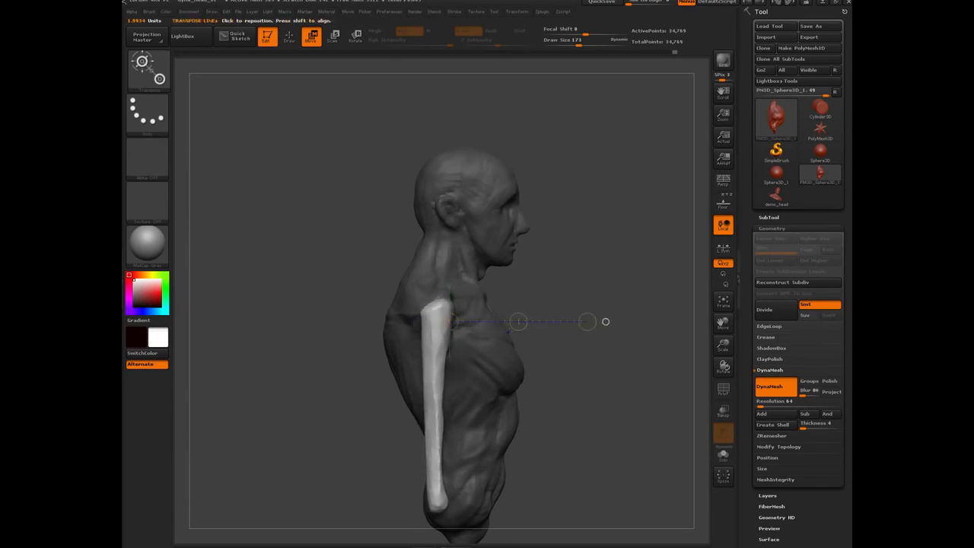
key("r")
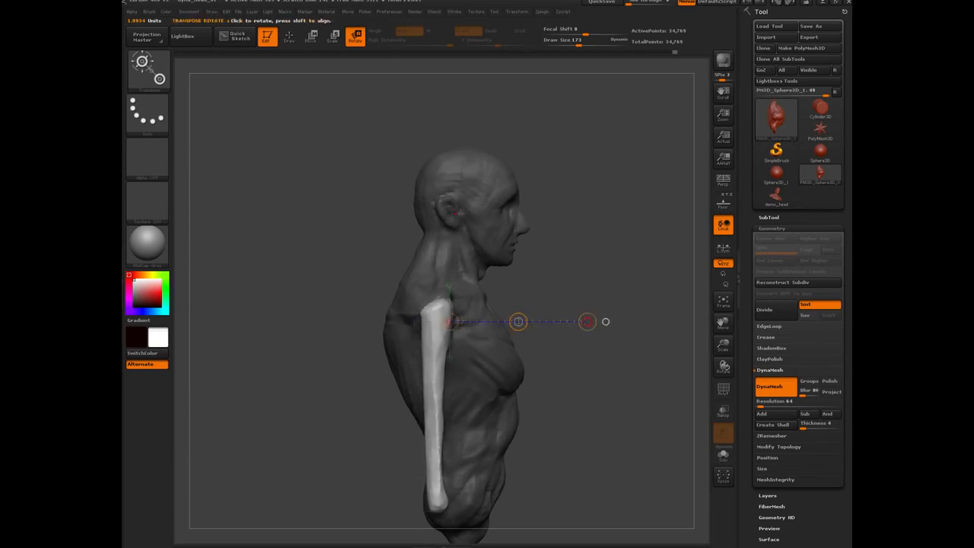
left_click_drag(587, 321, 585, 295)
mouse_move(345, 429)
left_mouse_down("shift")
mouse_move(283, 431)
mouse_move(308, 453)
left_mouse_up("shift")
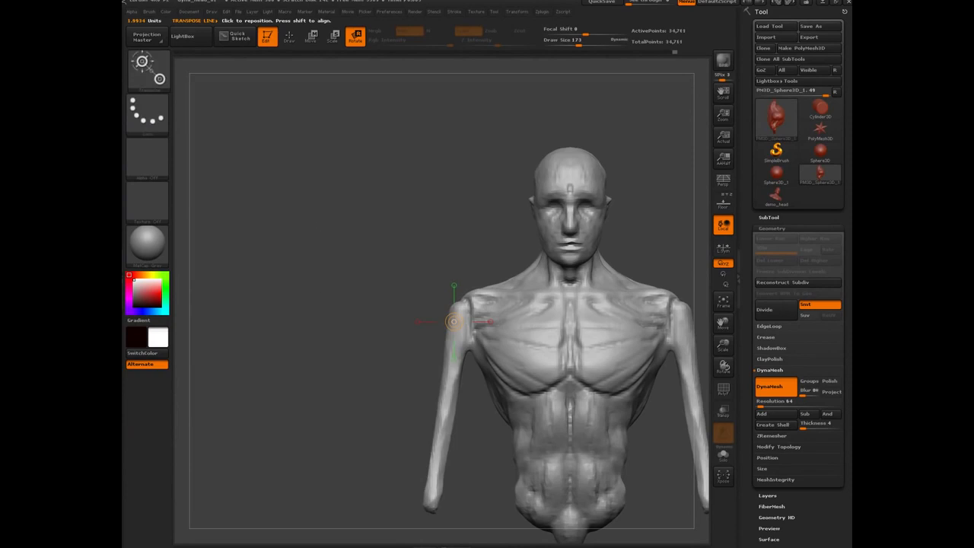
key("q")
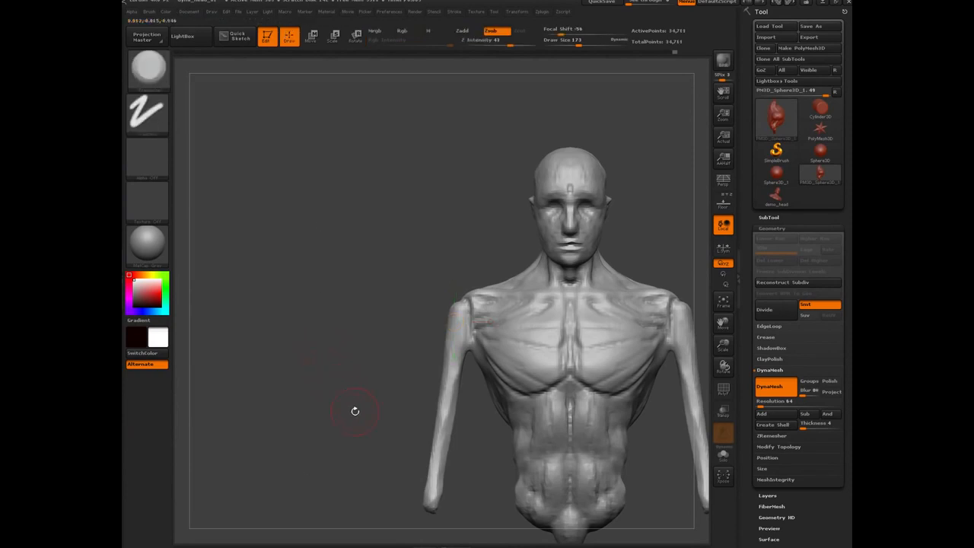
Build up clay where the arms meet the shoulders with ClayBuildup at draw size 141.
left_click_drag(349, 415, 302, 373, "alt")
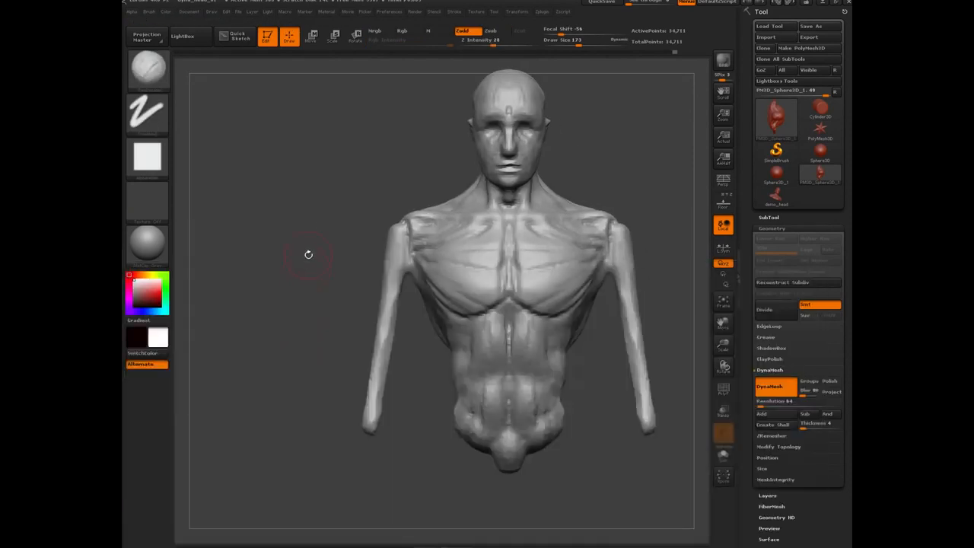
left_click_drag(311, 241, 334, 239)
mouse_move(398, 229)
left_mouse_down()
mouse_move(402, 241)
mouse_move(380, 227)
left_mouse_up()
left_click_drag(333, 263, 297, 265)
left_click_drag(398, 215, 386, 225)
mouse_move(337, 269)
left_mouse_down()
mouse_move(308, 267)
mouse_move(357, 267)
left_mouse_up()
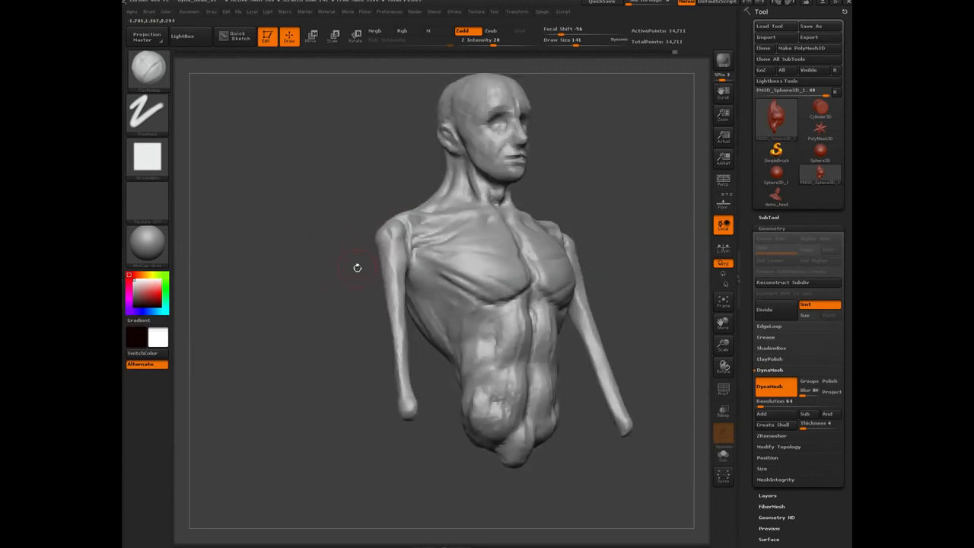
Refine the shoulder and upper chest below the collarbone with short ClayBuildup strokes at draw size 121.
left_click_drag(437, 243, 426, 239)
left_click_drag(344, 279, 361, 268)
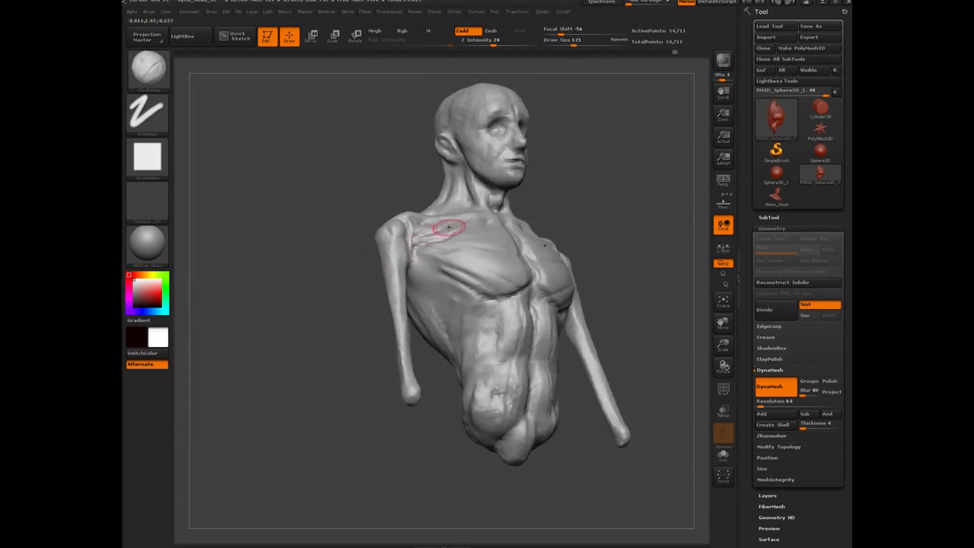
left_click_drag(427, 239, 455, 227)
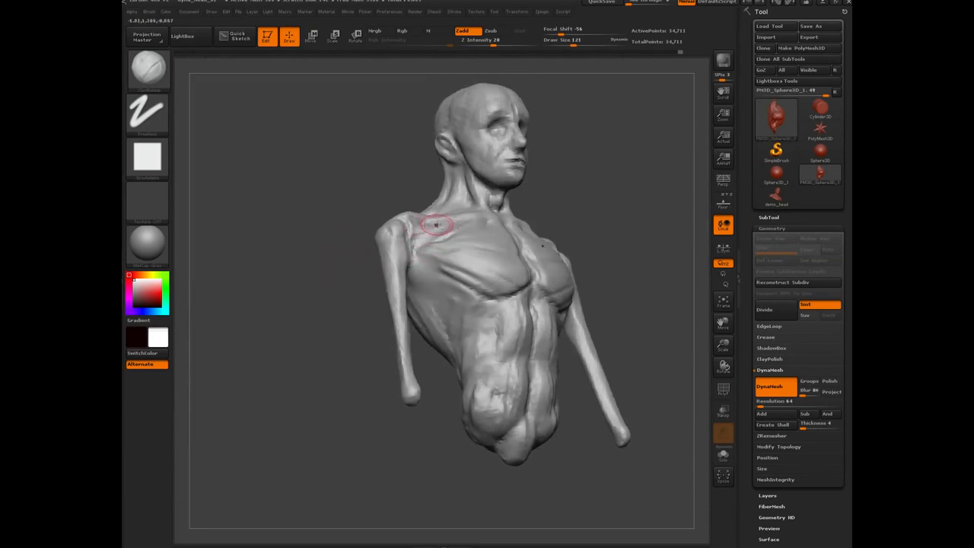
left_click_drag(341, 261, 373, 304)
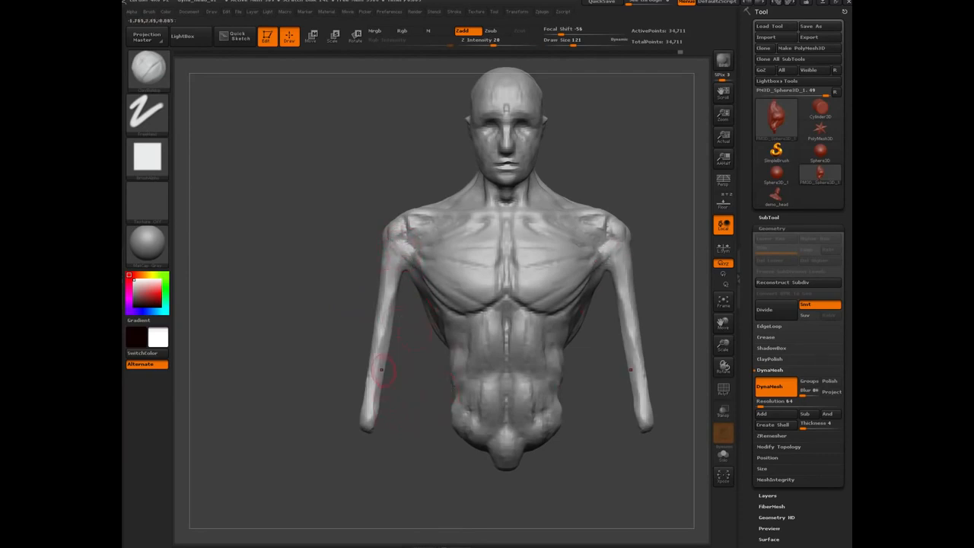
Build up muscle volume along the front of both arms with long ClayBuildup strokes at draw size 121.
left_click_drag(389, 280, 383, 335)
mouse_move(393, 257)
left_mouse_down()
mouse_move(379, 322)
mouse_move(386, 306)
left_mouse_up()
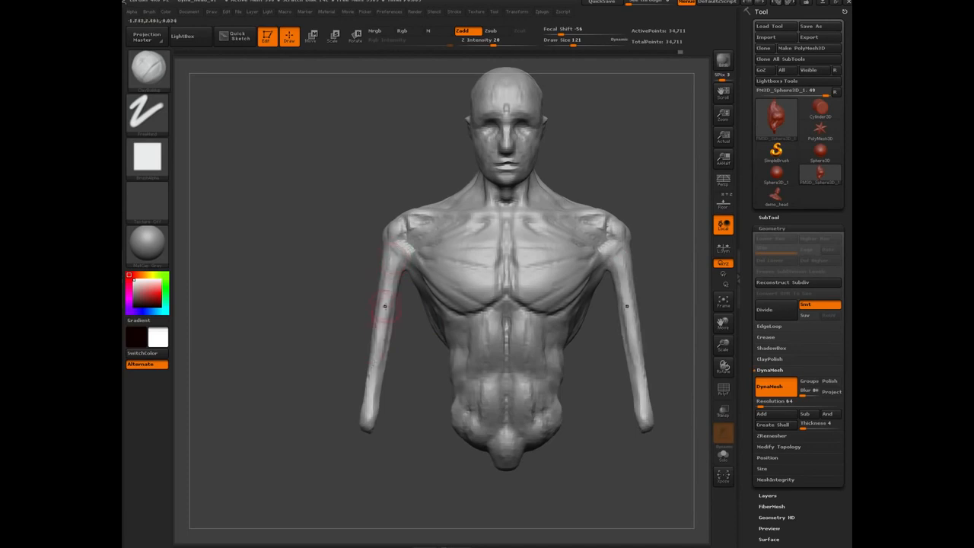
left_click_drag(392, 268, 374, 327)
left_click_drag(384, 293, 372, 367)
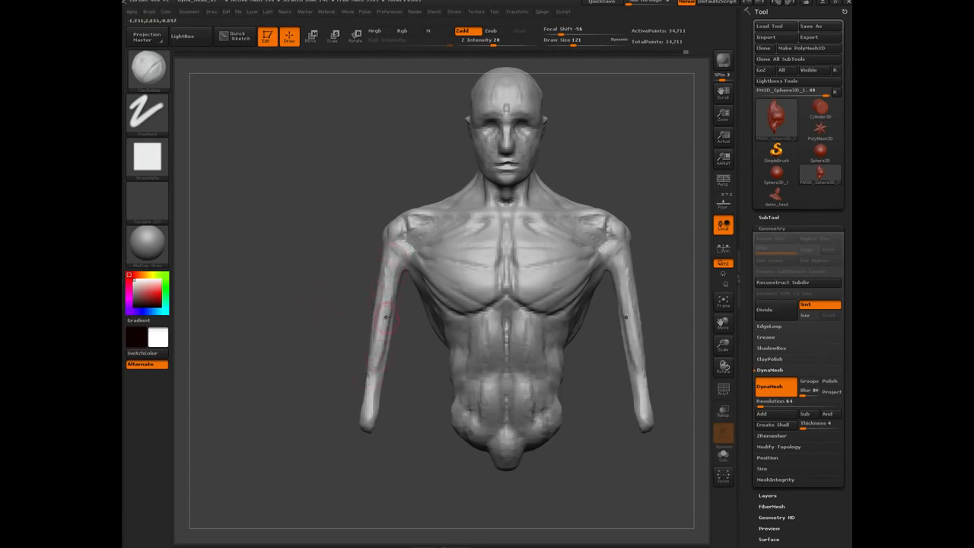
left_click_drag(388, 314, 378, 358)
mouse_move(394, 282)
left_mouse_down()
mouse_move(375, 365)
mouse_move(380, 348)
left_mouse_up()
left_click_drag(386, 308, 379, 354)
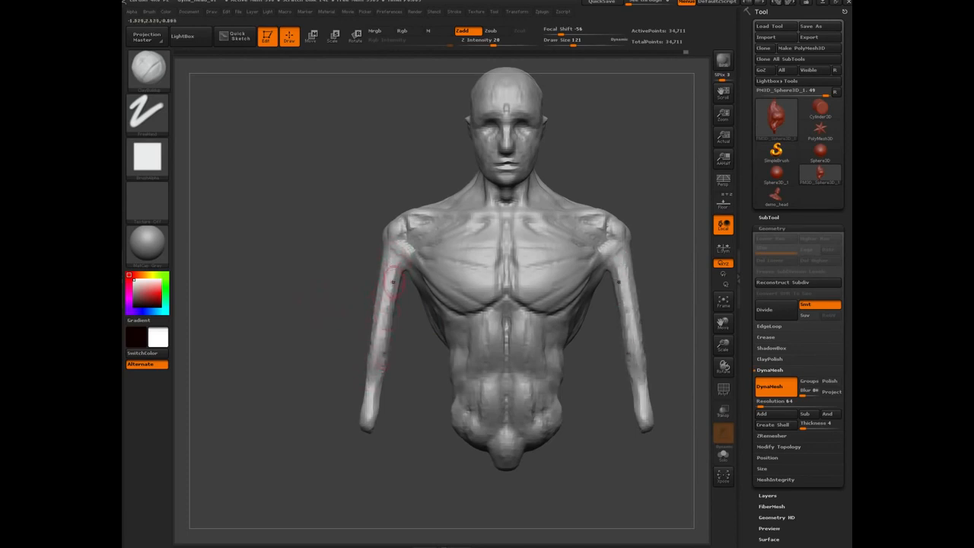
left_click_drag(386, 272, 371, 391)
left_click_drag(381, 319, 372, 368)
Add further clay to the inner and front sides of the upper arms from angled views, and re-mesh with DynaMesh.
left_click_drag(292, 330, 307, 328)
left_click_drag(393, 284, 386, 336)
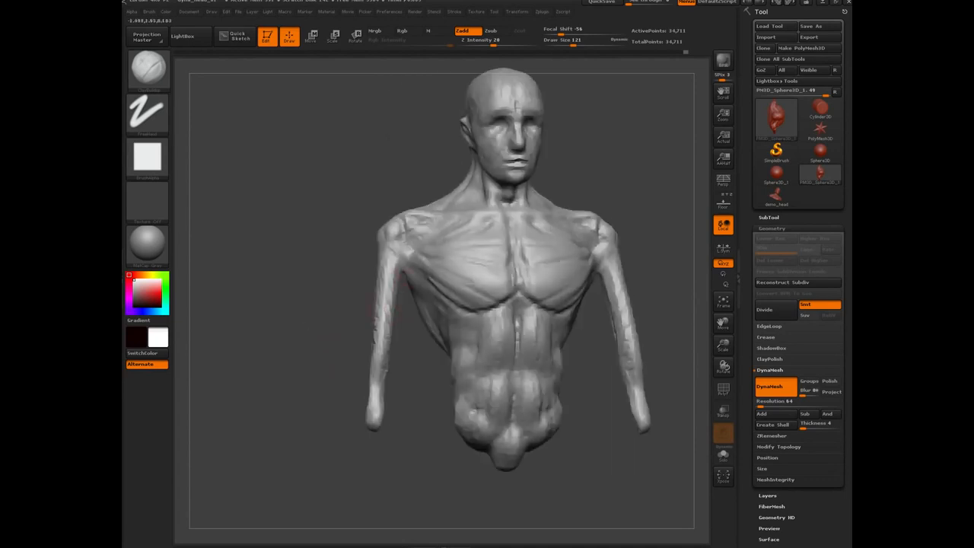
mouse_move(395, 253)
left_mouse_down()
mouse_move(375, 358)
mouse_move(320, 346)
left_mouse_up()
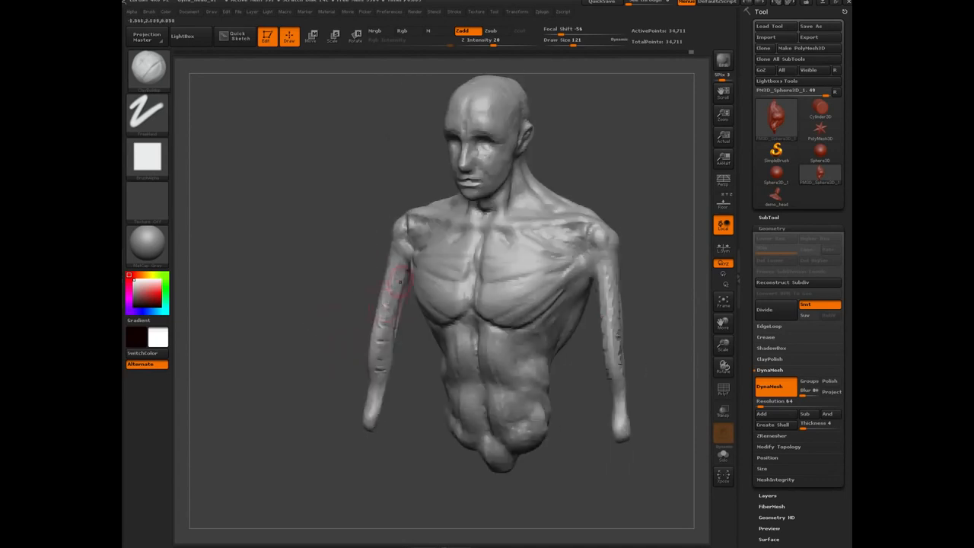
left_click_drag(393, 276, 389, 306)
left_click_drag(391, 317, 382, 347)
mouse_move(321, 329)
left_mouse_down()
mouse_move(396, 342)
mouse_move(294, 365)
left_mouse_up()
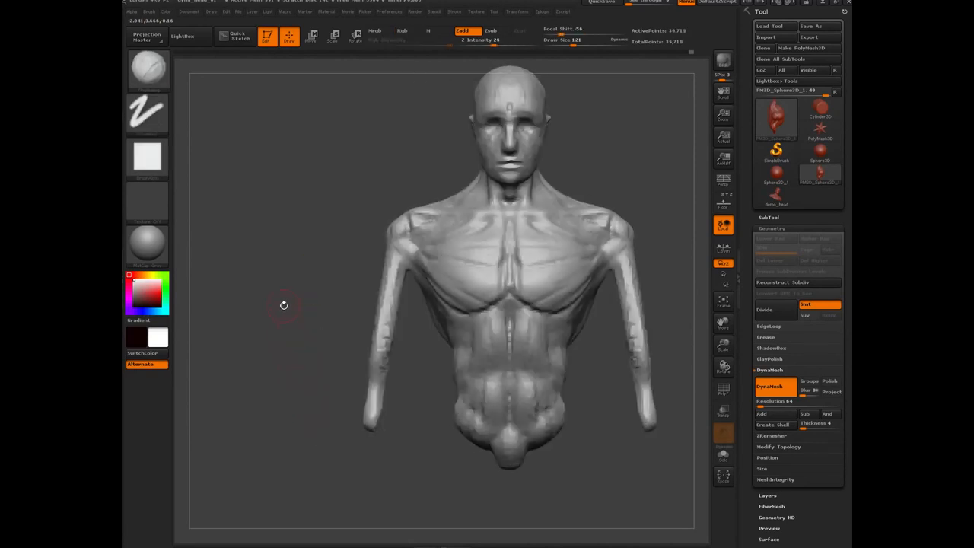
left_click_drag(279, 297, 299, 304)
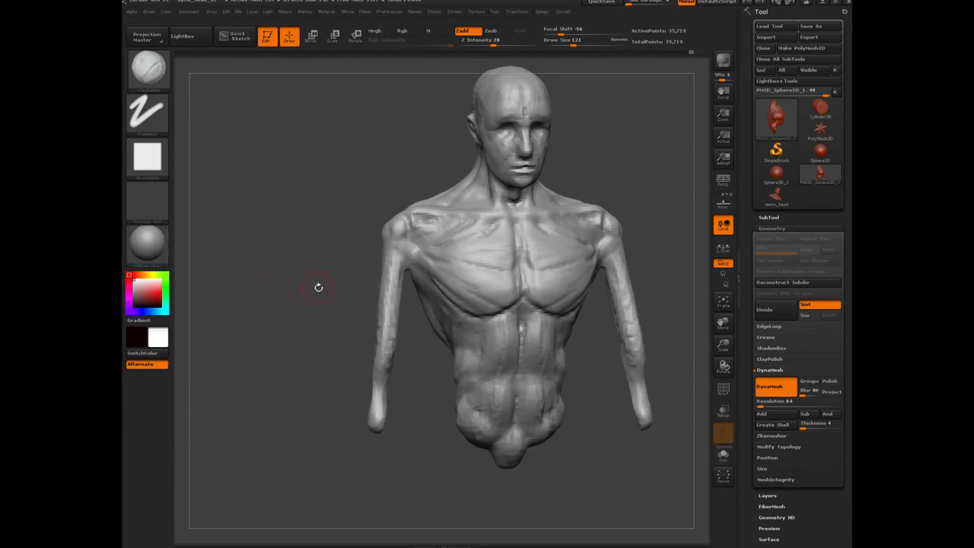
left_click_drag(319, 287, 310, 266, "shift")
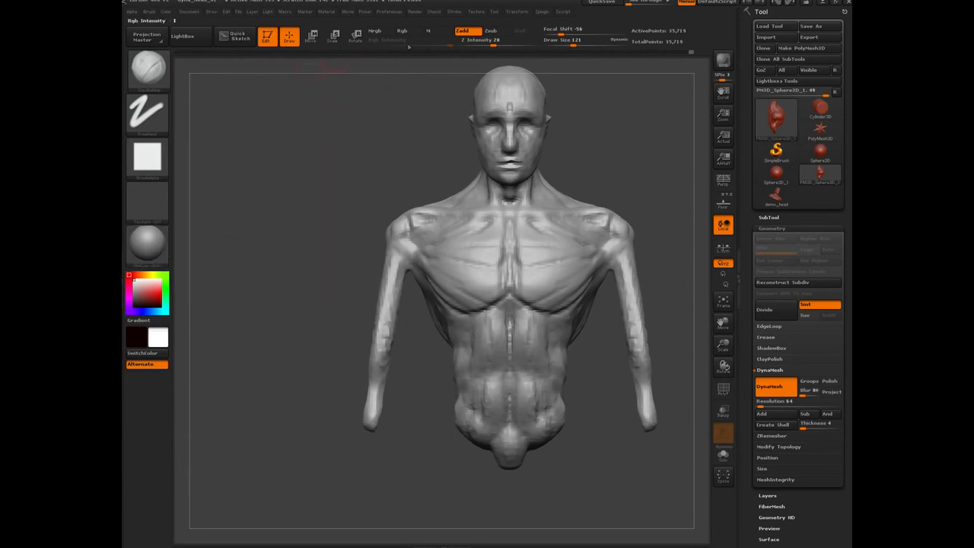
Fill the whole figure with the current gray material using the material-only channel, and switch the channel off again.
left_click(430, 30)
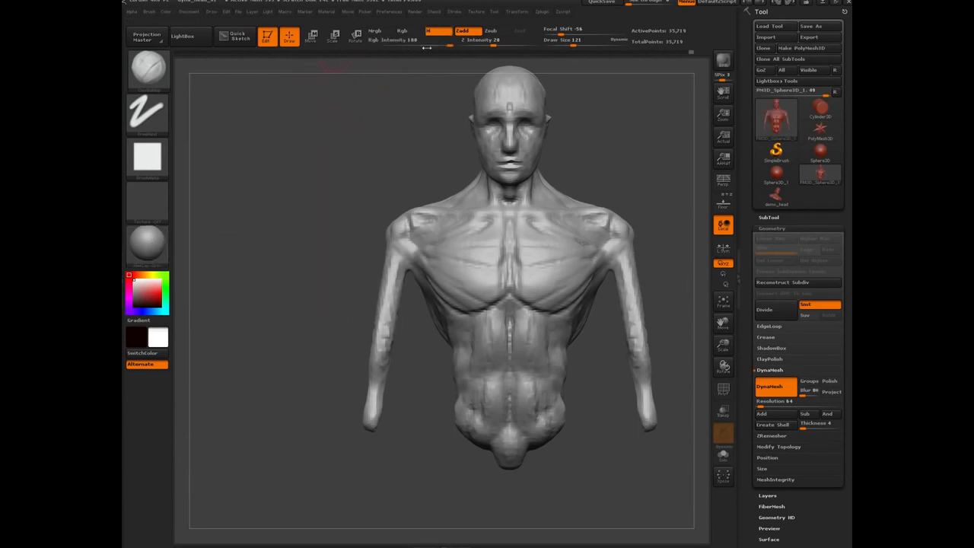
left_click(167, 12)
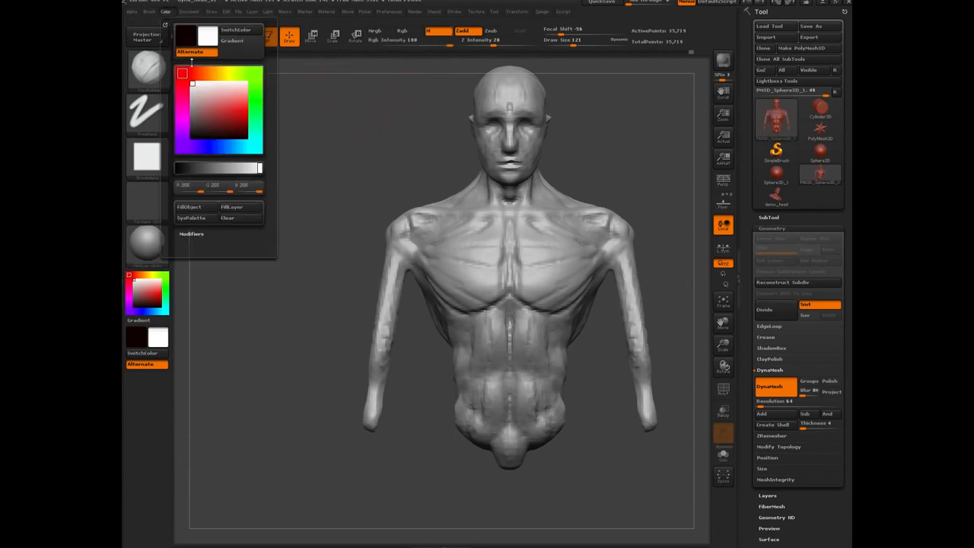
left_click(219, 207)
left_click(434, 31)
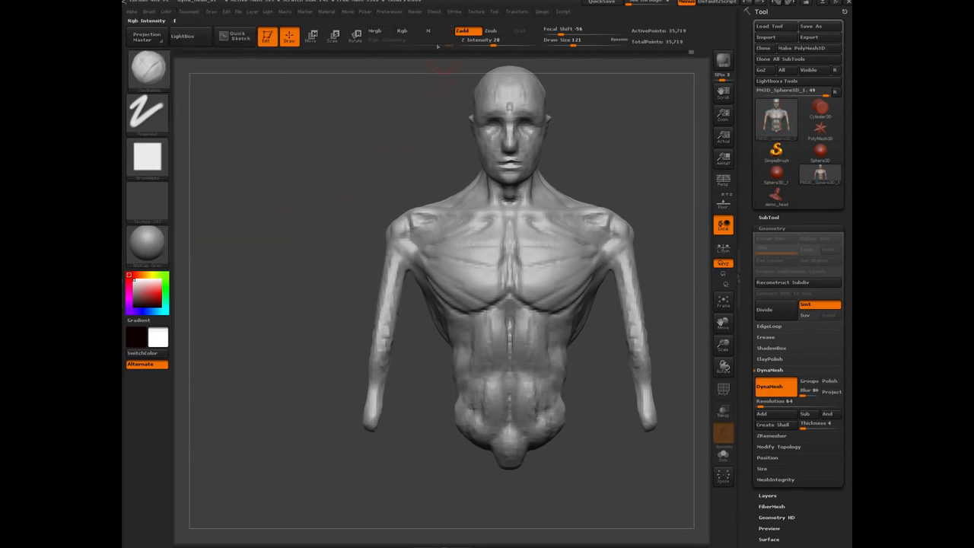
Paint MatCap Red Wax onto the arms and chest muscles with clay strokes, using the material-only channel and draw size 97.
left_click(148, 248)
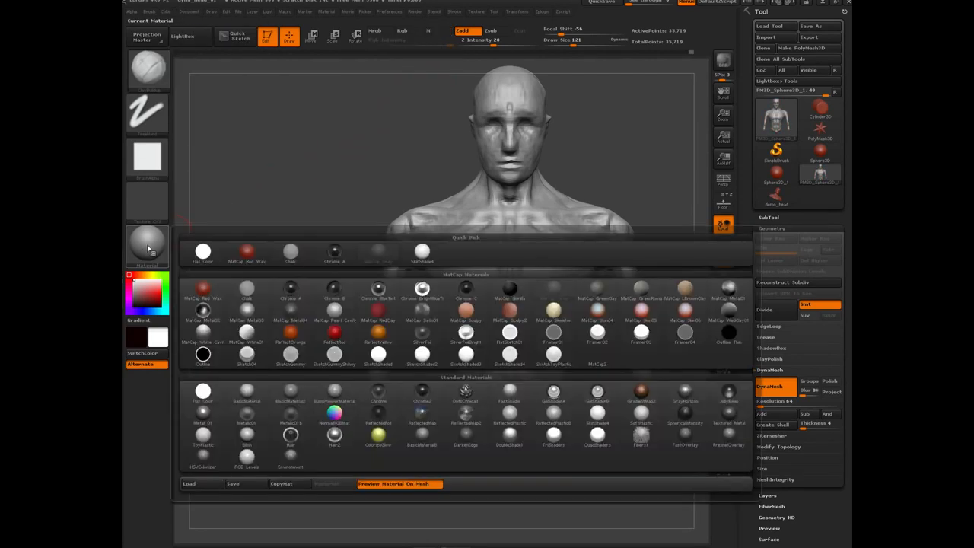
left_click(247, 255)
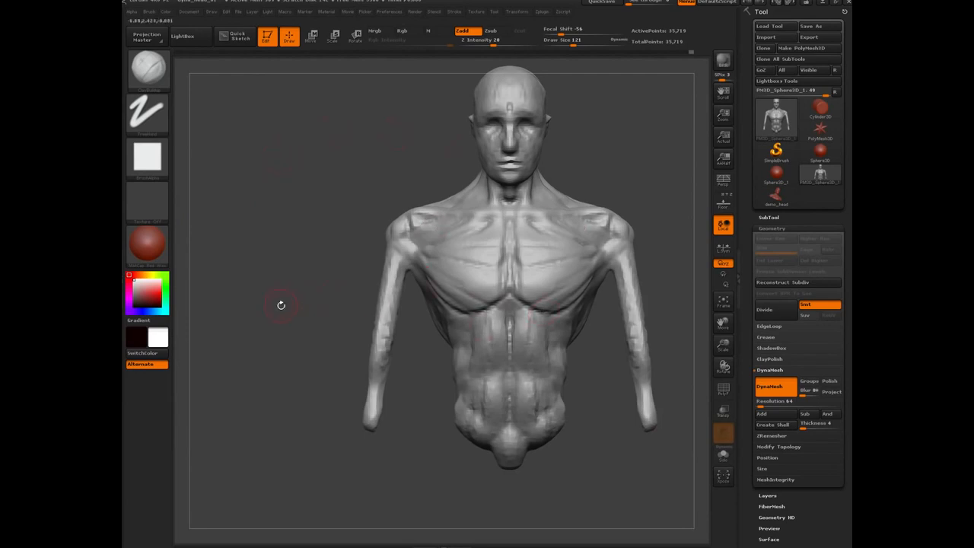
left_click_drag(290, 296, 298, 365, "alt")
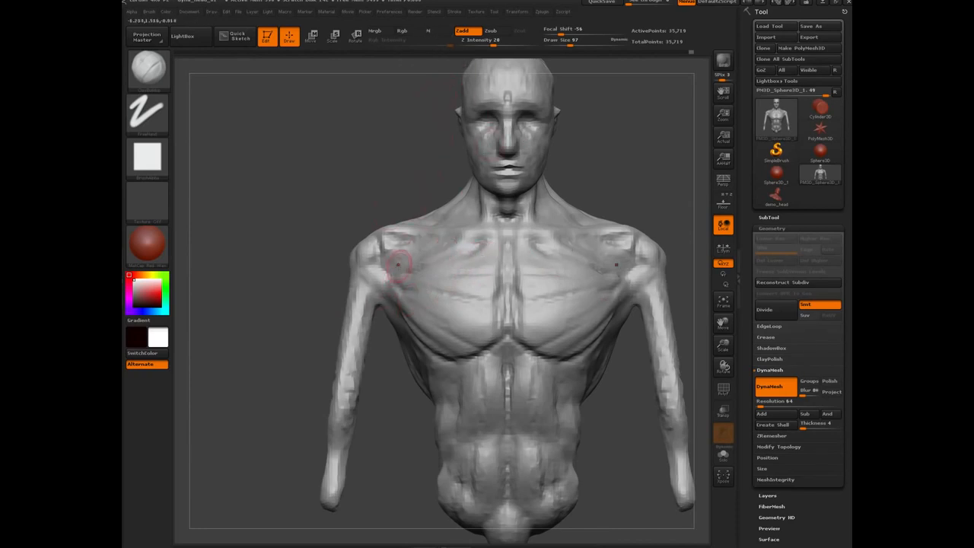
left_click(431, 33)
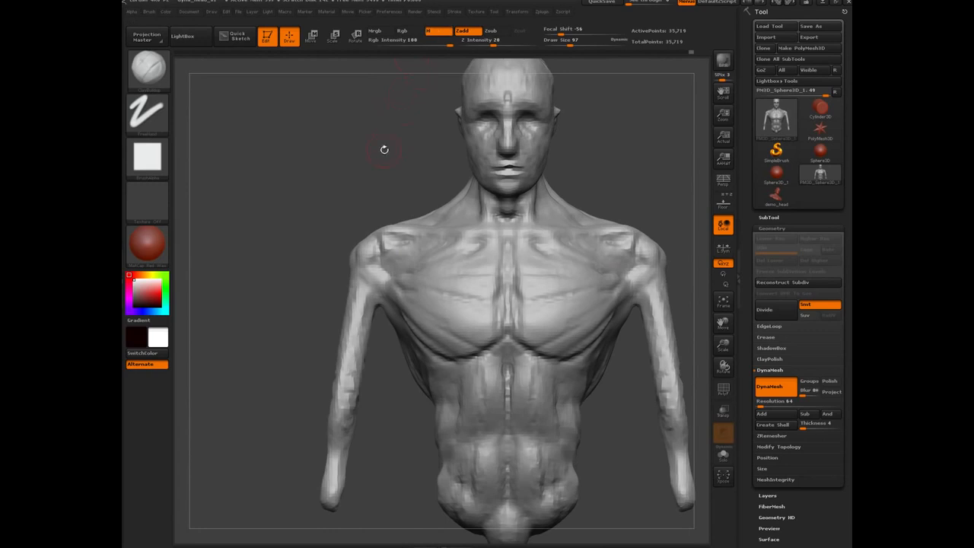
mouse_move(485, 257)
left_mouse_down()
mouse_move(389, 275)
mouse_move(346, 335)
mouse_move(343, 411)
mouse_move(369, 299)
mouse_move(343, 424)
mouse_move(357, 299)
left_mouse_up()
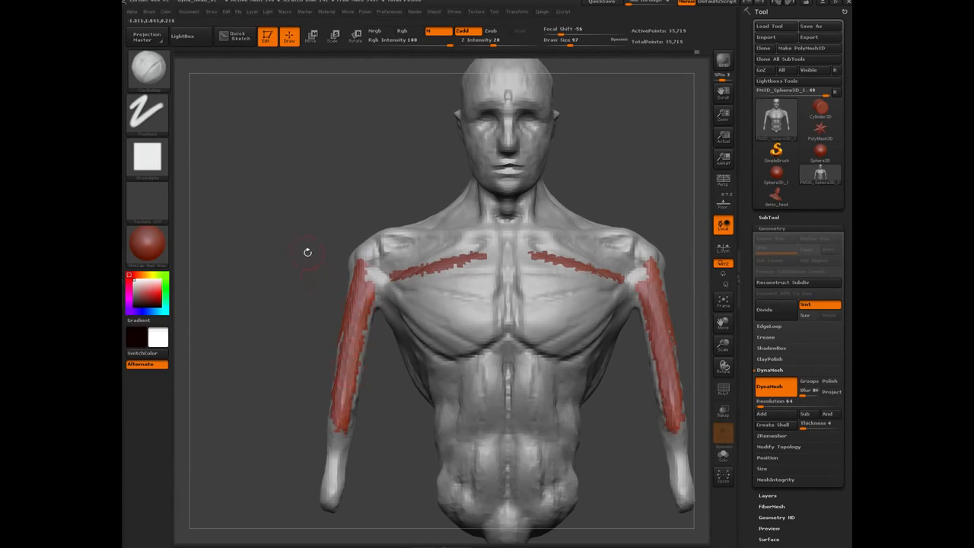
mouse_move(308, 245)
left_mouse_down()
mouse_move(354, 267)
mouse_move(466, 356)
mouse_move(434, 339)
mouse_move(495, 348)
mouse_move(438, 327)
left_mouse_up()
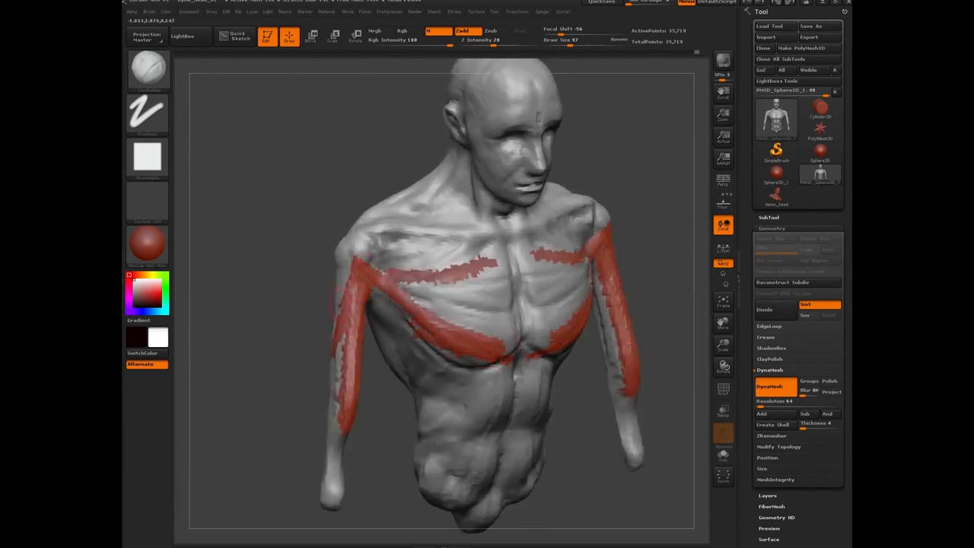
mouse_move(315, 281)
left_mouse_down("shift")
mouse_move(313, 341)
mouse_move(276, 308)
mouse_move(280, 327)
left_mouse_up("shift")
mouse_move(395, 258)
left_mouse_down()
mouse_move(426, 289)
mouse_move(395, 263)
mouse_move(434, 283)
mouse_move(399, 250)
mouse_move(431, 263)
mouse_move(423, 242)
mouse_move(441, 245)
mouse_move(432, 232)
mouse_move(365, 252)
left_mouse_up()
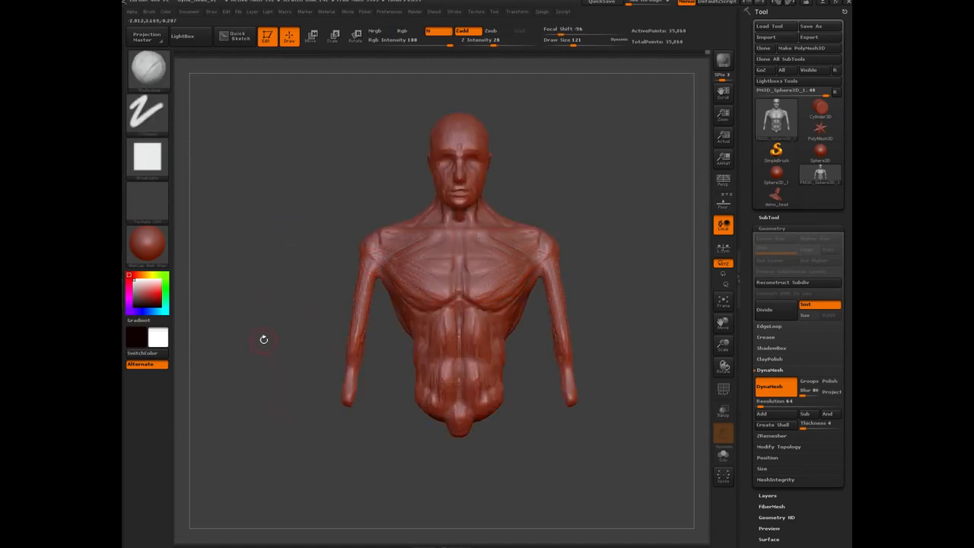
Try to re-mesh the painted figure with DynaMesh, undo it, and abandon a change to the DynaMesh resolution.
mouse_move(263, 340)
left_mouse_down()
mouse_move(366, 344)
mouse_move(266, 348)
left_mouse_up()
key("ctrl+z")
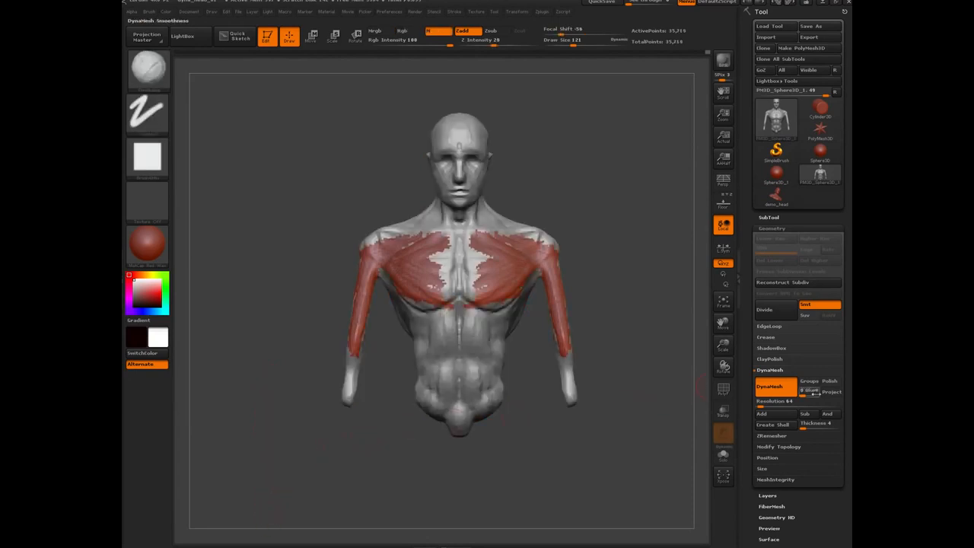
left_click_drag(804, 405, 808, 405)
key("Escape")
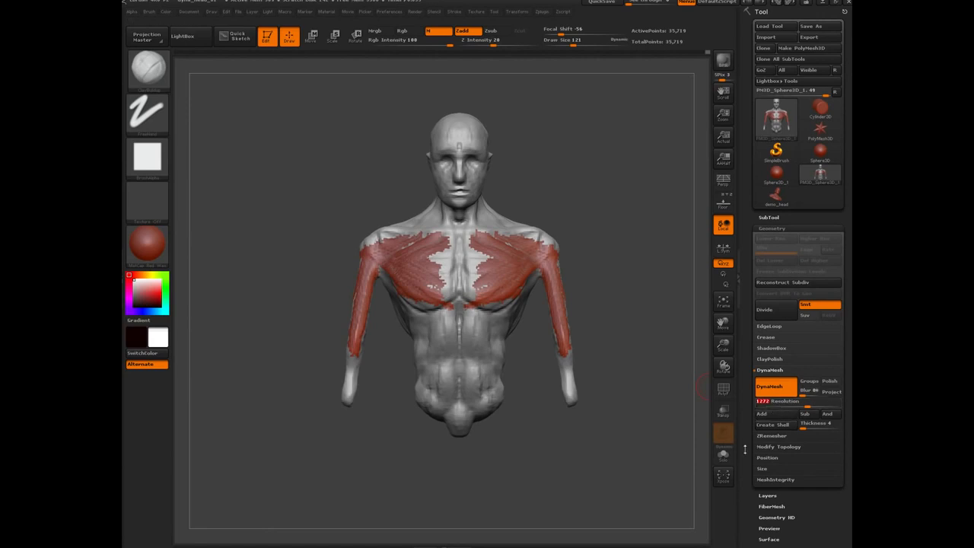
Try to re-mesh the painted figure with the DynaMesh Groups option enabled, and undo it.
left_click(811, 384)
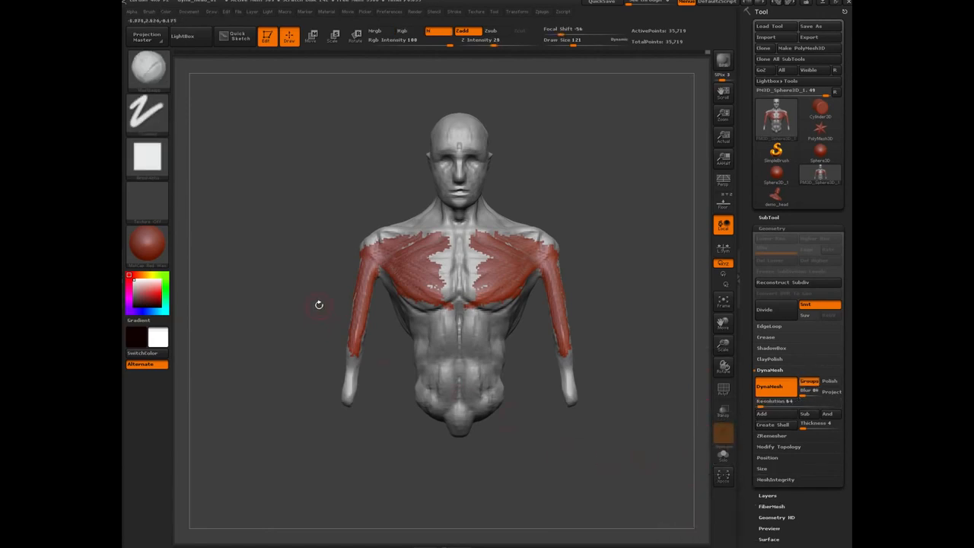
key("ctrl")
left_click_drag(299, 372, 294, 441, "ctrl")
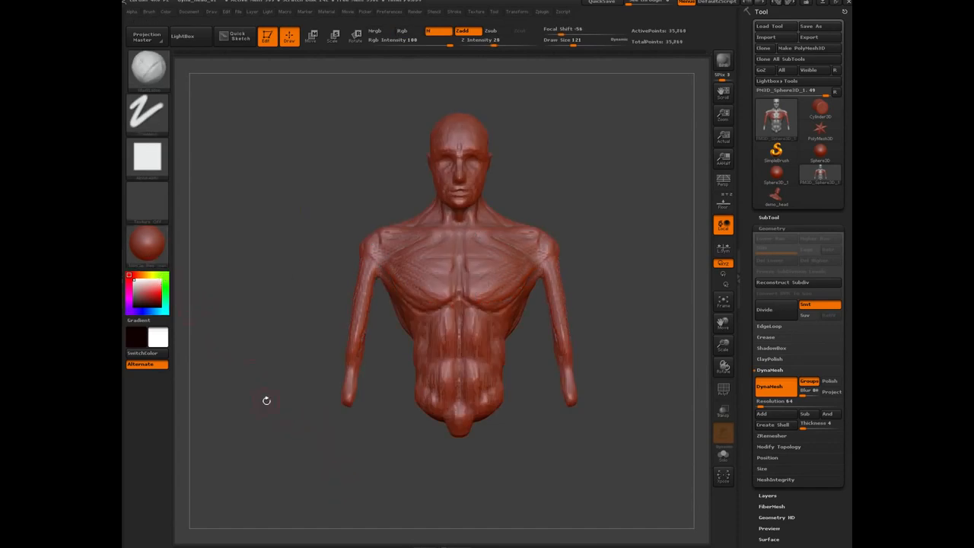
key("ctrl+z")
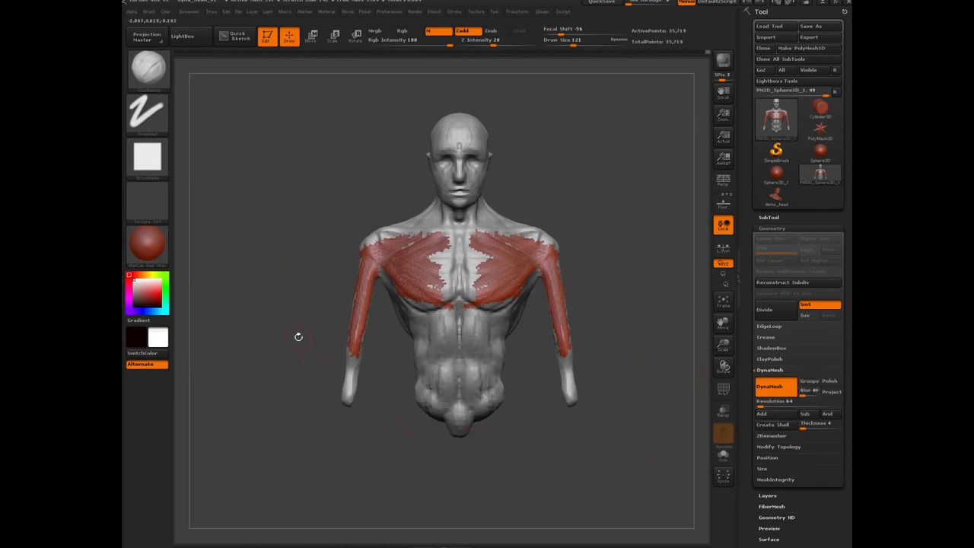
Extend the red clay strokes over the inner chest, then across the trapezius and the sides of the neck.
left_click_drag(265, 324, 275, 294, "alt")
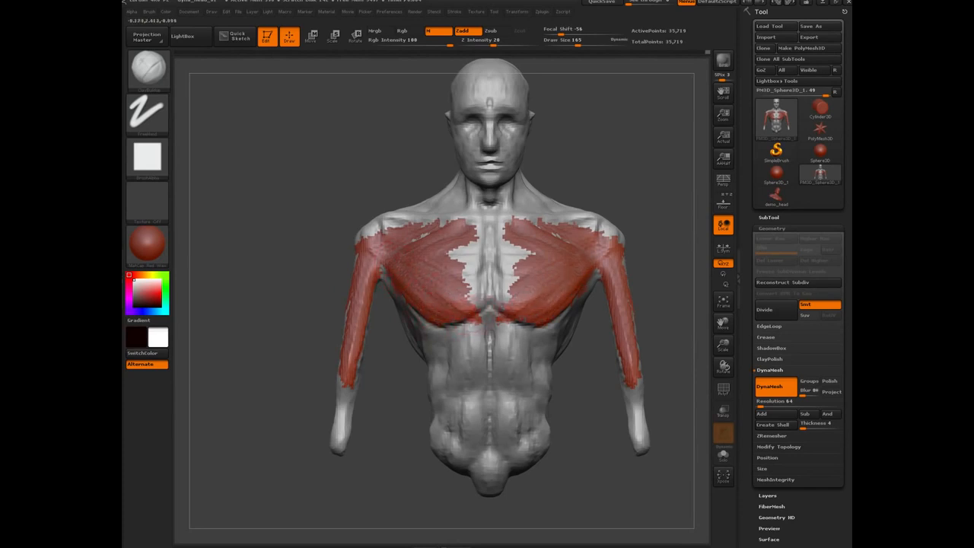
mouse_move(449, 282)
left_mouse_down("ctrl")
mouse_move(471, 280)
mouse_move(465, 253)
mouse_move(480, 259)
mouse_move(434, 244)
mouse_move(456, 217)
mouse_move(451, 223)
left_mouse_up("ctrl")
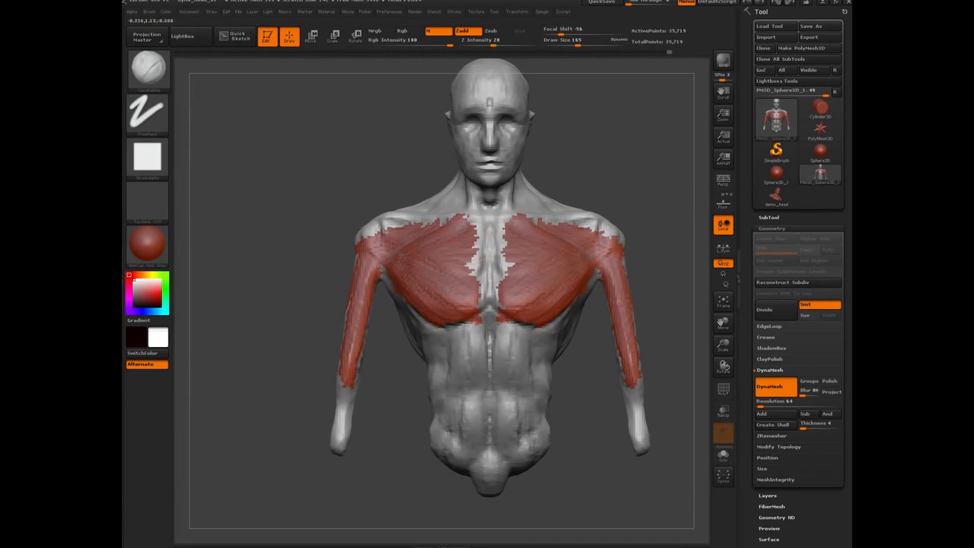
mouse_move(323, 197)
left_mouse_down()
mouse_move(422, 194)
mouse_move(415, 209)
mouse_move(437, 166)
mouse_move(450, 210)
mouse_move(461, 164)
mouse_move(469, 204)
left_mouse_up()
left_click_drag(357, 159, 422, 160)
mouse_move(432, 157)
left_mouse_down()
mouse_move(373, 228)
mouse_move(436, 184)
left_mouse_up()
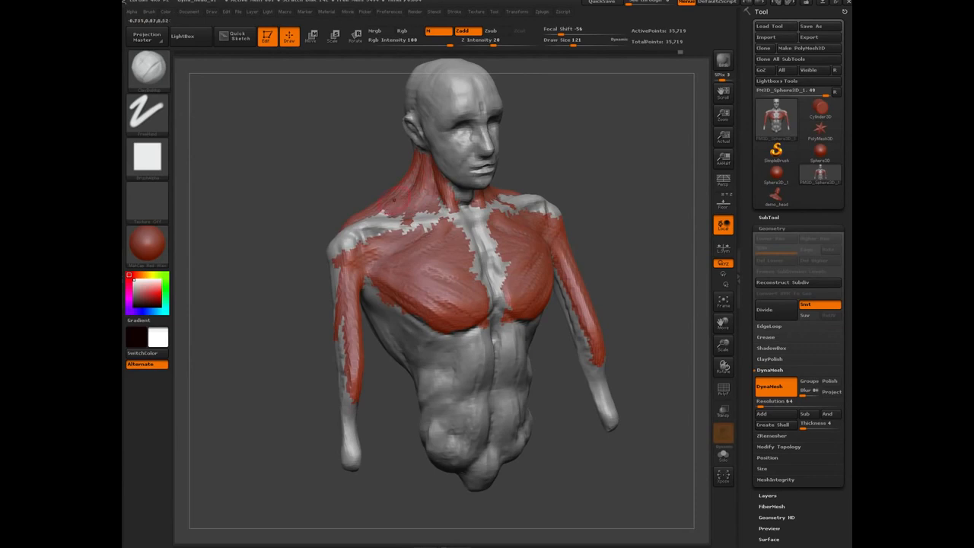
Paint the side muscles below the armpits and along the ribcage with red clay strokes at draw size 121.
mouse_move(280, 260)
left_mouse_down()
mouse_move(314, 257)
mouse_move(354, 335)
mouse_move(362, 381)
left_mouse_up()
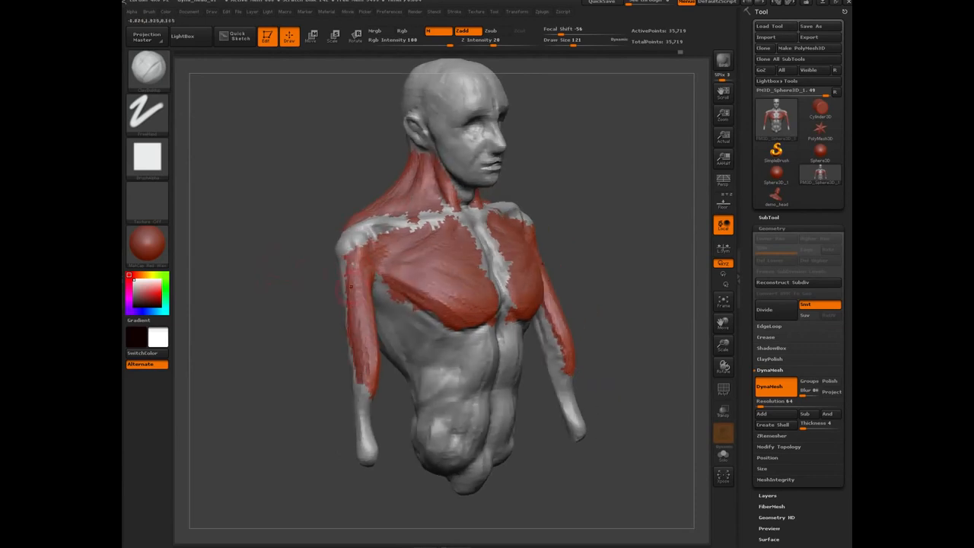
left_click_drag(291, 330, 428, 335)
mouse_move(400, 302)
left_mouse_down()
mouse_move(440, 341)
mouse_move(446, 332)
mouse_move(441, 352)
left_mouse_up()
left_click_drag(403, 319, 457, 381)
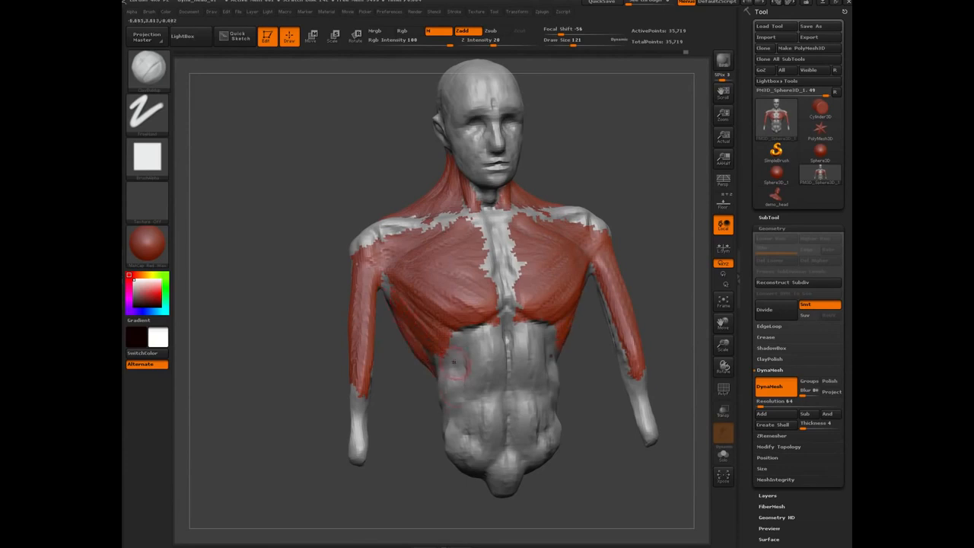
Paint the upper abdominal muscles below the chest with vertical red clay strokes, leaving the center line gray.
left_click_drag(446, 337, 464, 388)
mouse_move(474, 329)
left_mouse_down()
mouse_move(478, 378)
mouse_move(494, 378)
left_mouse_up()
left_click_drag(498, 330, 500, 387)
left_click_drag(307, 230, 344, 232)
left_click_drag(458, 329, 490, 328)
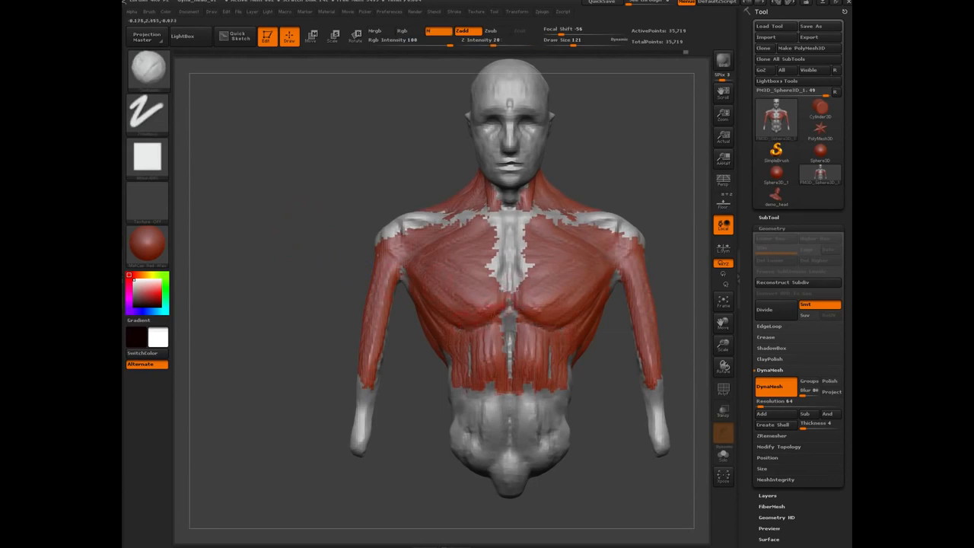
Paint the lower abdominal muscles with vertical red clay strokes and touch up the area beside the upper sternum.
mouse_move(489, 381)
left_mouse_down()
mouse_move(493, 429)
mouse_move(485, 452)
mouse_move(469, 447)
left_mouse_up()
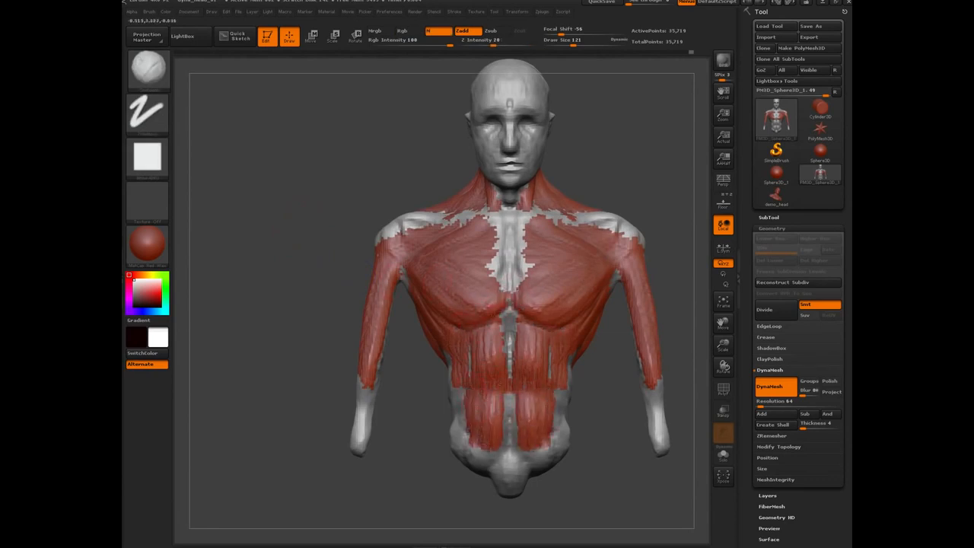
left_click_drag(463, 389, 460, 434)
mouse_move(493, 242)
left_mouse_down()
mouse_move(502, 283)
mouse_move(497, 215)
mouse_move(487, 216)
left_mouse_up()
left_click_drag(286, 267, 335, 370, "alt")
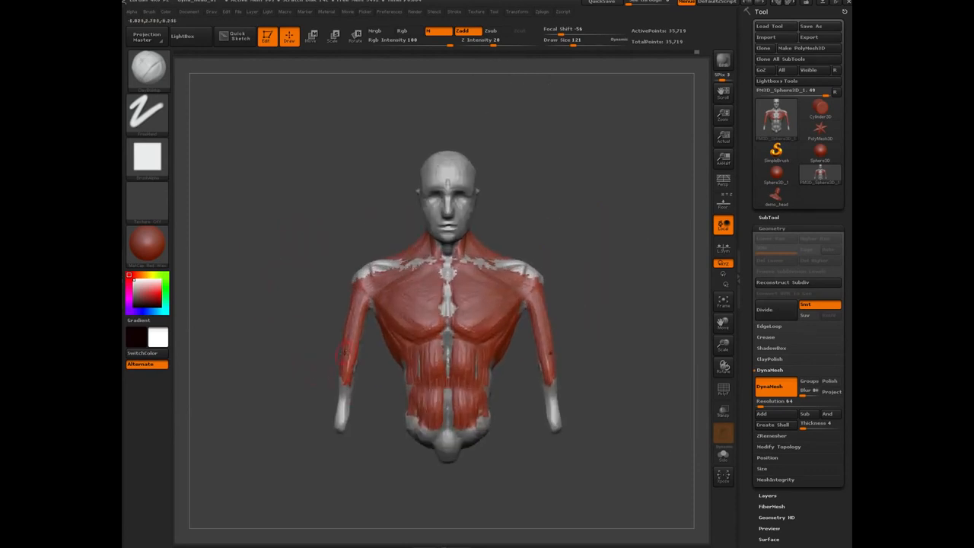
mouse_move(293, 331)
left_mouse_down()
mouse_move(286, 328)
mouse_move(322, 363)
mouse_move(296, 348)
left_mouse_up()
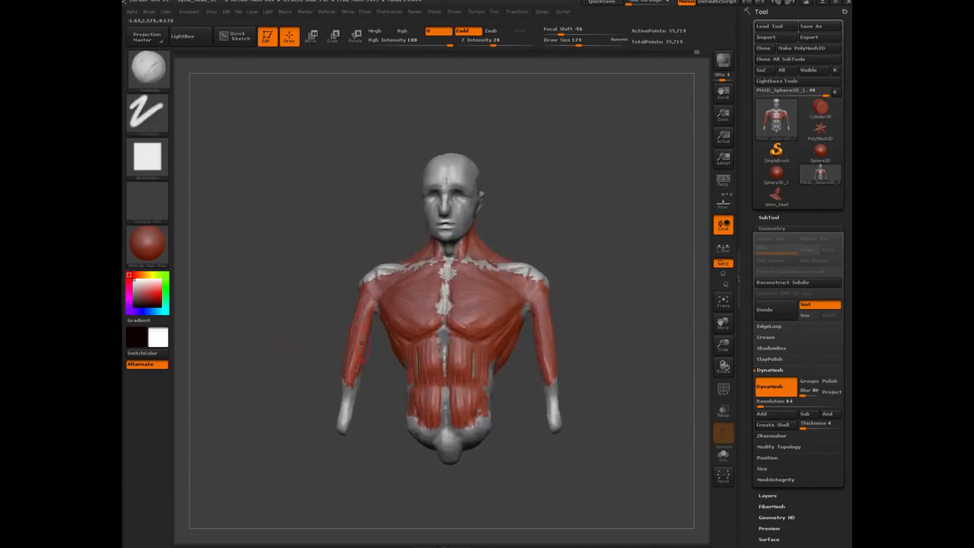
Extend the red clay strokes down the forearms to the wrists, using draw sizes of 129 and 101.
left_click_drag(327, 356, 357, 335)
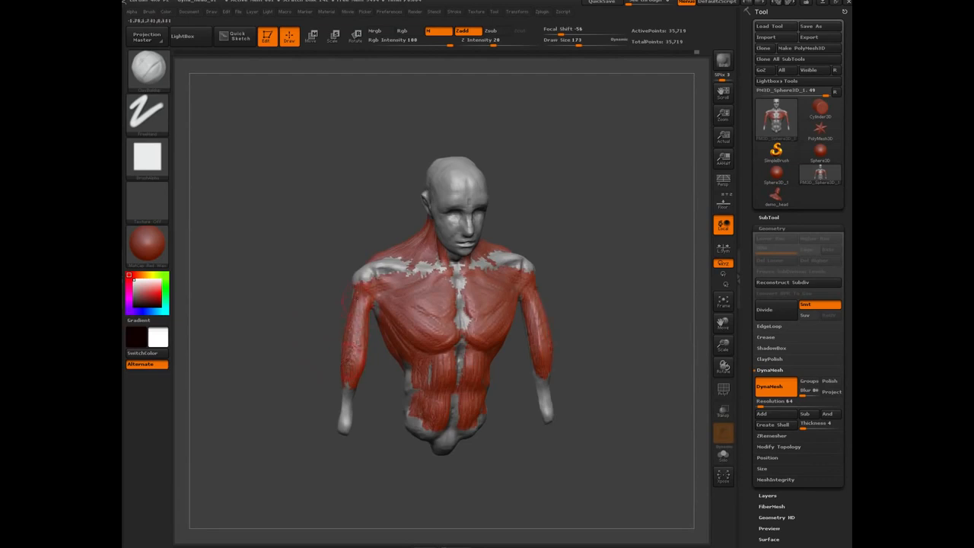
mouse_move(330, 363)
left_mouse_down("shift")
mouse_move(357, 360)
mouse_move(350, 409)
left_mouse_up("shift")
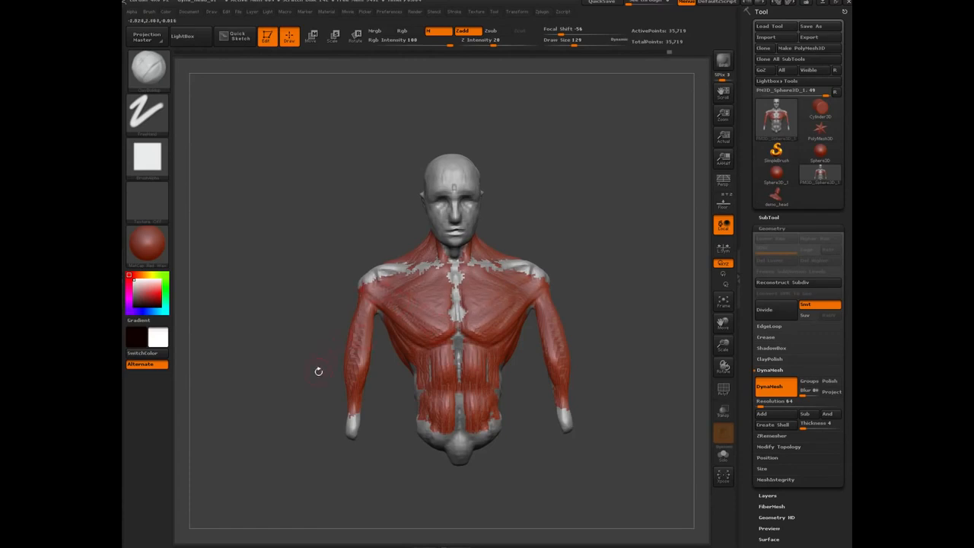
left_click_drag(284, 365, 320, 362)
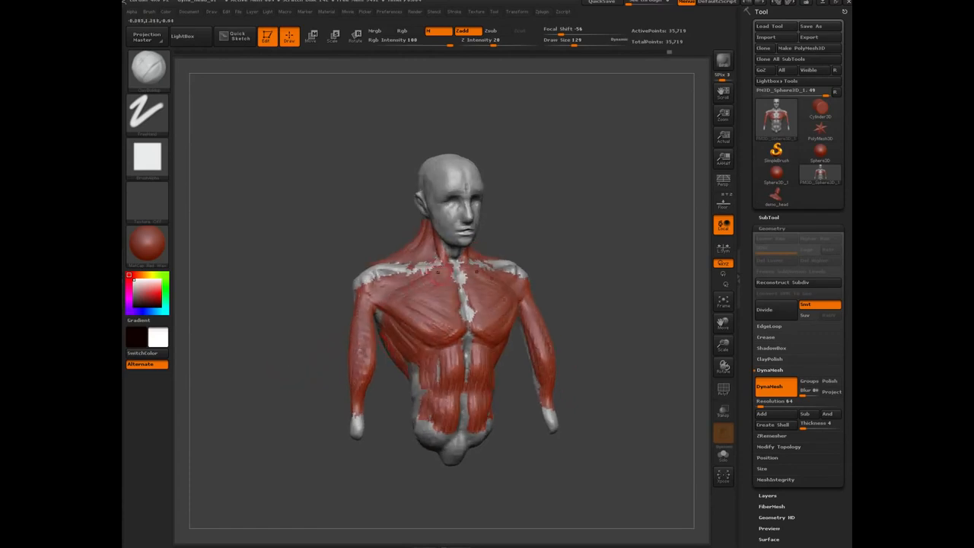
mouse_move(378, 293)
left_mouse_down()
mouse_move(427, 268)
mouse_move(395, 279)
left_mouse_up()
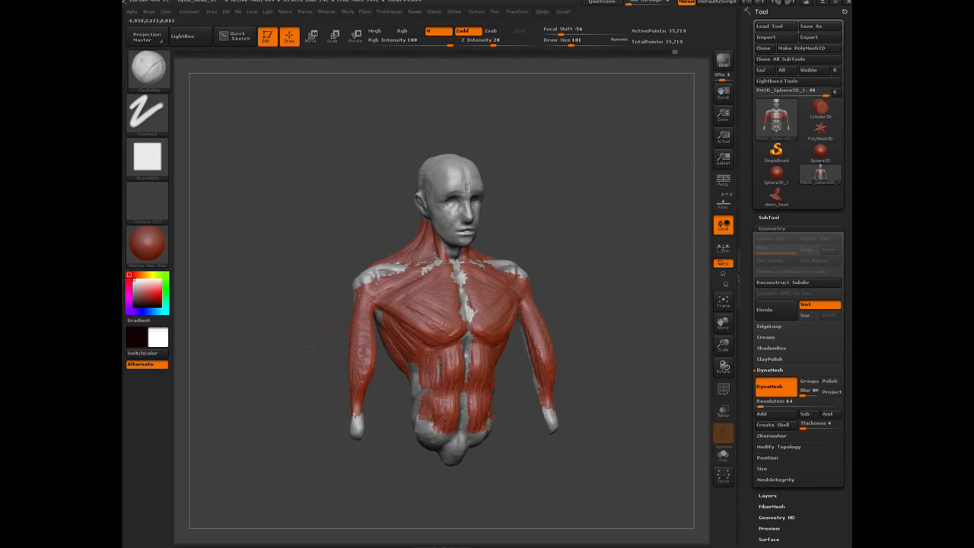
left_click_drag(311, 346, 281, 347)
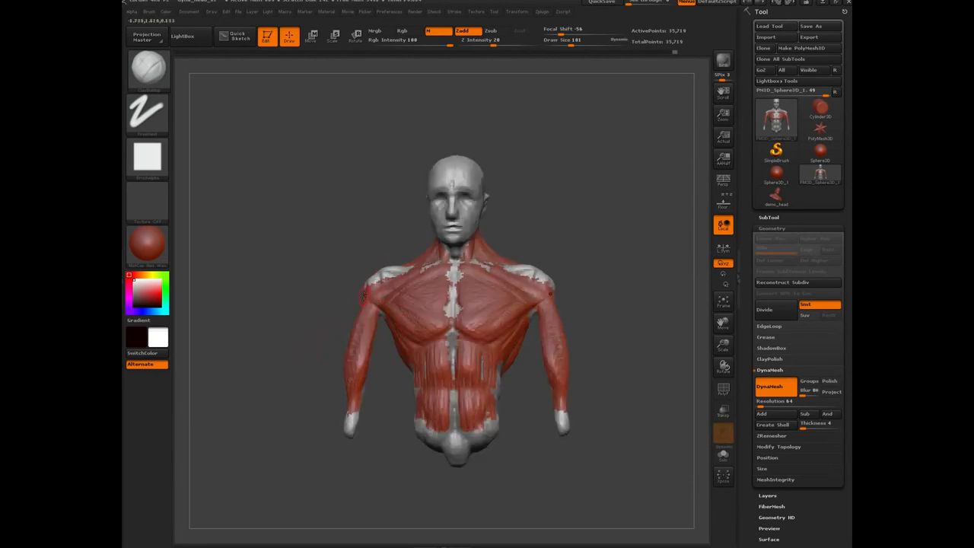
left_click_drag(308, 383, 412, 354)
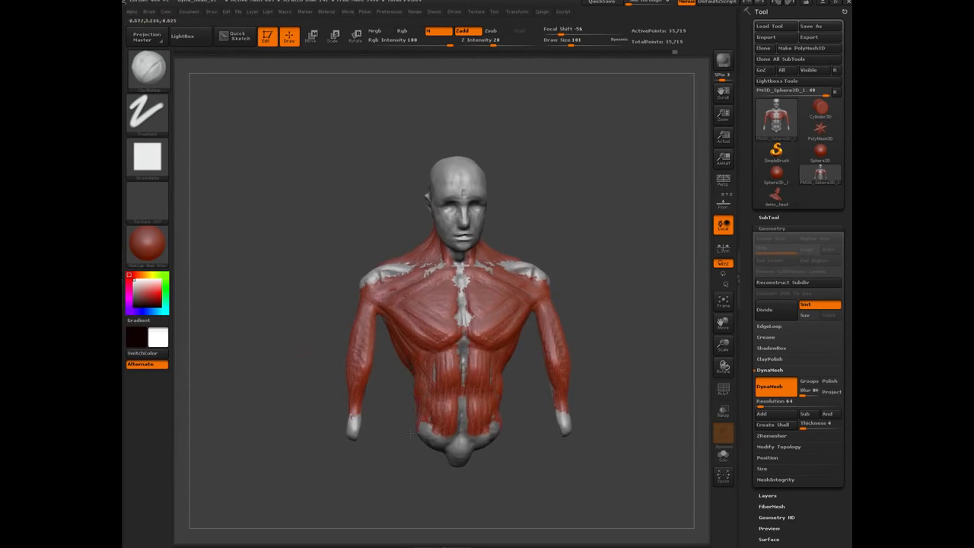
Paint red clay strokes from the lower abdomen down toward the center of the pelvis.
left_click_drag(455, 413, 457, 447)
left_click_drag(436, 434, 448, 443)
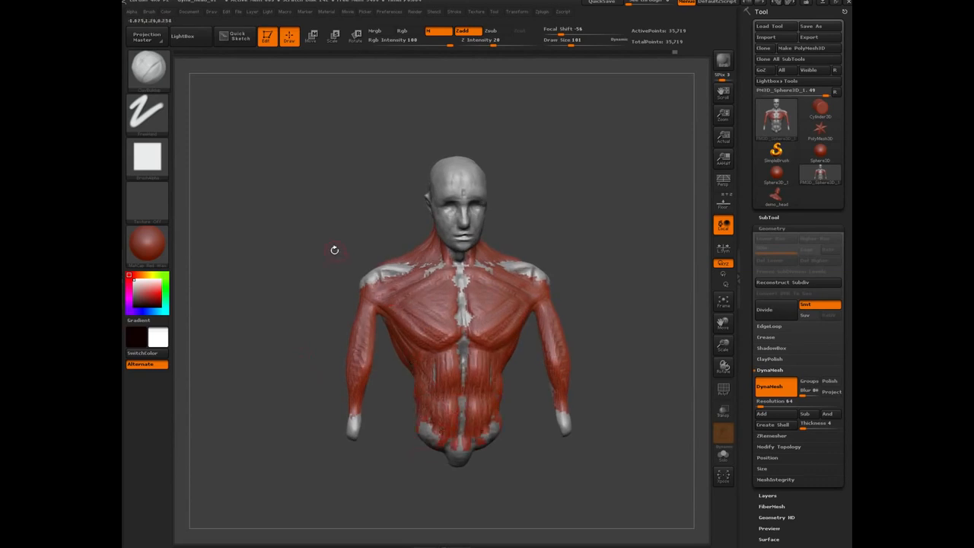
left_click_drag(331, 238, 325, 230, "shift")
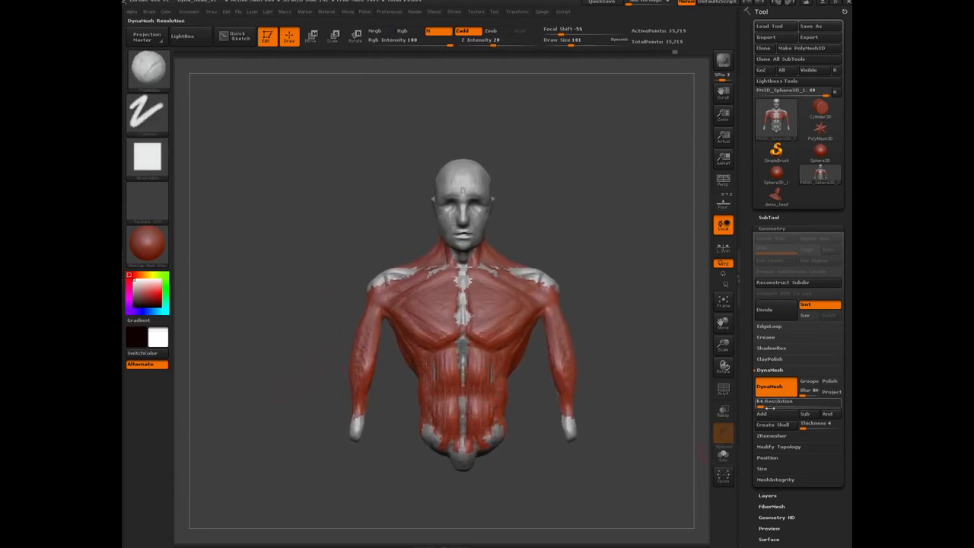
left_click_drag(277, 373, 257, 384, "alt")
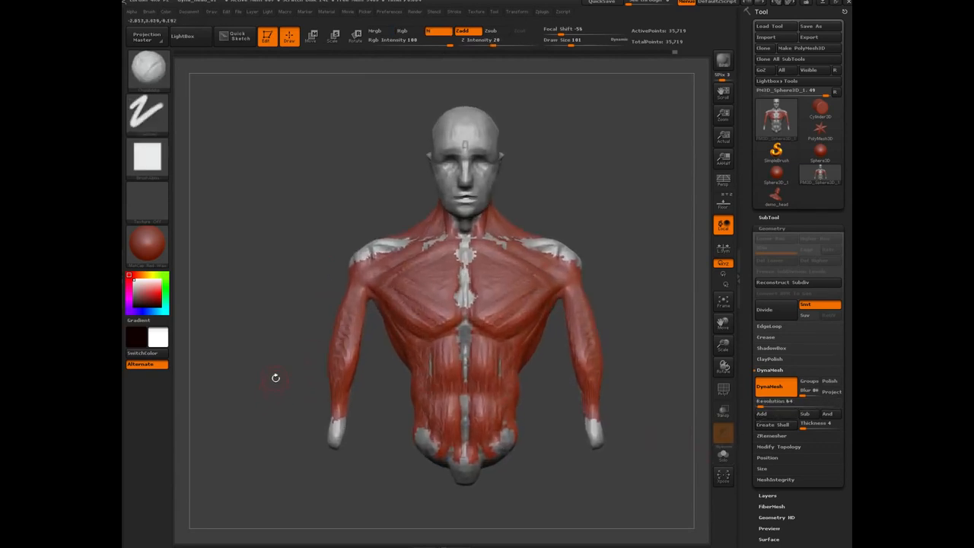
Subdivide the torso mesh once to add a second subdivision level.
key("b")
key("s")
key("t")
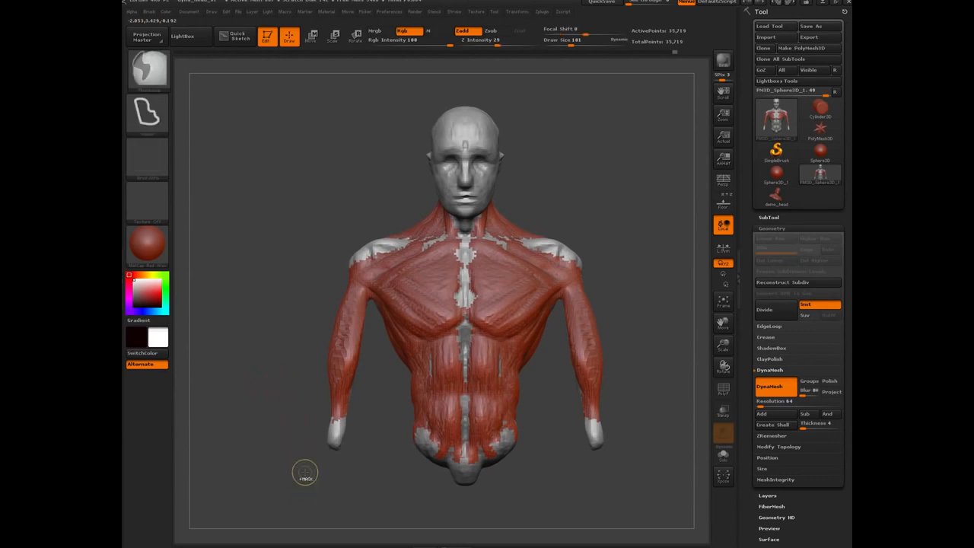
key("ctrl+d")
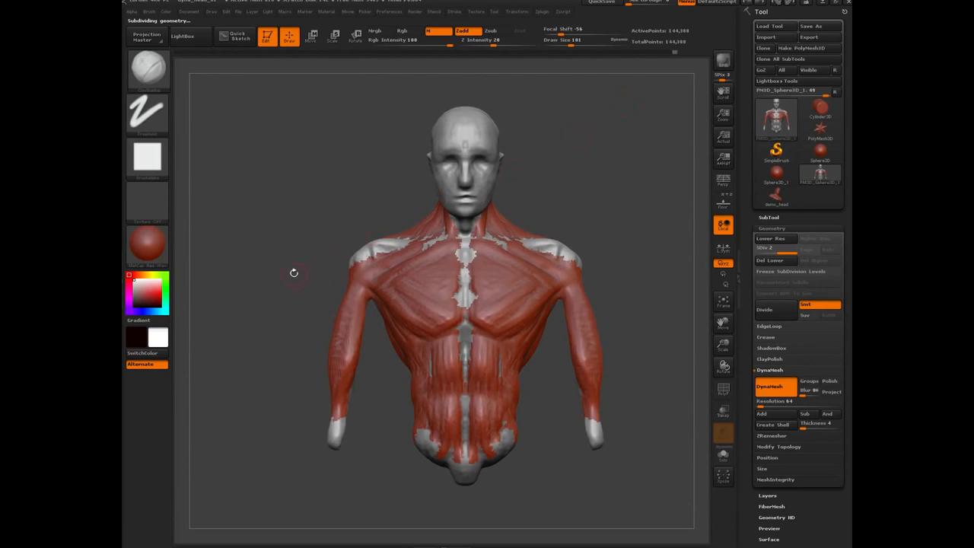
Sculpt muscle fiber strokes along the upper arms and forearms on the subdivided mesh.
mouse_move(294, 272)
left_mouse_down()
mouse_move(335, 276)
mouse_move(298, 274)
left_mouse_up()
left_click_drag(256, 253, 332, 280)
mouse_move(347, 339)
left_mouse_down()
mouse_move(348, 389)
mouse_move(348, 322)
mouse_move(338, 373)
mouse_move(356, 327)
left_mouse_up()
left_click_drag(274, 278, 355, 275)
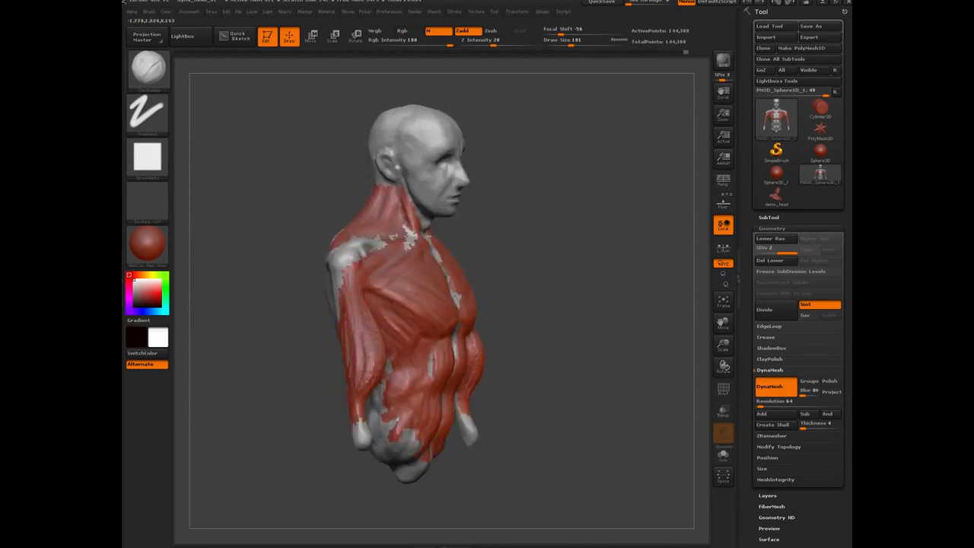
mouse_move(361, 324)
left_mouse_down()
mouse_move(363, 378)
mouse_move(361, 301)
left_mouse_up()
left_click_drag(296, 276, 415, 185, "shift")
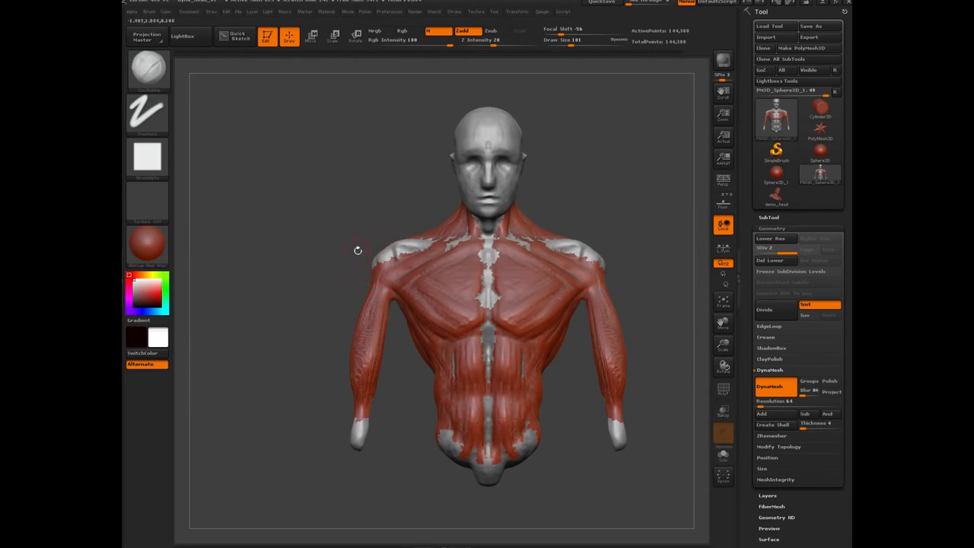
left_click_drag(301, 245, 395, 247)
left_click_drag(311, 268, 363, 263, "shift")
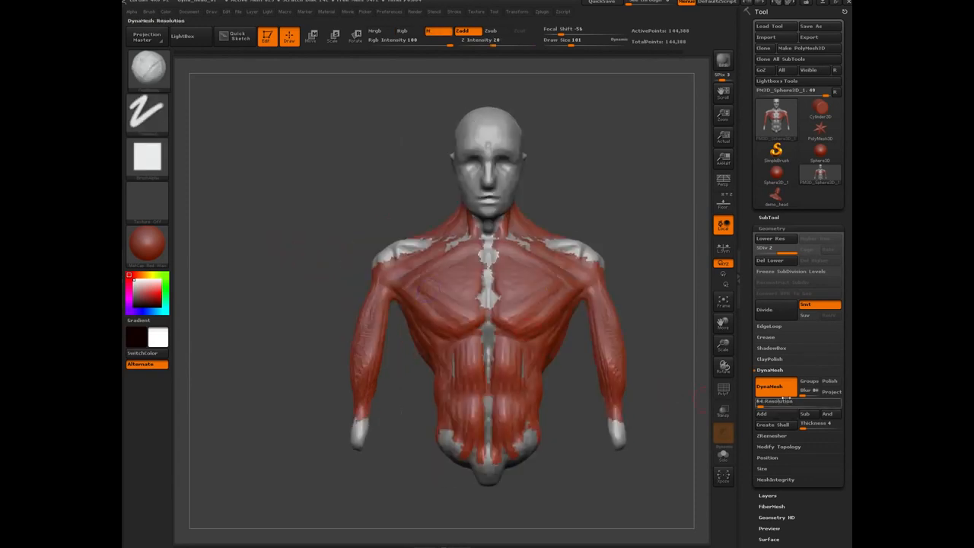
Append a Sphere3D as a new subtool and make it the active subtool.
left_click(769, 217)
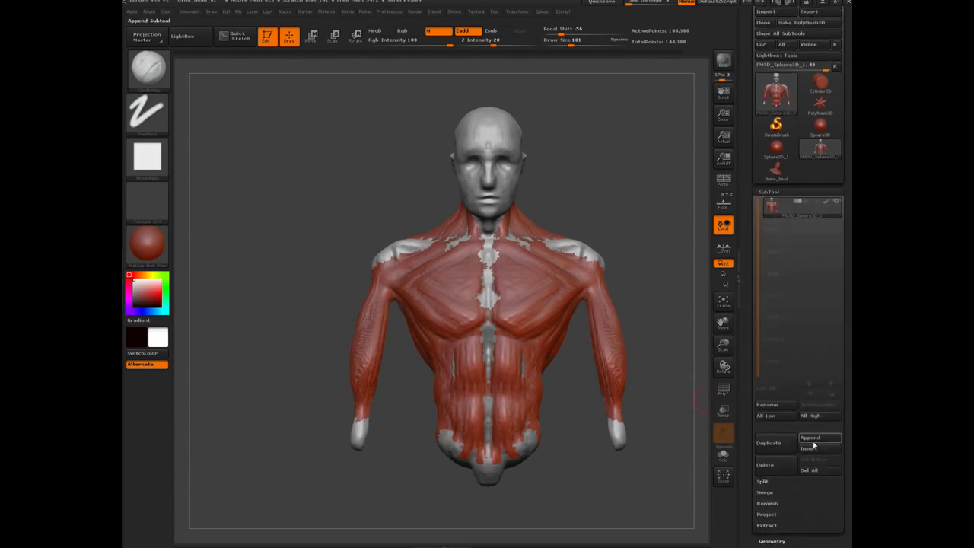
left_click(811, 441)
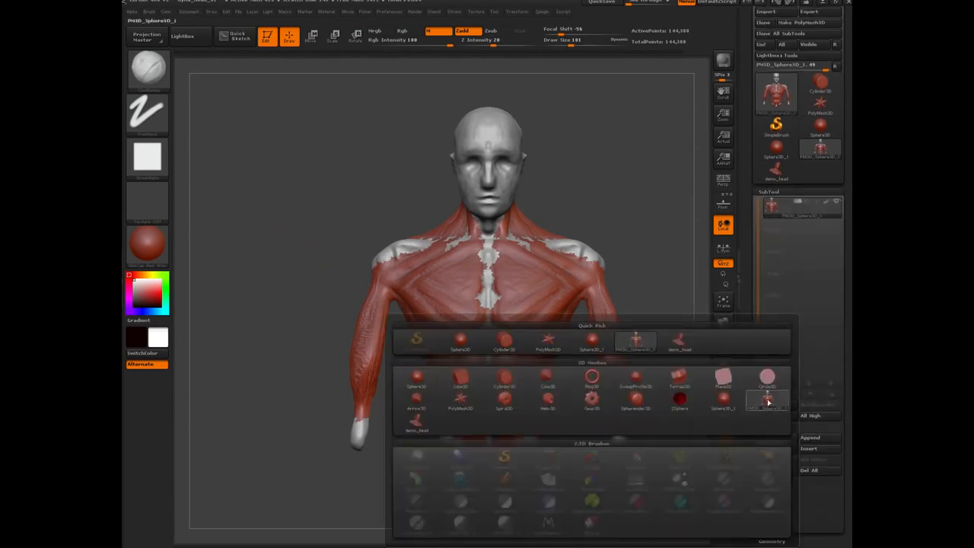
left_click(458, 342)
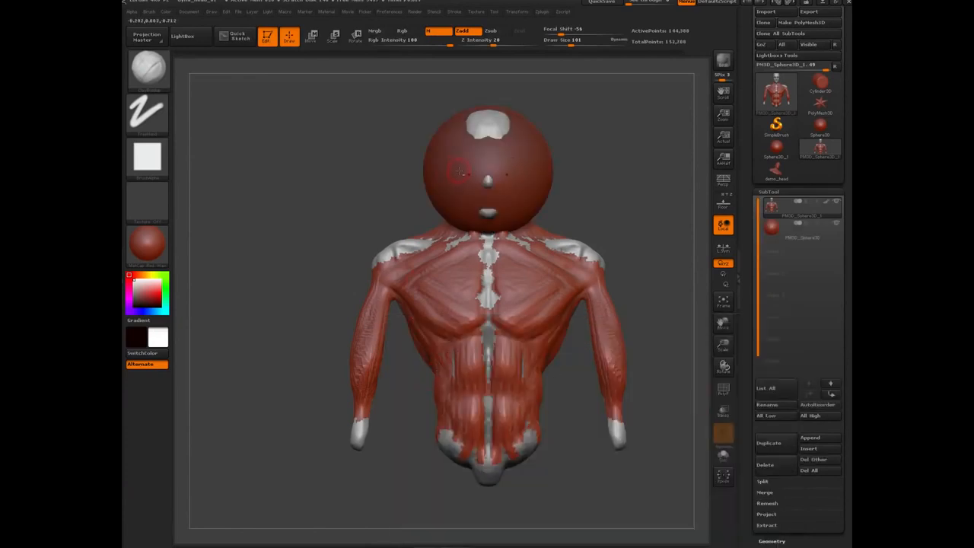
left_click(451, 200, "alt")
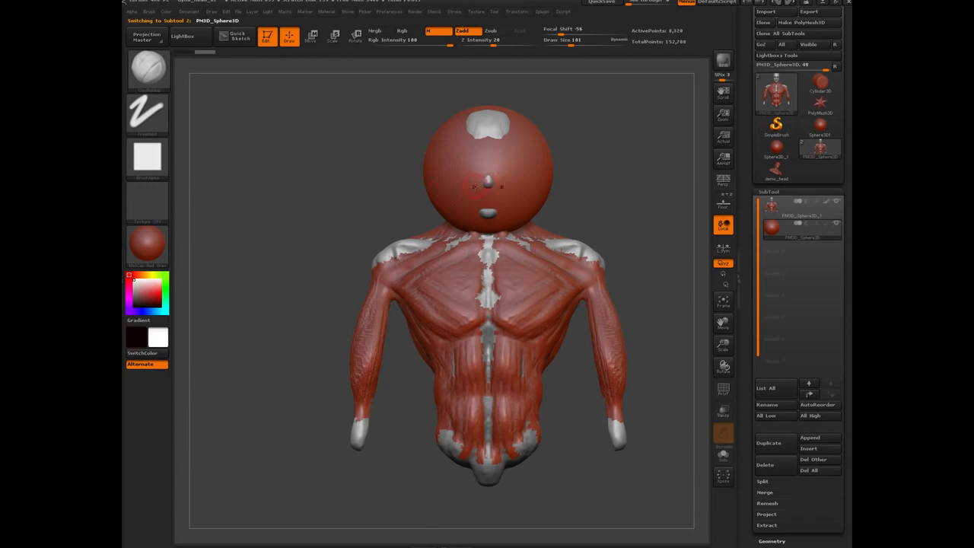
Move the sphere off the head onto the figure's right shoulder and scale it down to roughly shoulder size.
key("w")
left_click_drag(490, 165, 356, 162)
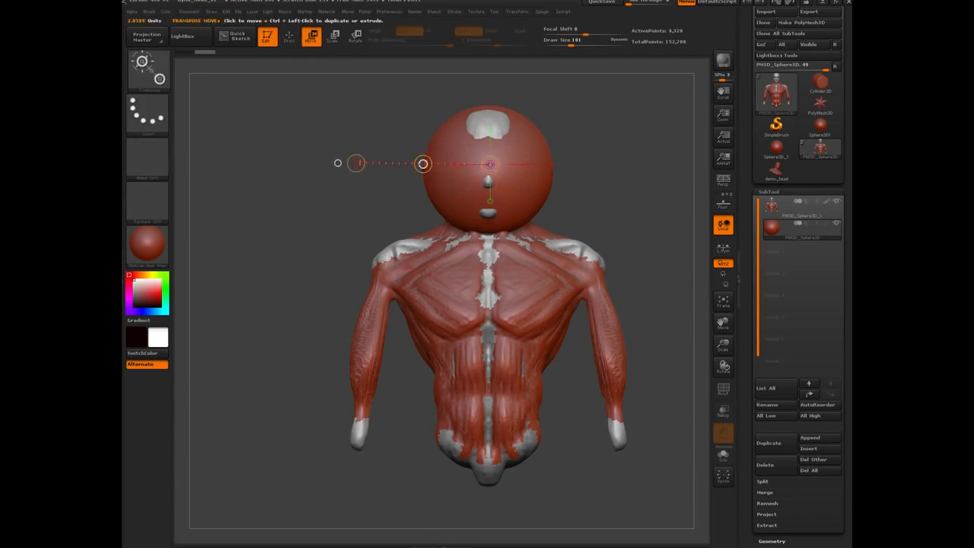
mouse_move(424, 164)
left_mouse_down()
mouse_move(288, 238)
mouse_move(318, 239)
left_mouse_up()
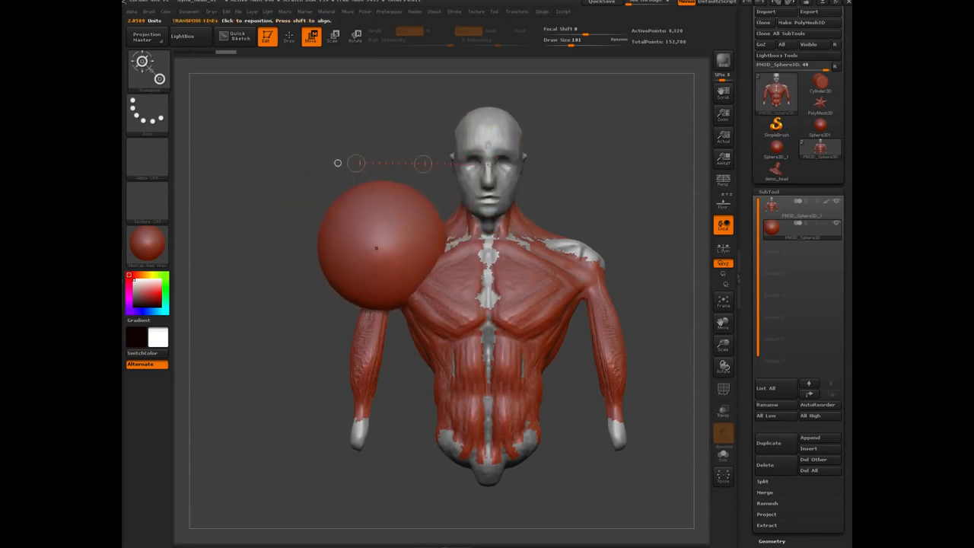
mouse_move(382, 246)
left_mouse_down()
mouse_move(276, 246)
mouse_move(434, 247)
left_mouse_up()
key("e")
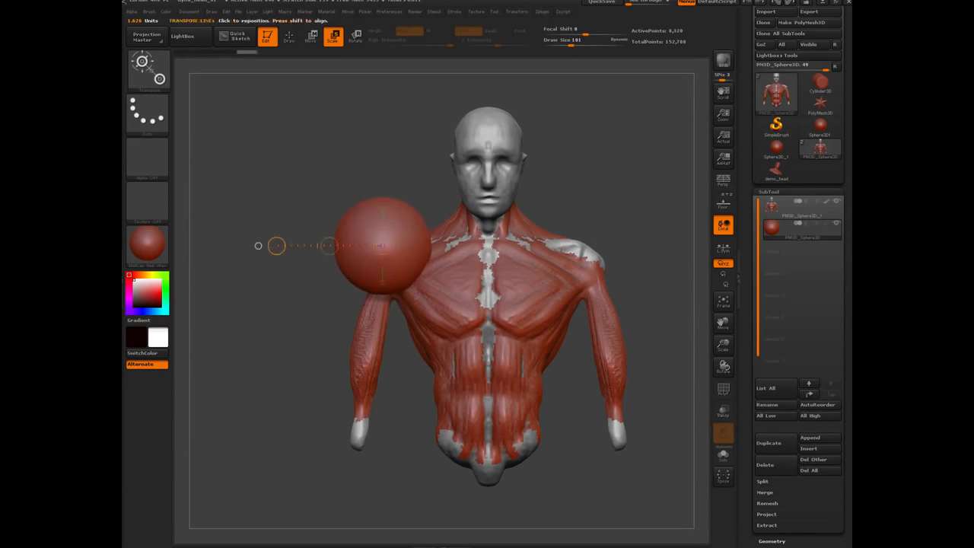
left_click_drag(276, 246, 419, 247)
Reposition the sphere in depth from the side so it wraps the shoulder, and adjust its placement from the front.
left_click_drag(284, 313, 426, 308)
key("w")
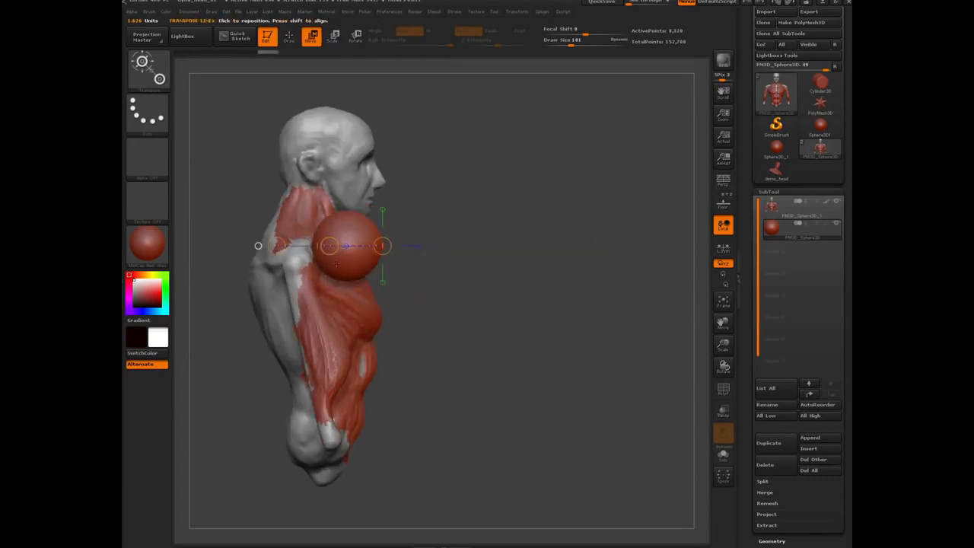
mouse_move(329, 245)
left_mouse_down()
mouse_move(273, 255)
mouse_move(280, 266)
mouse_move(286, 251)
mouse_move(324, 246)
left_mouse_up()
left_click(292, 259)
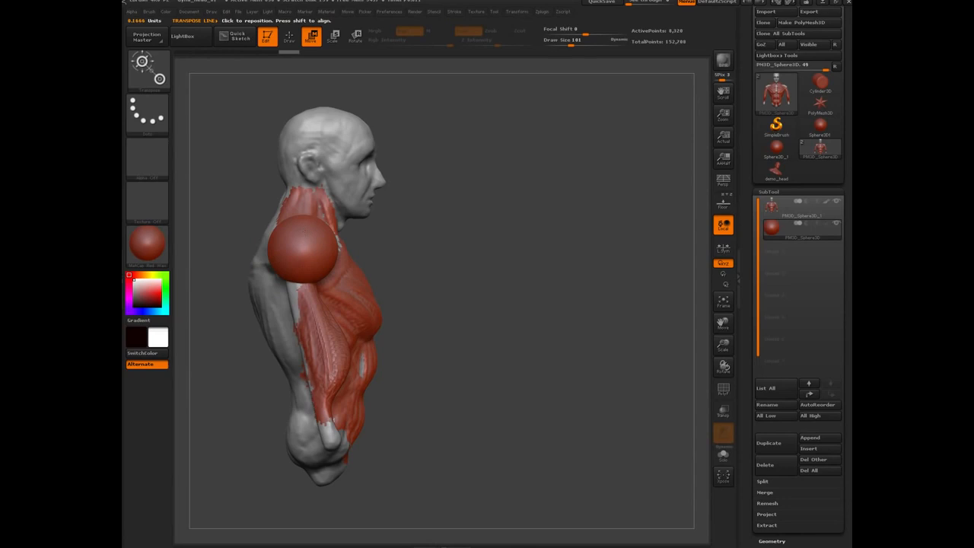
key("ctrl+shift+z")
key("ctrl+shift+z")
left_click_drag(488, 384, 320, 350, "shift")
mouse_move(383, 276)
left_mouse_down()
mouse_move(393, 258)
mouse_move(389, 265)
left_mouse_up()
Reshape the sphere into a rough deltoid over the shoulder and upper arm with the Move brush at draw size 365.
key("q")
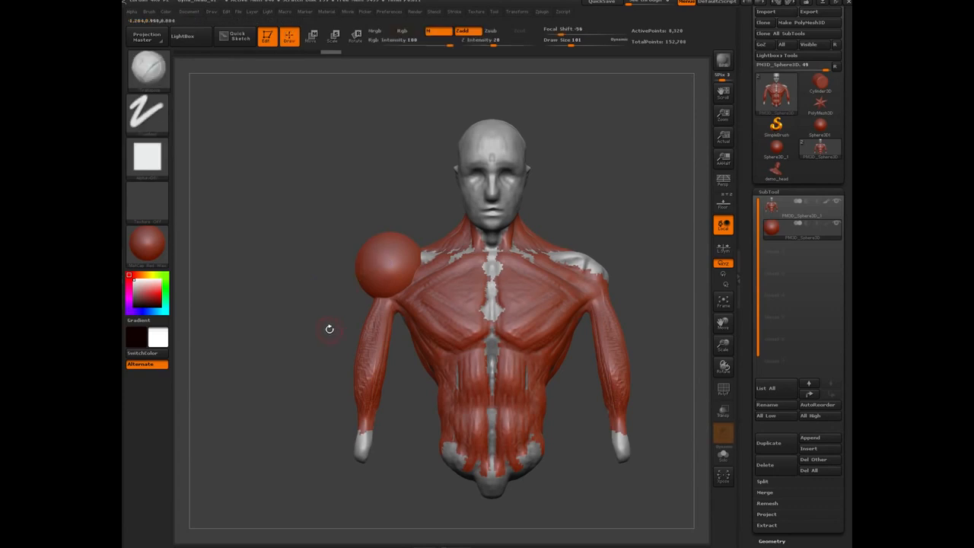
key("b")
key("m")
key("v")
key("bracketright")
key("bracketright")
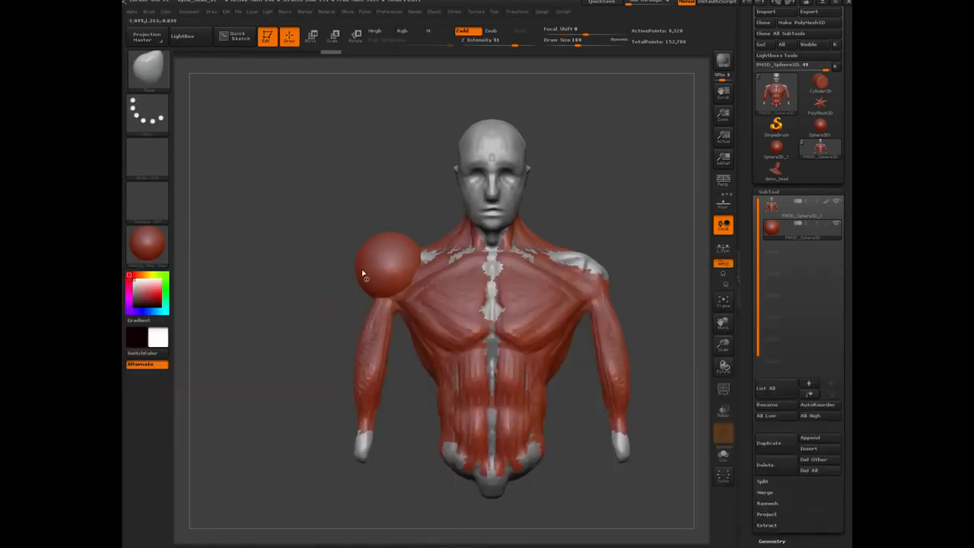
left_click_drag(360, 255, 410, 246)
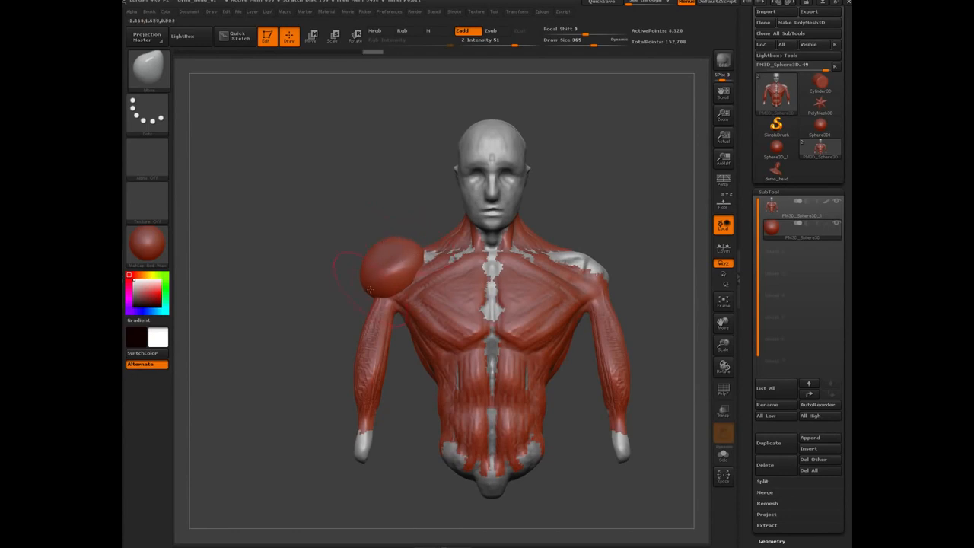
mouse_move(380, 295)
left_mouse_down()
mouse_move(379, 307)
mouse_move(348, 245)
mouse_move(366, 312)
mouse_move(362, 268)
left_mouse_up()
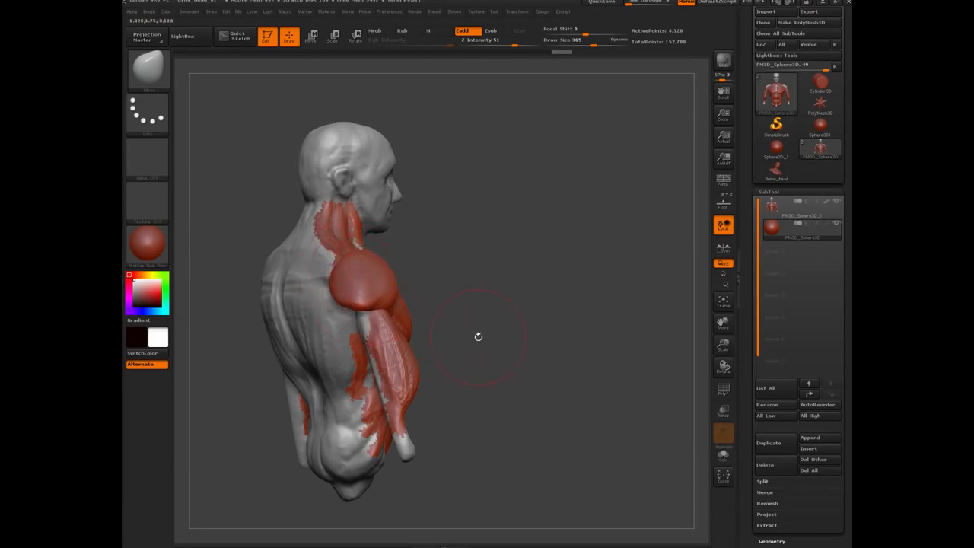
mouse_move(478, 336)
left_mouse_down()
mouse_move(295, 293)
mouse_move(317, 321)
left_mouse_up()
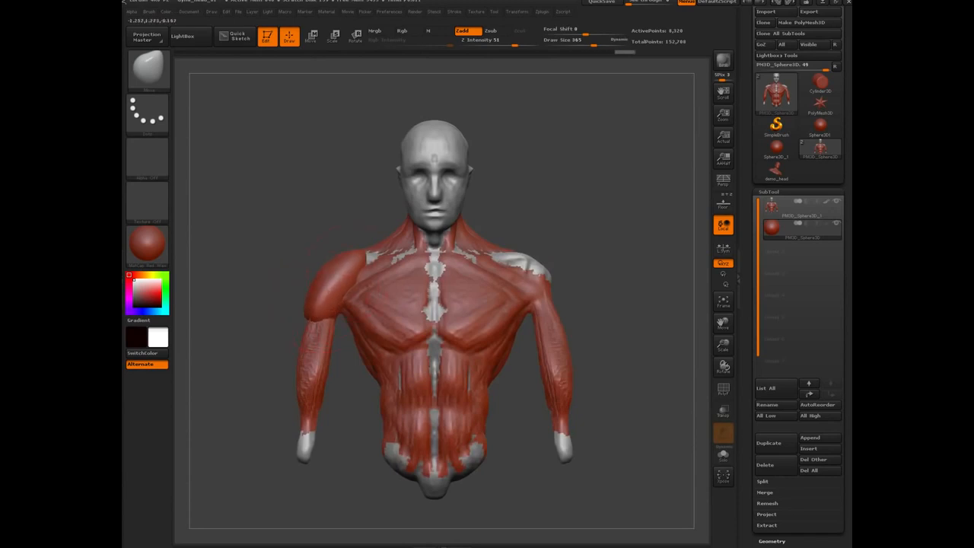
Refine the deltoid from front and side with the Move brush, tapering its lower end toward the outer upper arm.
left_click_drag(360, 257, 318, 281)
left_click_drag(308, 315, 311, 314)
left_click_drag(348, 261, 426, 251)
left_click_drag(310, 261, 304, 258)
left_click_drag(302, 296, 339, 331)
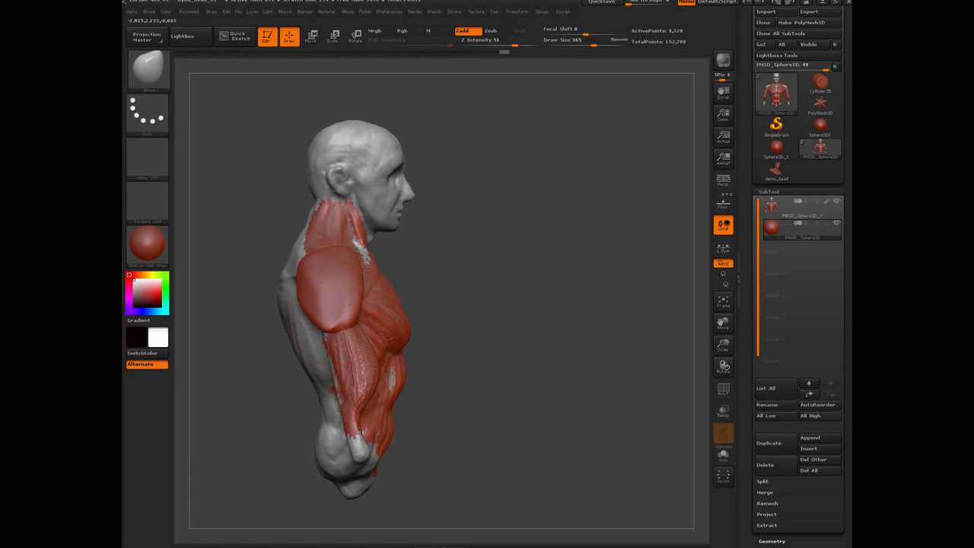
mouse_move(443, 359)
left_mouse_down("shift")
mouse_move(357, 303)
mouse_move(373, 280)
left_mouse_up("shift")
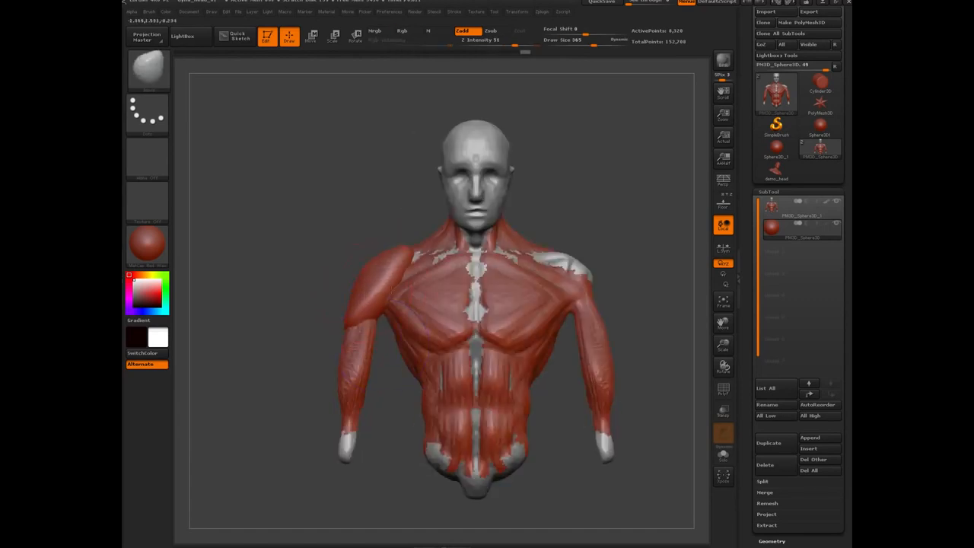
Fit the deltoid's upper edge to the collarbone and pull its lower tip down the arm, reducing the draw size to 261.
left_click_drag(370, 242, 402, 260)
key("[")
mouse_move(363, 292)
left_mouse_down()
mouse_move(345, 327)
mouse_move(335, 303)
mouse_move(346, 324)
left_mouse_up()
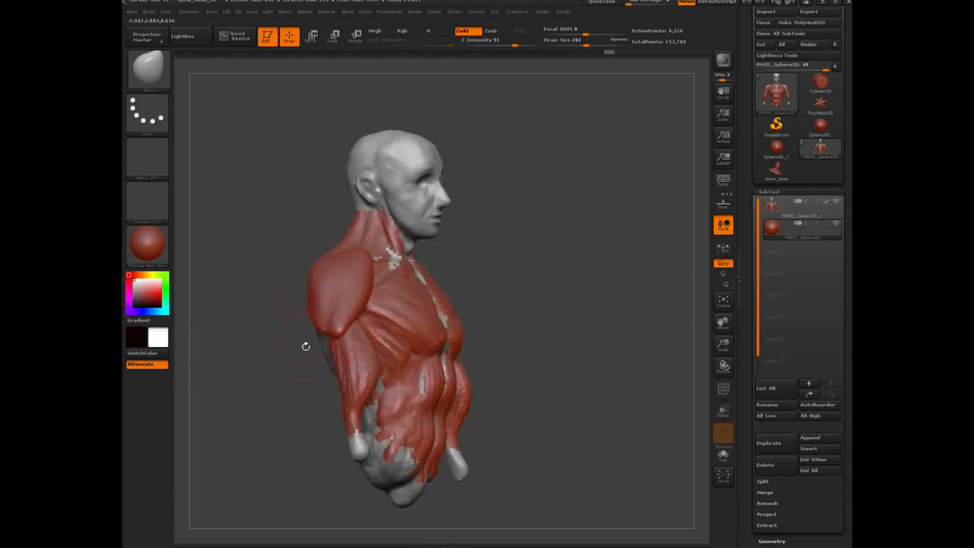
left_click_drag(303, 348, 341, 332, "shift")
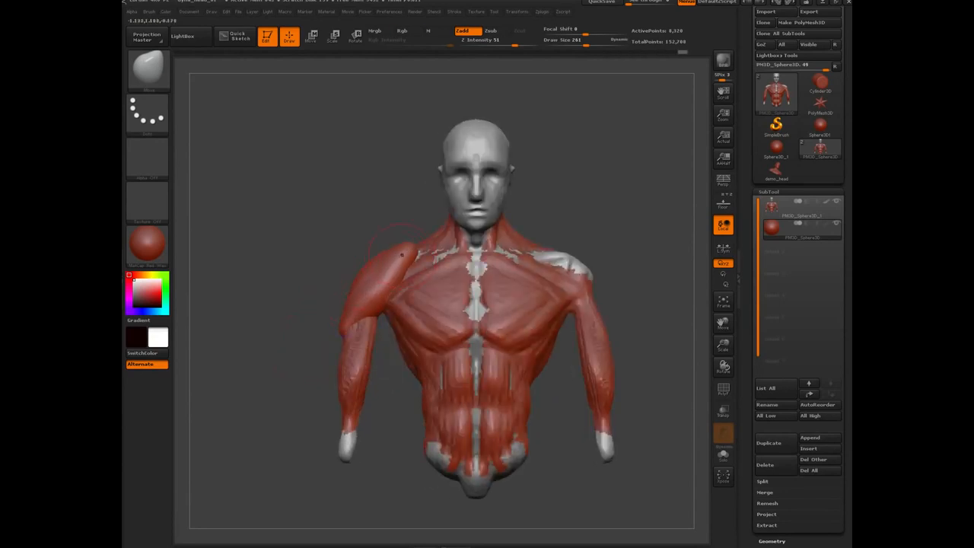
Convert the deltoid subtool to DynaMesh at resolution 128 with Project turned off.
mouse_move(273, 363)
left_mouse_down()
mouse_move(287, 293)
mouse_move(290, 312)
mouse_move(260, 373)
mouse_move(278, 324)
left_mouse_up()
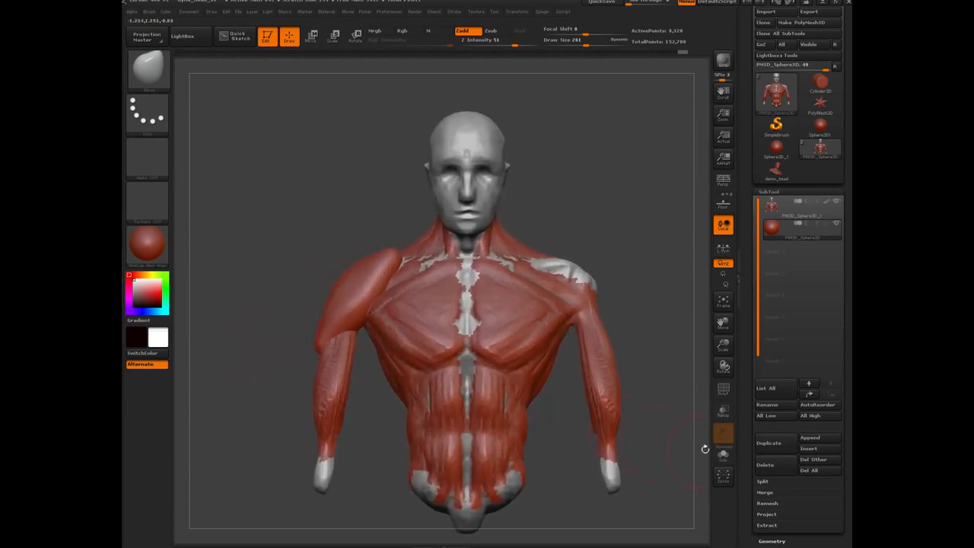
left_click(772, 540)
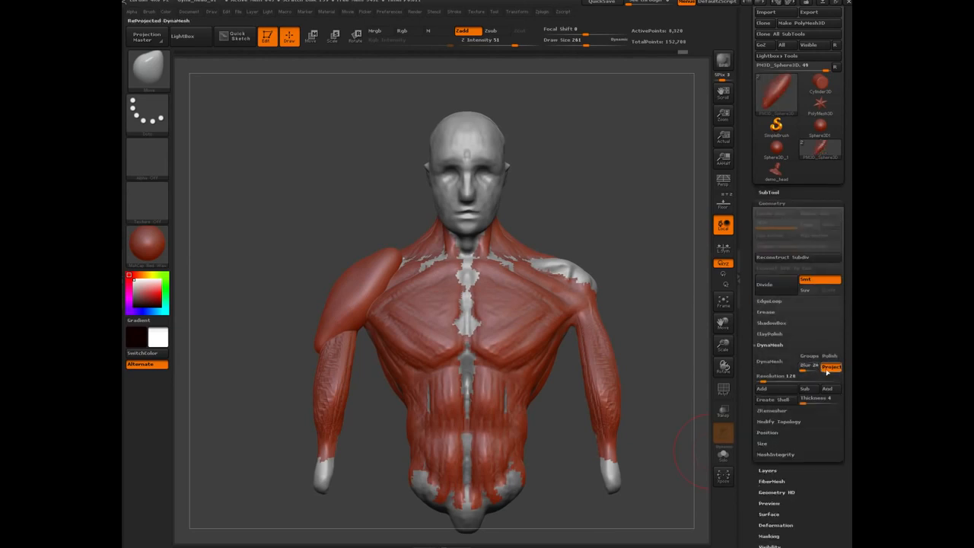
left_click(784, 364)
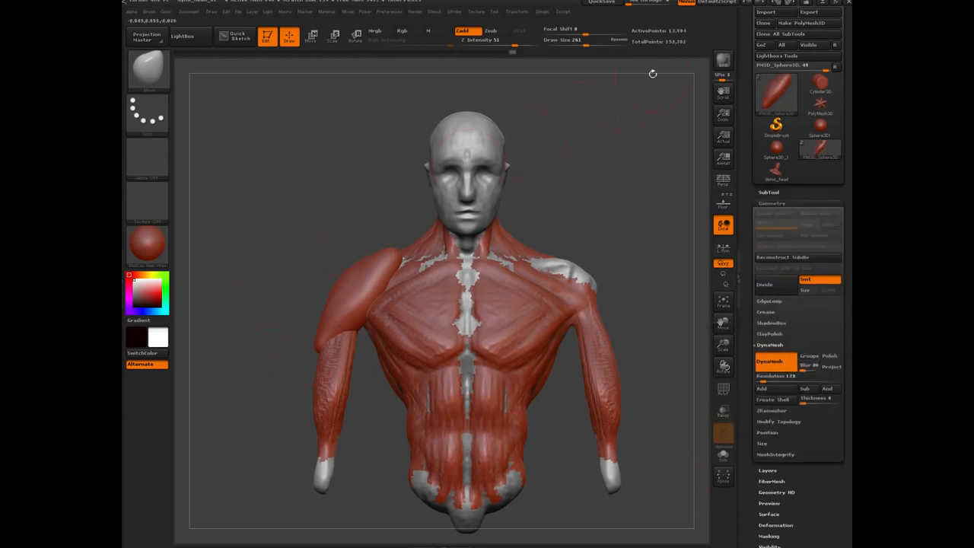
Start the muscle-fibre relief along the deltoid's front with the ClayBuildup brush, reducing the draw size to 133.
key("bracketleft")
key("b")
key("c")
key("b")
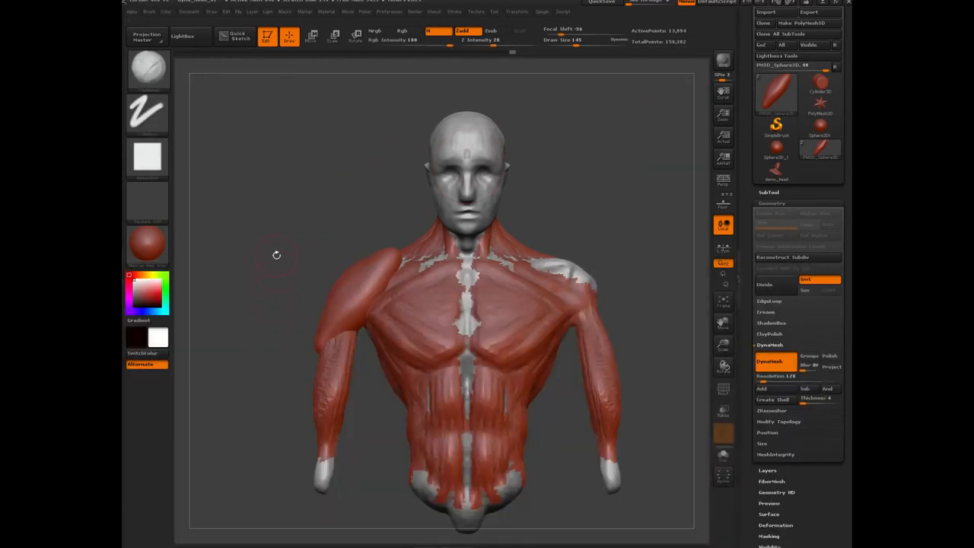
left_click_drag(278, 239, 307, 254)
key("bracketleft")
mouse_move(347, 319)
left_mouse_down()
mouse_move(365, 302)
mouse_move(356, 306)
left_mouse_up()
mouse_move(323, 342)
left_mouse_down()
mouse_move(359, 291)
mouse_move(342, 308)
left_mouse_up()
left_click_drag(273, 334, 323, 365)
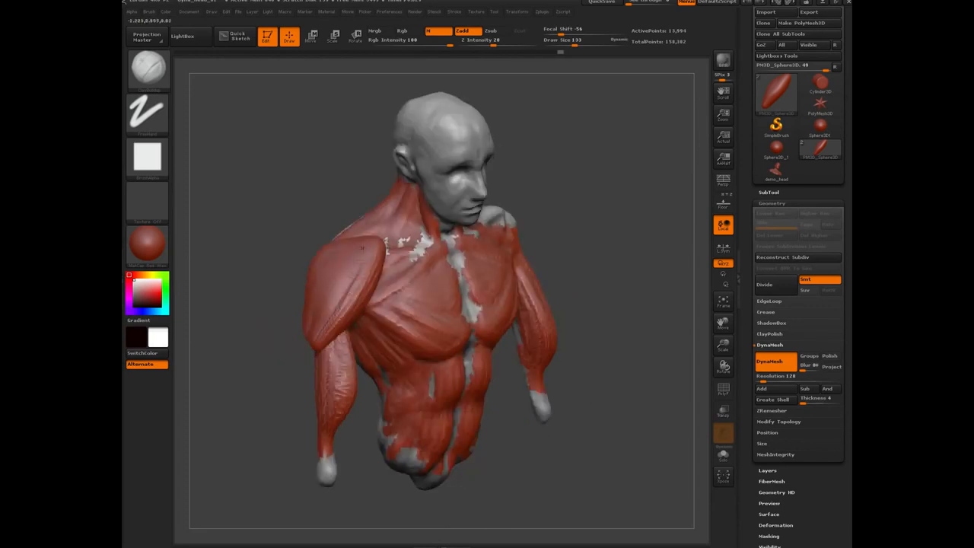
Sculpt long converging fibre strands over the deltoid's front and outer side, running from the shoulder to its lower tip.
left_click_drag(273, 315, 331, 300)
left_click_drag(322, 332, 308, 272)
left_click_drag(308, 317, 303, 267)
mouse_move(327, 328)
left_mouse_down()
mouse_move(317, 293)
mouse_move(340, 292)
left_mouse_up()
mouse_move(442, 420)
left_mouse_down("shift")
mouse_move(237, 326)
mouse_move(365, 283)
mouse_move(341, 319)
left_mouse_up("shift")
mouse_move(373, 268)
left_mouse_down()
mouse_move(330, 325)
mouse_move(339, 307)
mouse_move(345, 318)
left_mouse_up()
mouse_move(380, 277)
left_mouse_down()
mouse_move(343, 332)
mouse_move(360, 289)
left_mouse_up()
Remesh the deltoid with DynaMesh and refine its upper front where it meets the collarbone.
mouse_move(311, 220)
left_mouse_down()
mouse_move(373, 270)
mouse_move(356, 259)
mouse_move(332, 204)
mouse_move(339, 199)
left_mouse_up()
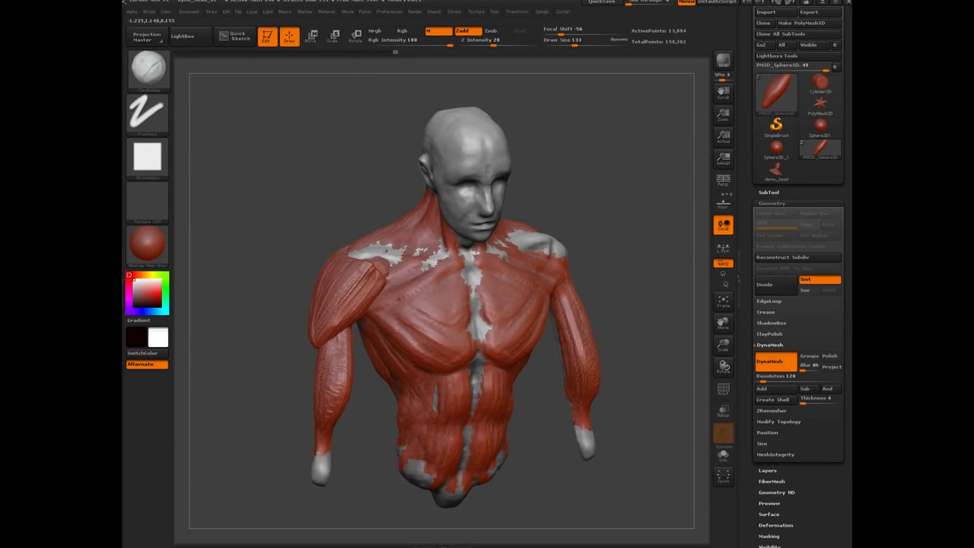
left_click_drag(301, 172, 306, 178, "ctrl")
left_click_drag(317, 248, 369, 274)
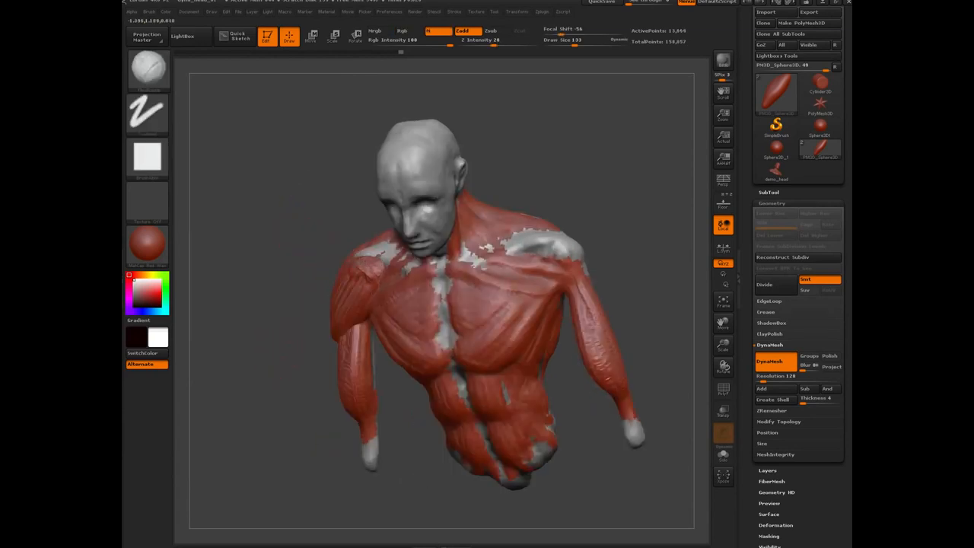
left_click_drag(336, 244, 323, 228)
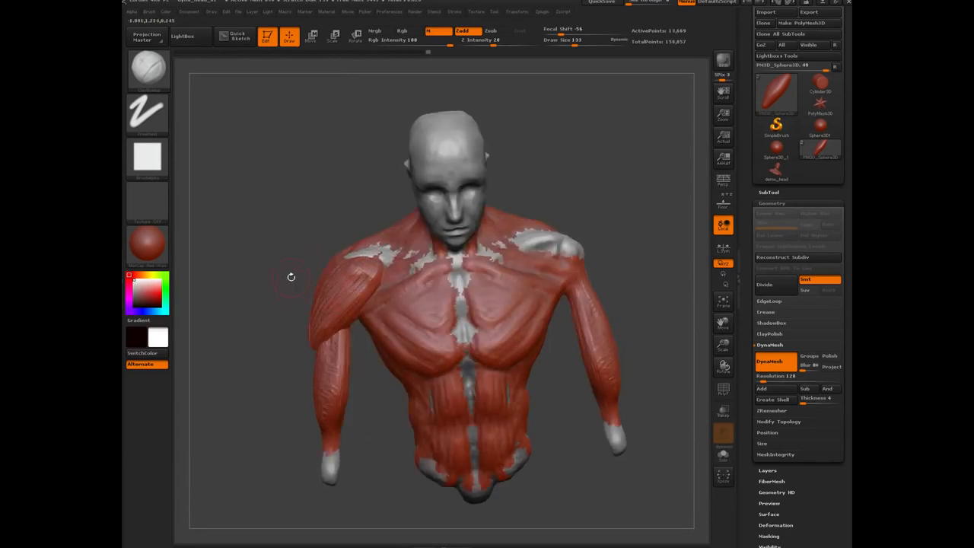
left_click_drag(290, 276, 353, 245, "shift")
Sculpt fibre strands along the rear part of the deltoid, from the shoulder blade toward its lower tip.
left_click_drag(245, 364, 281, 257)
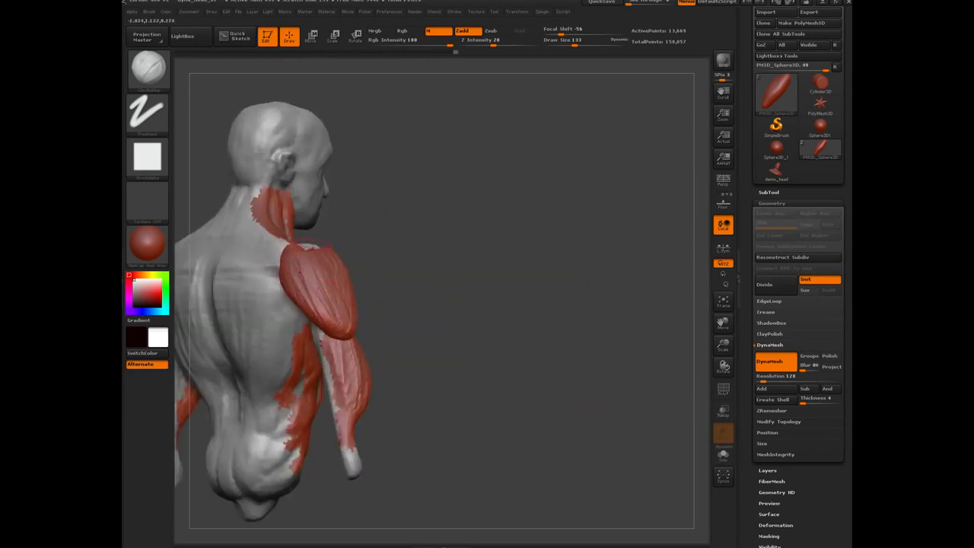
left_click_drag(374, 327, 417, 316)
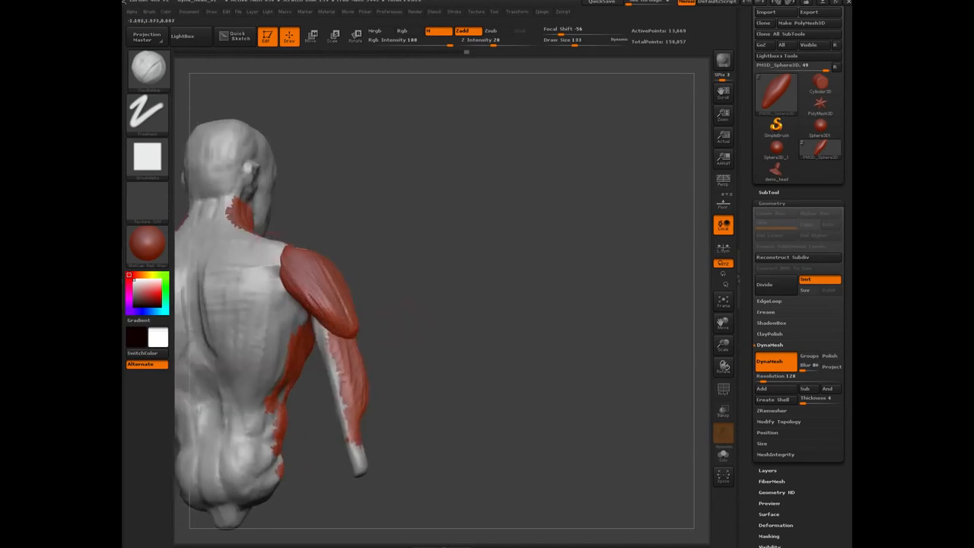
mouse_move(283, 251)
left_mouse_down()
mouse_move(280, 268)
mouse_move(270, 255)
mouse_move(285, 292)
mouse_move(348, 335)
left_mouse_up()
left_click_drag(437, 377, 316, 320)
left_click_drag(271, 278, 285, 317)
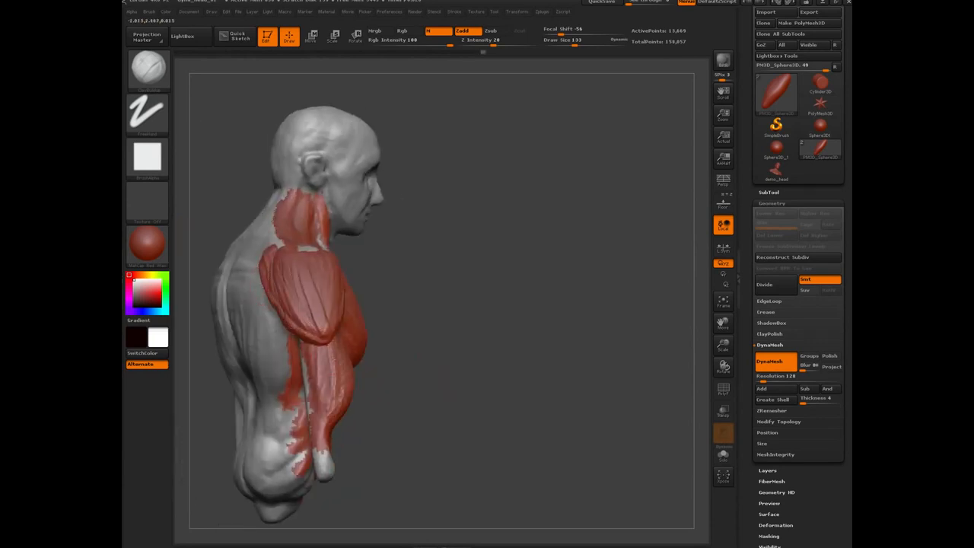
Deepen the separations between the deltoid's rear and side strands down to its tapered lower end.
left_click_drag(396, 383, 494, 378)
left_click_drag(281, 292, 320, 333)
mouse_move(288, 277)
left_mouse_down()
mouse_move(326, 325)
mouse_move(320, 296)
mouse_move(323, 312)
mouse_move(338, 313)
mouse_move(323, 326)
mouse_move(312, 298)
left_mouse_up()
left_click_drag(417, 377, 346, 290)
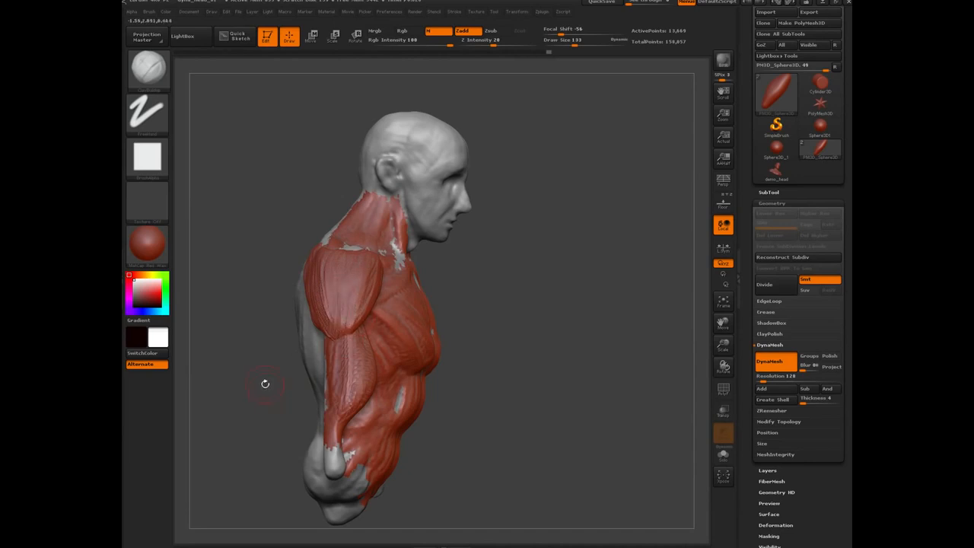
left_click_drag(265, 385, 265, 357, "shift")
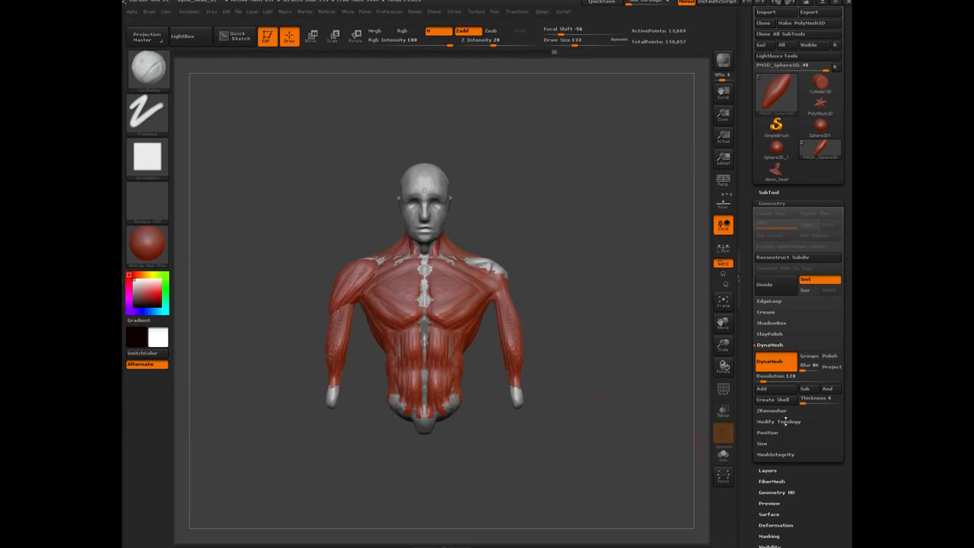
left_click(540, 12)
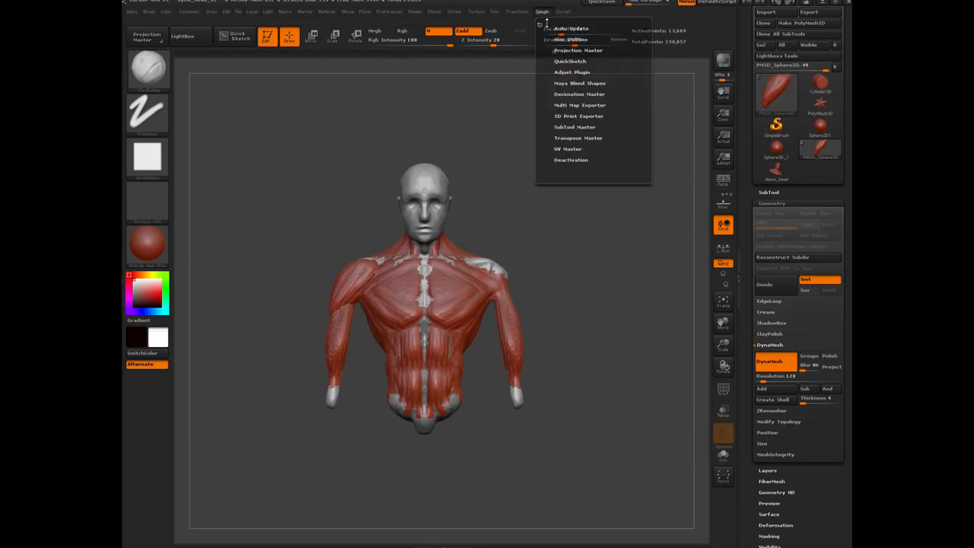
left_click(569, 127)
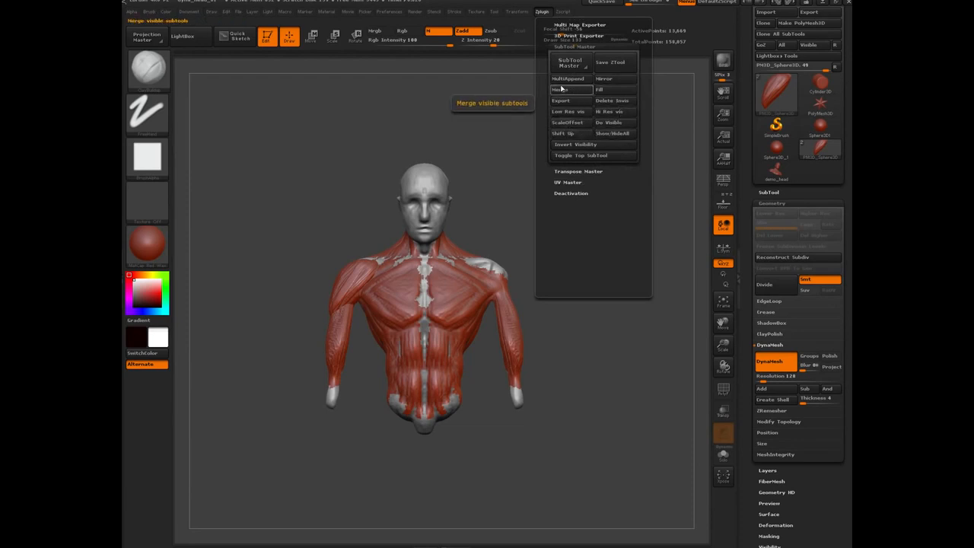
left_click(585, 71)
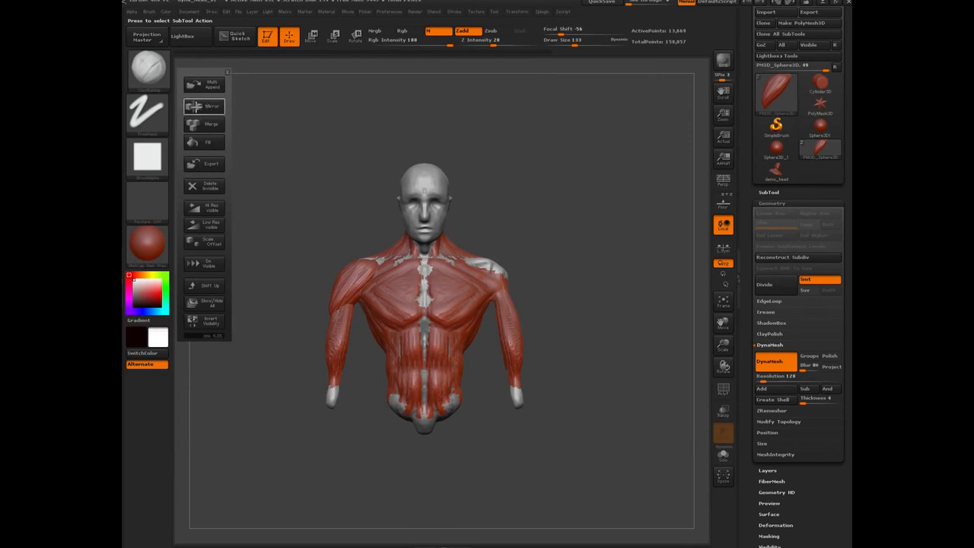
left_click(227, 72)
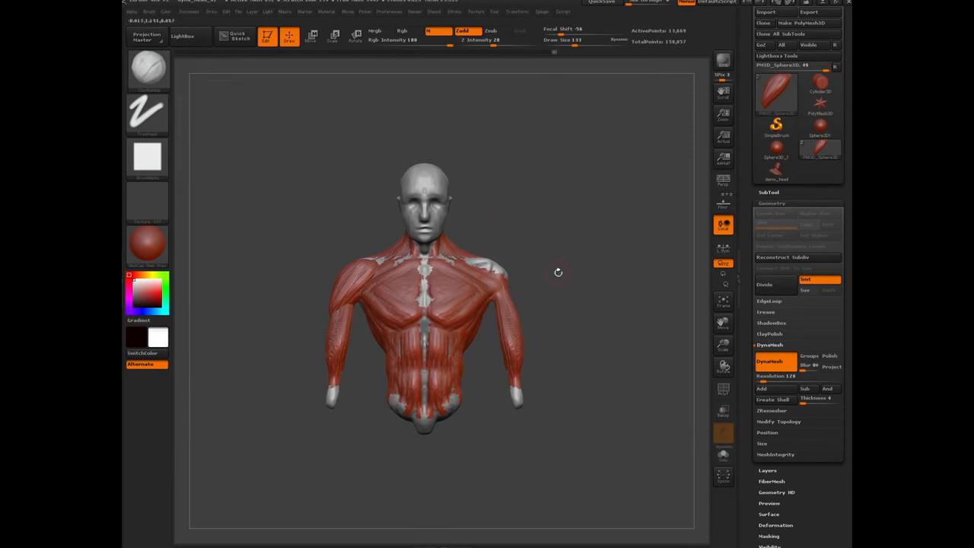
Mirror the finished deltoid onto the opposite shoulder with Mirror And Weld.
left_click(772, 423)
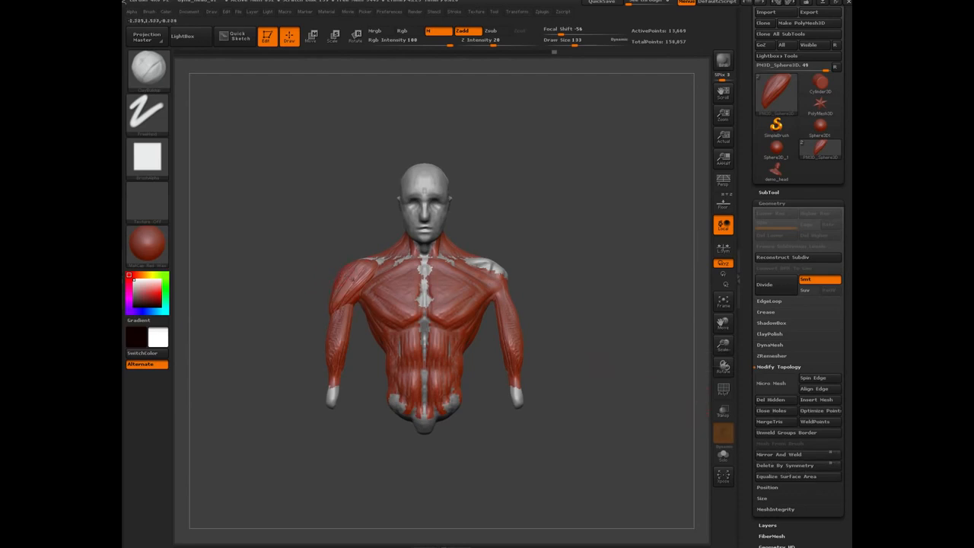
left_click(761, 466)
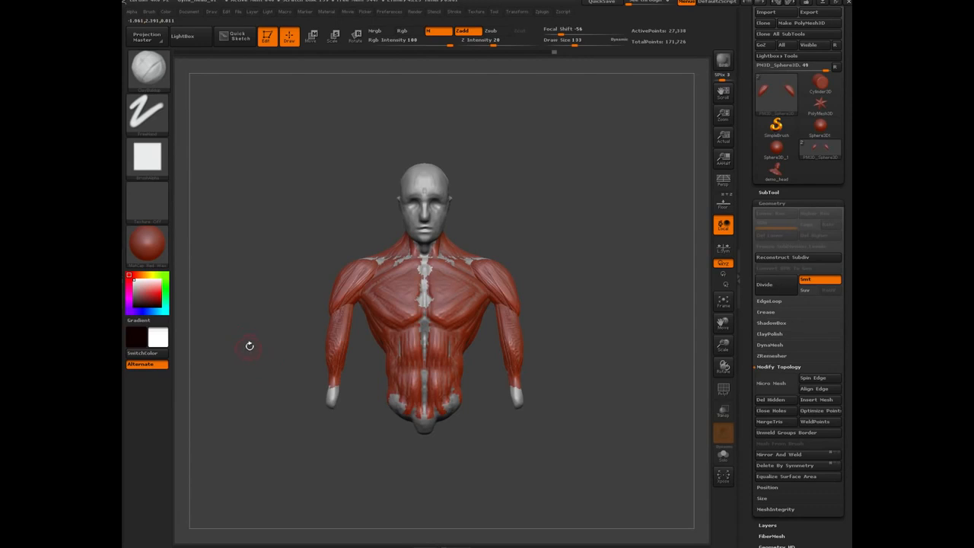
left_click_drag(250, 346, 270, 377, "alt")
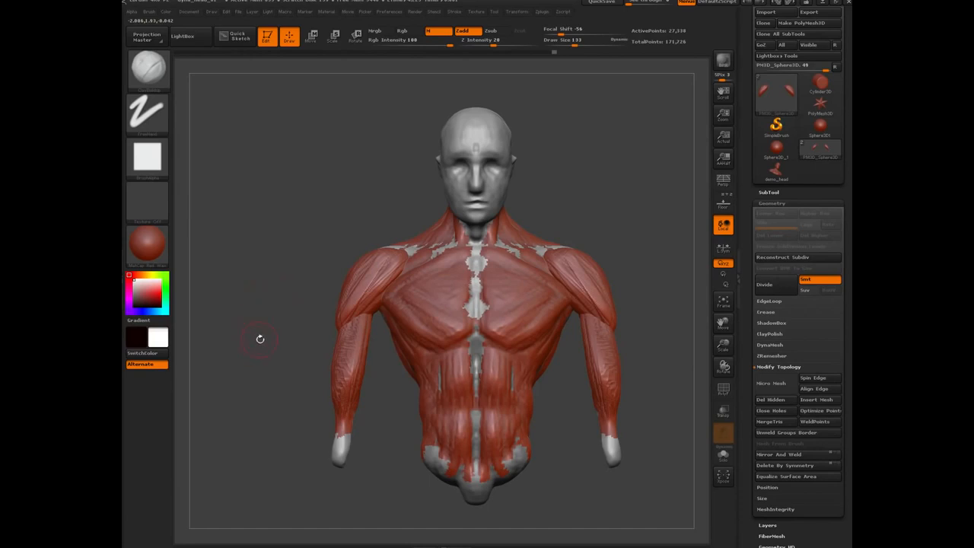
mouse_move(260, 338)
left_mouse_down()
mouse_move(335, 340)
mouse_move(261, 337)
left_mouse_up()
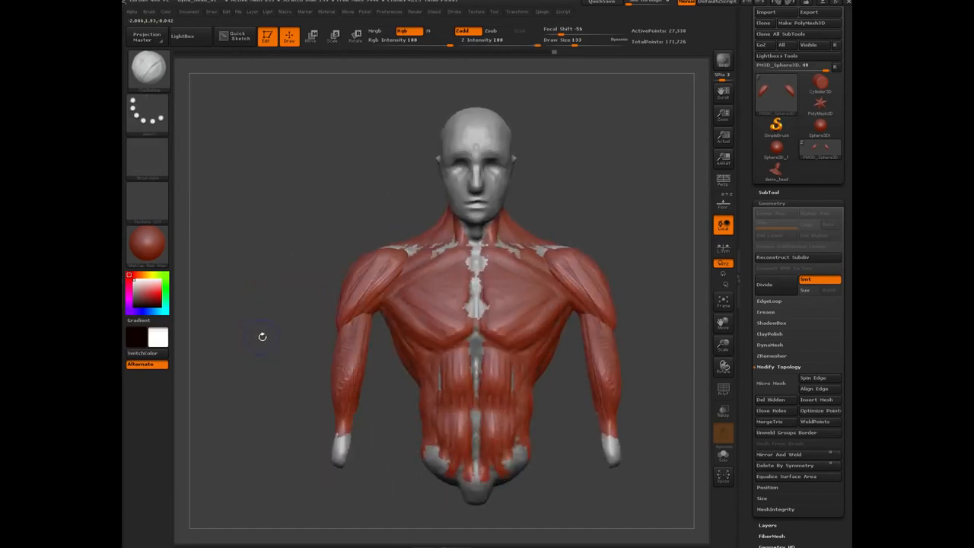
Show the subtool list and make the torso the active subtool instead of the deltoids.
left_click(405, 403, "alt")
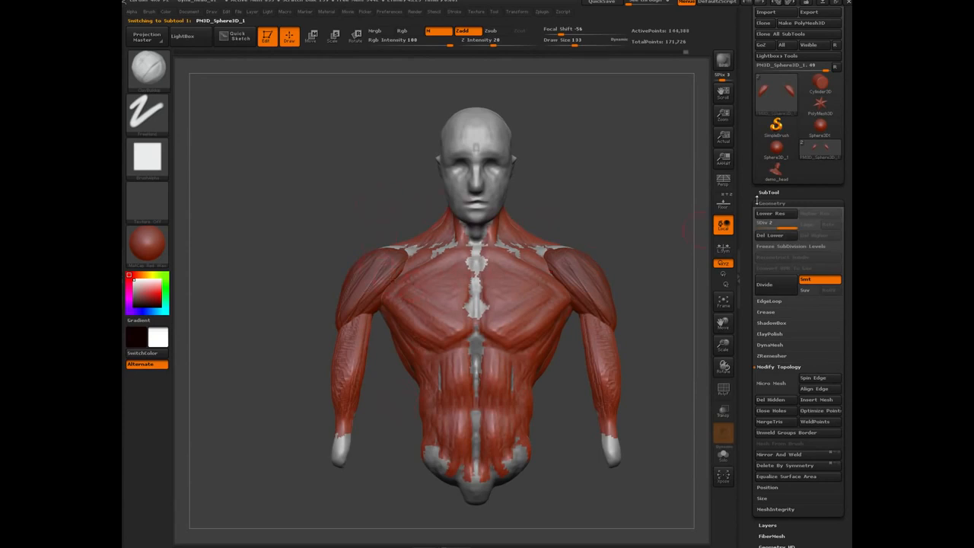
left_click(769, 192)
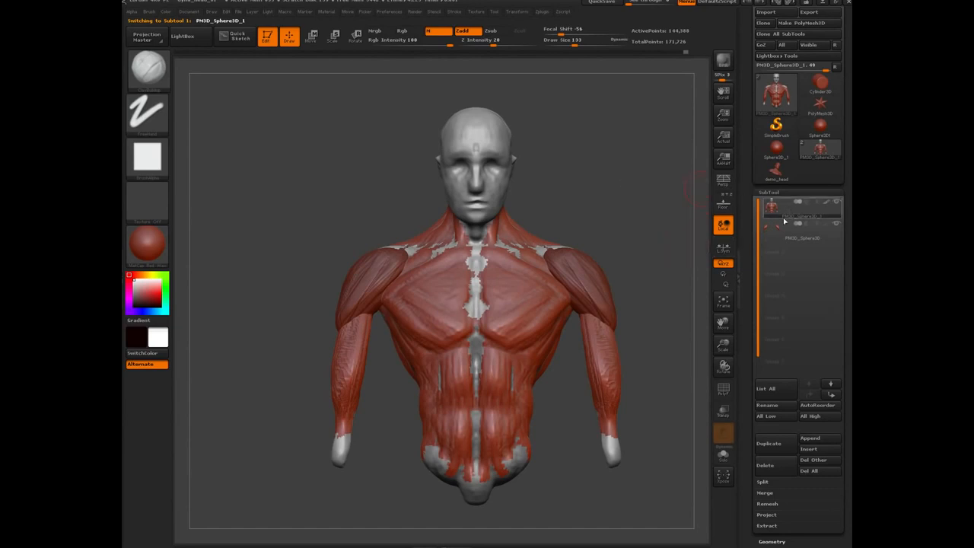
left_click(372, 284, "alt")
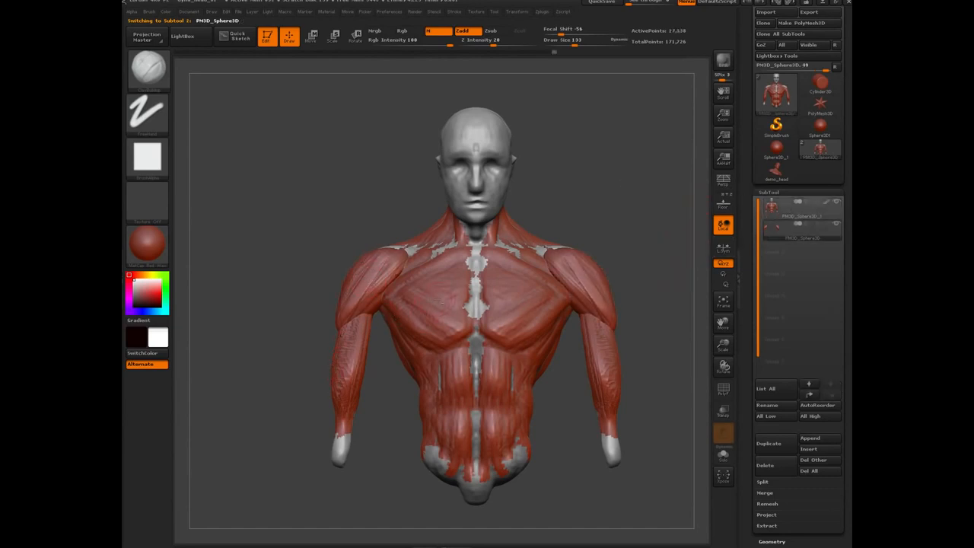
left_click(442, 302, "alt")
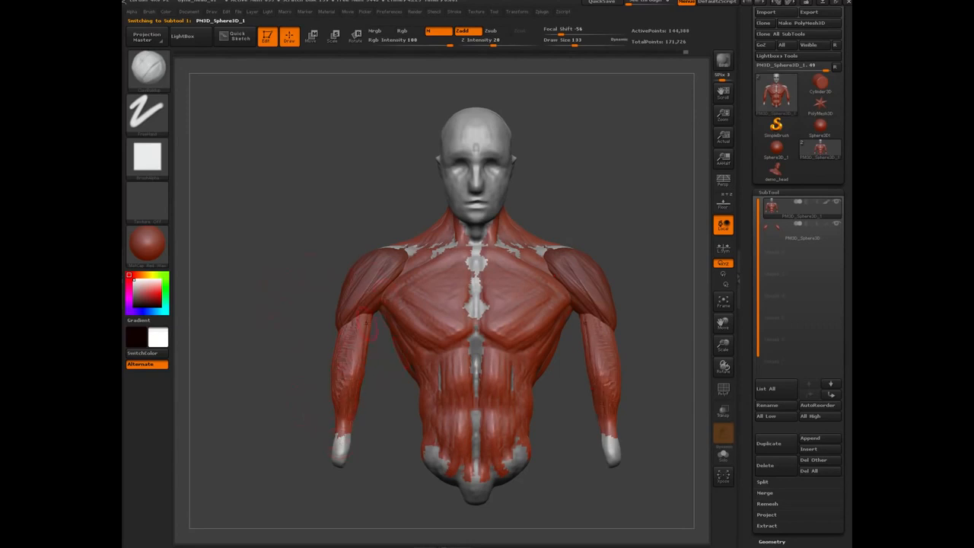
Build up the biceps and outer arm below the deltoid with clay strokes, extending the red toward the arm's end.
left_click_drag(300, 387, 312, 361)
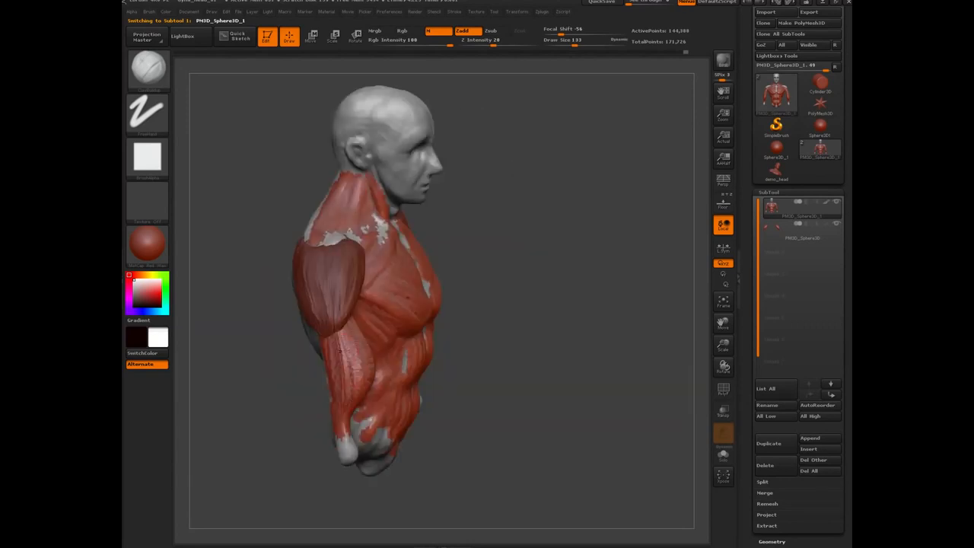
left_click_drag(290, 413, 308, 379)
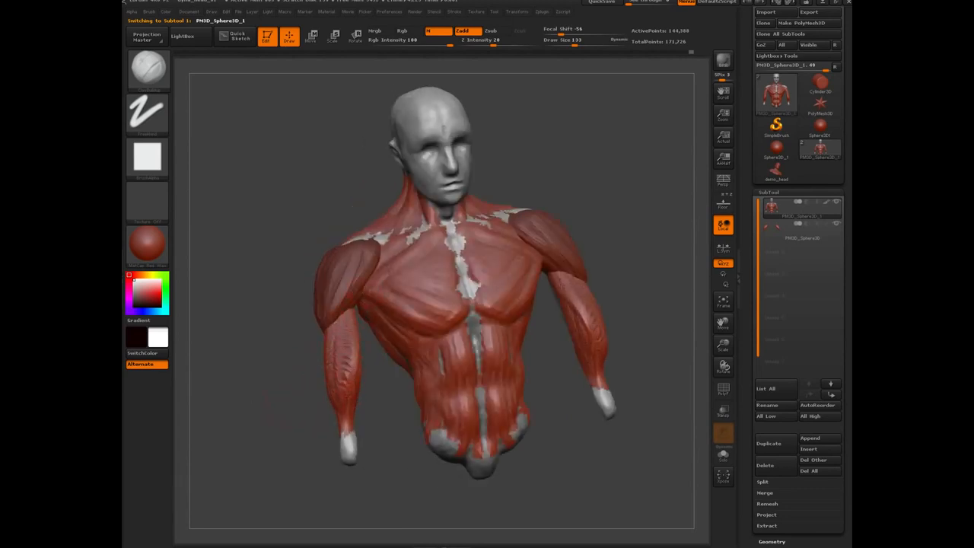
mouse_move(345, 414)
left_mouse_down()
mouse_move(349, 446)
mouse_move(344, 436)
left_mouse_up()
left_click_drag(347, 343, 345, 371)
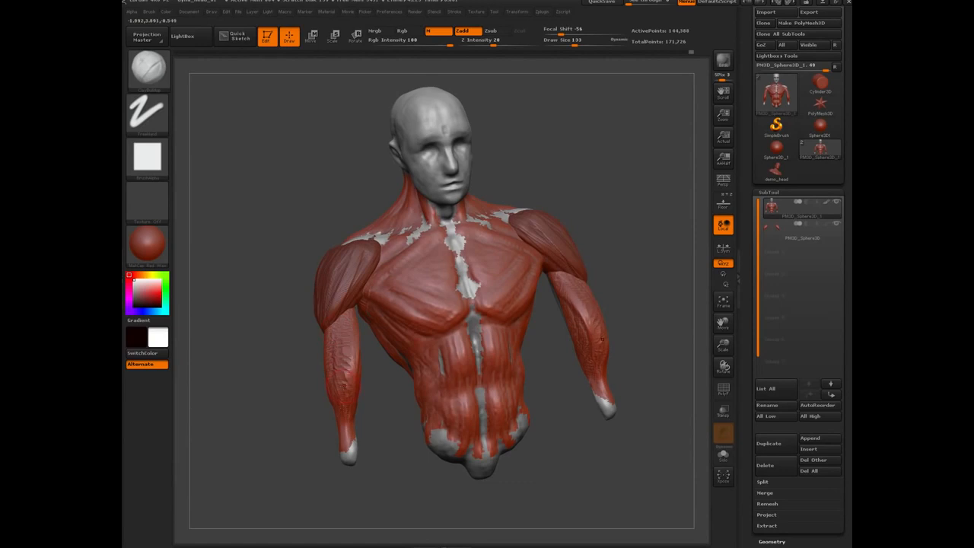
mouse_move(279, 383)
left_mouse_down()
mouse_move(313, 380)
mouse_move(336, 346)
mouse_move(335, 320)
mouse_move(342, 370)
mouse_move(333, 399)
mouse_move(324, 381)
left_mouse_up()
left_click_drag(317, 339, 336, 360)
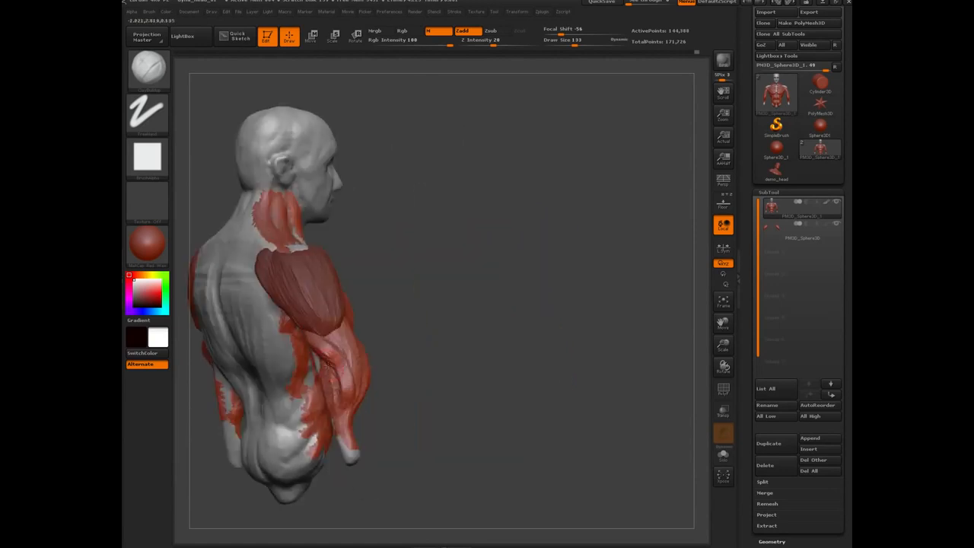
Add clay mass for the triceps on the back of the arm and along the back edge beneath the rear deltoid.
left_click_drag(413, 378, 335, 334)
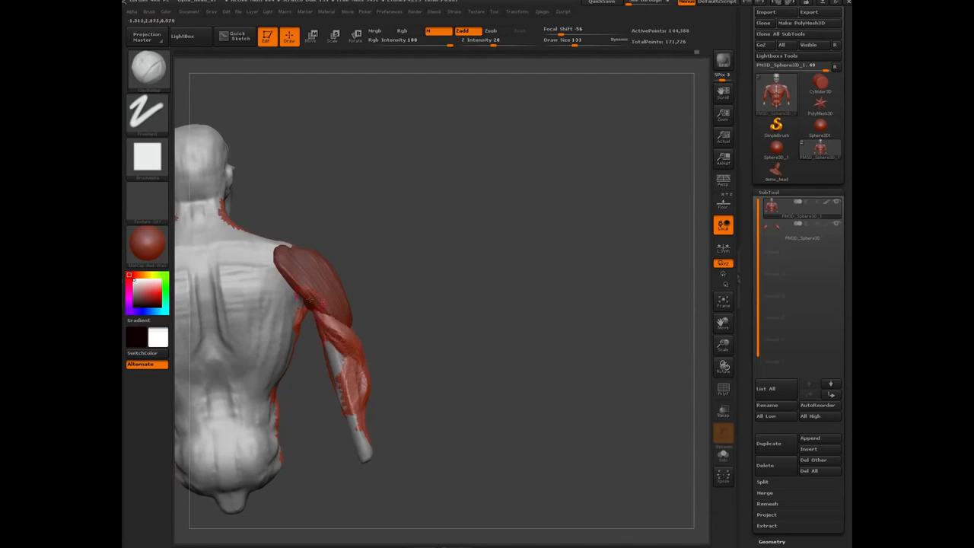
mouse_move(312, 303)
left_mouse_down()
mouse_move(336, 363)
mouse_move(328, 325)
mouse_move(326, 350)
left_mouse_up()
mouse_move(312, 303)
left_mouse_down()
mouse_move(322, 335)
mouse_move(277, 277)
left_mouse_up()
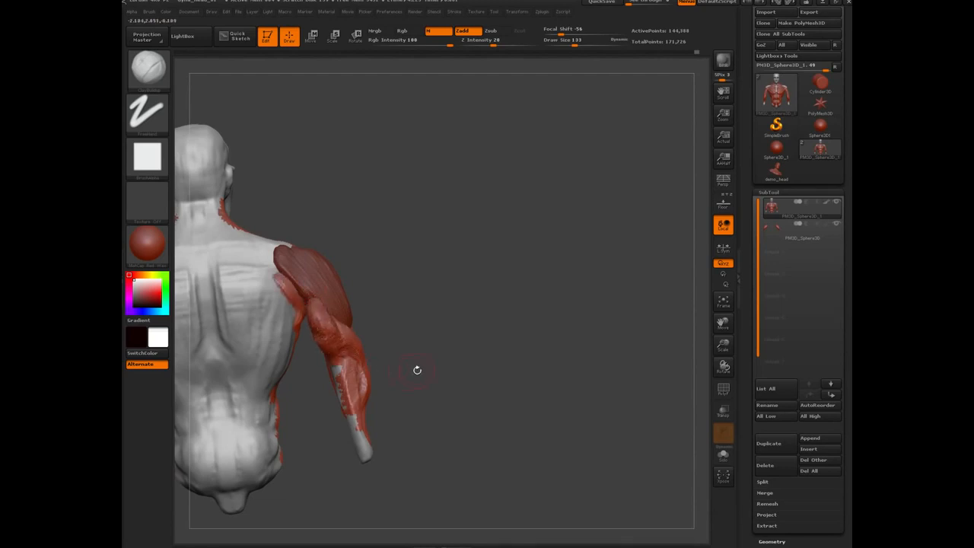
left_click_drag(417, 370, 342, 354)
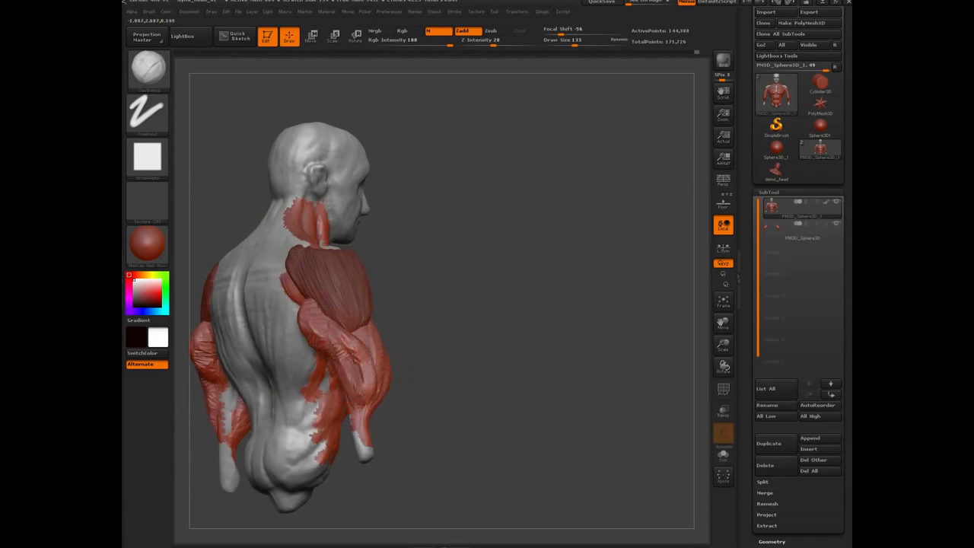
mouse_move(426, 391)
left_mouse_down()
mouse_move(279, 402)
mouse_move(449, 369)
mouse_move(283, 404)
mouse_move(333, 376)
mouse_move(459, 407)
left_mouse_up()
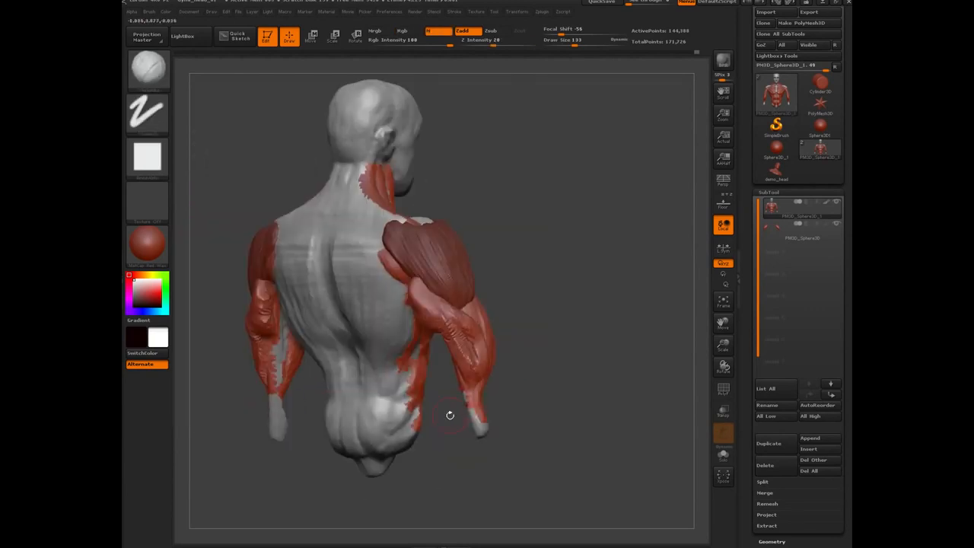
Flatten and clean up the surfaces of the triceps and biceps from back and front with the TrimDynamic brush.
key("b")
key("d")
key("s")
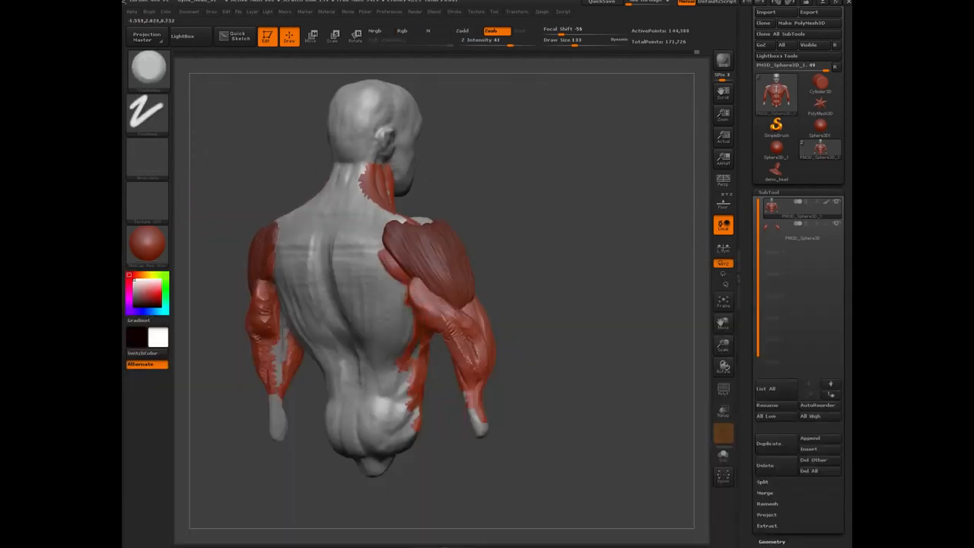
left_click_drag(437, 500, 531, 506)
mouse_move(416, 303)
left_mouse_down()
mouse_move(413, 286)
mouse_move(423, 318)
left_mouse_up()
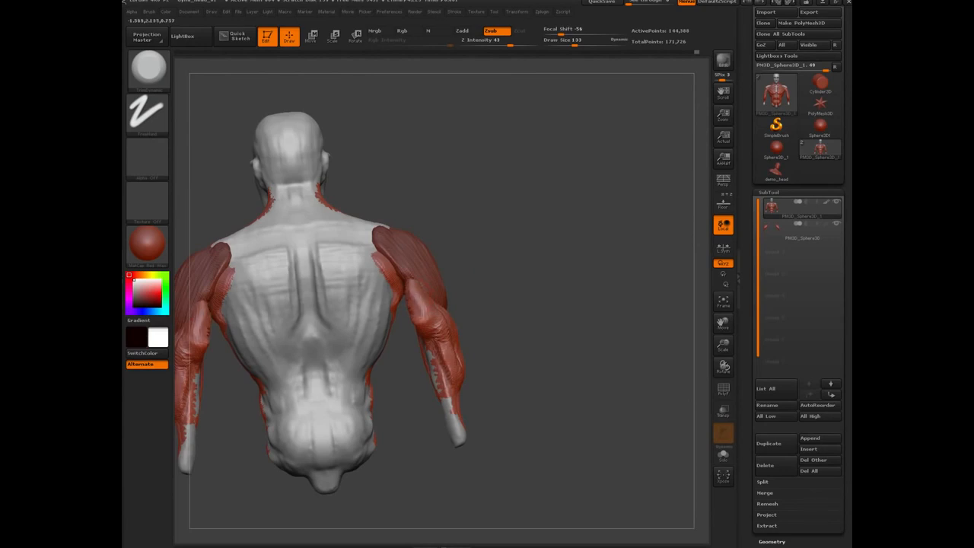
left_click_drag(515, 353, 435, 344)
left_click_drag(419, 307, 412, 348)
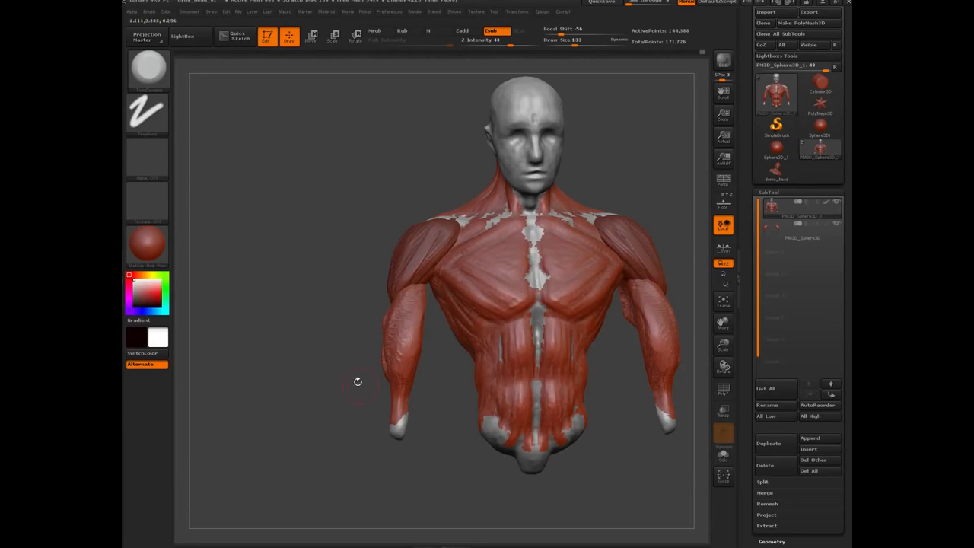
mouse_move(357, 380)
left_mouse_down()
mouse_move(368, 347)
mouse_move(408, 358)
left_mouse_up()
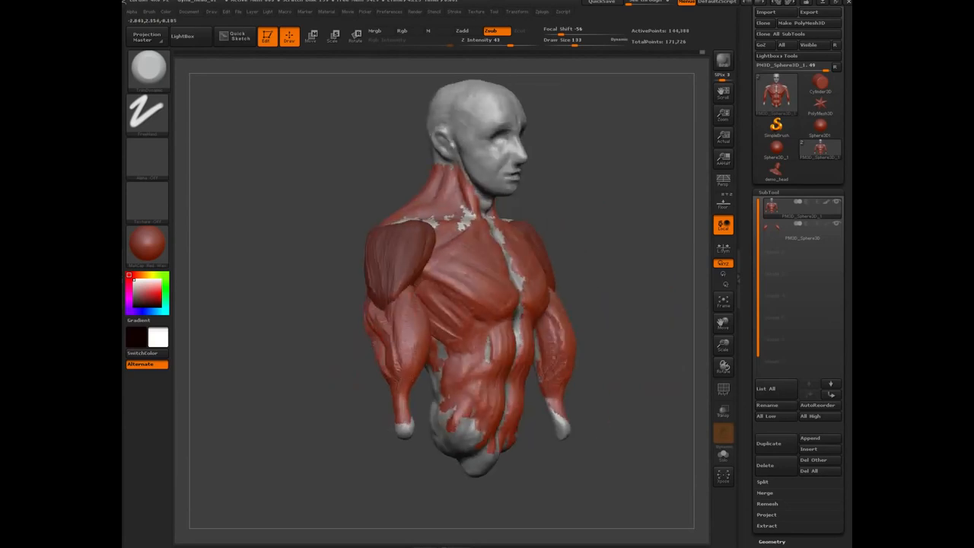
left_click_drag(337, 366, 396, 333, "shift")
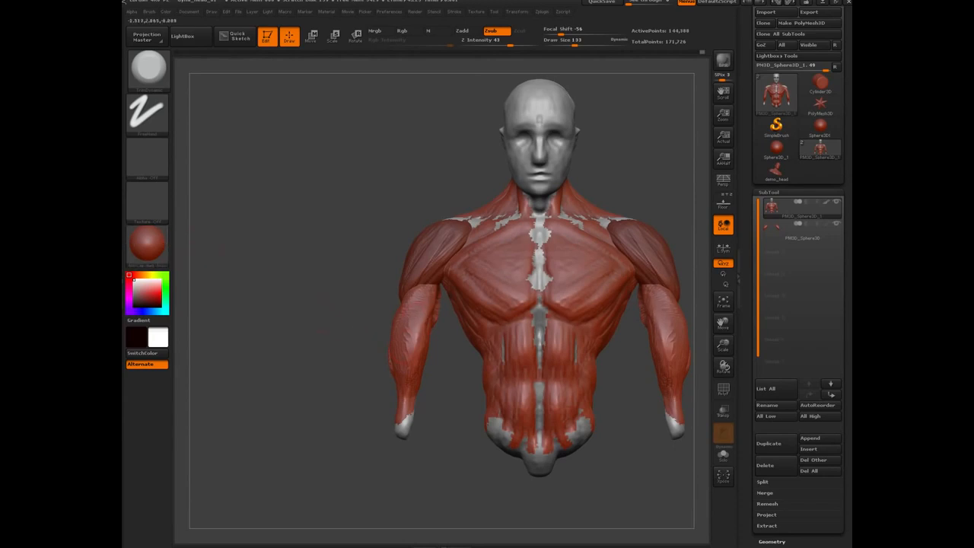
Flatten and smooth the biceps and the outer edge of the upper arm with the TrimDynamic brush.
mouse_move(407, 323)
left_mouse_down()
mouse_move(404, 352)
mouse_move(416, 350)
left_mouse_up()
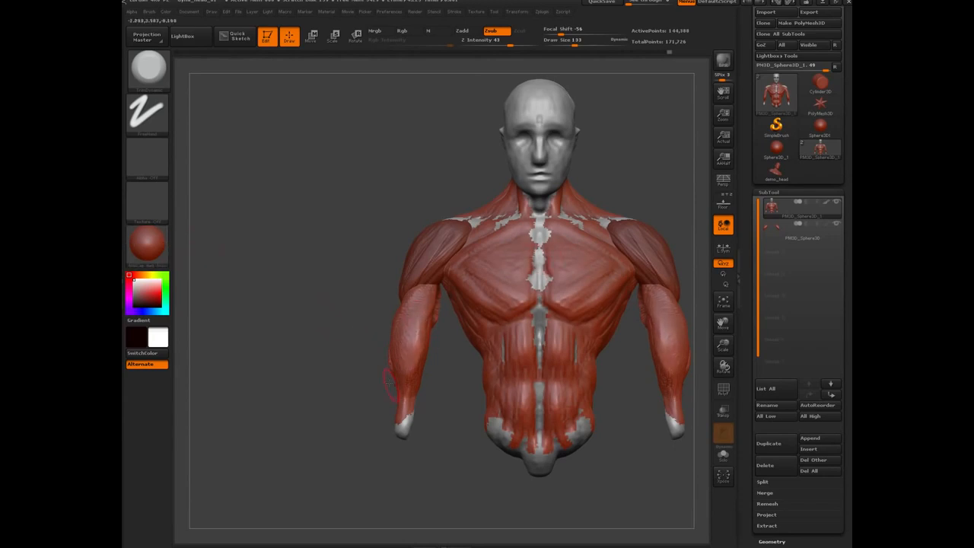
left_click_drag(388, 384, 402, 300)
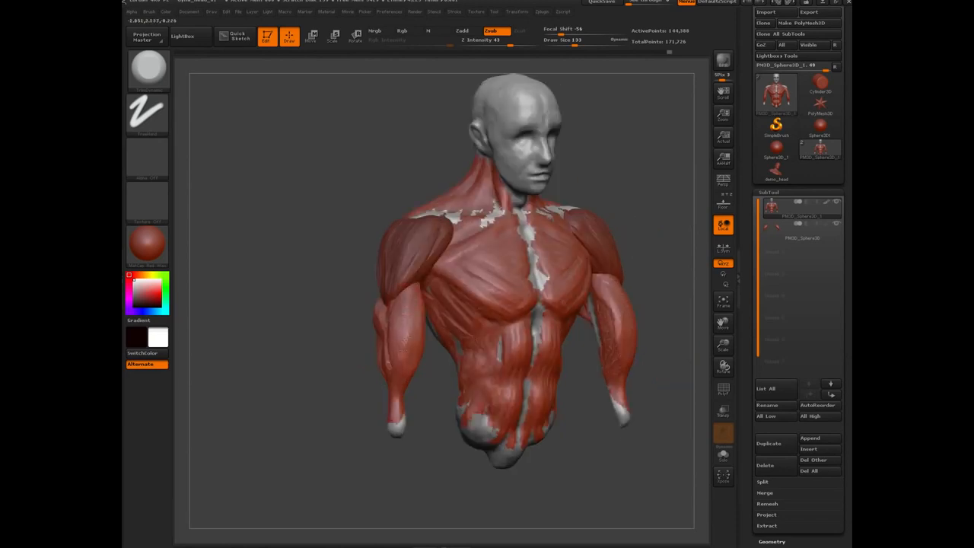
left_click_drag(370, 388, 373, 394, "shift")
left_click_drag(332, 362, 353, 400, "shift")
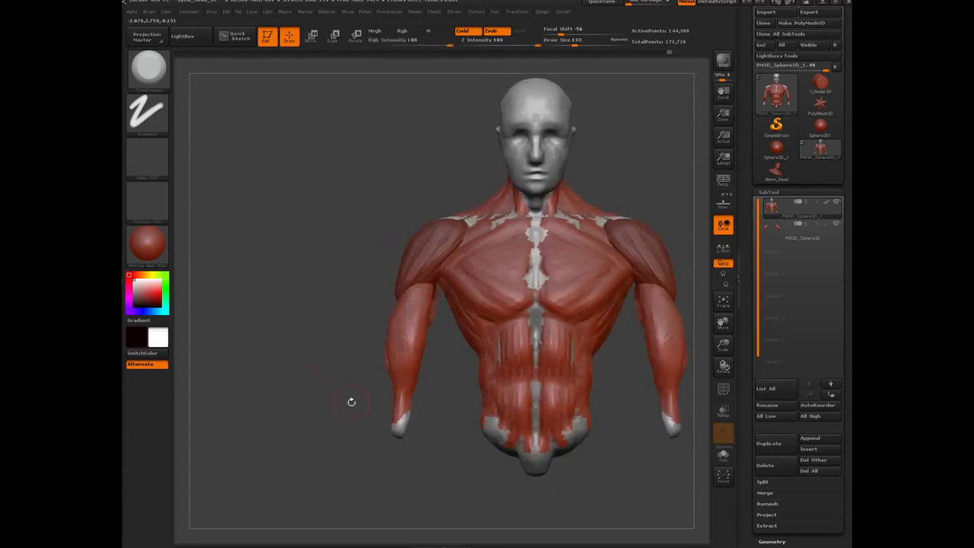
left_click_drag(309, 370, 266, 302, "alt")
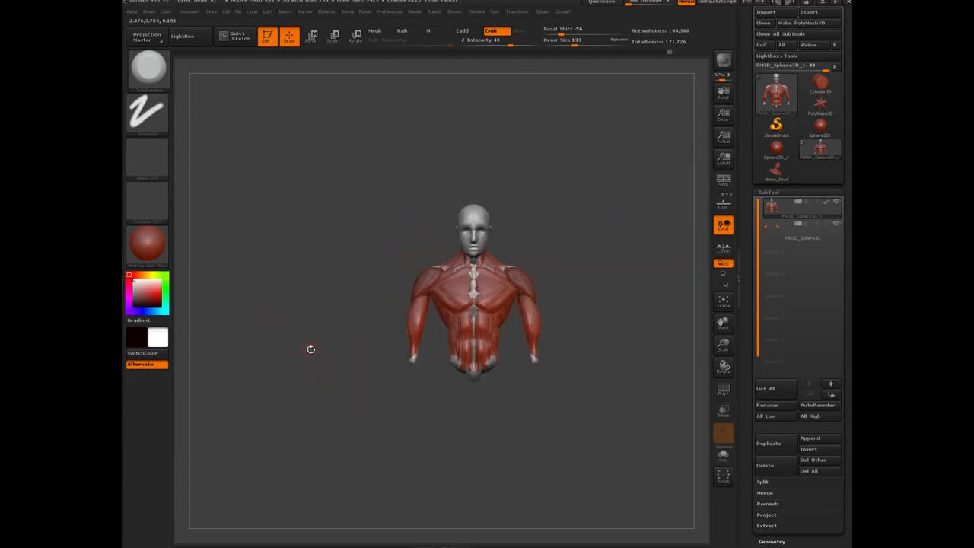
left_click_drag(330, 370, 347, 332, "alt")
left_click_drag(270, 347, 282, 404)
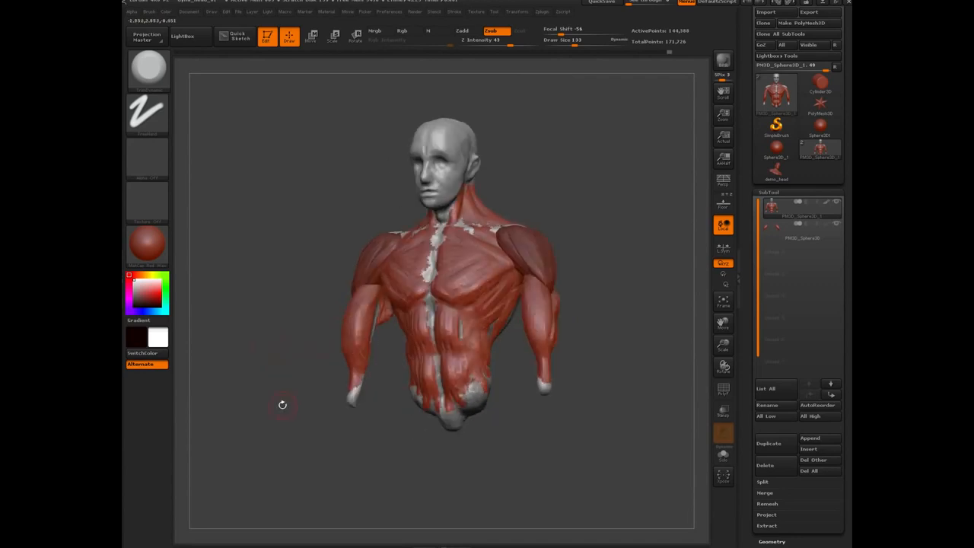
Add clay mass to the front and upper part of the biceps with the ClayBuildup brush.
key("b")
key("c")
key("b")
mouse_move(273, 290)
left_mouse_down()
mouse_move(335, 301)
mouse_move(370, 347)
left_mouse_up()
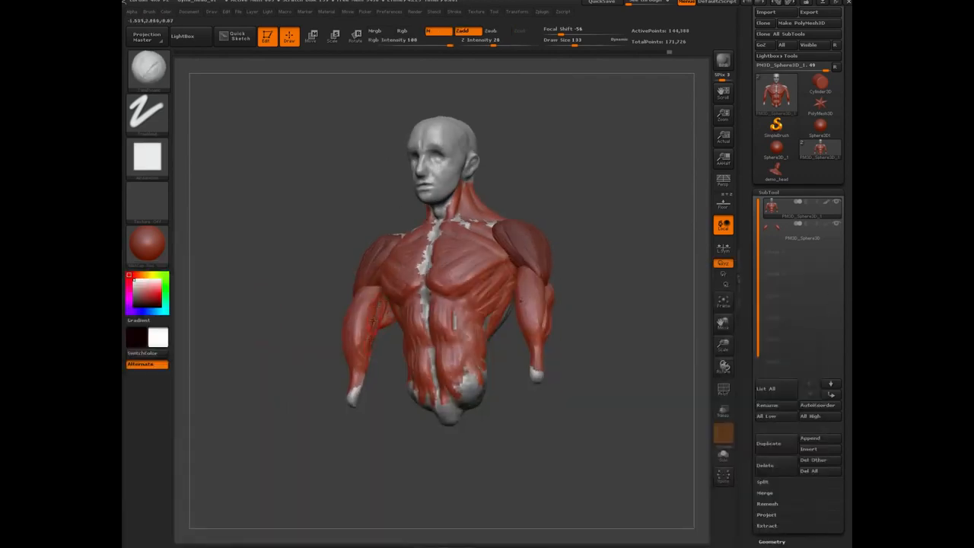
left_click_drag(377, 298, 361, 344)
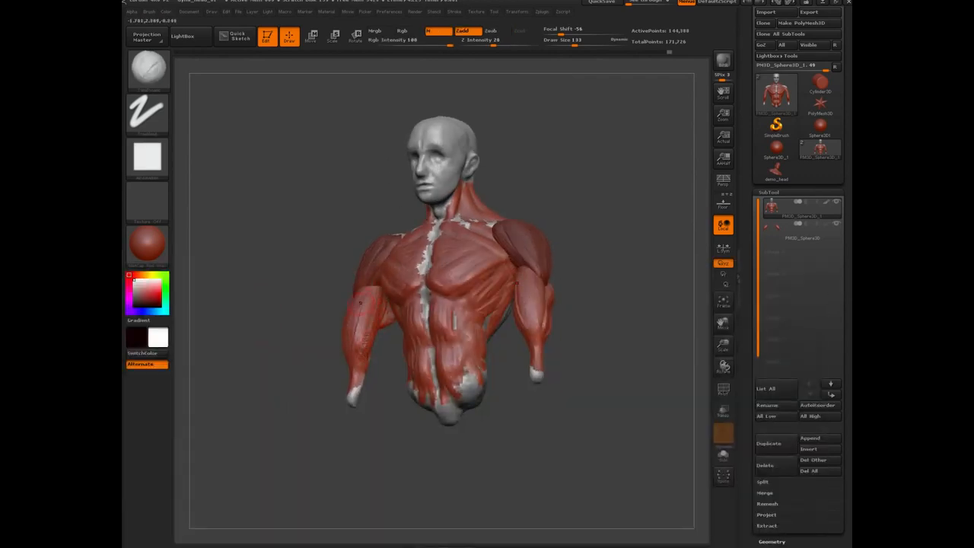
left_click_drag(294, 317, 294, 277, "shift")
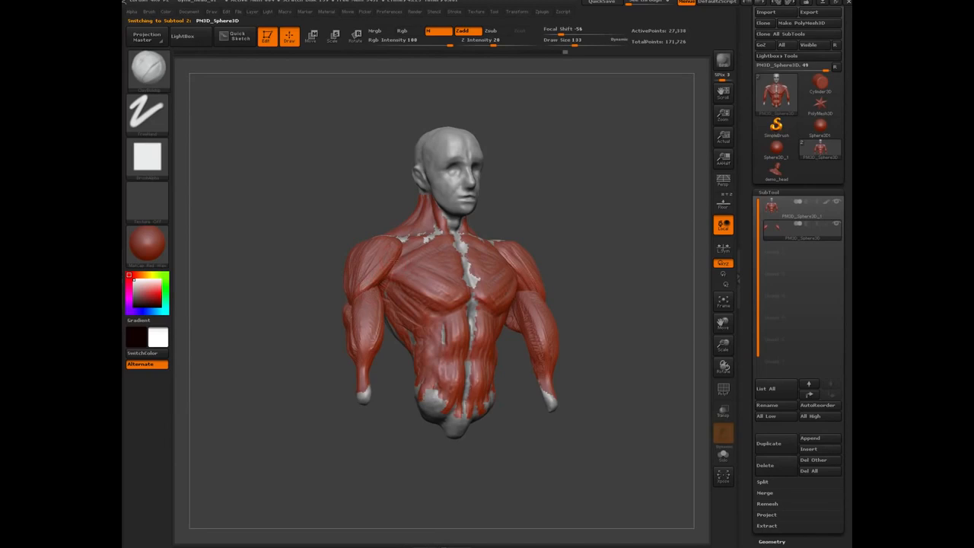
Make the deltoids the active subtool and adjust their lower outer contour with the Move brush.
mouse_move(313, 299)
left_mouse_down()
mouse_move(288, 300)
mouse_move(353, 286)
mouse_move(304, 292)
left_mouse_up()
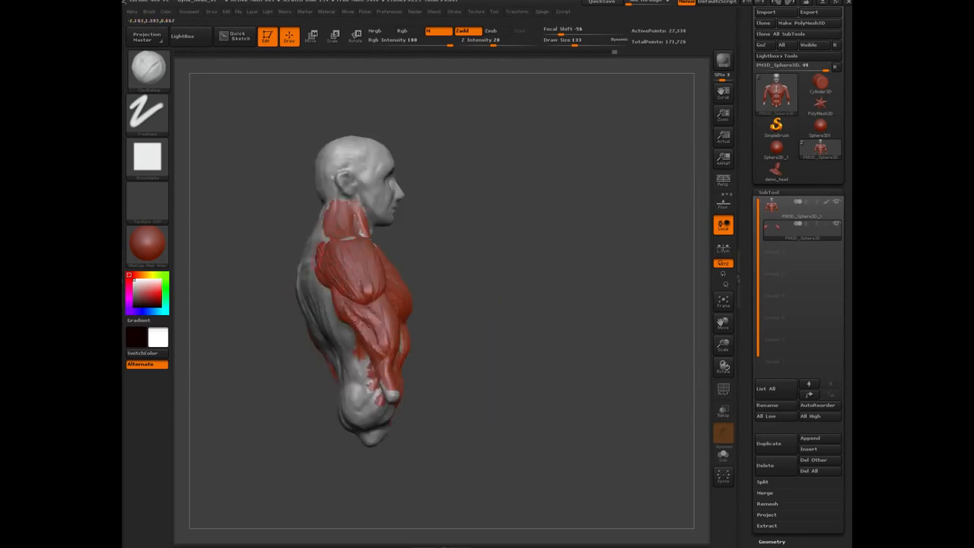
left_click_drag(307, 350, 255, 343, "shift")
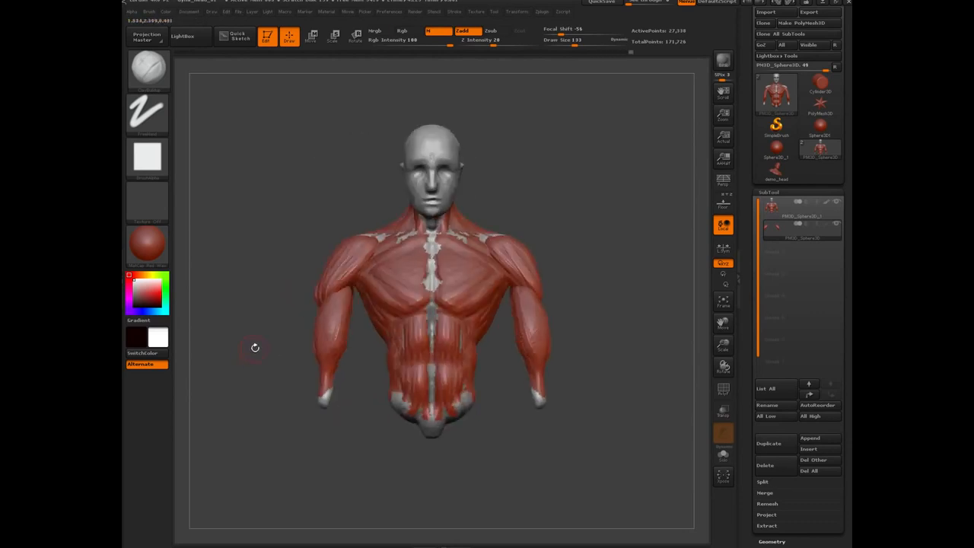
key("b")
left_click(312, 370)
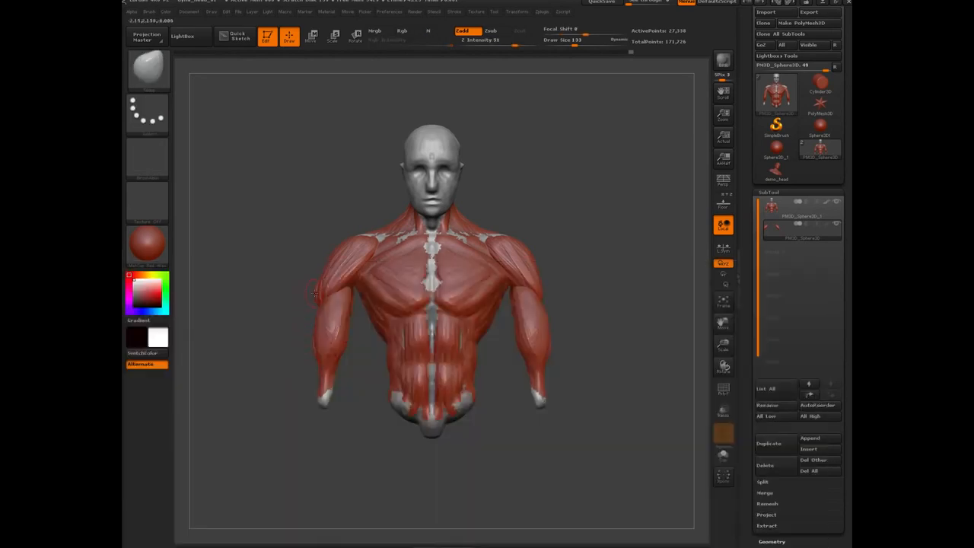
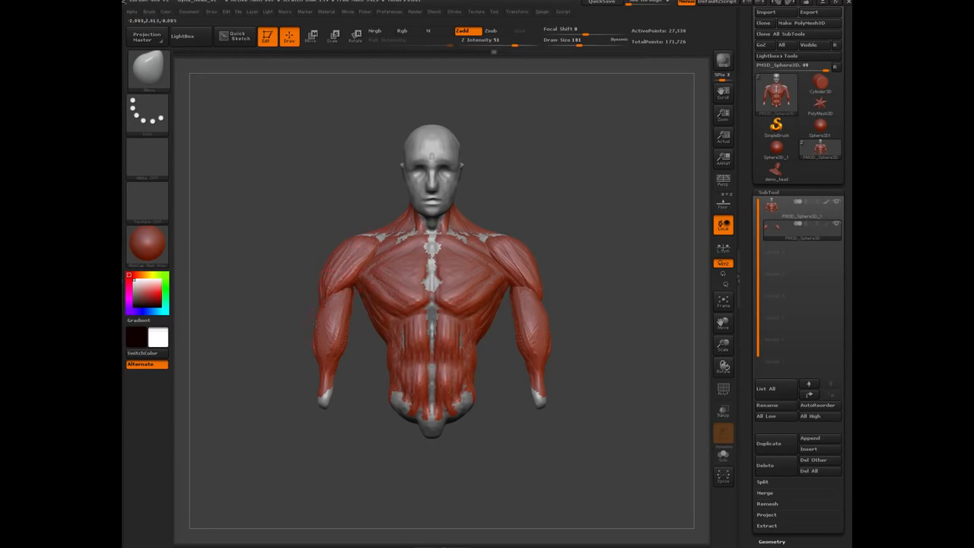
mouse_move(272, 330)
left_mouse_down()
mouse_move(335, 331)
mouse_move(276, 331)
mouse_move(318, 333)
mouse_move(323, 314)
left_mouse_up()
Make the torso the active subtool and reshape the upper arm's silhouette below the deltoid with a larger Move brush.
left_click(329, 329, "alt")
key("bracketright")
left_click_drag(338, 349, 342, 349)
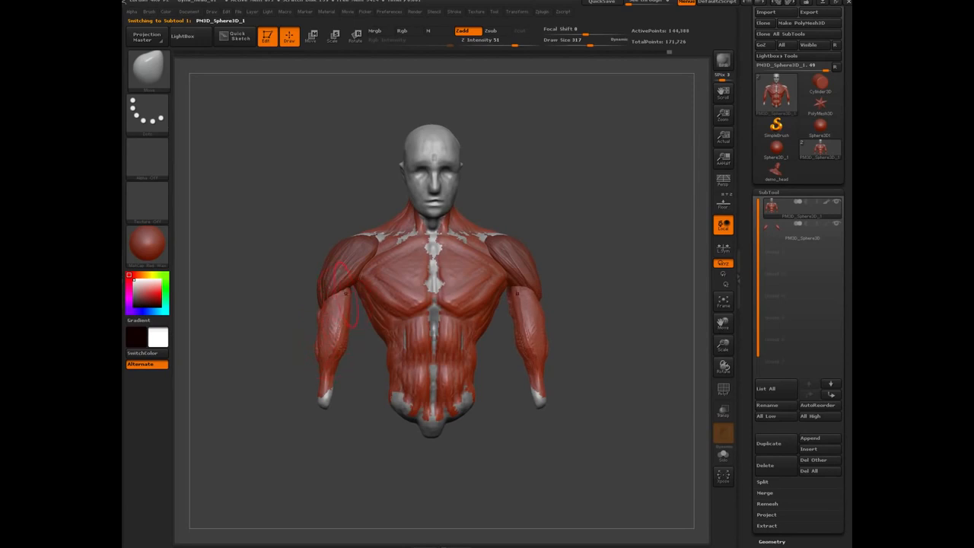
left_click_drag(346, 294, 351, 293)
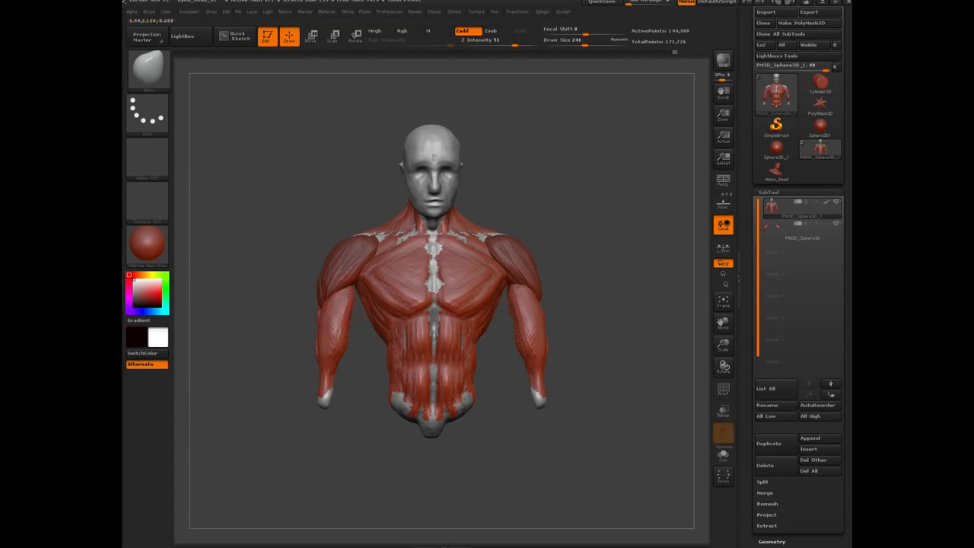
left_click_drag(346, 323, 342, 322)
Reshape the outer pectoral and its junction with the upper arm using the Move Topological brush.
key("b")
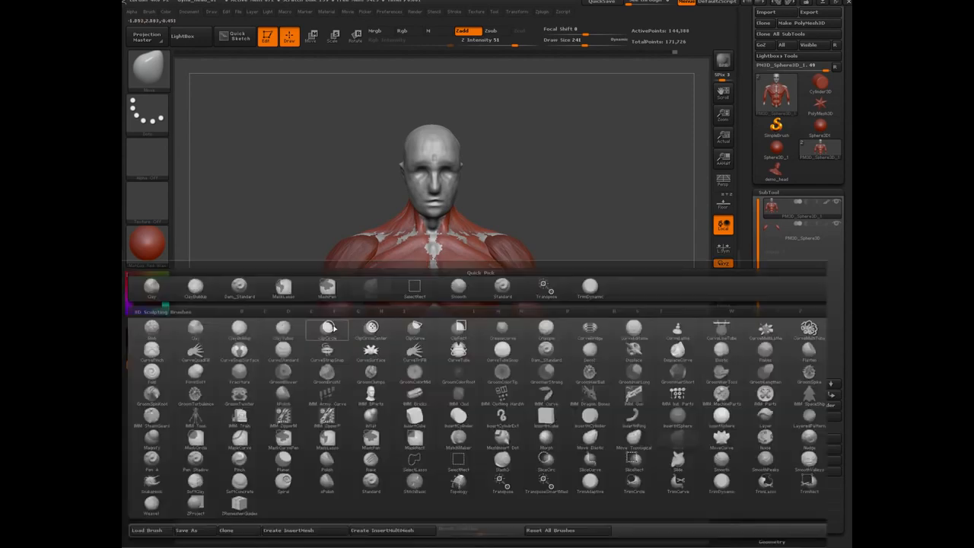
key("m")
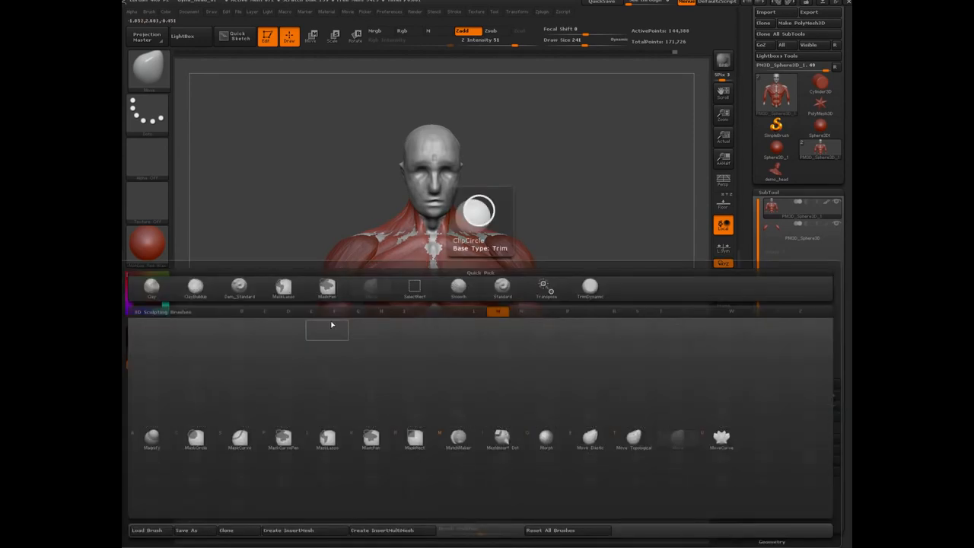
key("t")
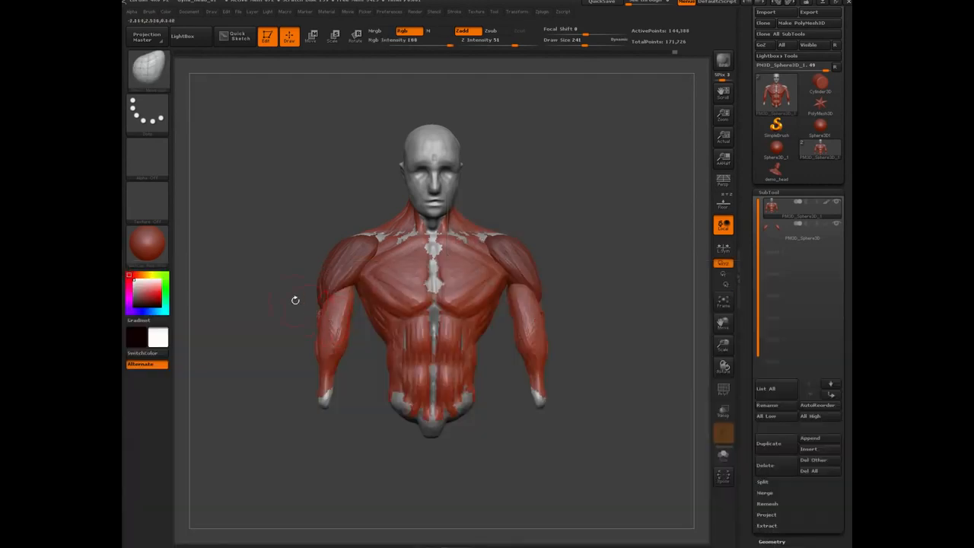
left_click_drag(346, 320, 354, 311)
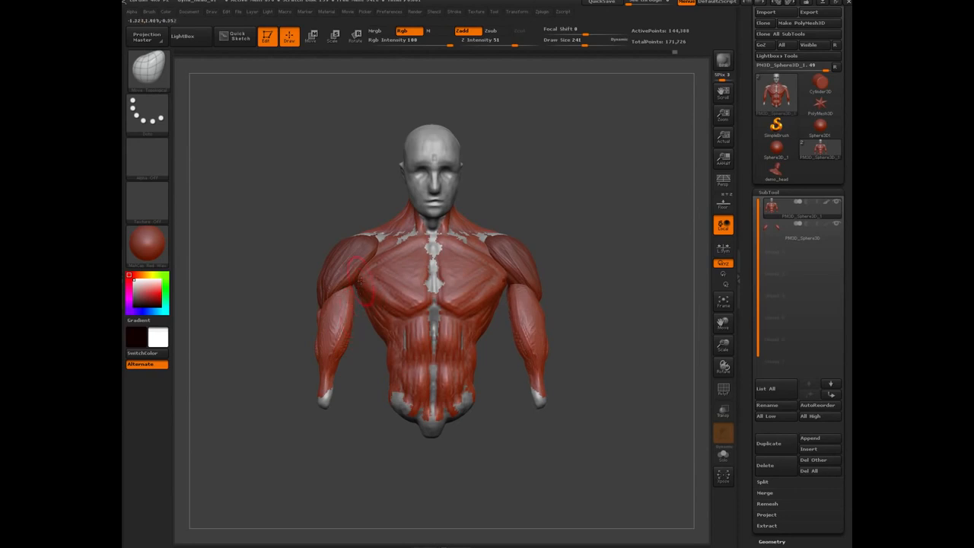
mouse_move(362, 280)
left_mouse_down()
mouse_move(350, 284)
mouse_move(400, 315)
left_mouse_up()
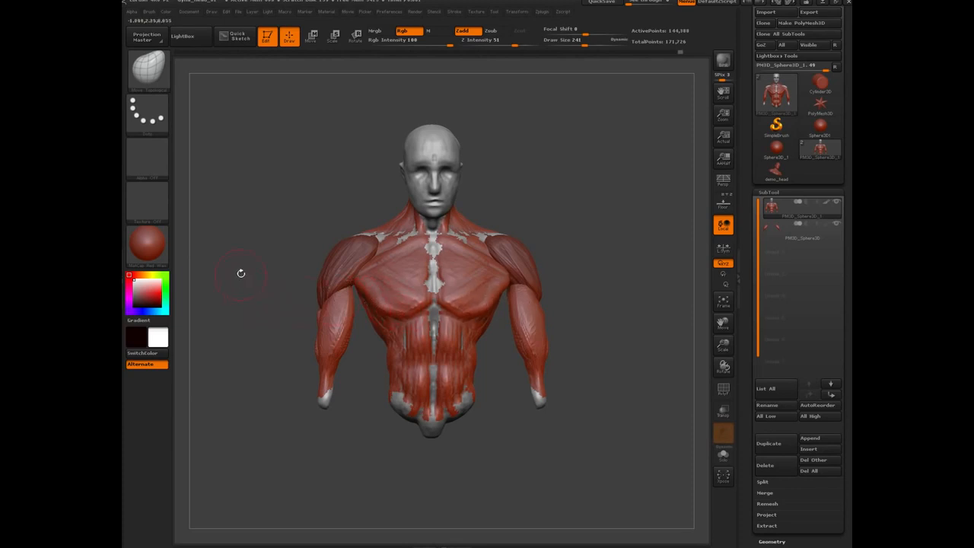
Refine the lower and outer contours of the pectorals from angled views with a smaller Move Topological brush.
left_click_drag(244, 271, 279, 297)
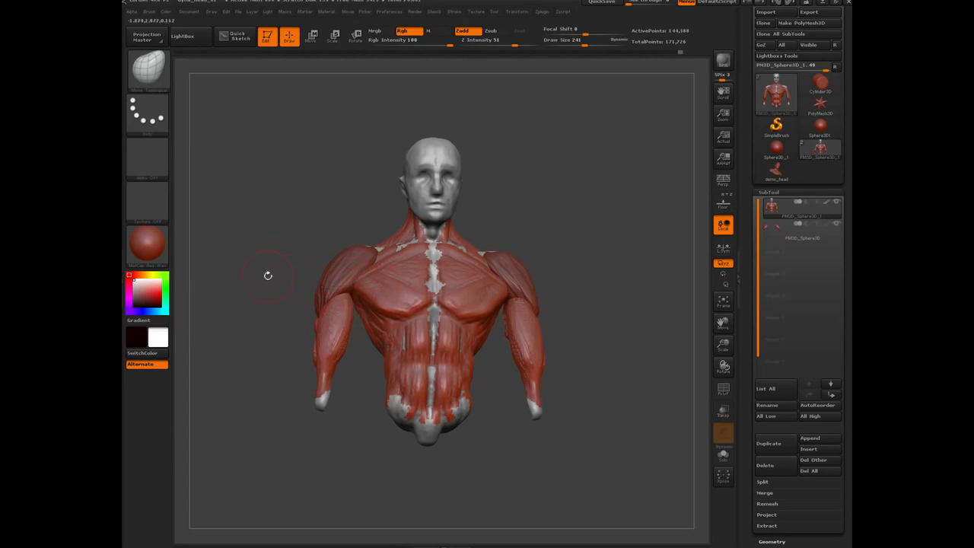
left_click_drag(263, 272, 329, 277)
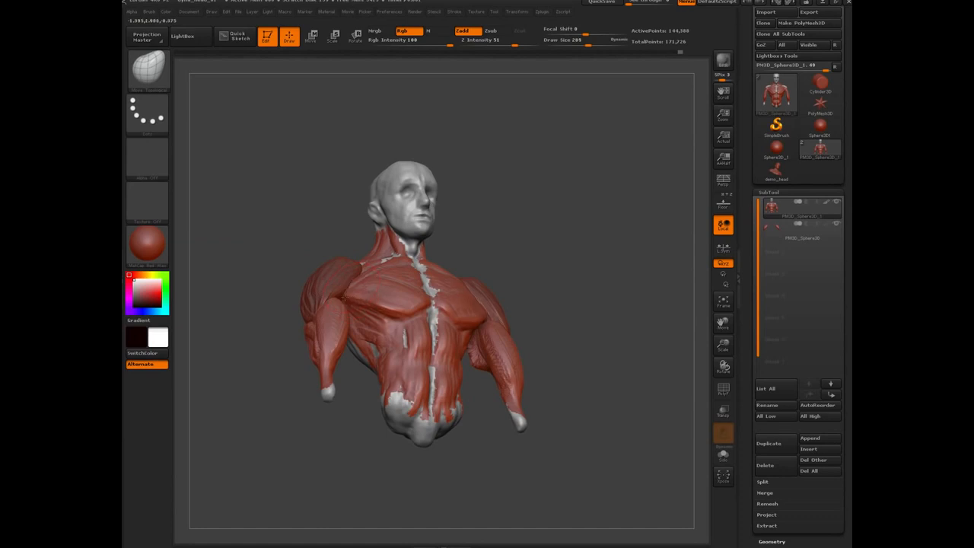
left_click_drag(276, 226, 255, 205)
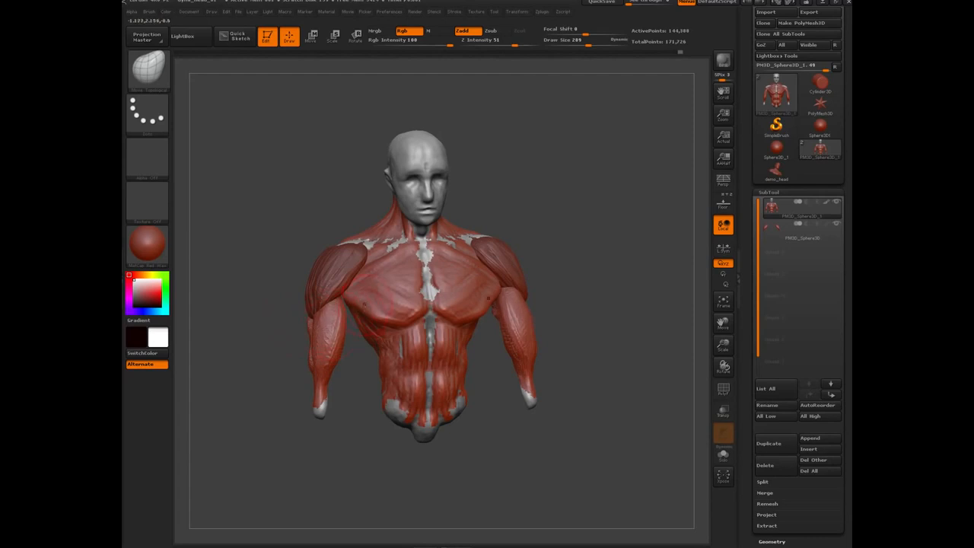
left_click_drag(280, 323, 352, 319)
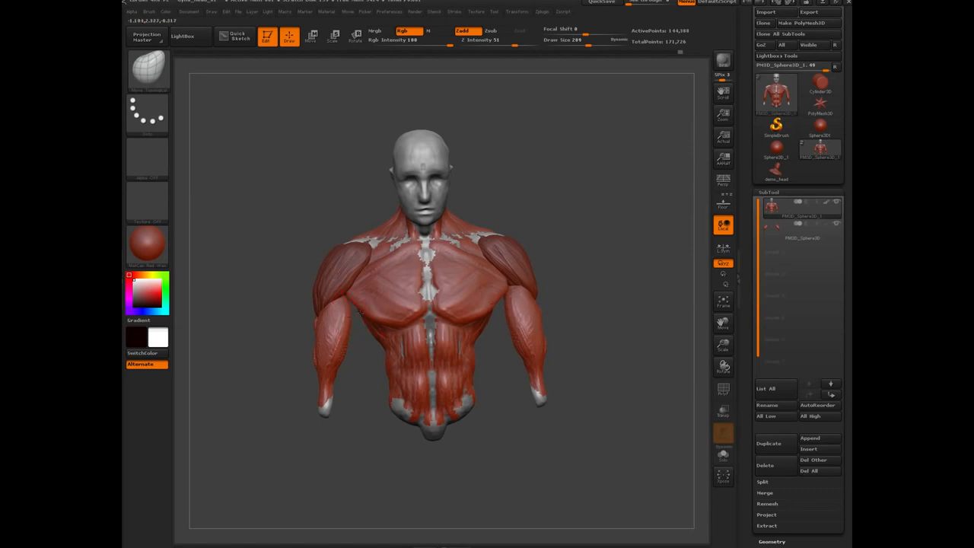
left_click_drag(269, 311, 276, 337, "shift")
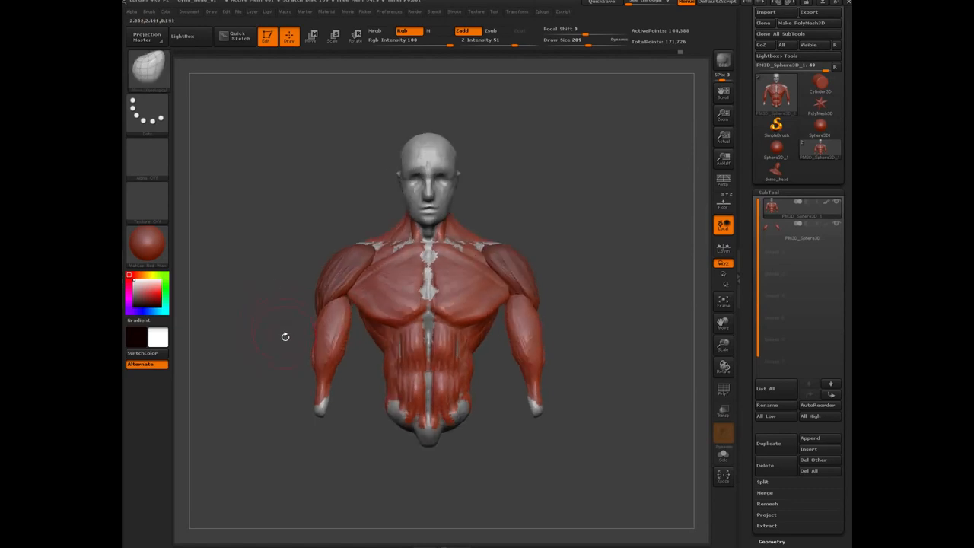
Flatten the surface and lower edge of the pectorals with the TrimDynamic brush.
key("b")
left_click(286, 330)
left_click_drag(261, 244, 289, 247)
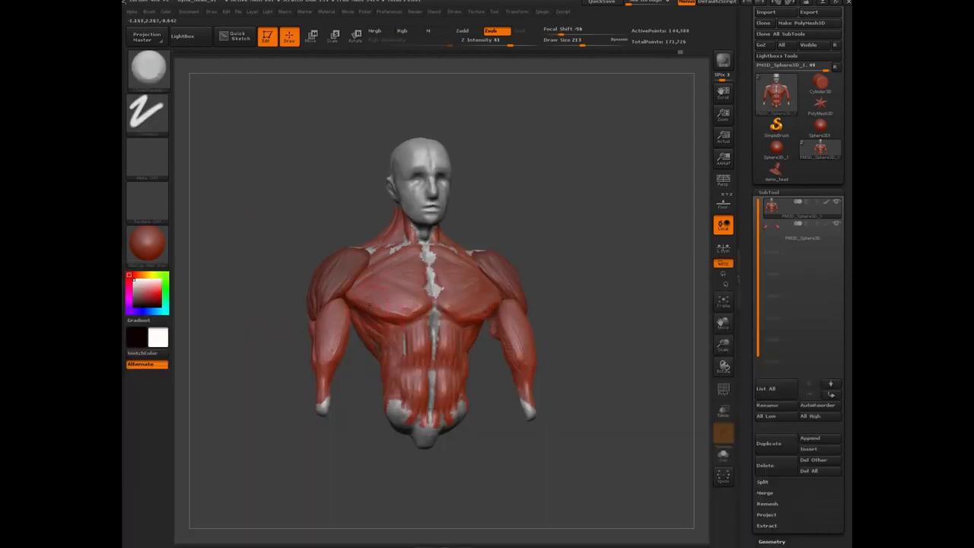
left_click_drag(380, 309, 389, 313)
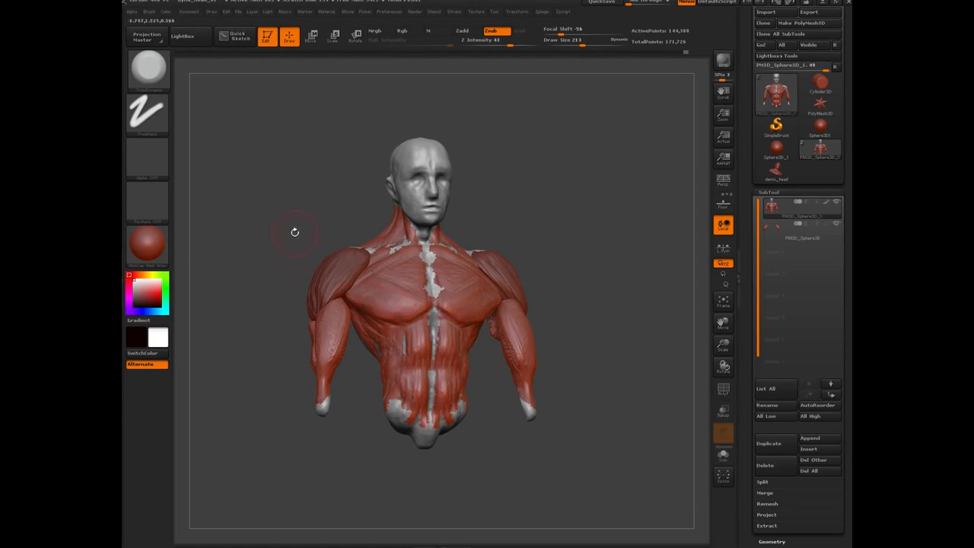
left_click_drag(294, 228, 306, 228)
left_click_drag(252, 322, 297, 306, "alt")
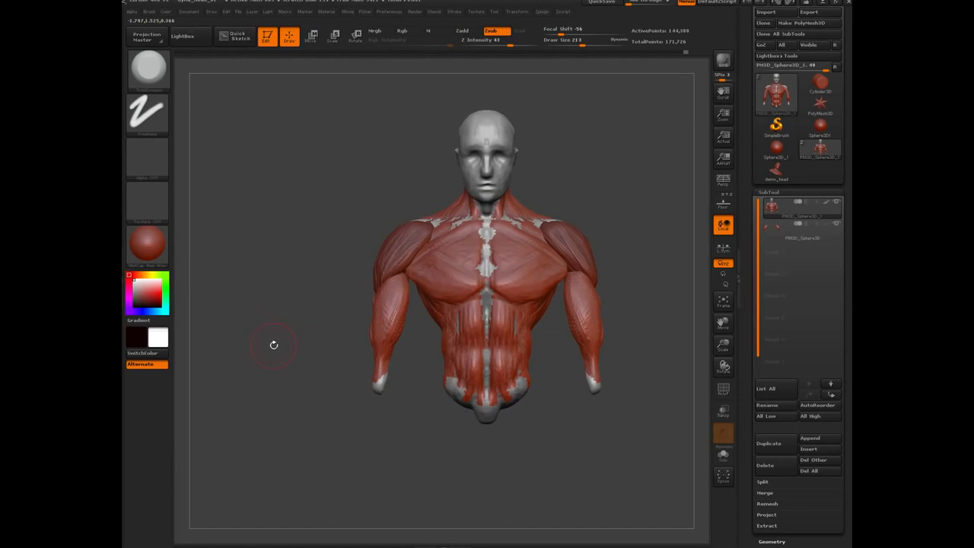
mouse_move(274, 344)
left_mouse_down("alt")
mouse_move(262, 337)
mouse_move(294, 372)
left_mouse_up("alt")
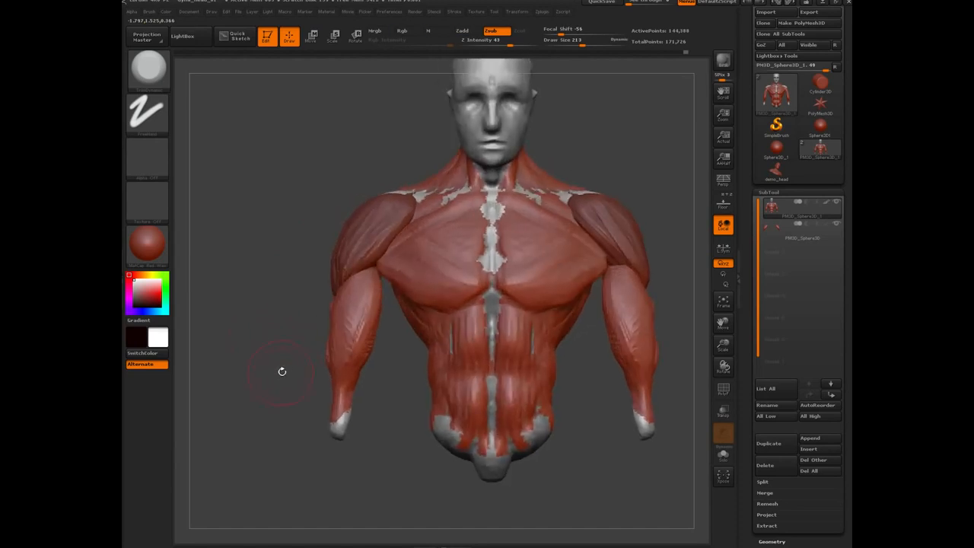
Carve muscle fibre grooves into the biceps and radiating across the pectorals with the Dam_Standard brush.
key("b")
key("d")
key("s")
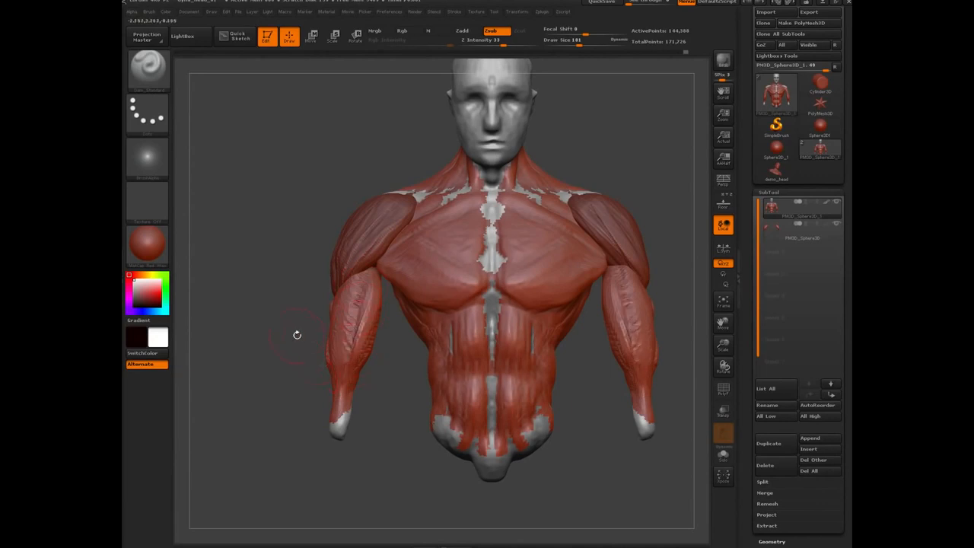
left_click_drag(263, 346, 260, 325)
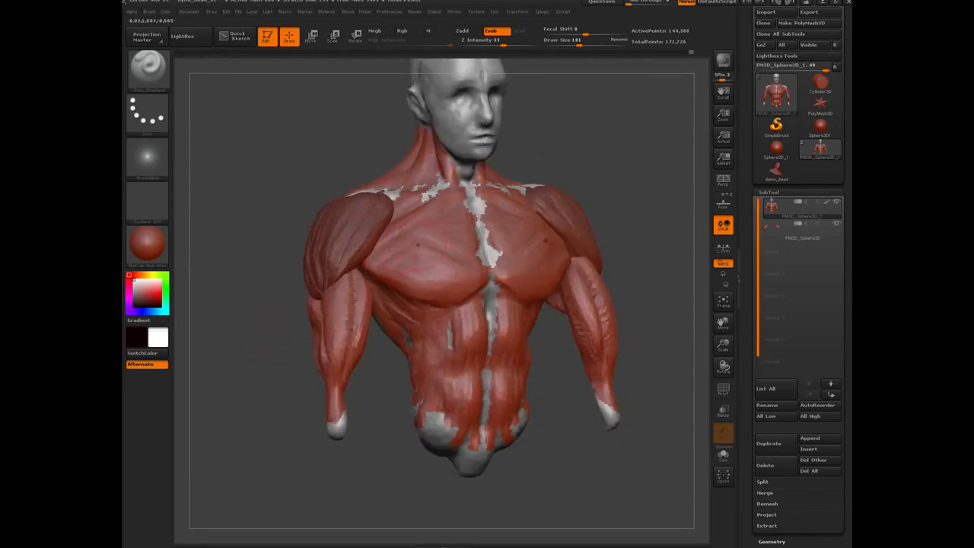
mouse_move(294, 252)
left_mouse_down()
mouse_move(383, 271)
mouse_move(429, 301)
left_mouse_up()
mouse_move(373, 268)
left_mouse_down()
mouse_move(420, 299)
mouse_move(462, 290)
left_mouse_up()
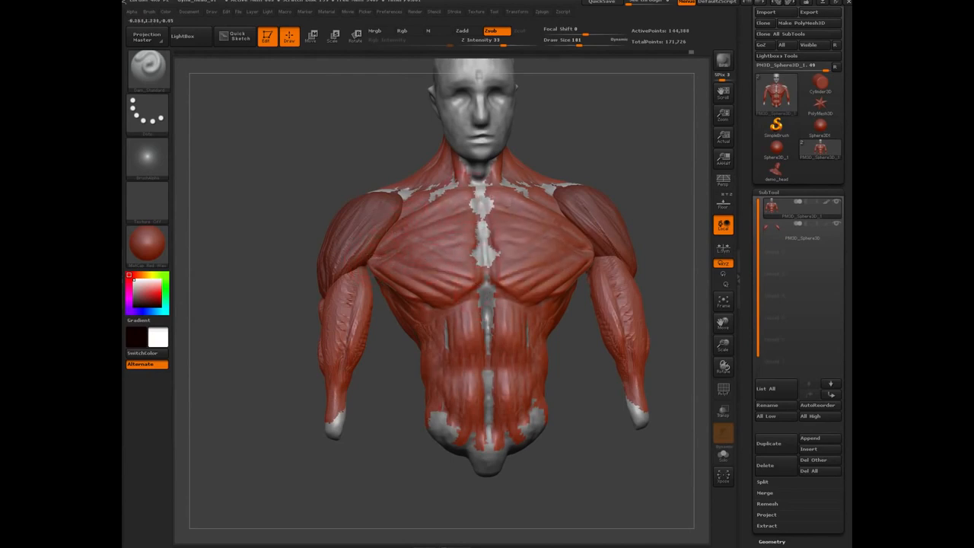
mouse_move(293, 241)
left_mouse_down()
mouse_move(254, 328)
mouse_move(281, 276)
mouse_move(279, 365)
mouse_move(273, 354)
left_mouse_up()
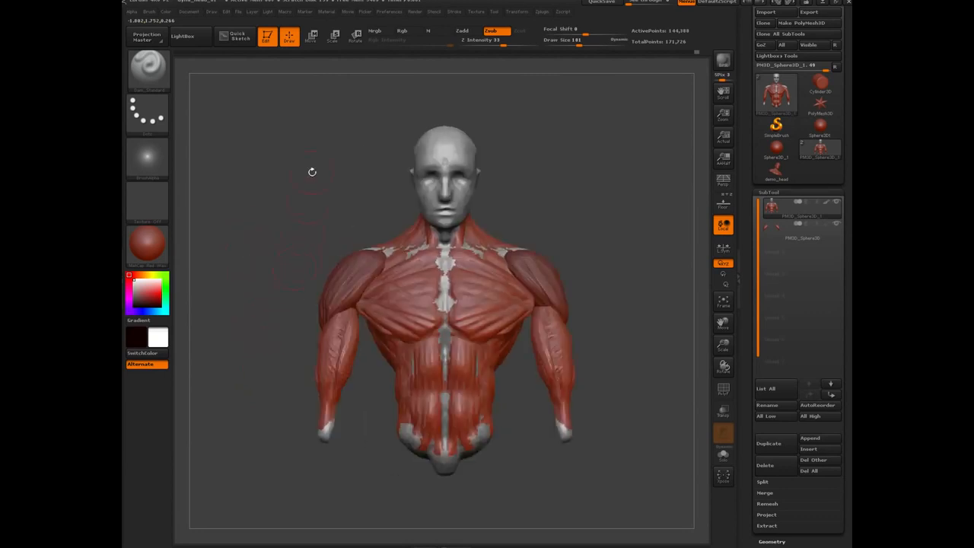
Enable the material channel for the Dam_Standard brush so its strokes also apply the red wax.
mouse_move(295, 200)
left_mouse_down("alt")
mouse_move(308, 255)
mouse_move(310, 229)
left_mouse_up("alt")
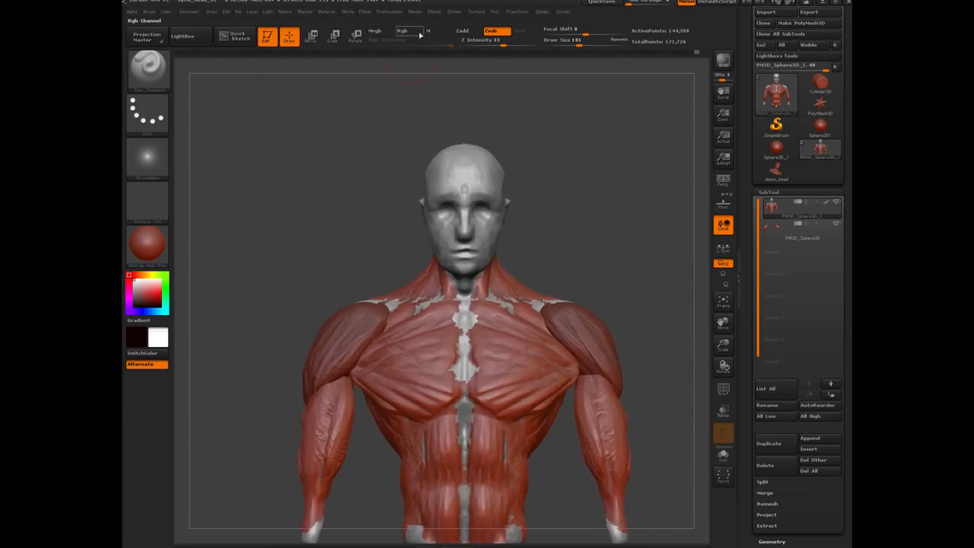
left_click(430, 31)
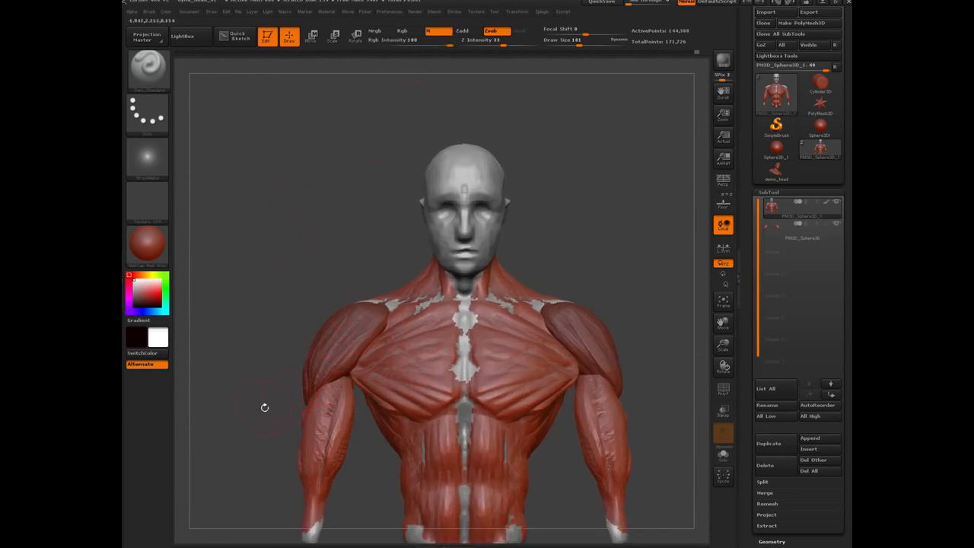
mouse_move(257, 399)
left_mouse_down("alt")
mouse_move(270, 408)
mouse_move(265, 388)
left_mouse_up("alt")
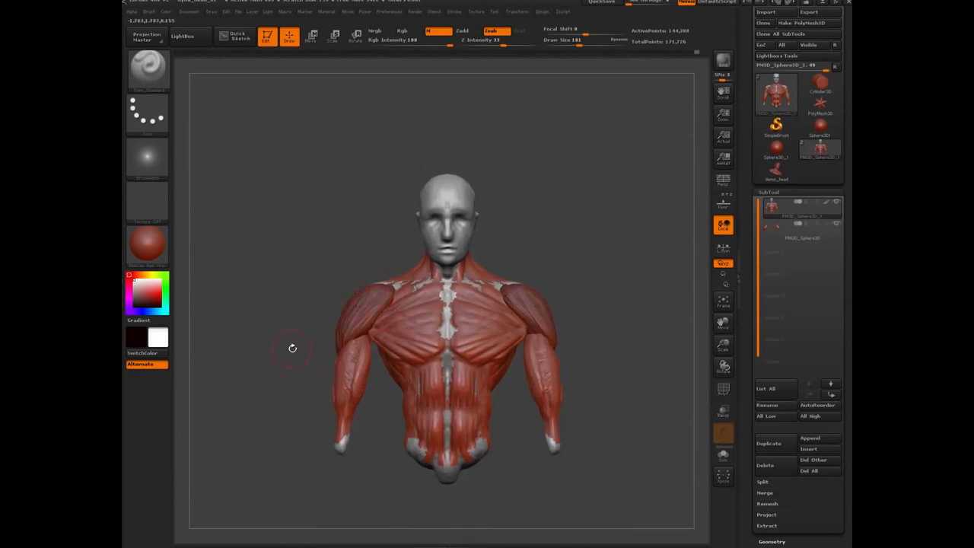
Try moving the separate deltoid subtool off the shoulders with Transpose Move, and restore its position.
mouse_move(292, 348)
left_mouse_down()
mouse_move(395, 357)
mouse_move(295, 365)
left_mouse_up()
left_click(368, 306, "alt")
key("w")
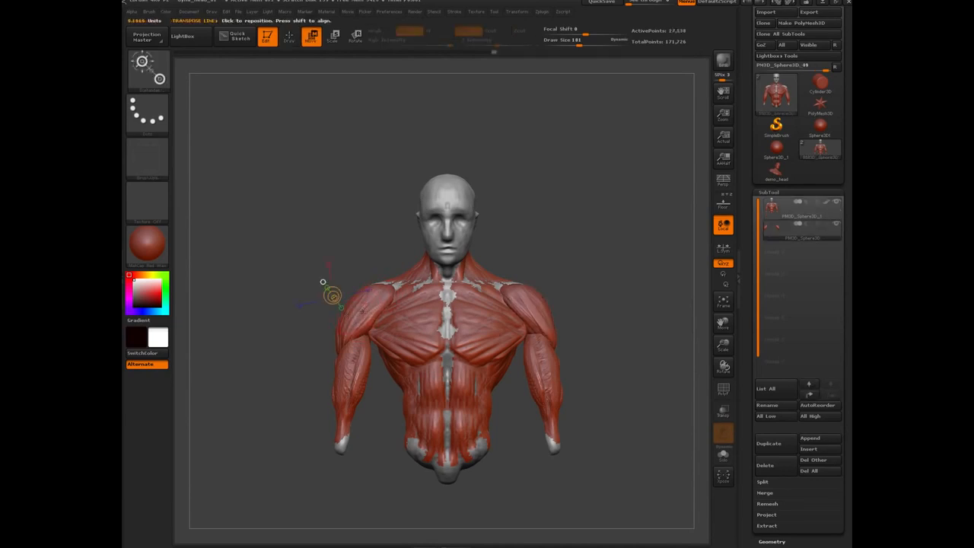
left_click_drag(333, 296, 299, 253, "shift")
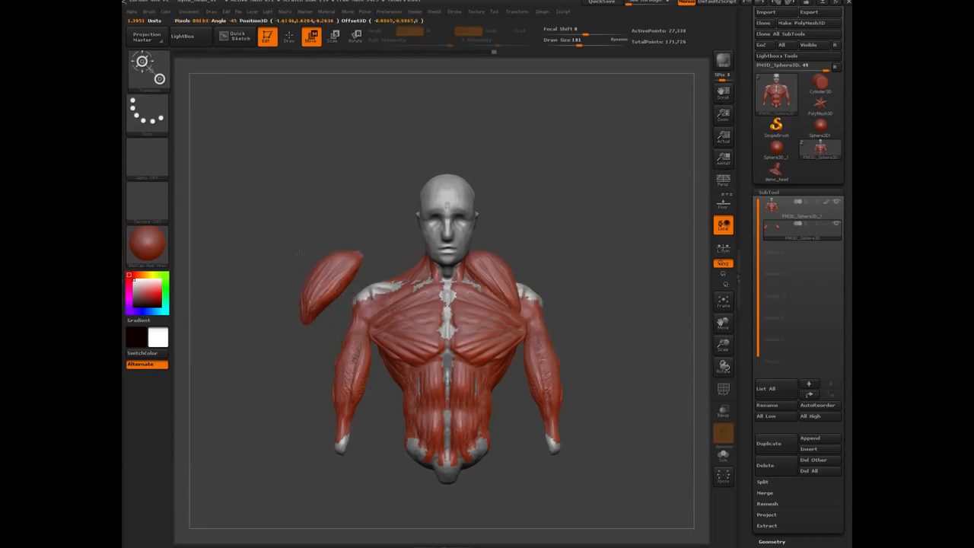
key("ctrl+z")
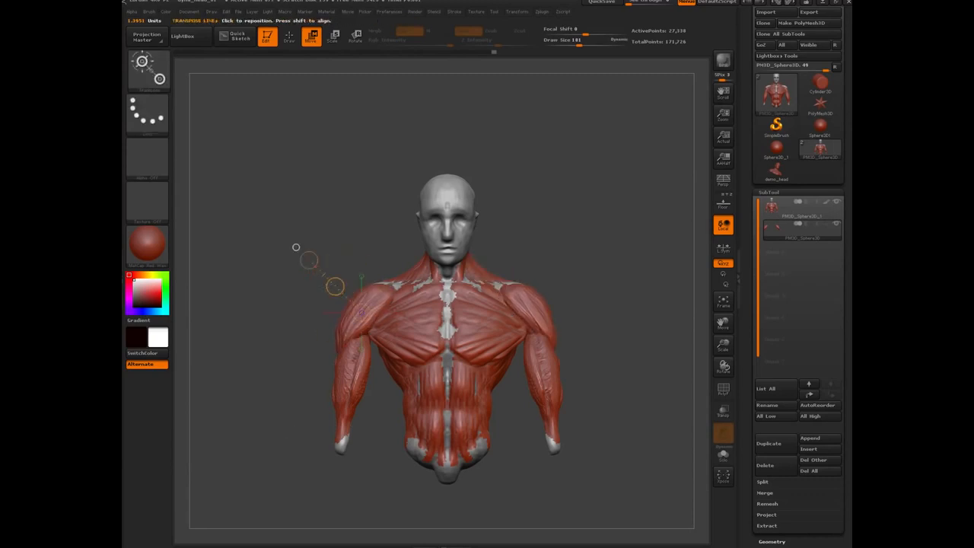
key("ctrl+shift+z")
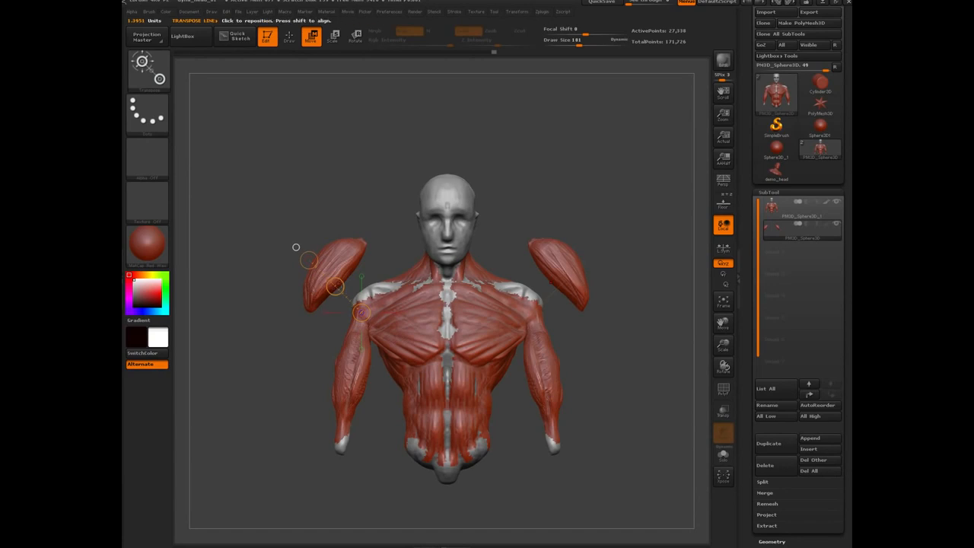
left_click_drag(296, 247, 337, 147)
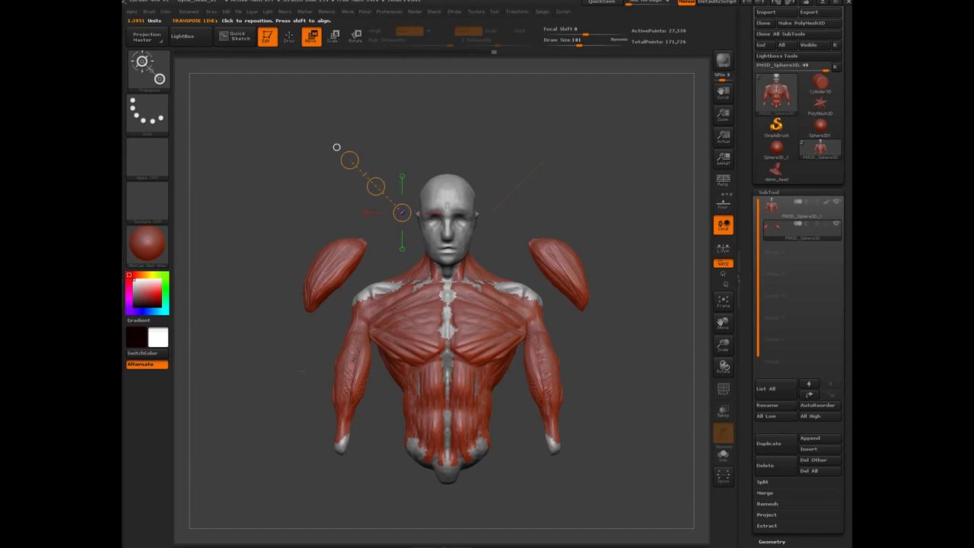
key("ctrl+z")
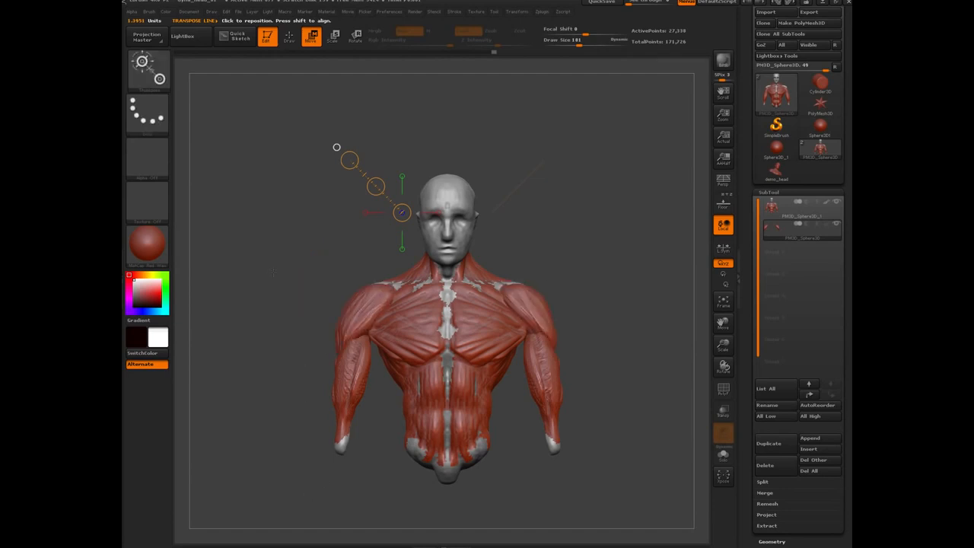
Examine the torso's chest, shoulders and abdomen from below and from angled views, ending on the front view.
mouse_move(274, 272)
left_mouse_down()
mouse_move(411, 270)
mouse_move(274, 271)
left_mouse_up()
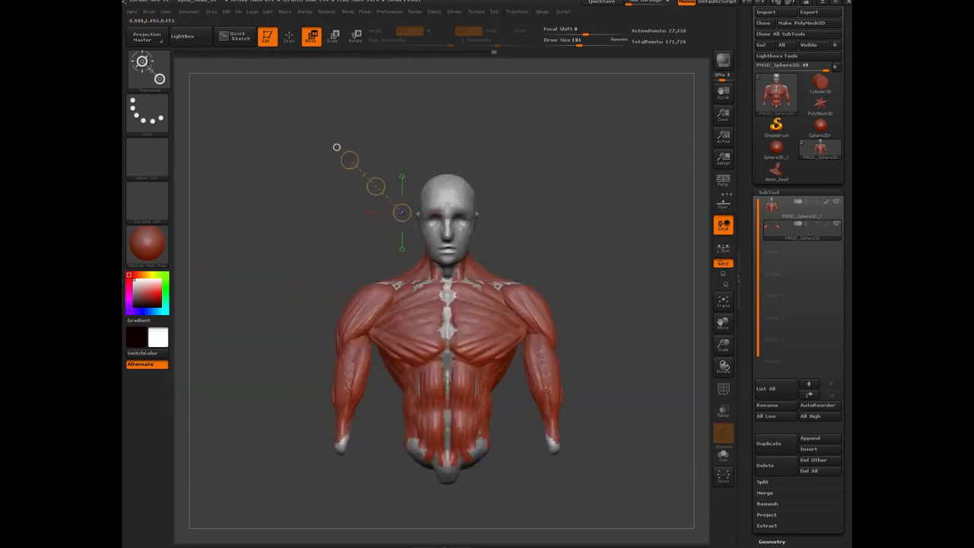
left_click_drag(272, 310, 313, 288)
left_click_drag(283, 322, 258, 278)
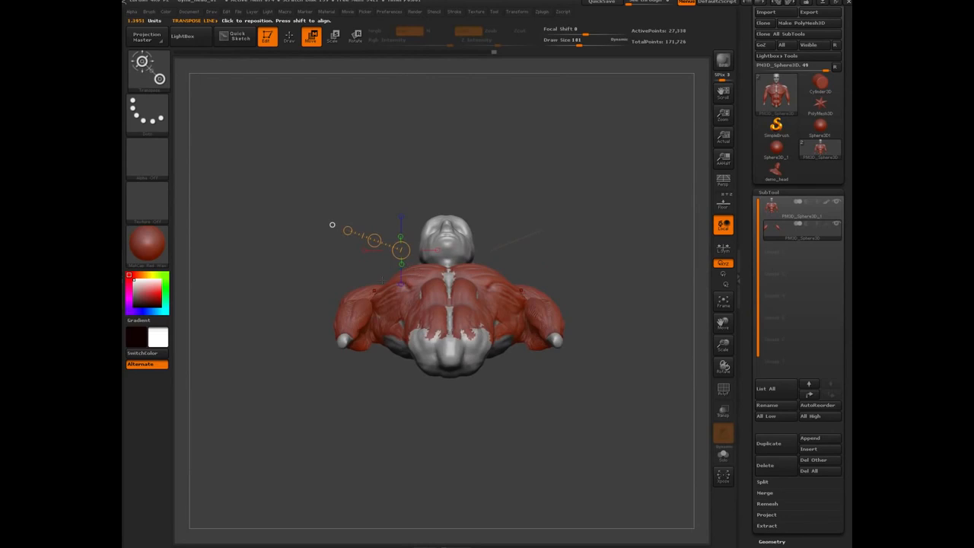
key("q")
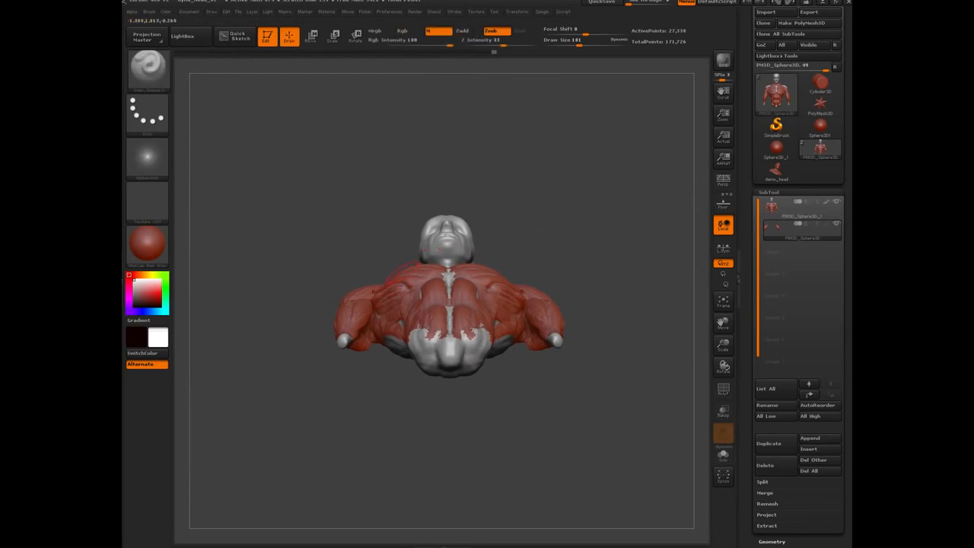
left_click_drag(307, 238, 401, 324)
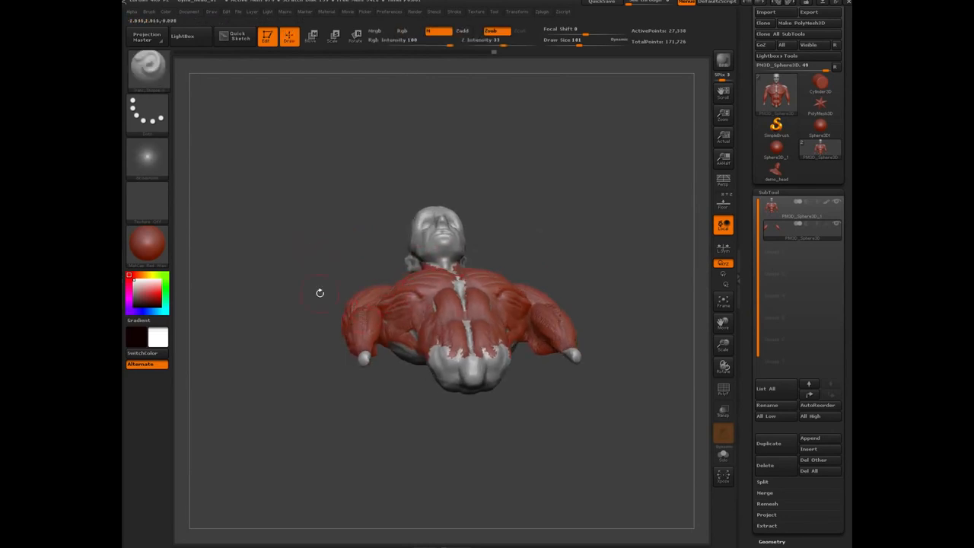
mouse_move(302, 228)
left_mouse_down()
mouse_move(296, 351)
mouse_move(389, 253)
left_mouse_up()
left_click_drag(298, 366, 327, 235)
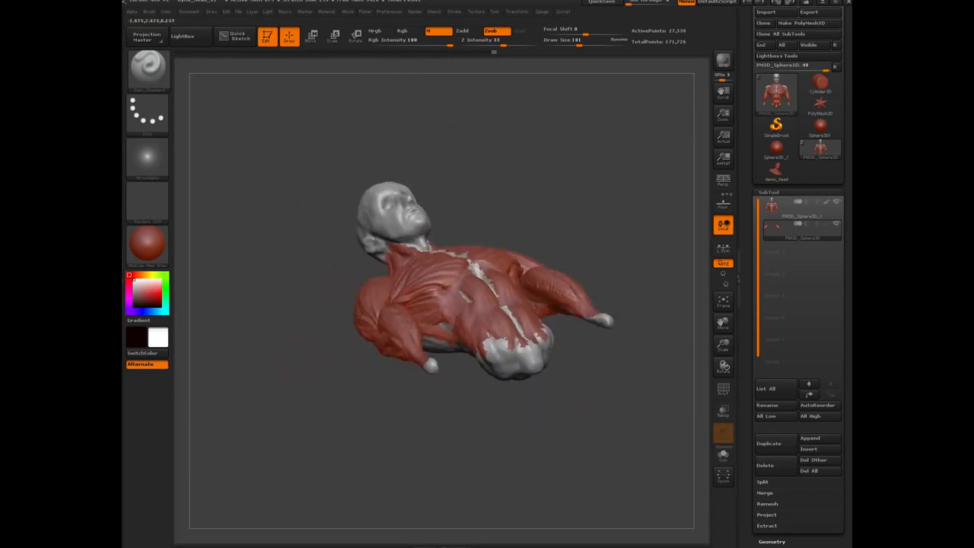
left_click_drag(302, 311, 315, 277)
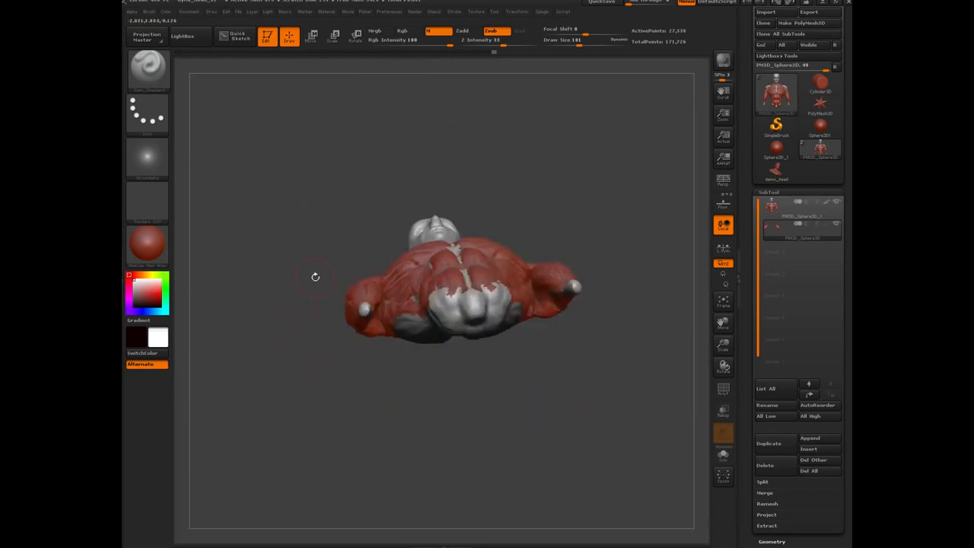
left_click_drag(291, 239, 317, 337, "shift")
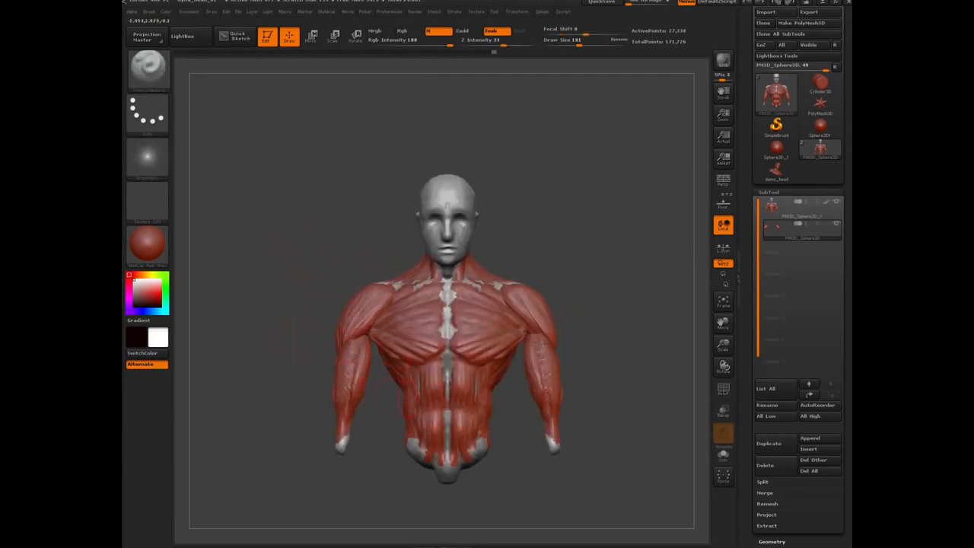
Widen the waist and lower abdomen of the main torso subtool with a large Move brush.
key("b")
left_click(358, 439)
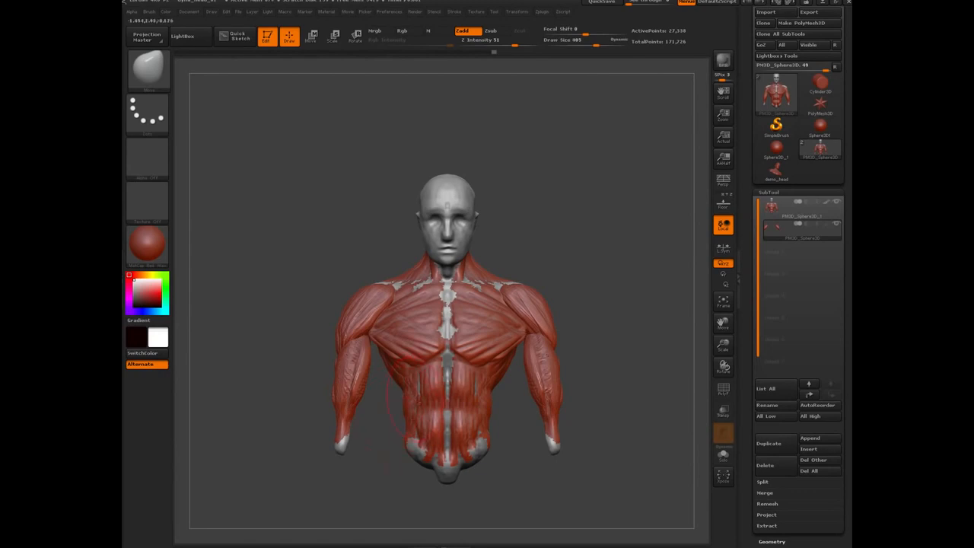
left_click(402, 414, "alt")
left_click_drag(405, 396, 397, 436)
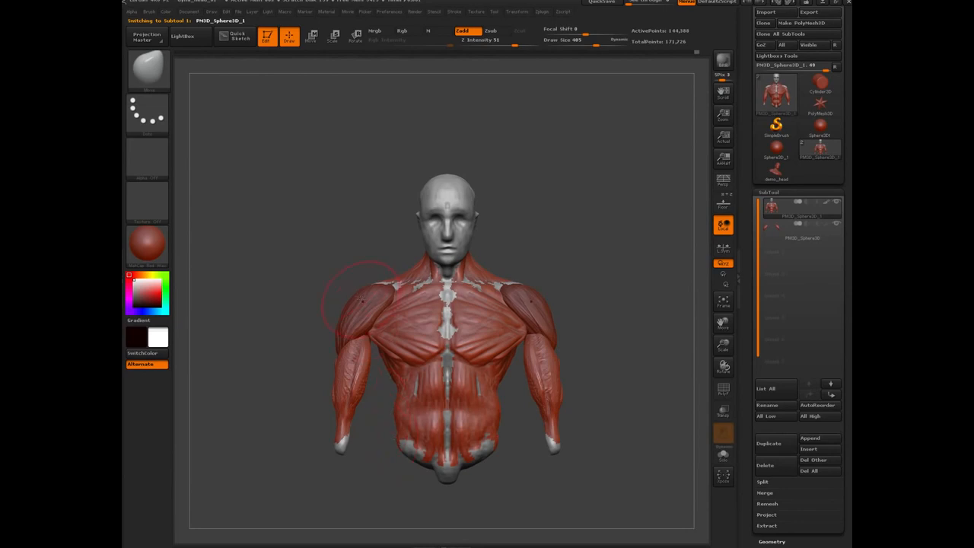
mouse_move(396, 381)
left_mouse_down()
mouse_move(405, 399)
mouse_move(400, 426)
left_mouse_up()
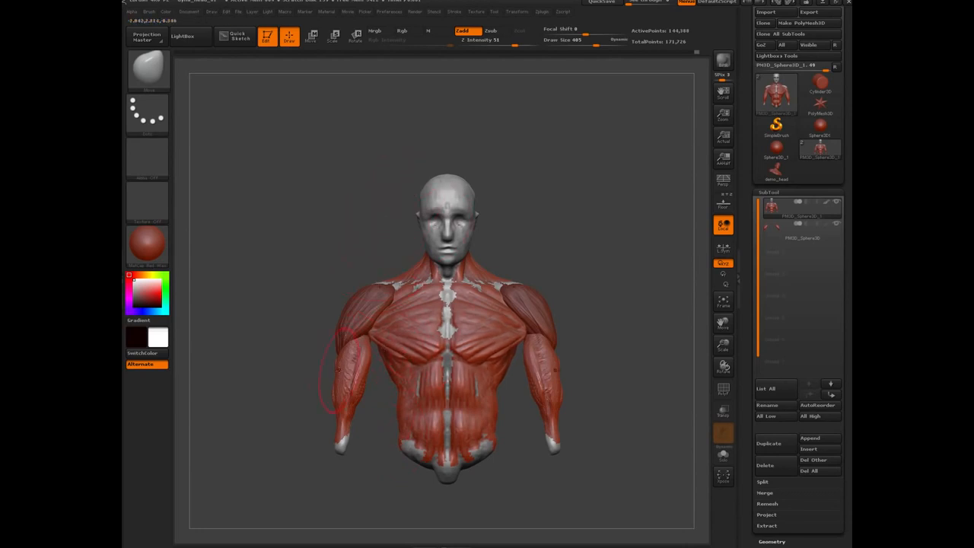
Bring the forearms inward toward the body and reshape the outer contour of the arms with the Move brush.
left_click_drag(343, 378, 346, 378)
left_click_drag(343, 411, 344, 445)
left_click_drag(349, 352, 353, 352)
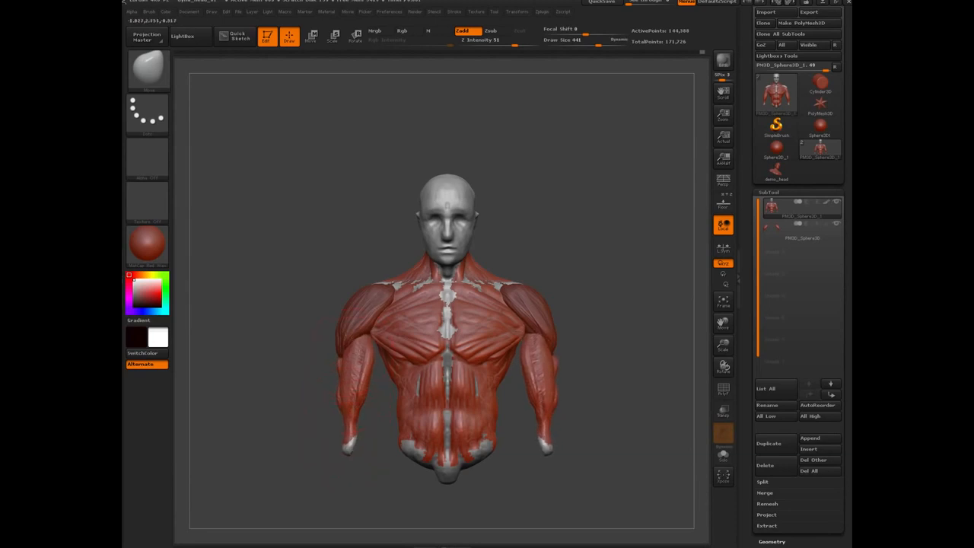
left_click_drag(347, 408, 356, 355)
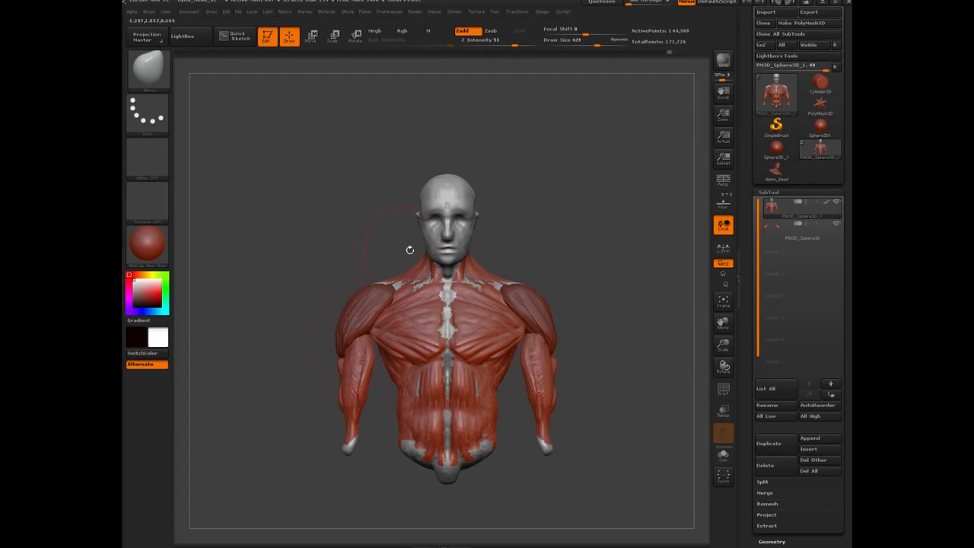
Check the figure's proportions in perspective from the front and side, and turn perspective off.
key("p")
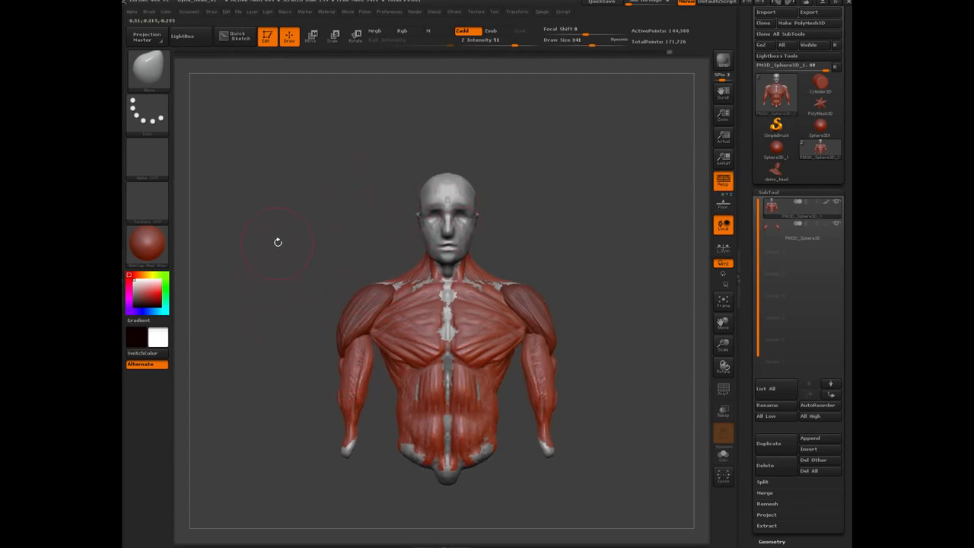
left_click_drag(267, 367, 302, 318, "alt")
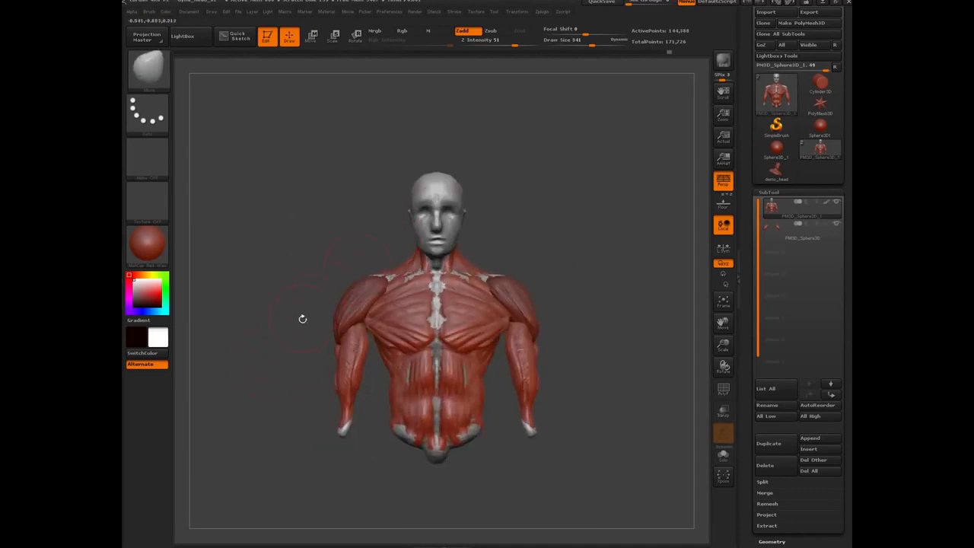
left_click_drag(272, 369, 293, 335)
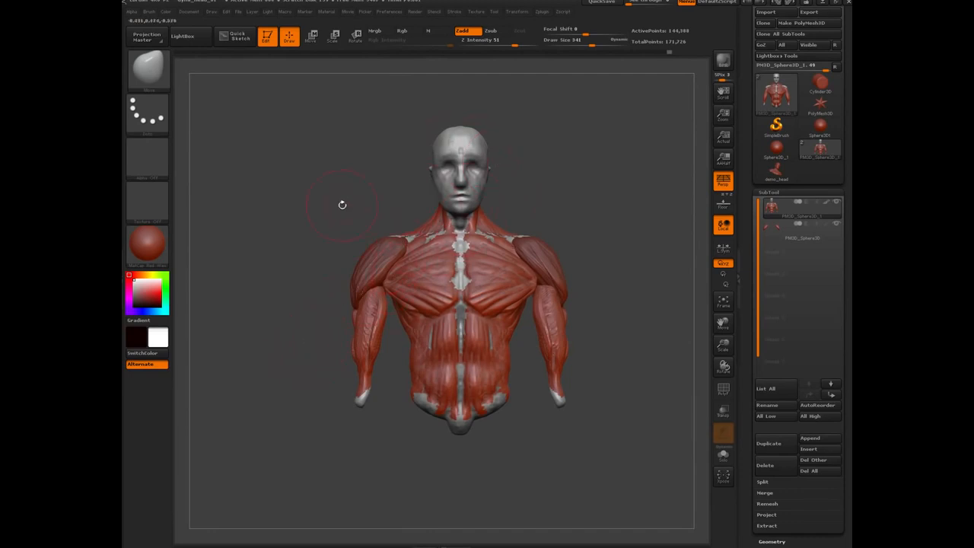
left_click_drag(316, 202, 293, 199)
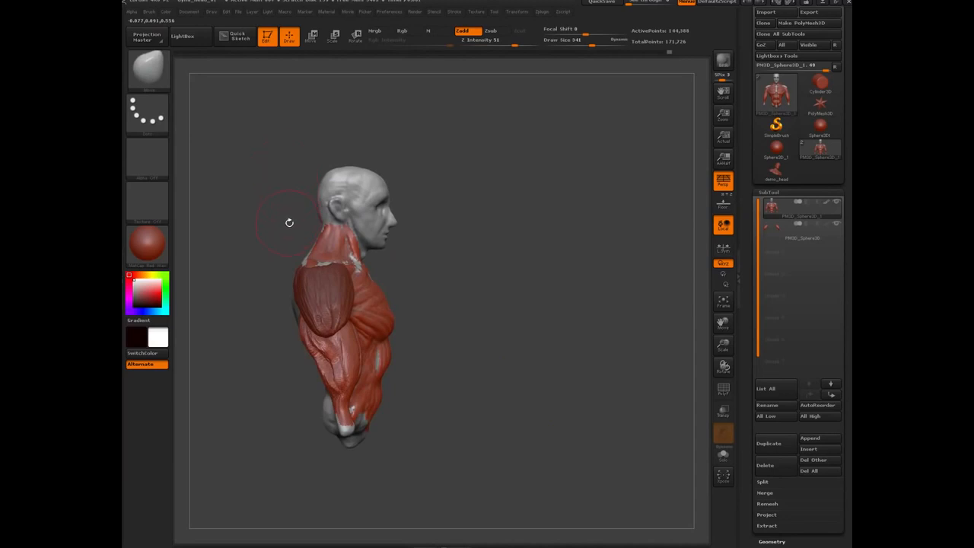
key("p")
Mask the head from the side view and invert the mask so that only the head stays editable.
key("ctrl")
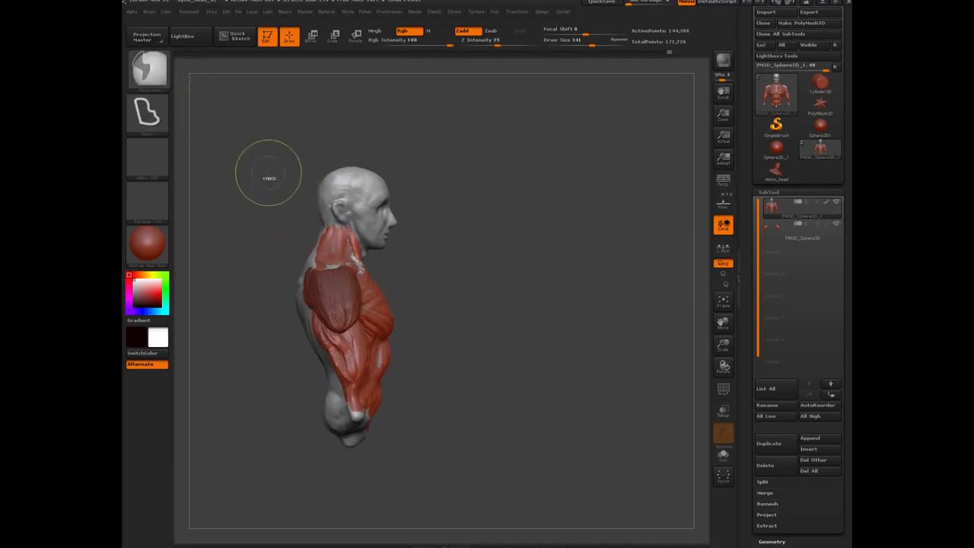
mouse_move(261, 125)
left_mouse_down("ctrl")
mouse_move(303, 213)
mouse_move(430, 251)
mouse_move(438, 244)
left_mouse_up("ctrl")
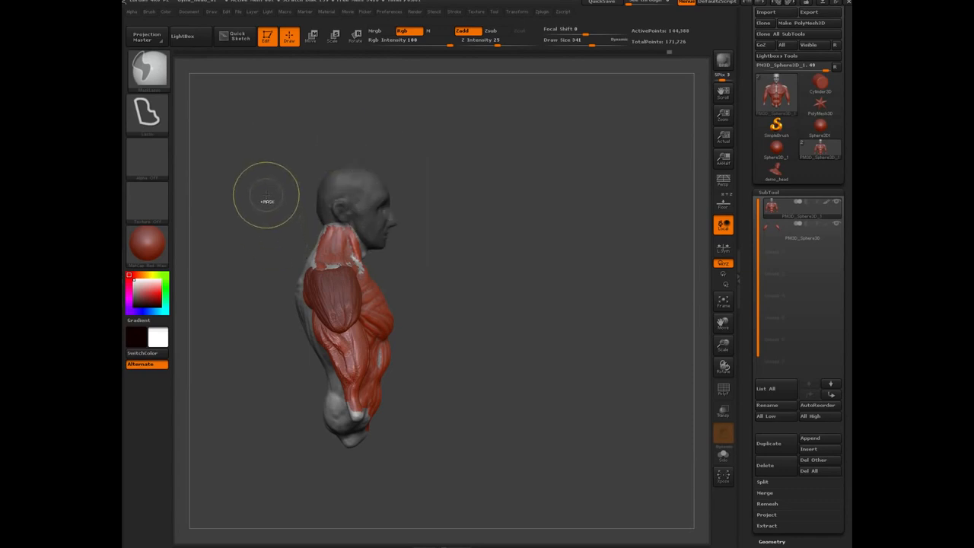
left_click(266, 201, "ctrl")
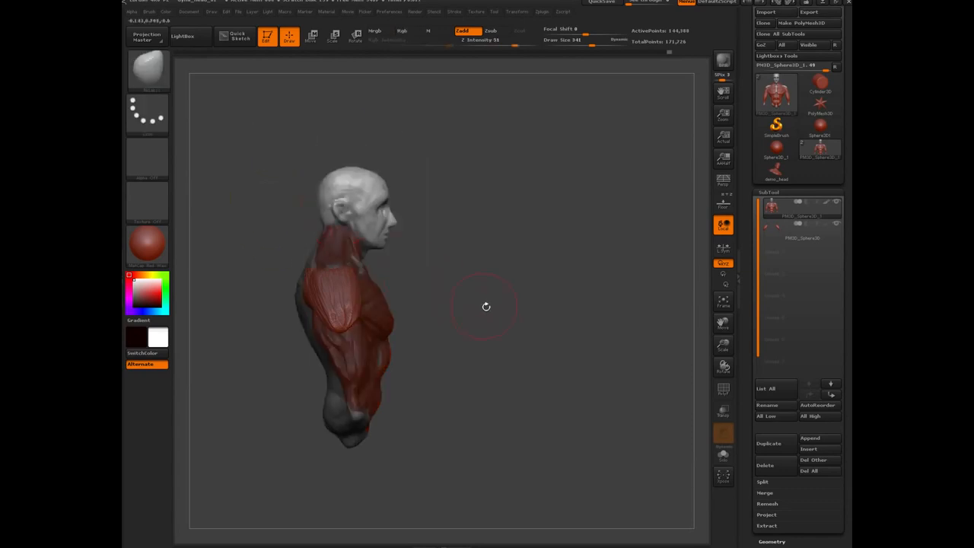
left_click_drag(490, 311, 261, 183)
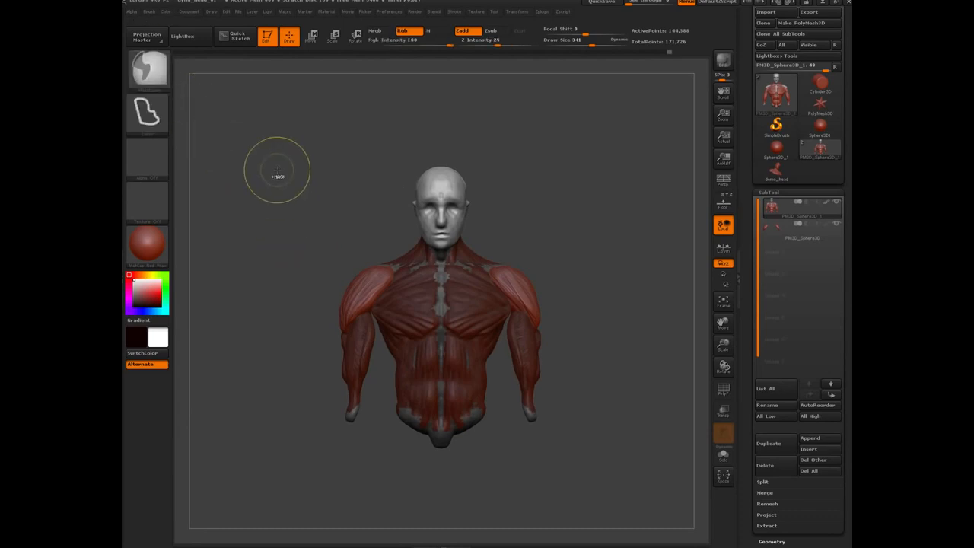
left_click(279, 197, "ctrl")
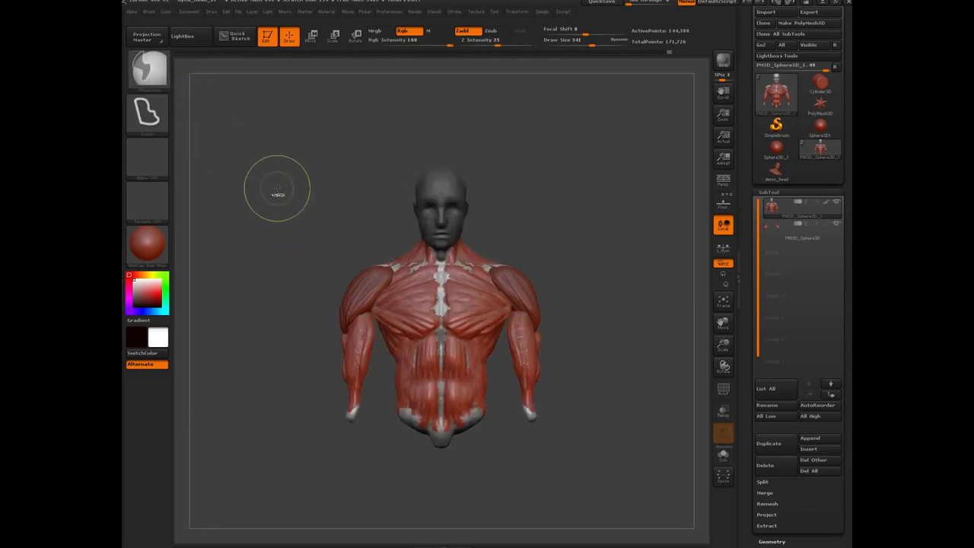
left_click(276, 196, "ctrl")
left_click_drag(276, 202, 314, 239)
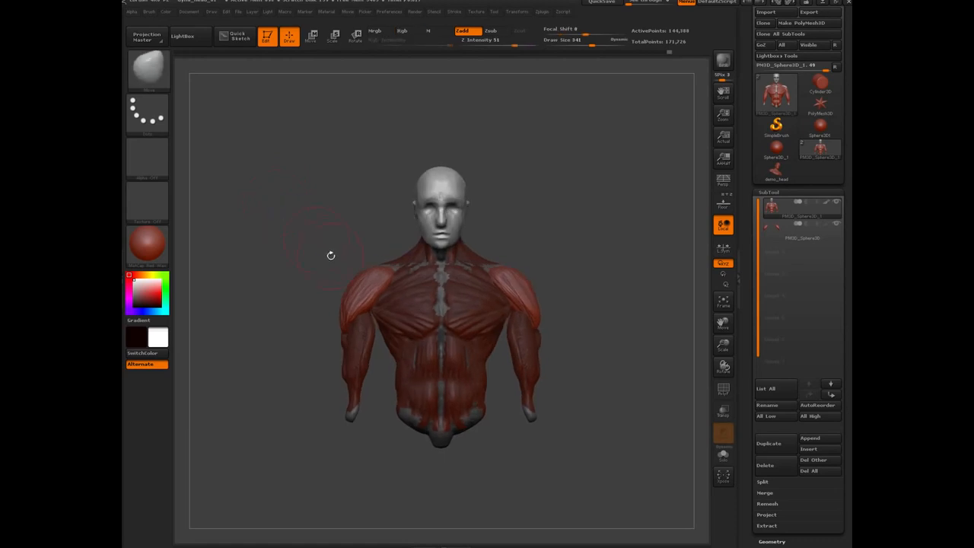
Enlarge the unmasked head slightly with Transpose Scale.
key("e")
left_click_drag(435, 191, 333, 190, "shift")
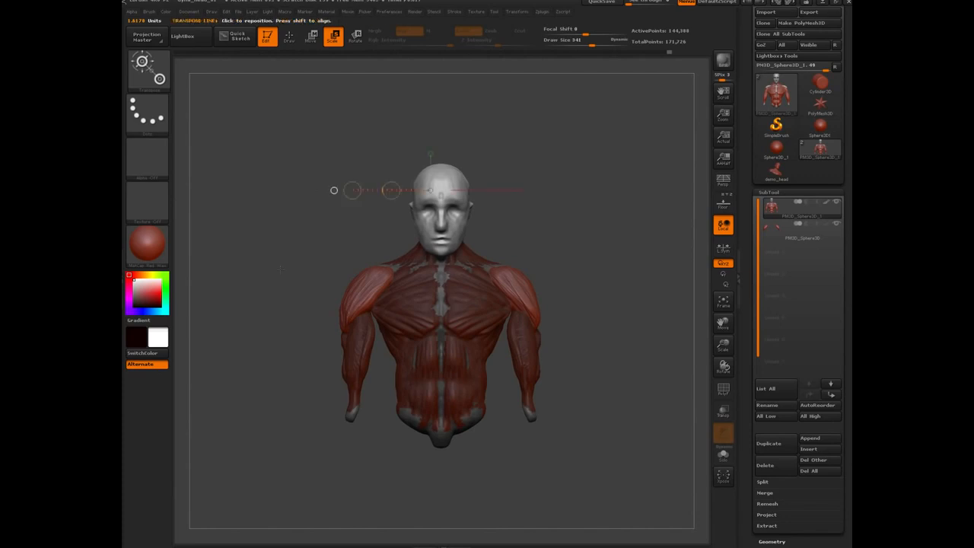
left_click_drag(274, 271, 324, 263)
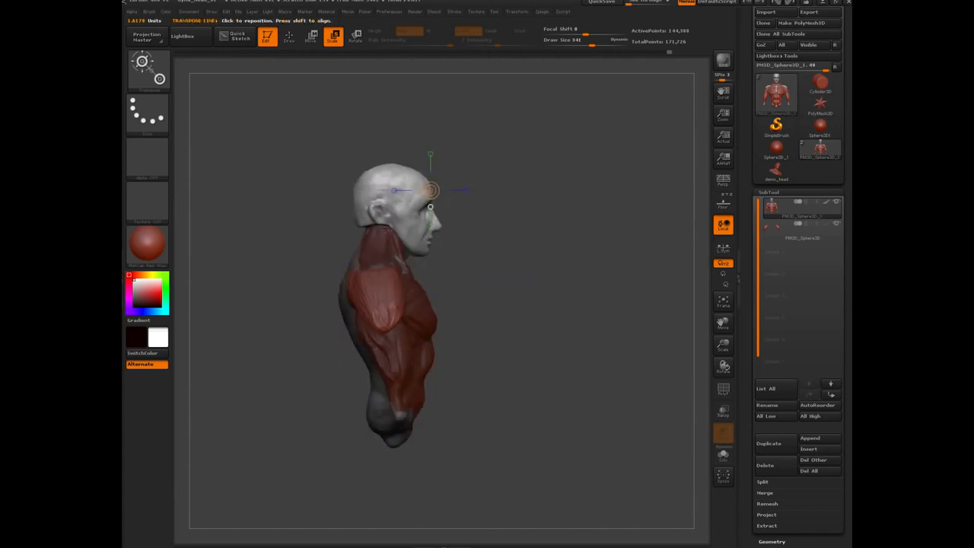
Raise the unmasked head slightly along the neck in side view with Transpose Move, and return to Draw mode.
key("w")
mouse_move(386, 215)
left_mouse_down("shift")
mouse_move(378, 150)
mouse_move(386, 136)
left_mouse_up("shift")
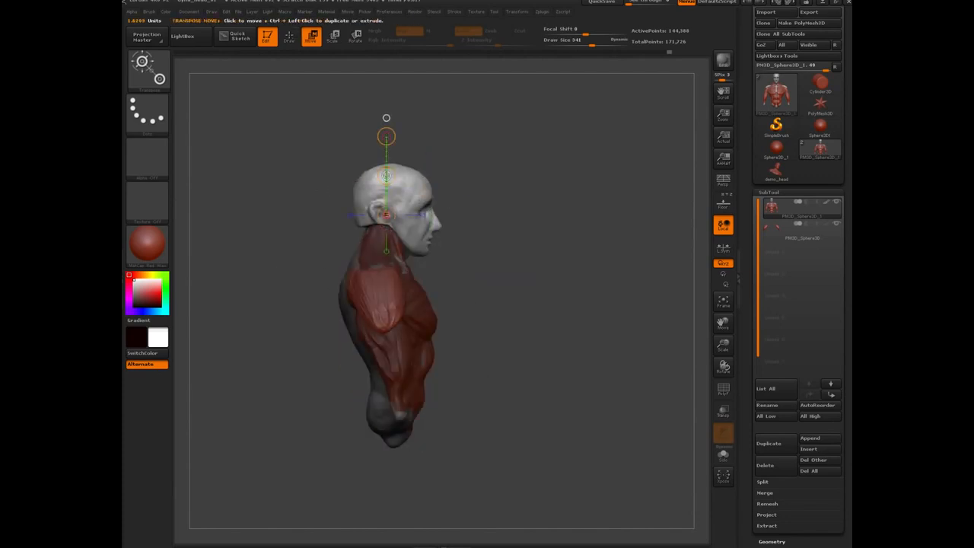
left_click_drag(387, 175, 387, 166)
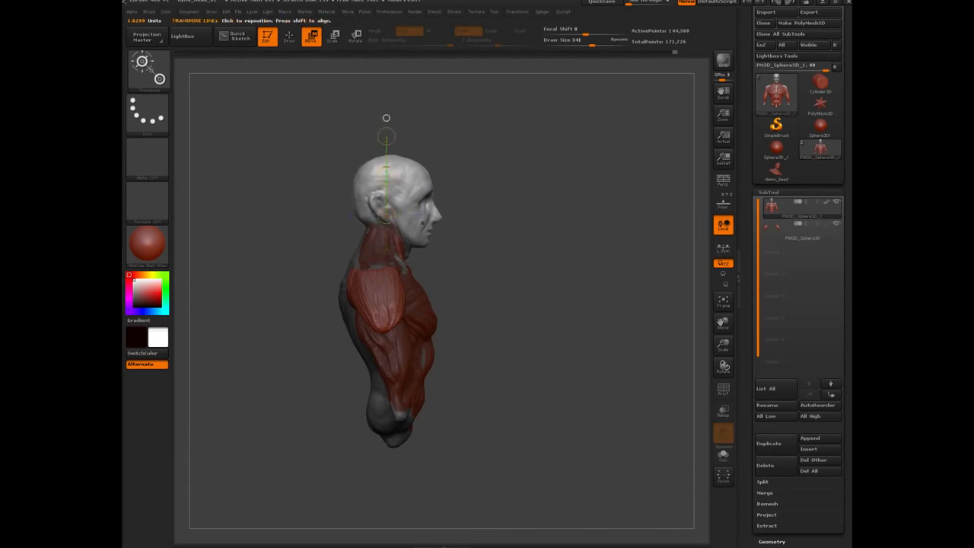
left_click(422, 218)
left_click_drag(426, 215, 428, 216)
left_click_drag(320, 258, 272, 261, "shift")
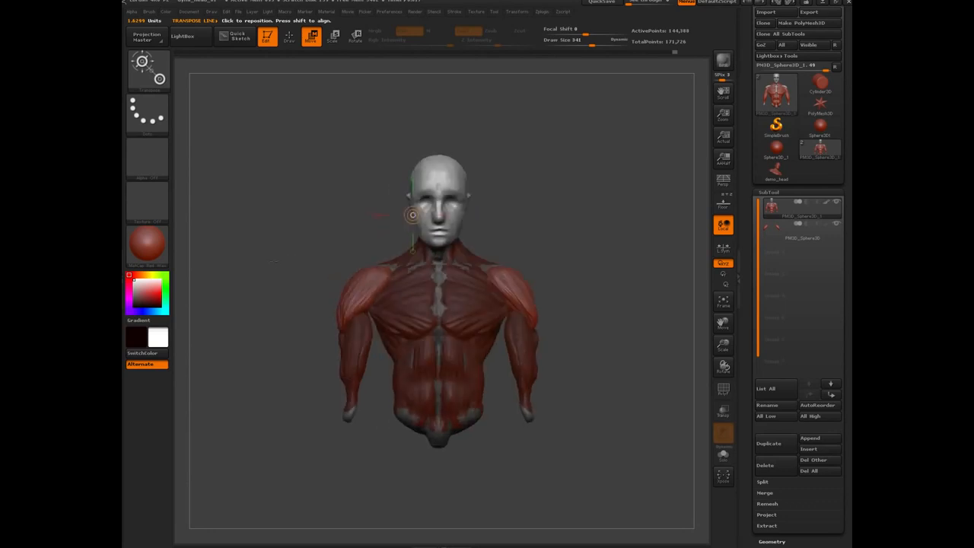
key("q")
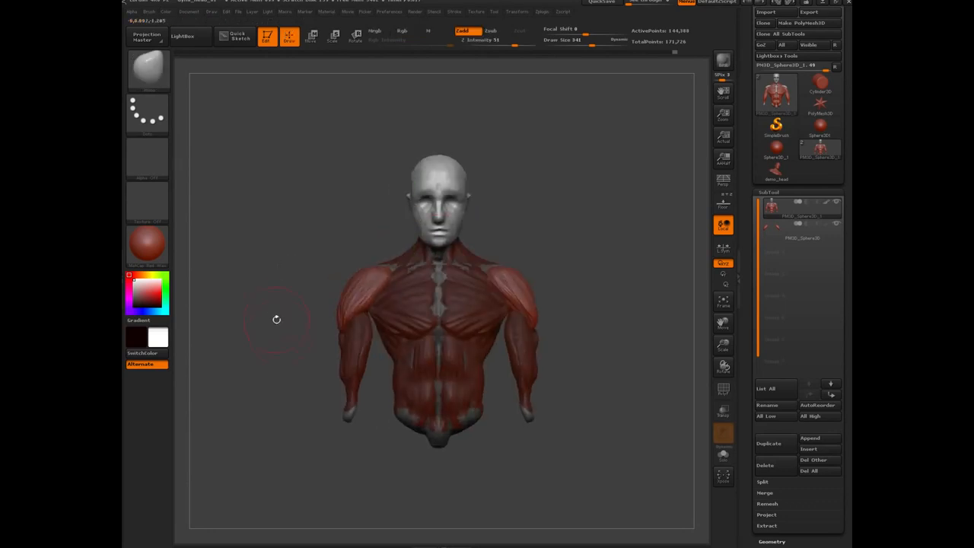
left_click_drag(293, 244, 309, 298, "ctrl")
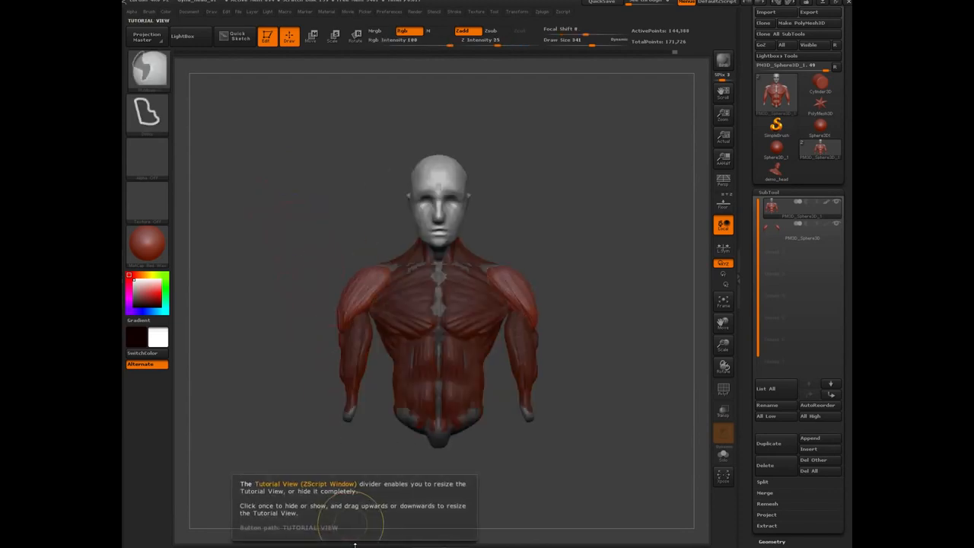
Compare the head before and after its repositioning by stepping through the undo history, keeping the raised head and clearing the mask.
key("ctrl+z")
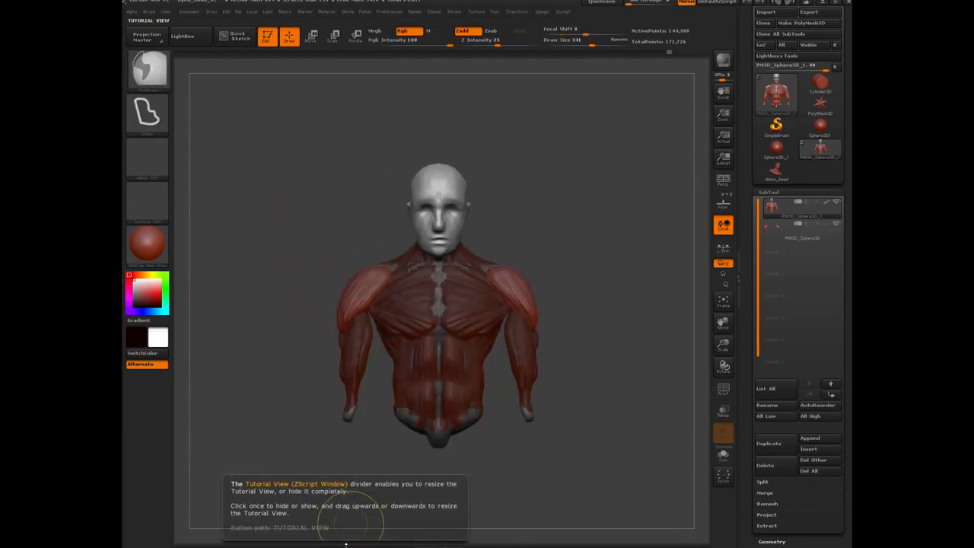
key("ctrl+z")
key("ctrl+z")
key("ctrl+z")
key("ctrl+z")
key("ctrl+z")
key("ctrl+z")
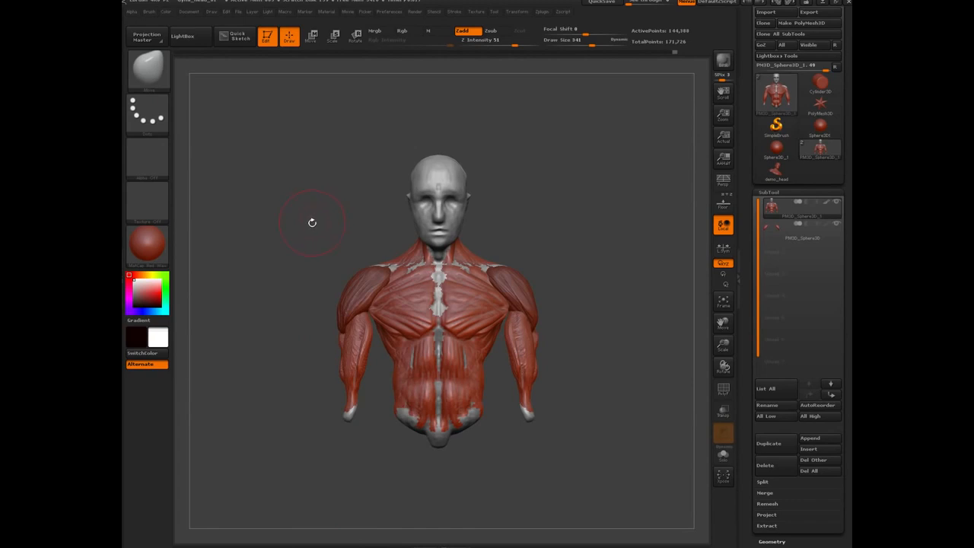
Examine the raised head's proportions against the shoulders and torso from the front and at a slight angle, with and without perspective.
left_click_drag(310, 222, 288, 204, "alt")
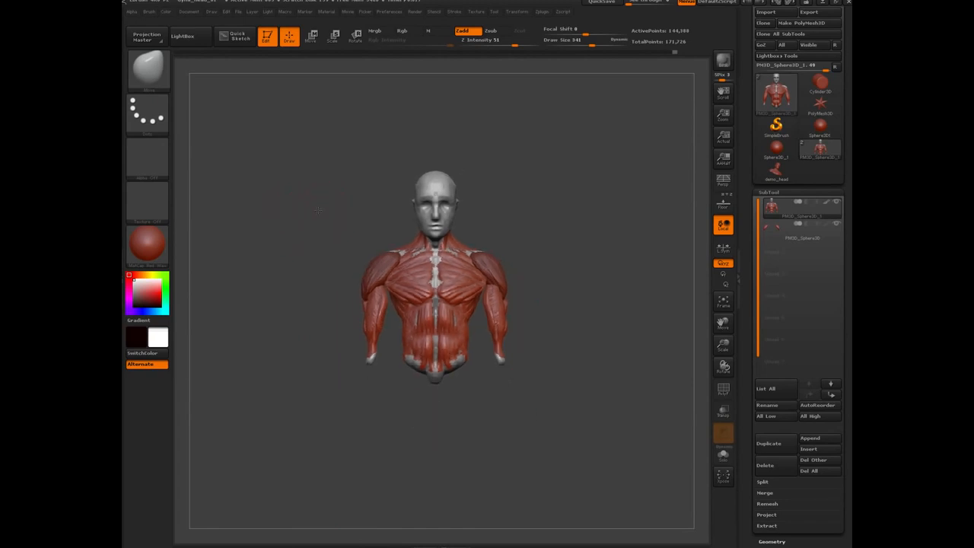
mouse_move(318, 209)
left_mouse_down()
mouse_move(272, 206)
mouse_move(316, 305)
mouse_move(307, 319)
mouse_move(287, 322)
mouse_move(336, 326)
mouse_move(327, 373)
left_mouse_up()
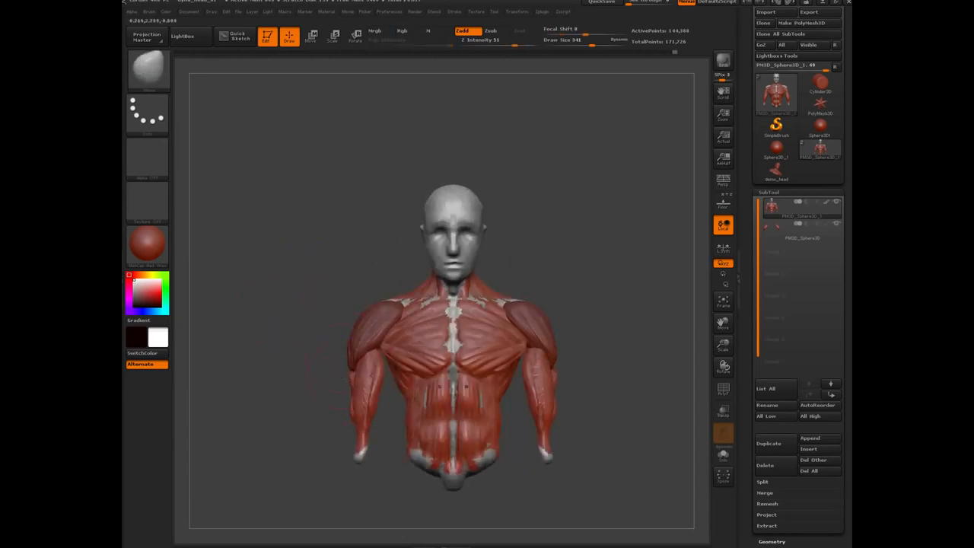
left_click_drag(289, 285, 282, 311)
left_click_drag(282, 360, 295, 340, "alt")
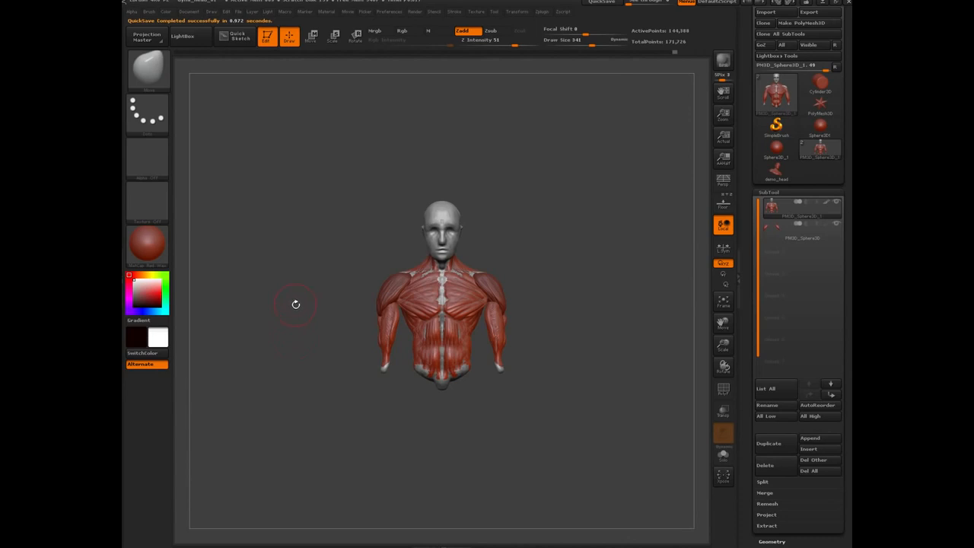
key("p")
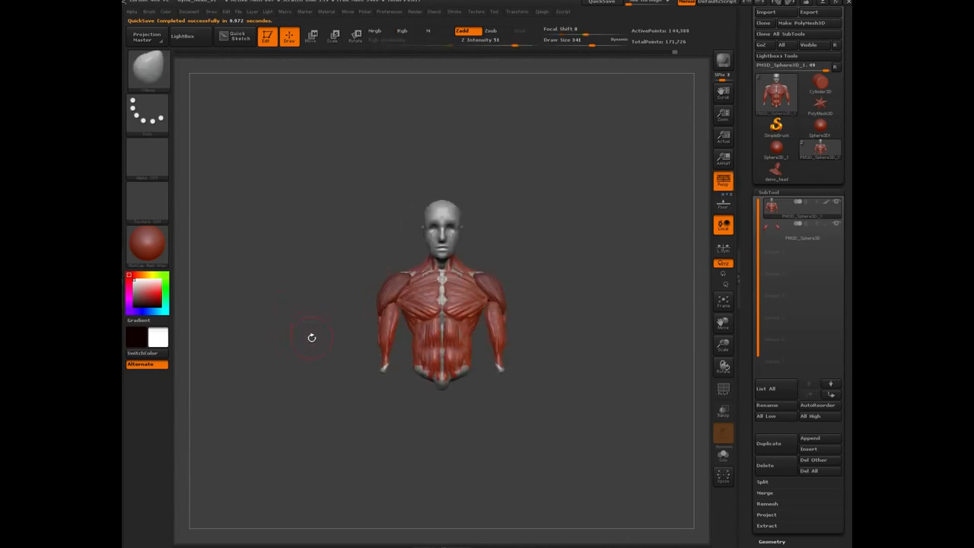
left_click_drag(310, 339, 299, 332, "alt")
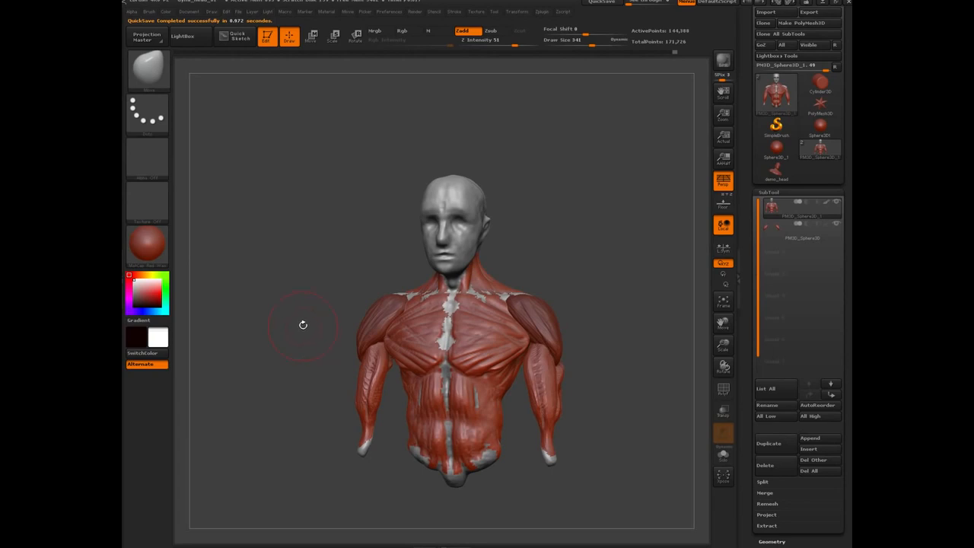
left_click_drag(292, 277, 301, 299, "shift")
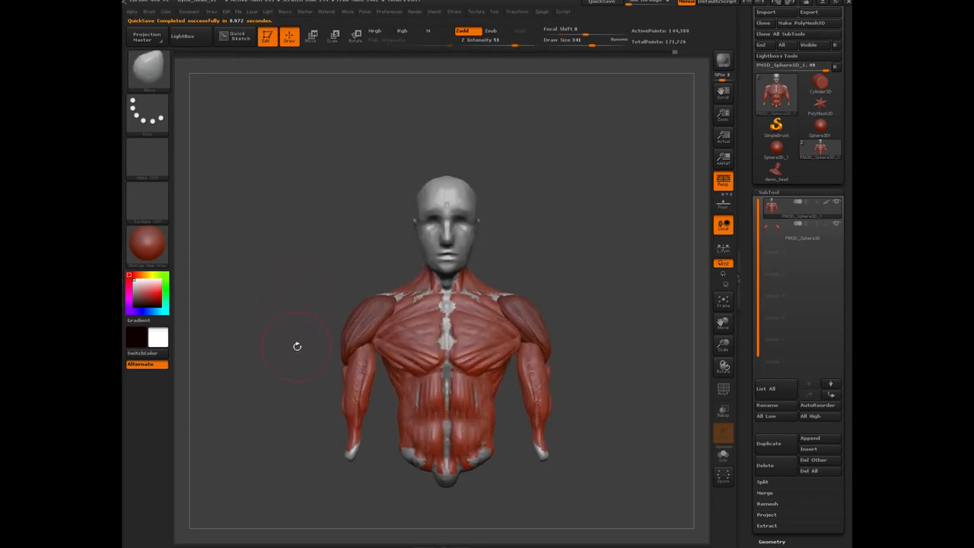
left_click_drag(297, 346, 287, 323, "alt")
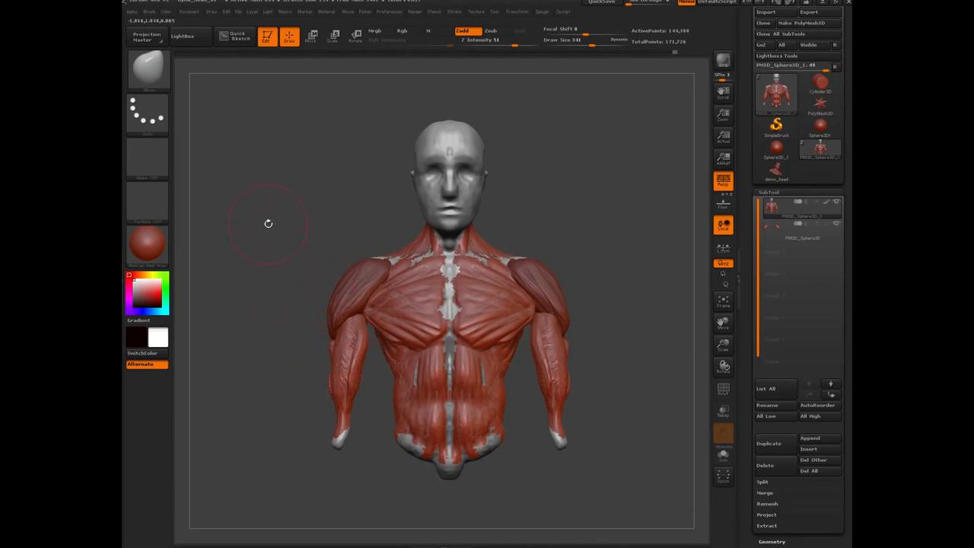
mouse_move(267, 223)
left_mouse_down()
mouse_move(310, 233)
mouse_move(294, 200)
mouse_move(300, 215)
left_mouse_up()
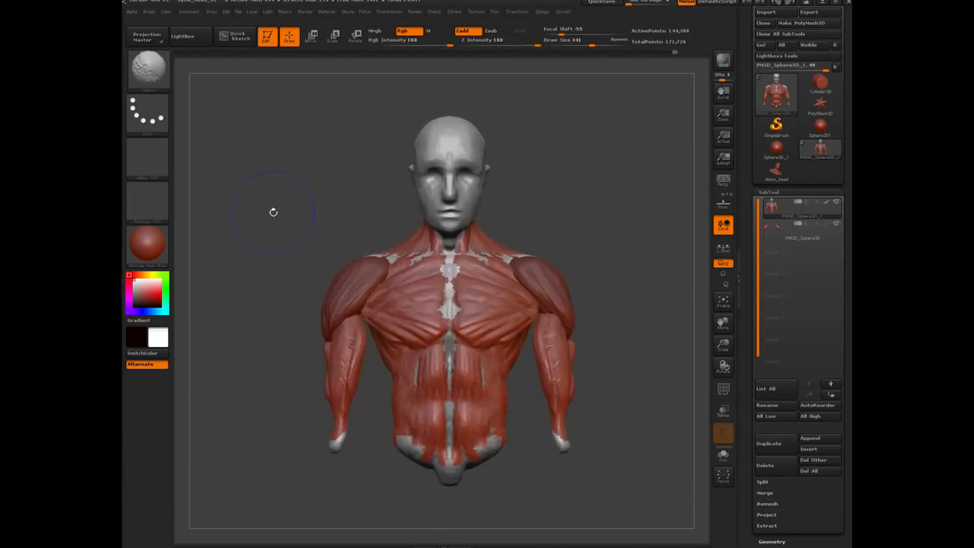
key("shift")
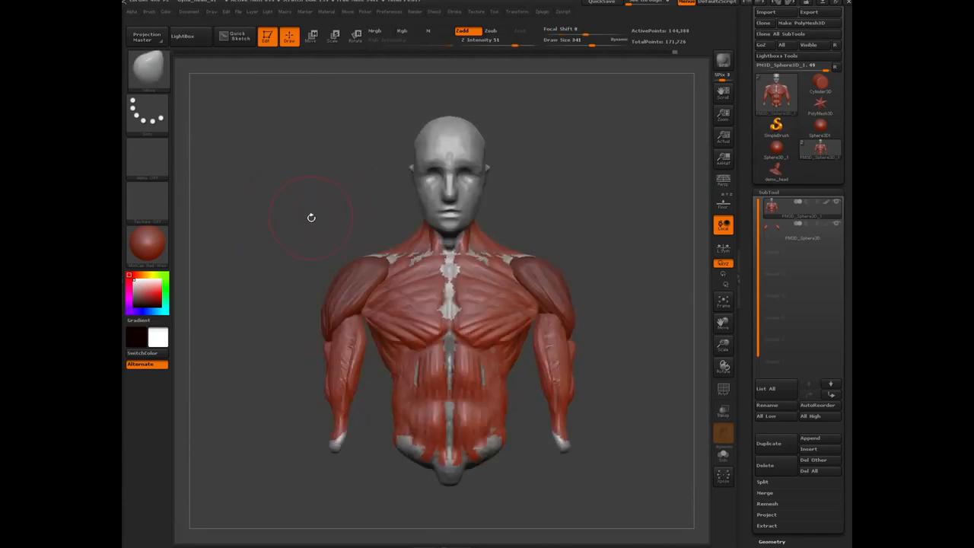
left_click_drag(325, 209, 278, 211)
mouse_move(288, 210)
left_mouse_down()
mouse_move(338, 209)
mouse_move(302, 208)
left_mouse_up()
mouse_move(294, 210)
left_mouse_down()
mouse_move(320, 206)
mouse_move(304, 213)
mouse_move(315, 218)
left_mouse_up()
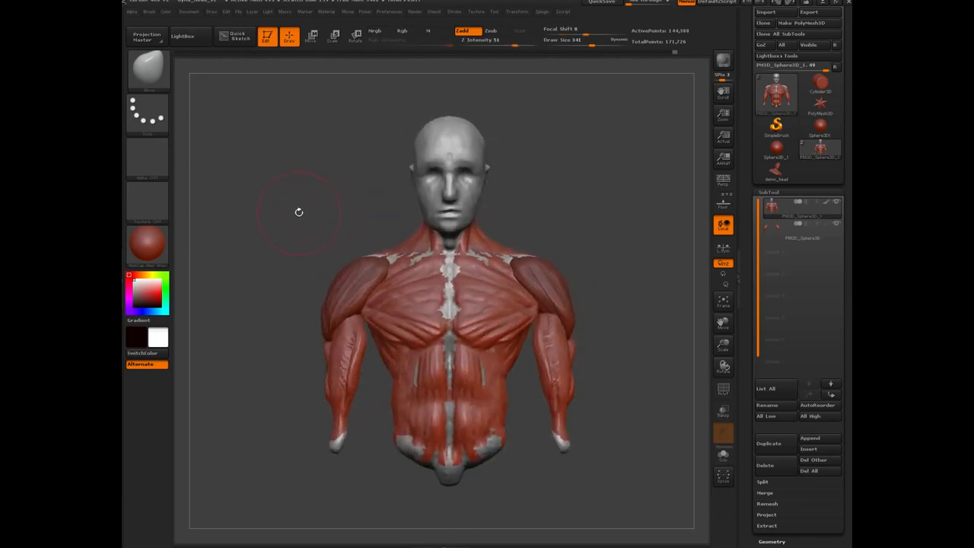